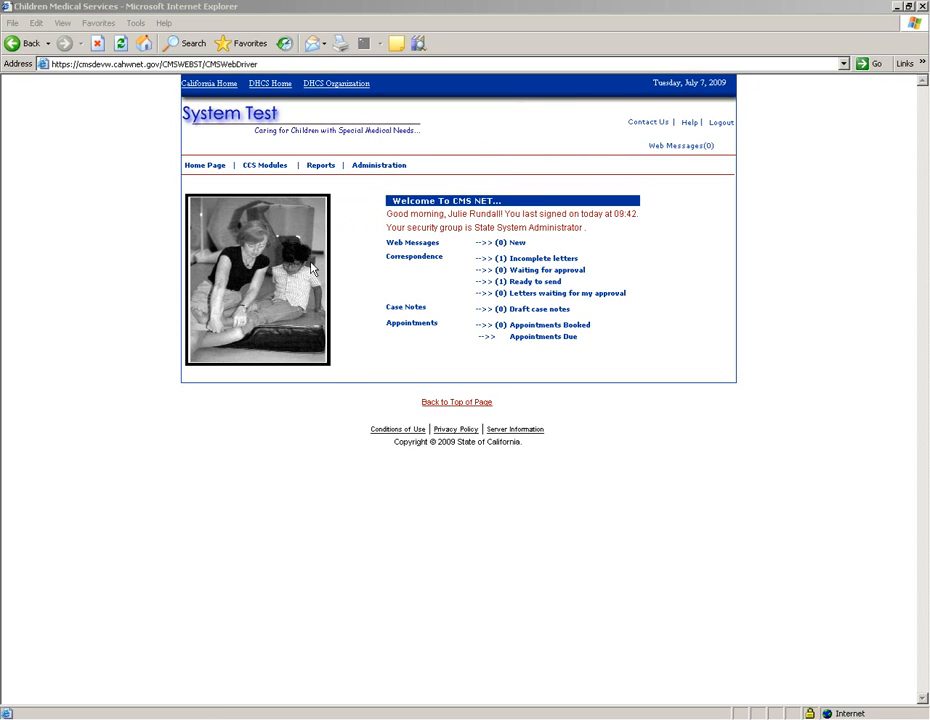
Step: Clear the address bar selection and show the Favorites pane beside the page
mouse_move(318, 267)
click(67, 64)
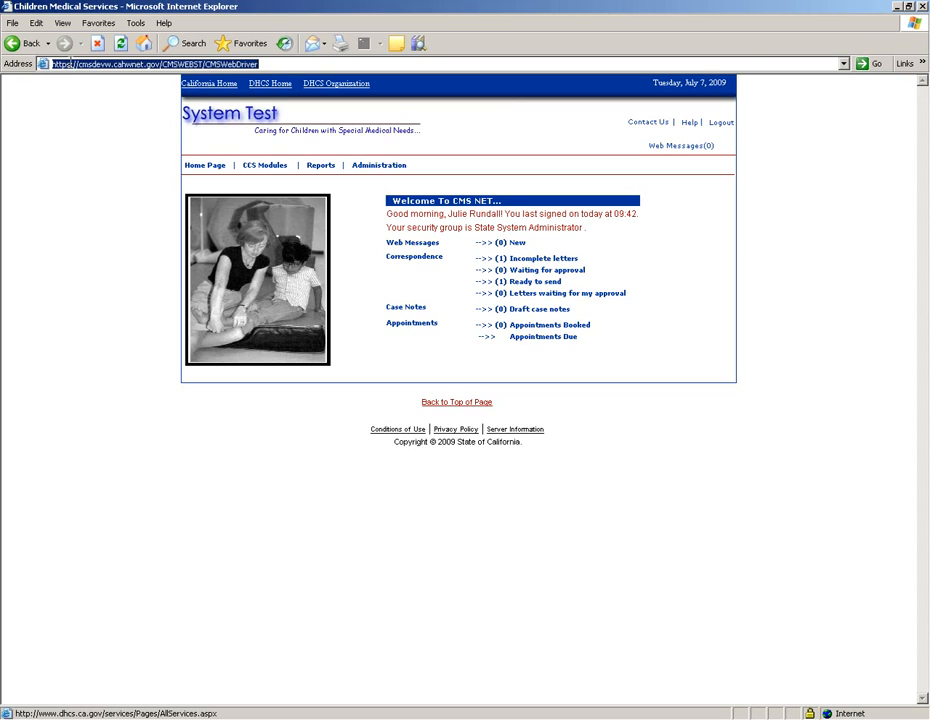
click(188, 64)
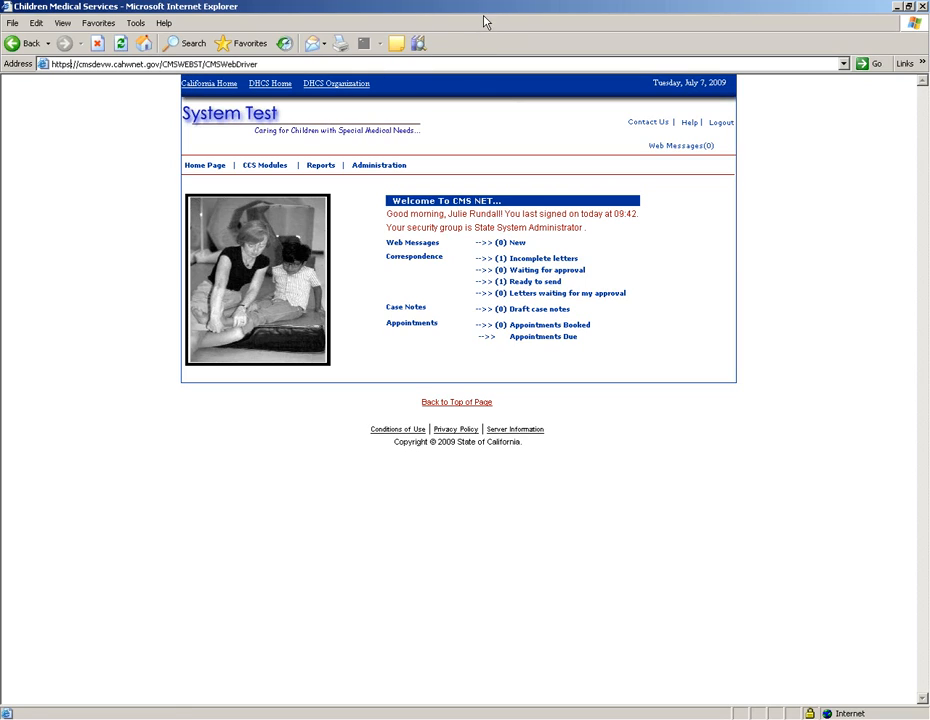
click(252, 52)
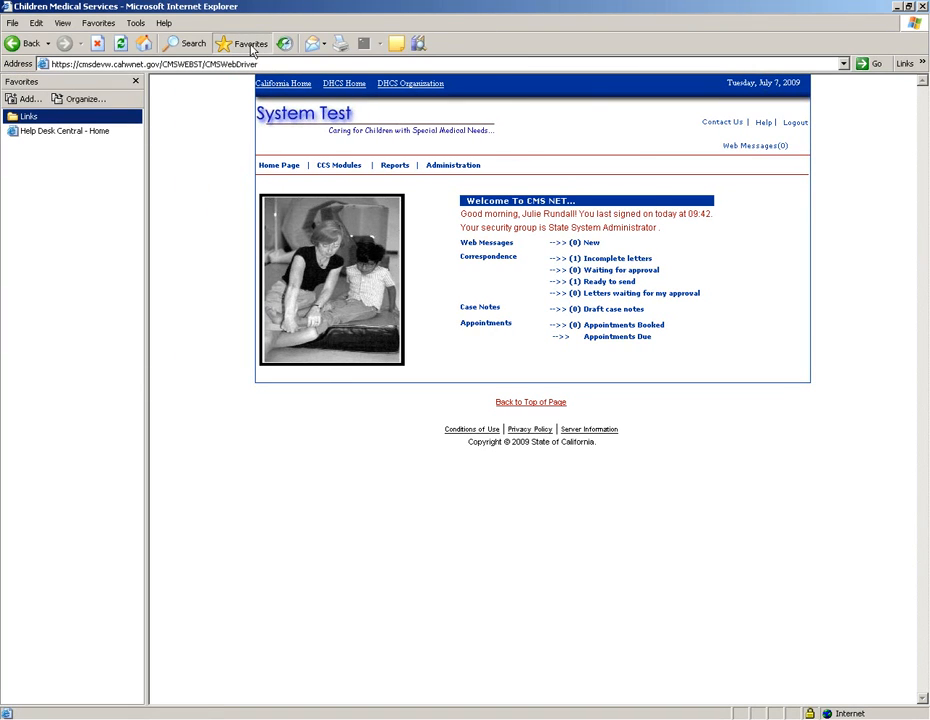
Step: Close the CMS NET browser window from its system menu and minimize the GoToMeeting webinar window
click(8, 8)
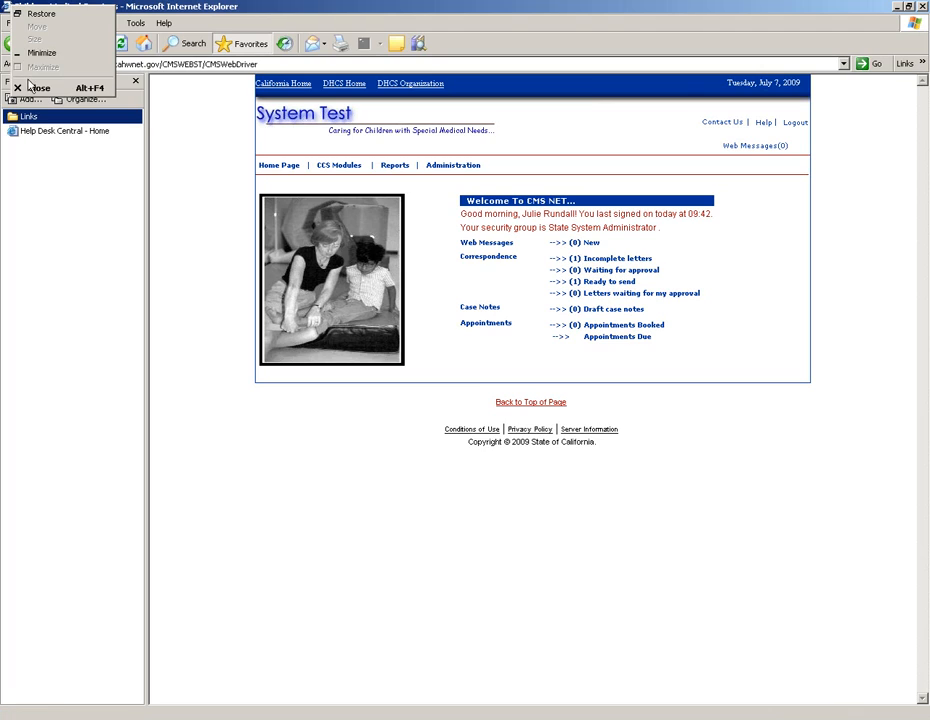
click(32, 89)
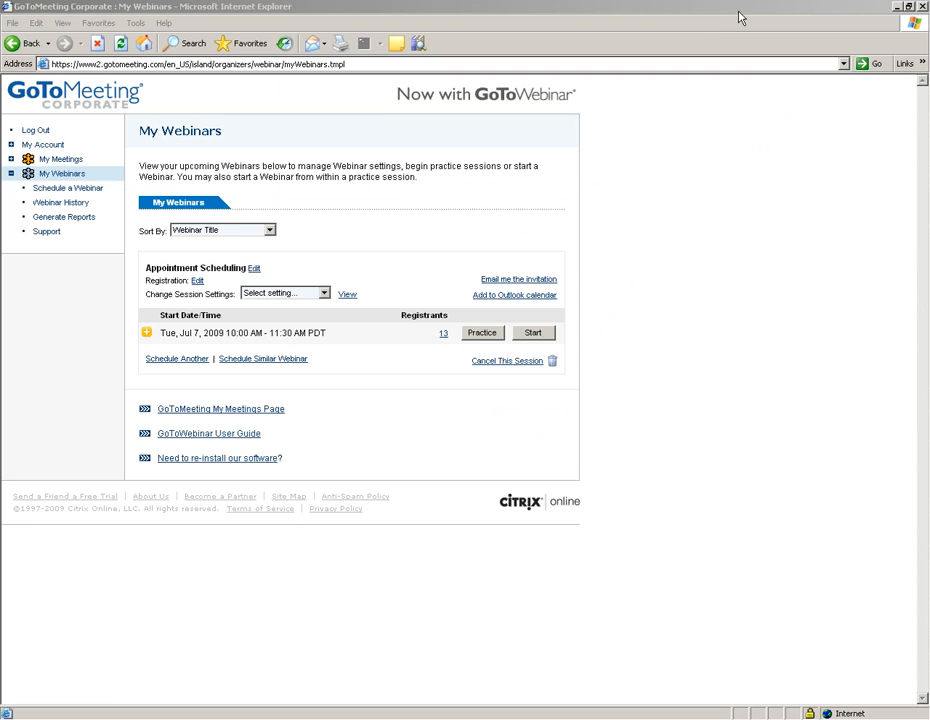
click(897, 7)
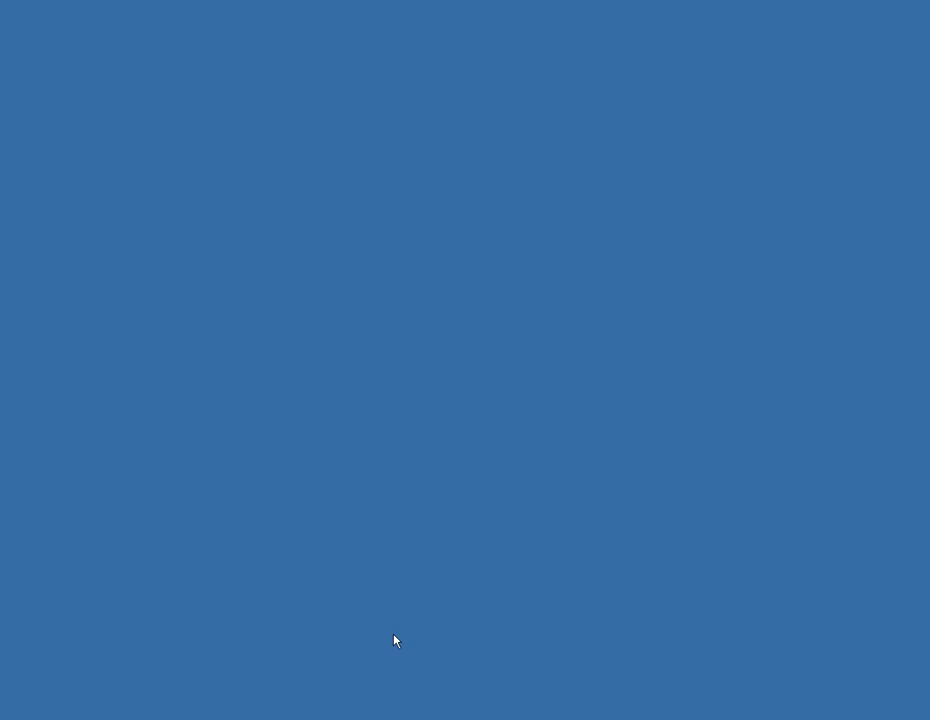
Step: Open a new Internet Explorer window and enter the address cmsdevw.cahwnet.gov/CMSST/login
click(83, 717)
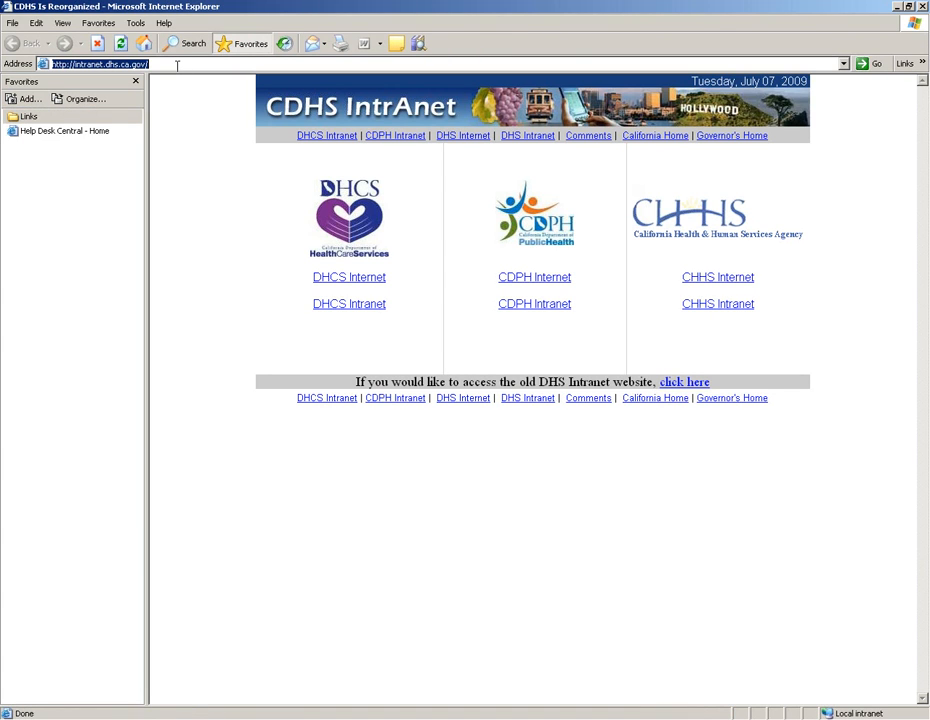
click(177, 65)
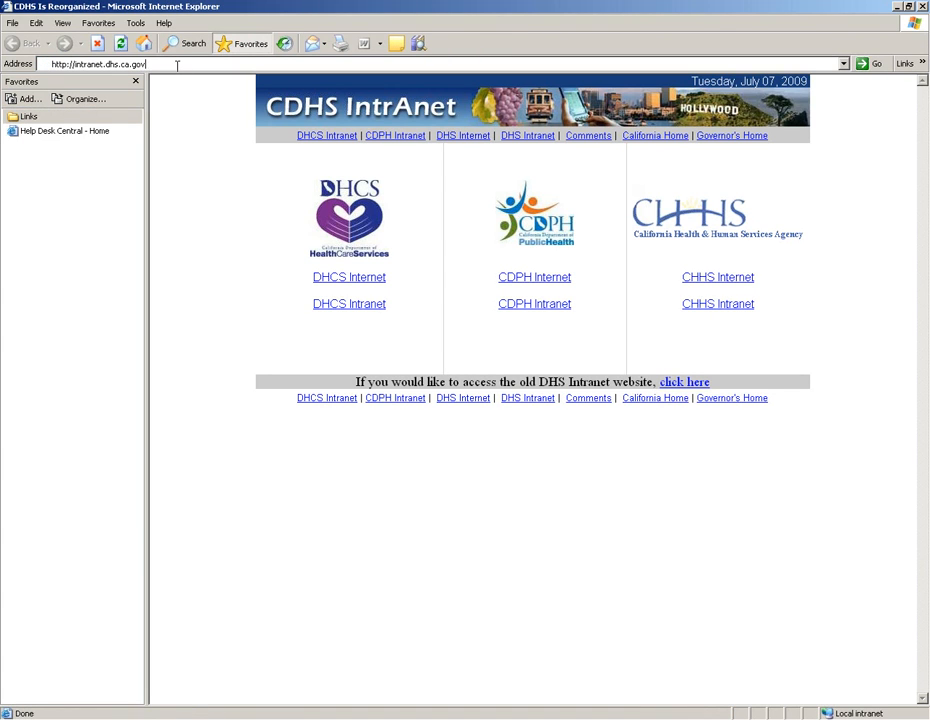
key(BackSpace)
key(BackSpace)
key(BackSpace)
key(BackSpace)
key(BackSpace)
key(BackSpace)
key(BackSpace)
key(BackSpace)
key(BackSpace)
key(BackSpace)
key(BackSpace)
key(BackSpace)
key(BackSpace)
key(BackSpace)
key(BackSpace)
key(BackSpace)
key(BackSpace)
key(BackSpace)
key(BackSpace)
key(BackSpace)
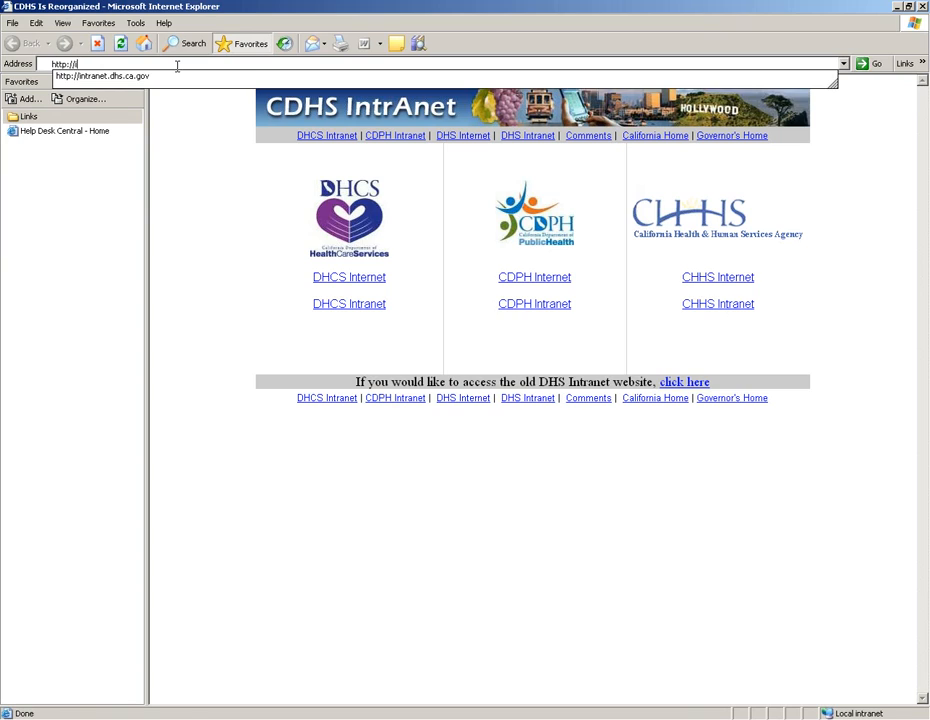
text(www)
key(BackSpace)
key(BackSpace)
key(BackSpace)
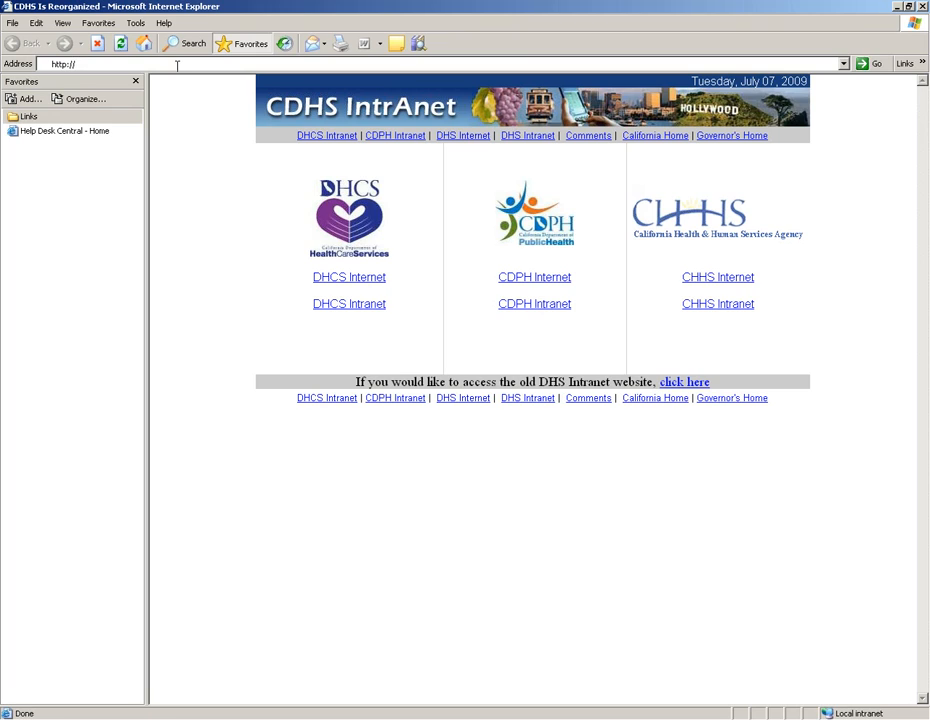
text(cmsdevw.cahwnet.gov/CMS)
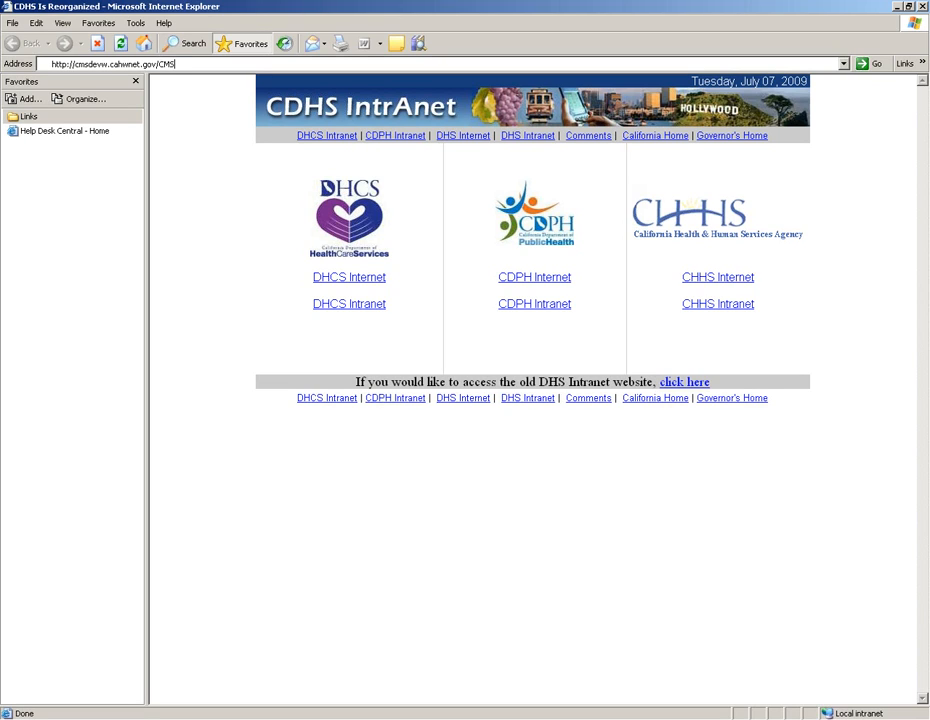
text(ST/login)
Step: Correct the address to cmsdevw.cahwnet.gov/CMSWEBST/login.jsp, load it, and sign in with the access code
click(182, 65)
text(w)
key(BackSpace)
text(EB)
key(BackSpace)
key(BackSpace)
key(BackSpace)
key(BackSpace)
key(BackSpace)
text(WEBST)
text(sp)
key(Return)
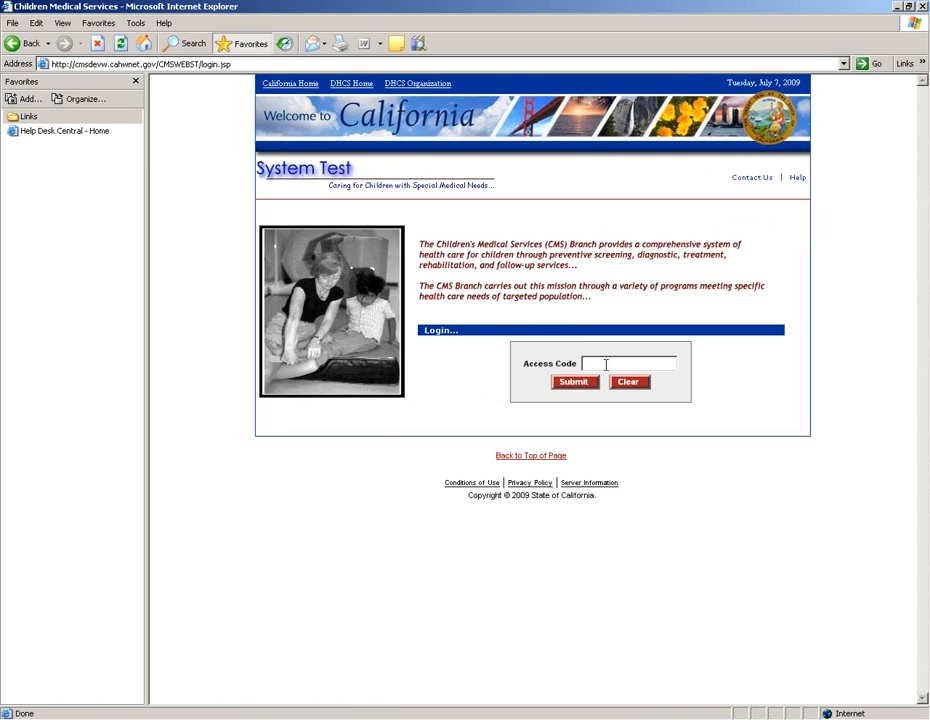
text(•••••••)
key(Return)
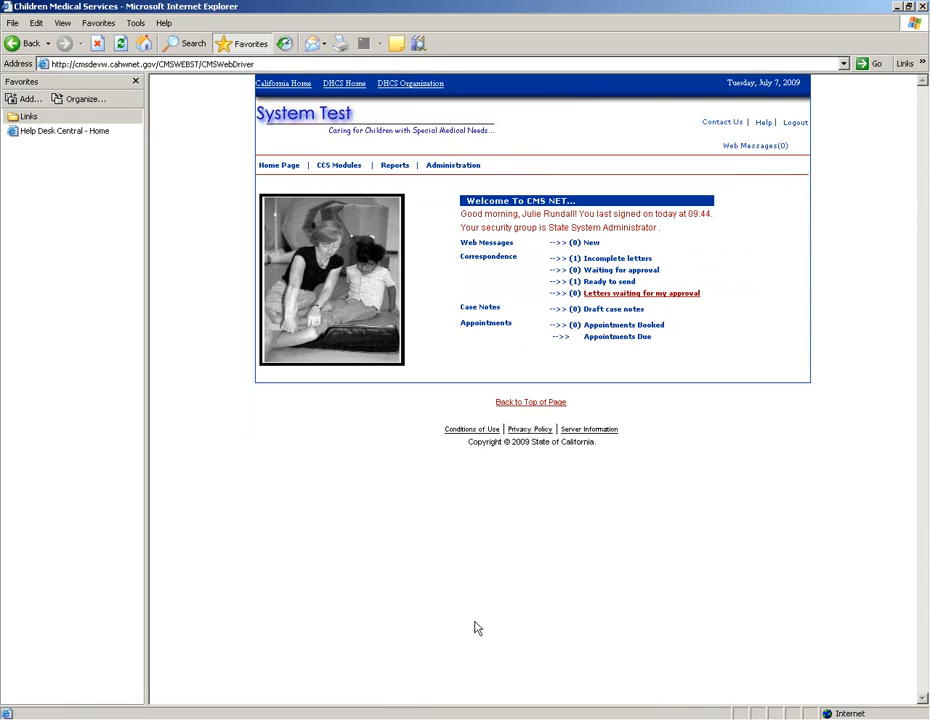
Step: Activate the browser window and close the Favorites pane so the welcome page fills the window
click(442, 718)
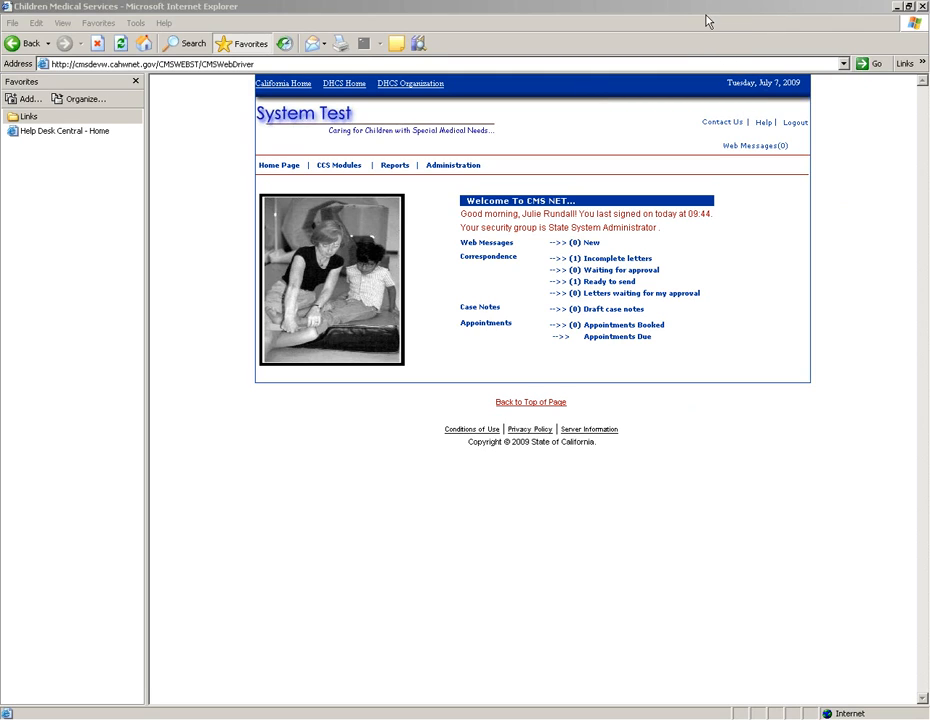
click(135, 79)
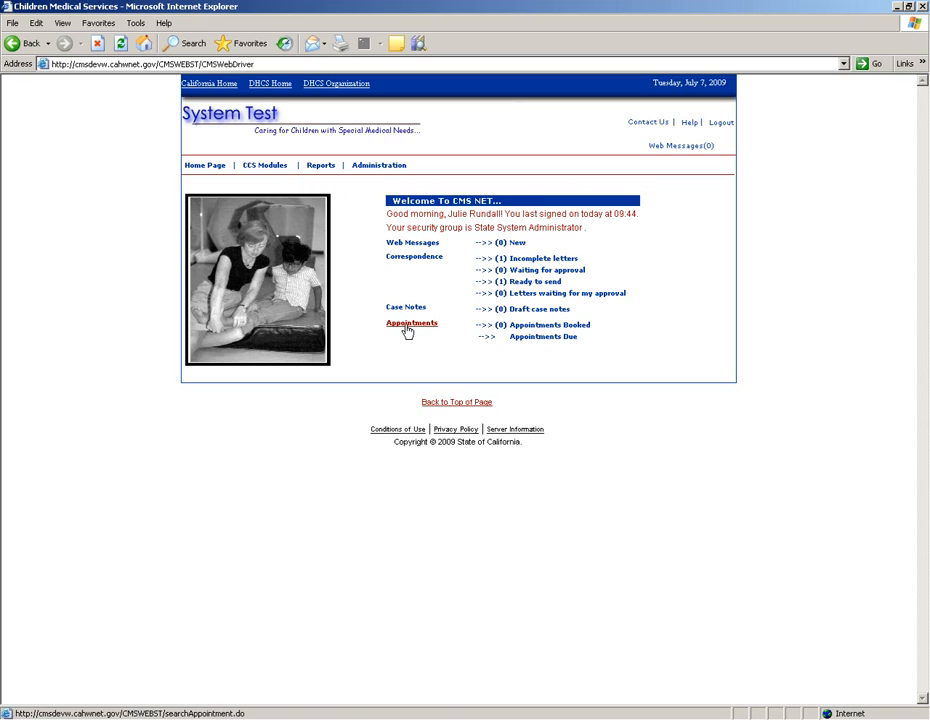
Step: List the booked appointments via the Appointments Booked link on the home page
mouse_move(290, 171)
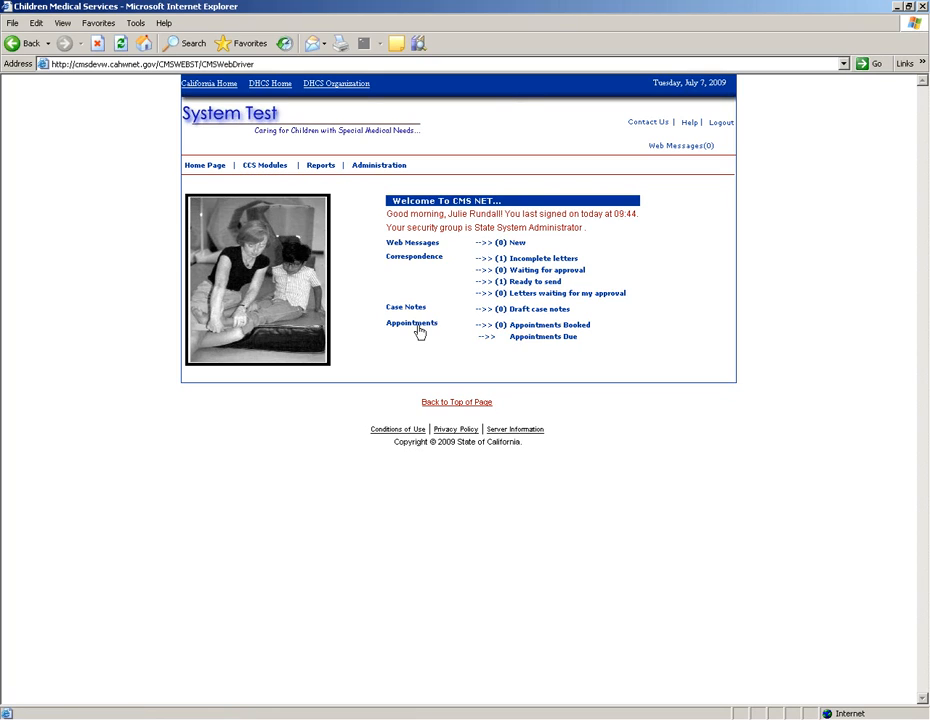
click(546, 328)
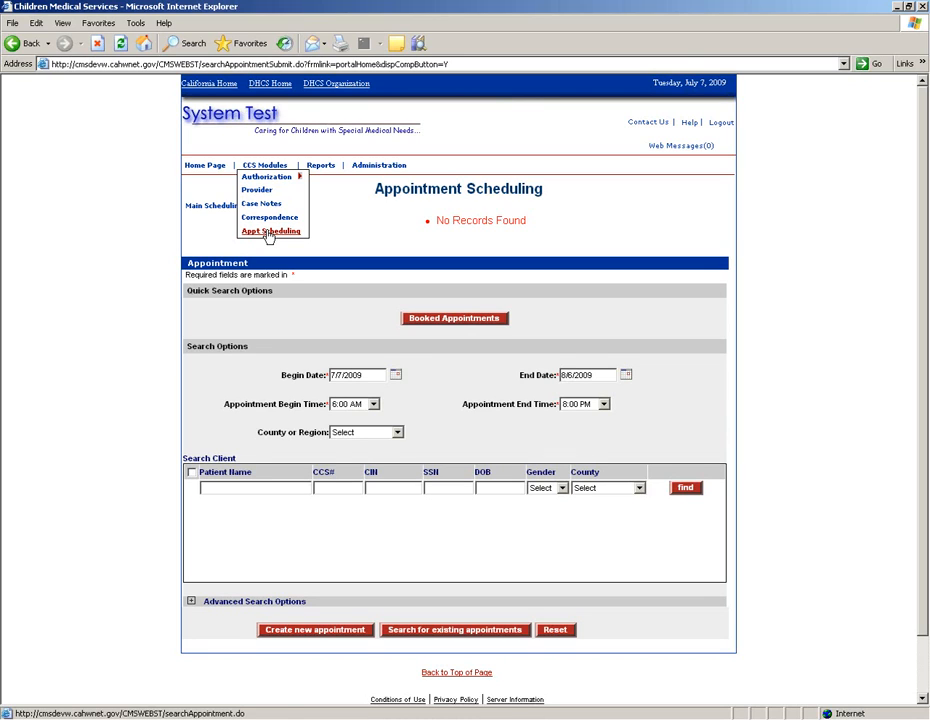
click(268, 233)
click(212, 167)
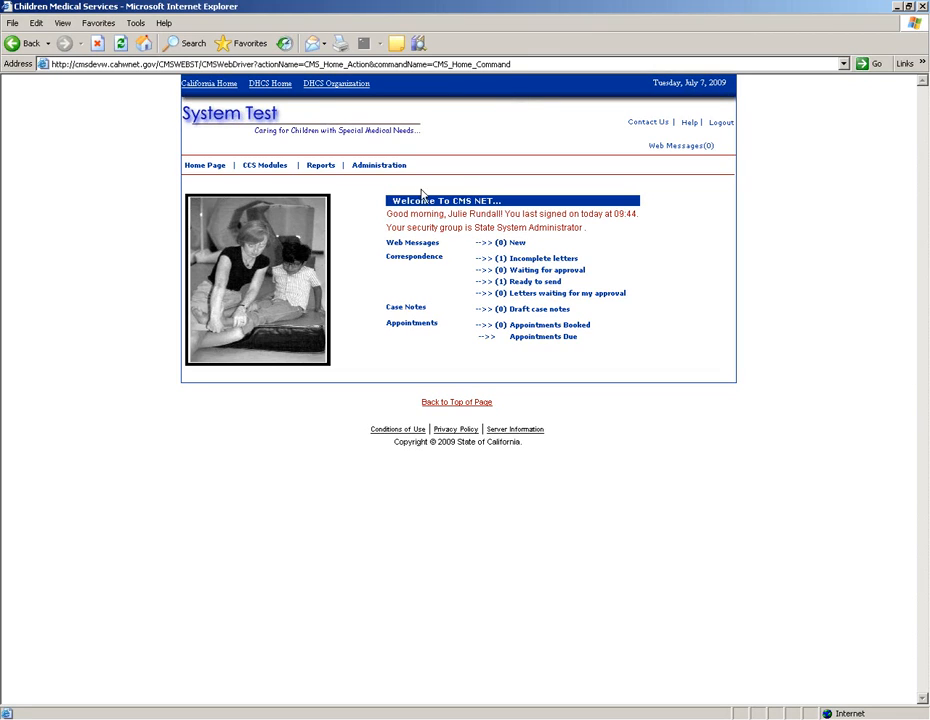
Step: Return to the CMS Net home page showing the web message and appointment summary
mouse_move(379, 166)
Step: Go through Administration > User Management to the User Availability user search page
mouse_move(379, 166)
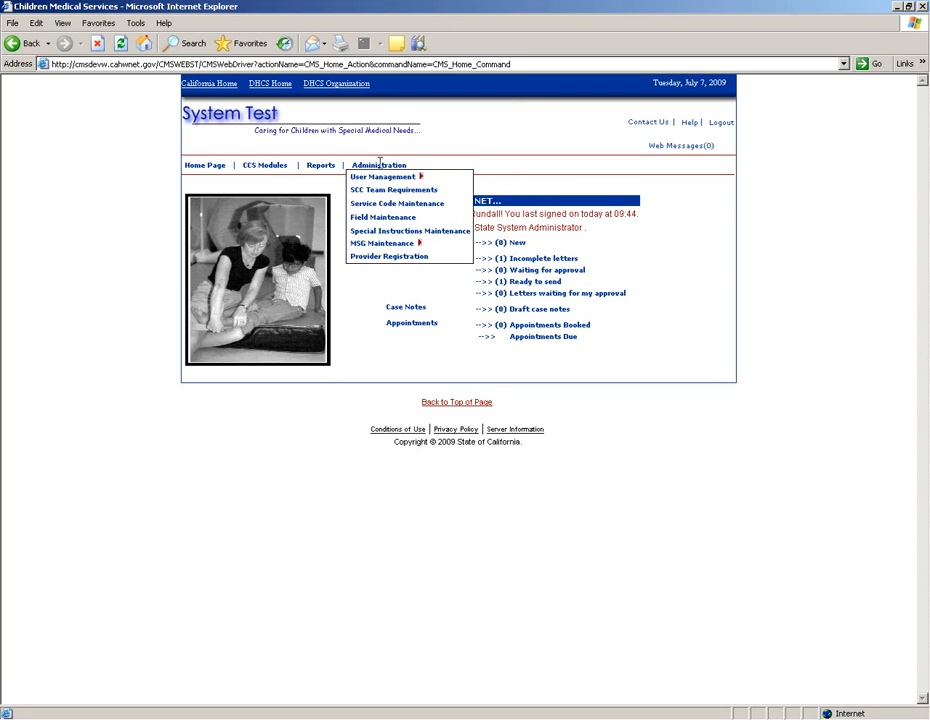
click(396, 230)
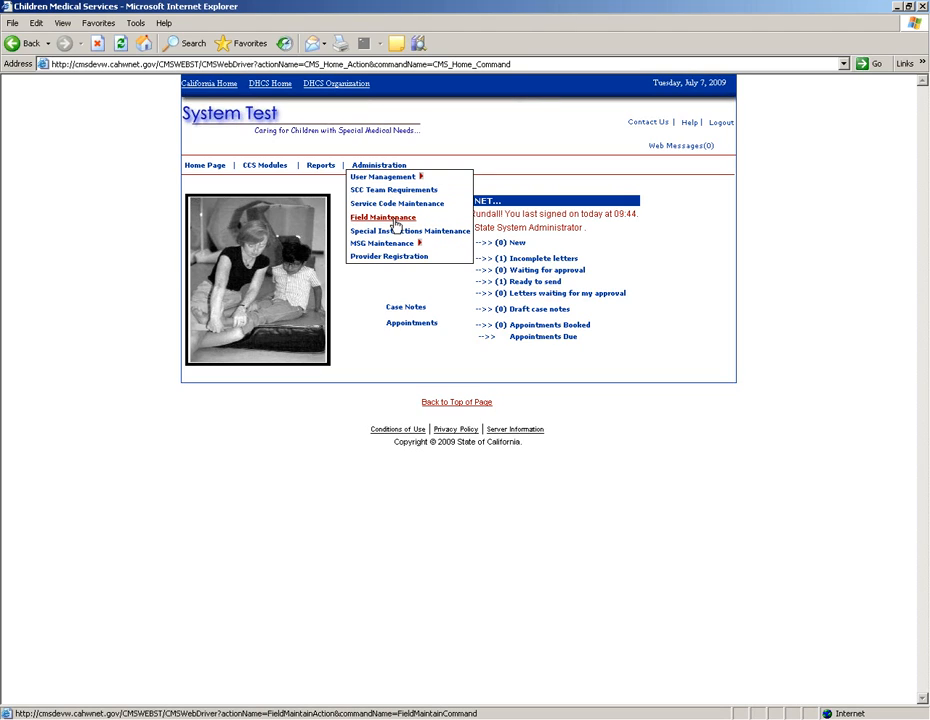
mouse_move(411, 177)
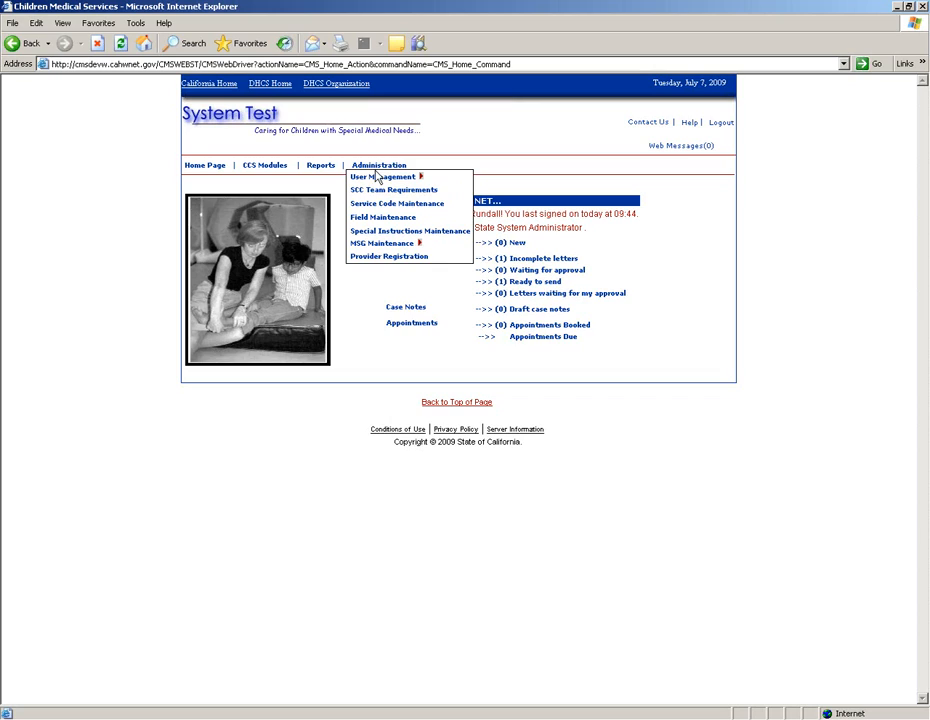
mouse_move(371, 174)
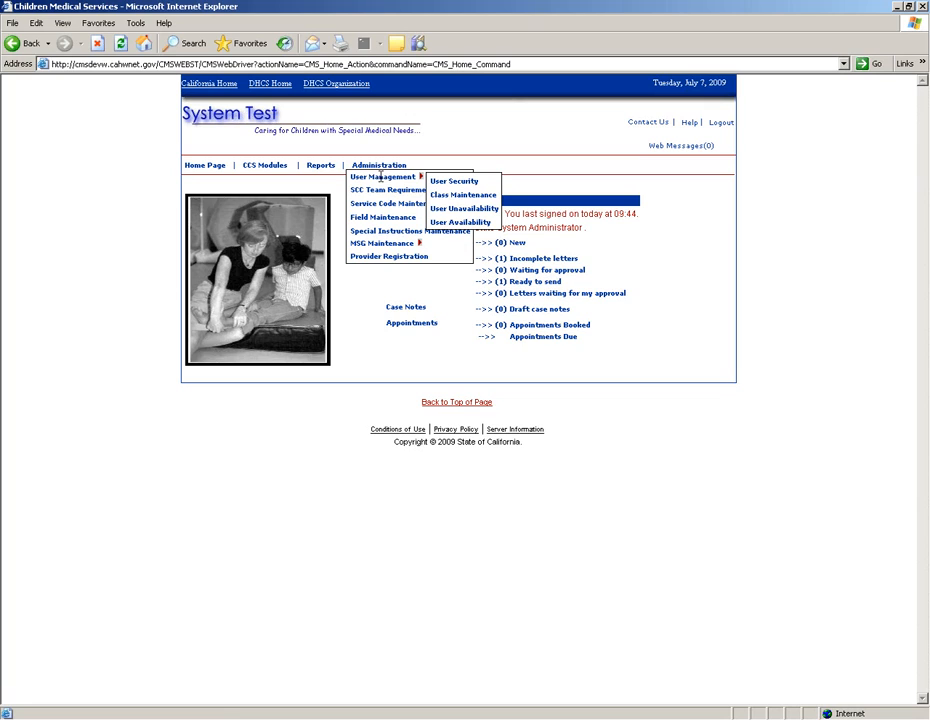
click(453, 226)
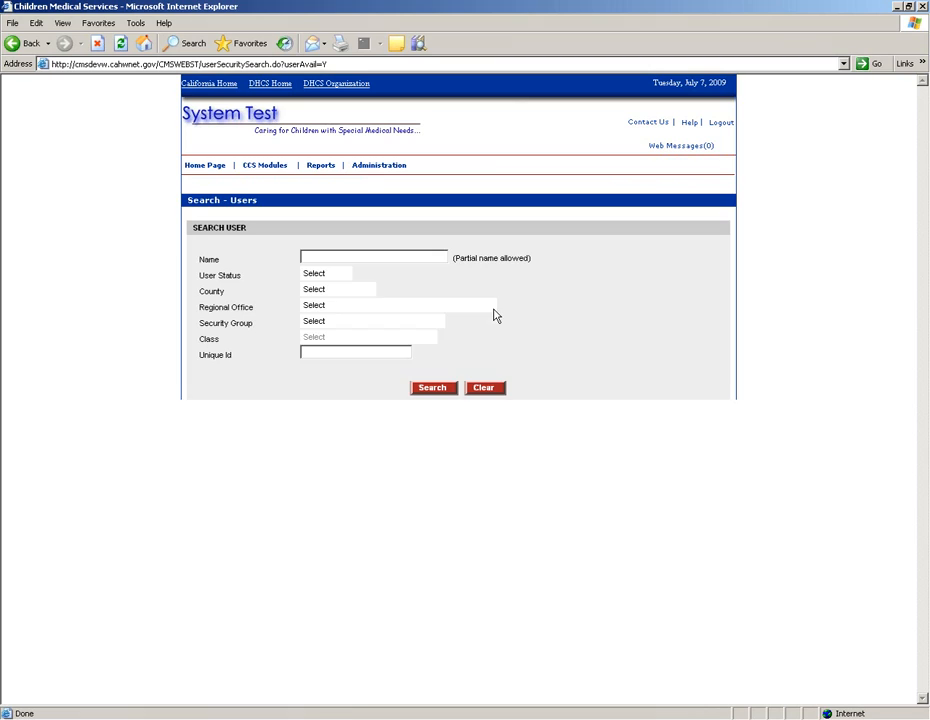
Step: Search users by the user's last name and open the second match's availability page
click(352, 259)
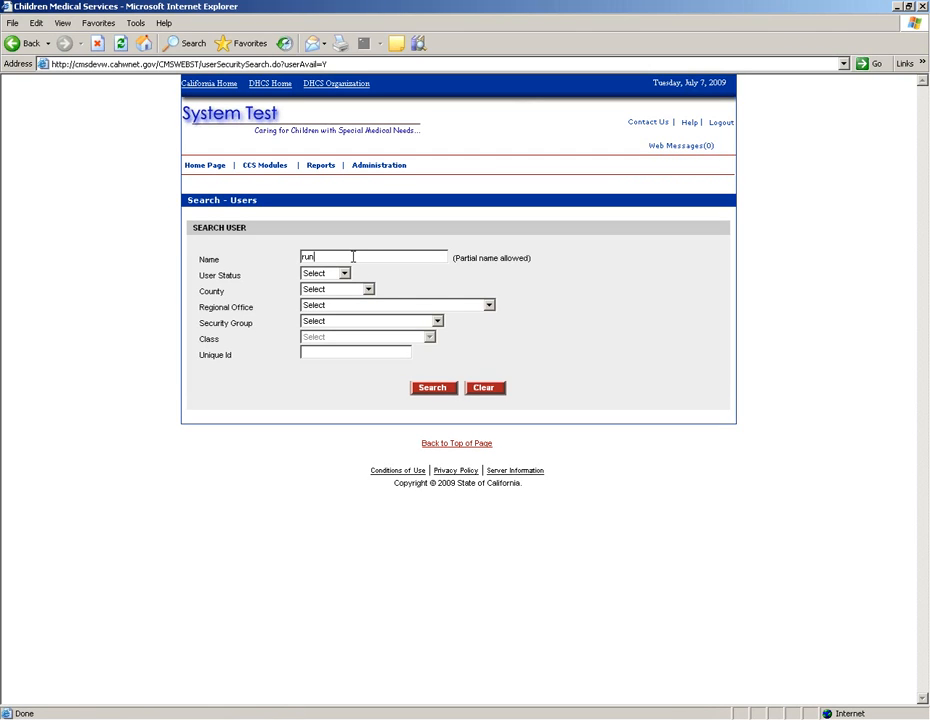
key(BackSpace)
key(BackSpace)
key(BackSpace)
text(rundall)
click(434, 389)
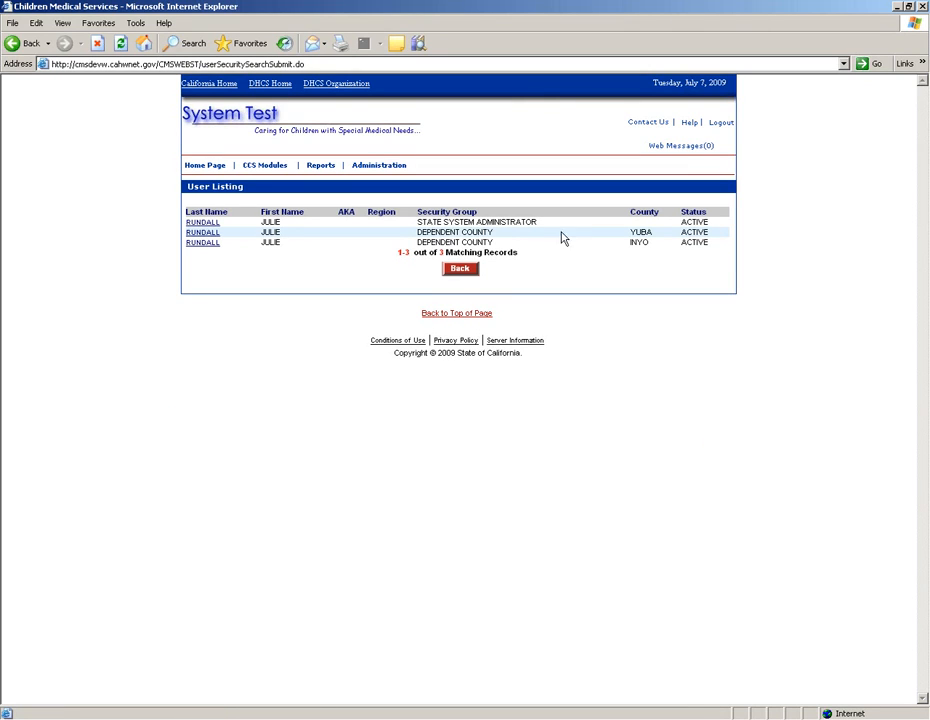
click(211, 235)
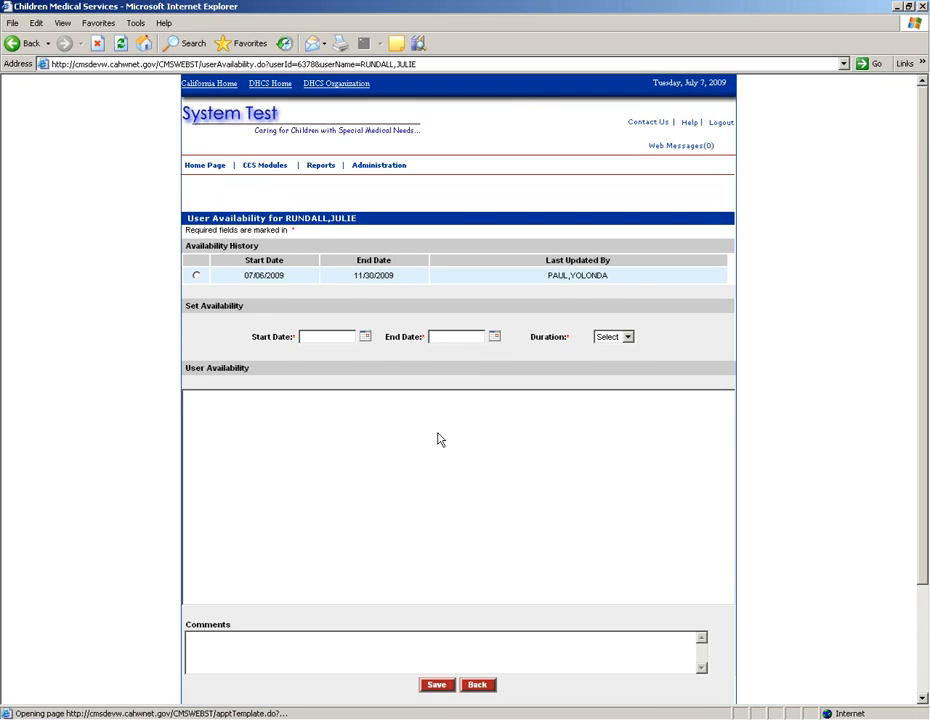
scroll(440, 438, down, 2)
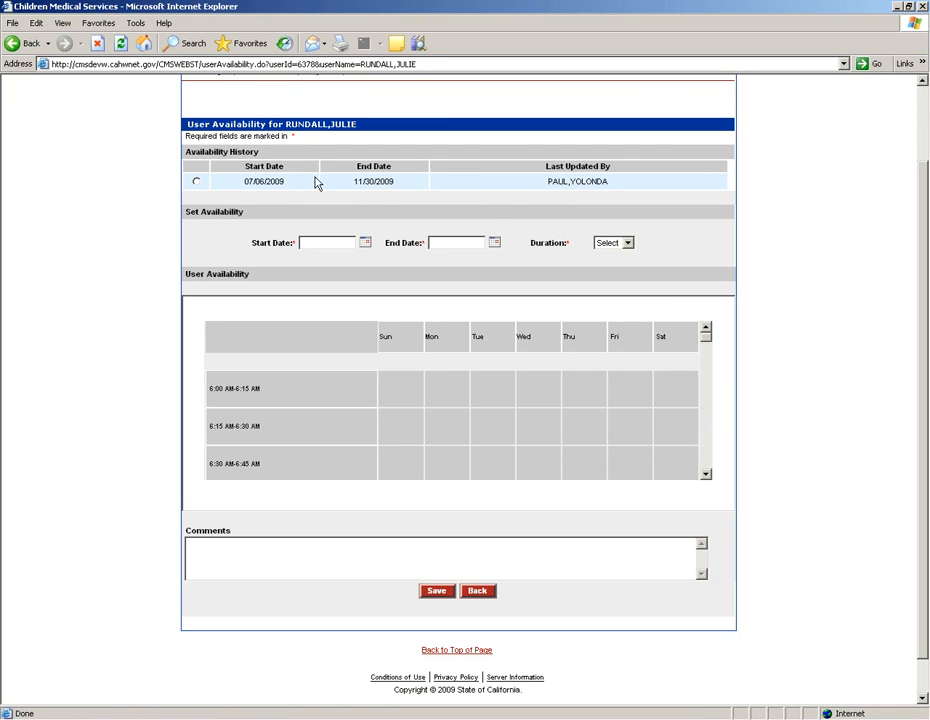
Step: Load the 07/06/2009–11/30/2009 availability period and scroll the grid through to the 4:00–7:00 PM slots
click(196, 182)
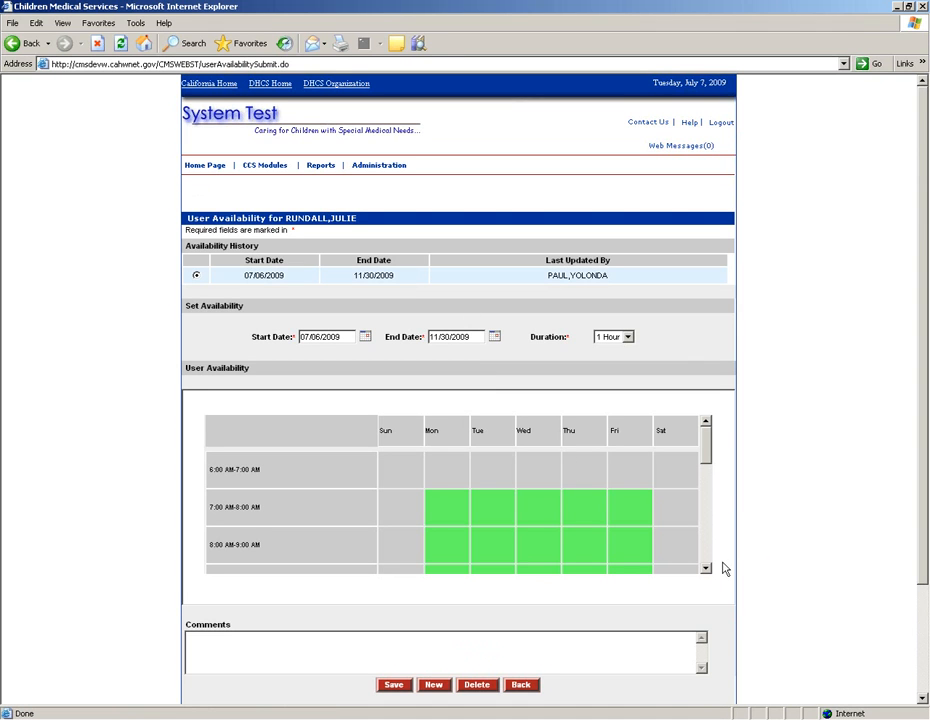
click(706, 569)
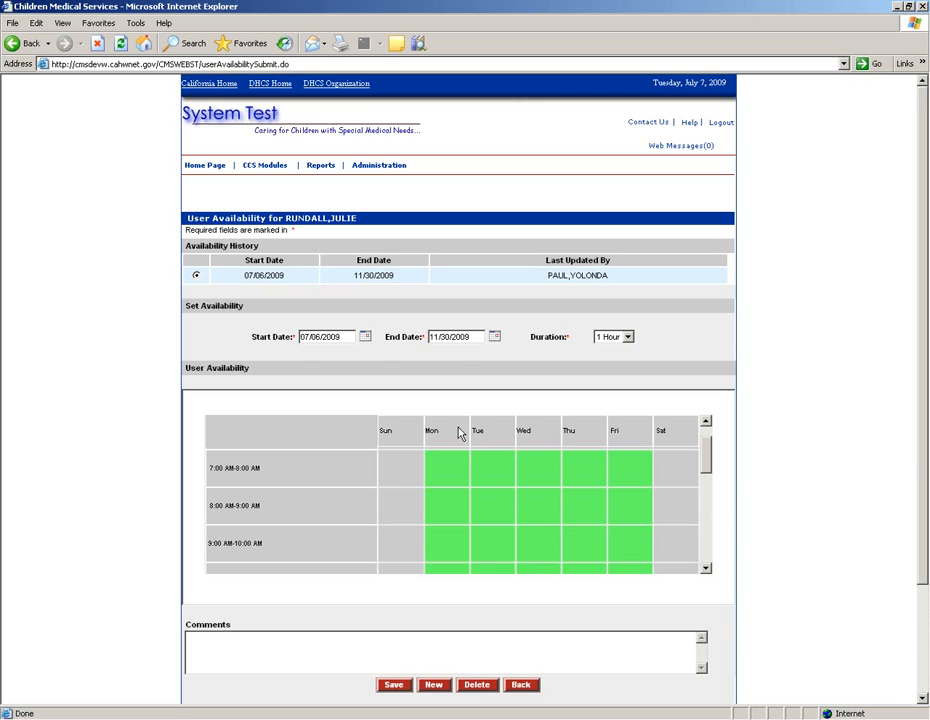
click(706, 421)
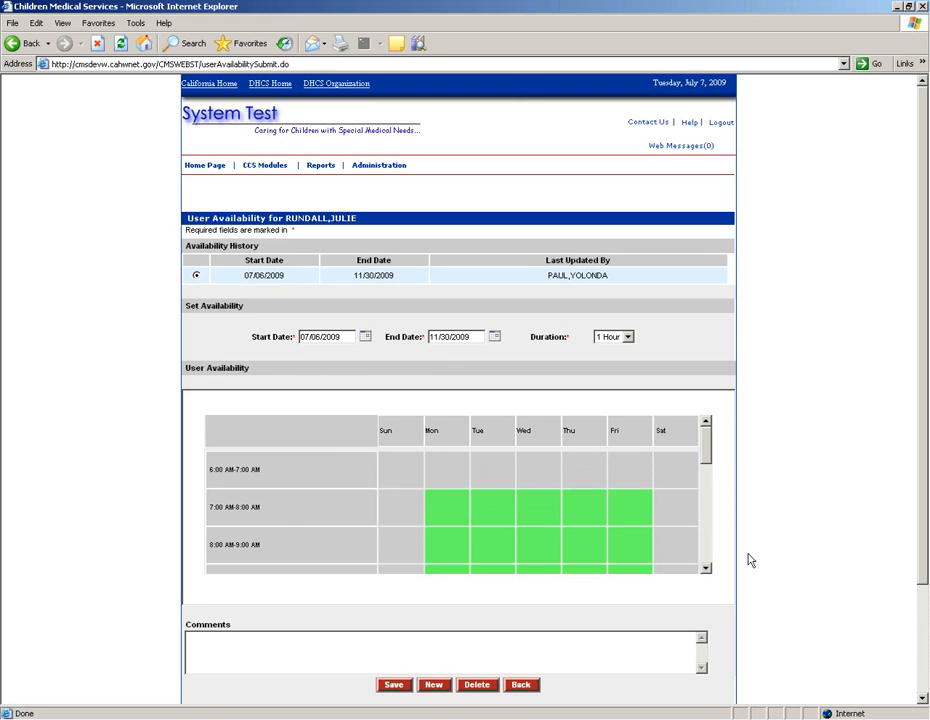
click(706, 568)
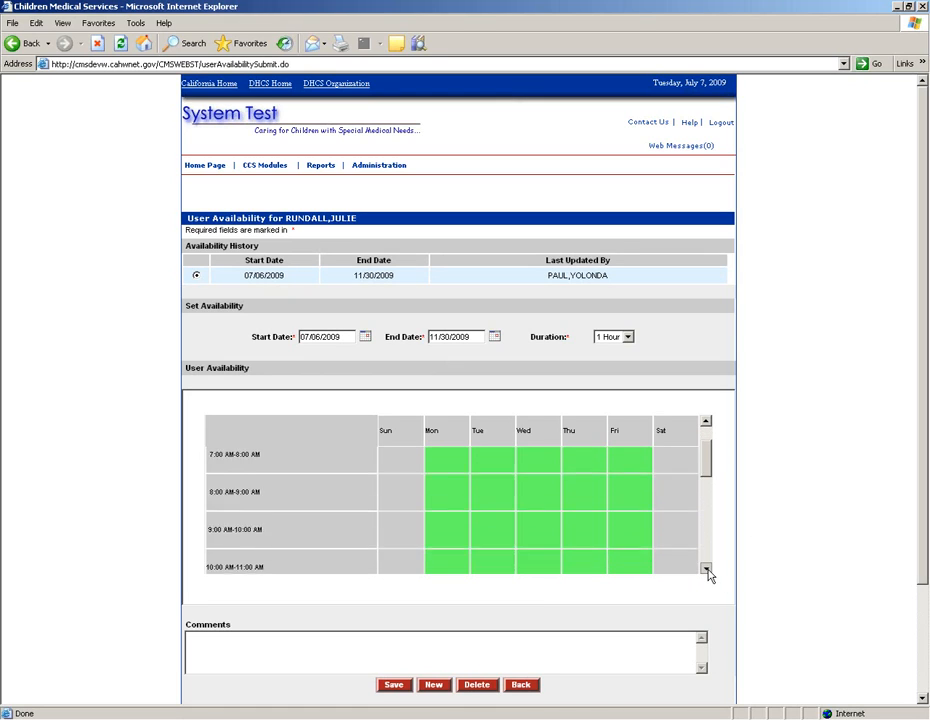
click(706, 421)
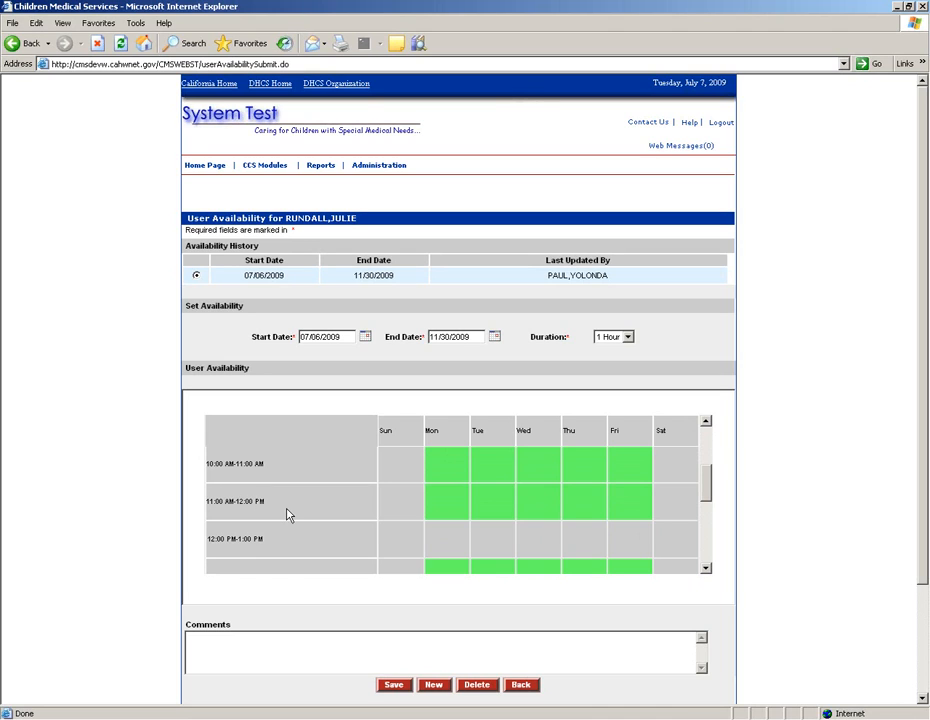
click(706, 568)
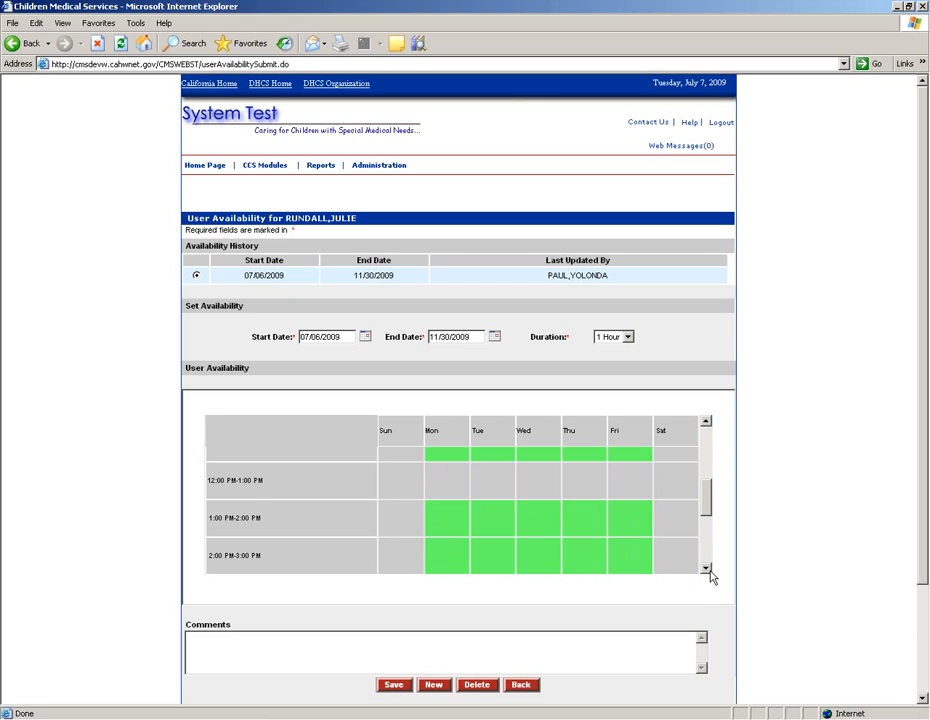
click(707, 569)
click(706, 568)
click(706, 568)
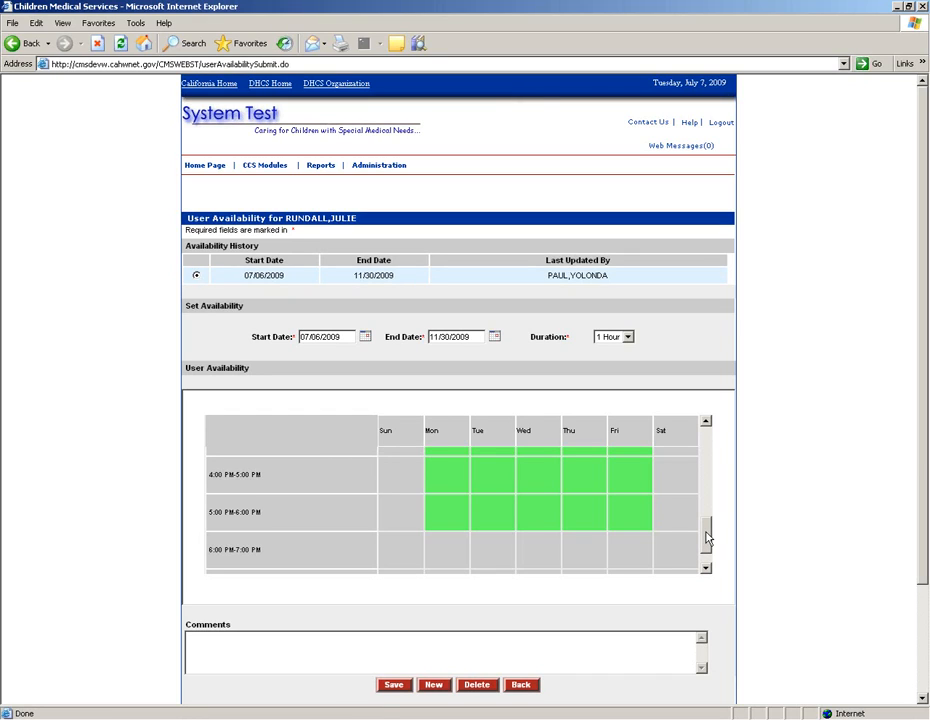
Step: Clear the Monday–Friday 5:00–6:00 PM slots and save availability as a new period from 07/07/2009
click(466, 525)
click(495, 523)
click(545, 522)
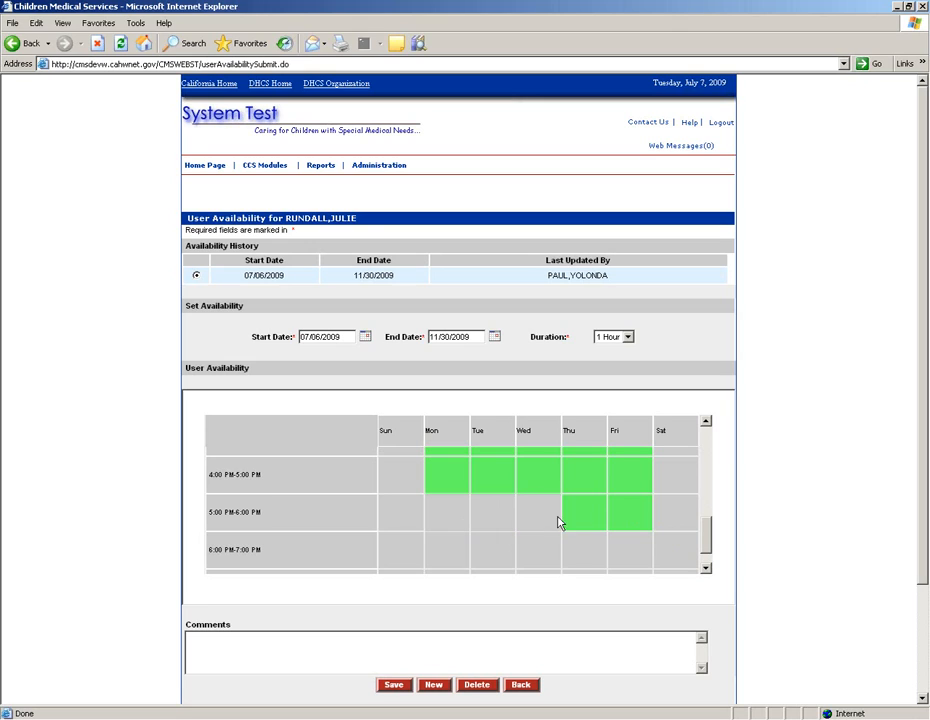
click(634, 521)
click(391, 686)
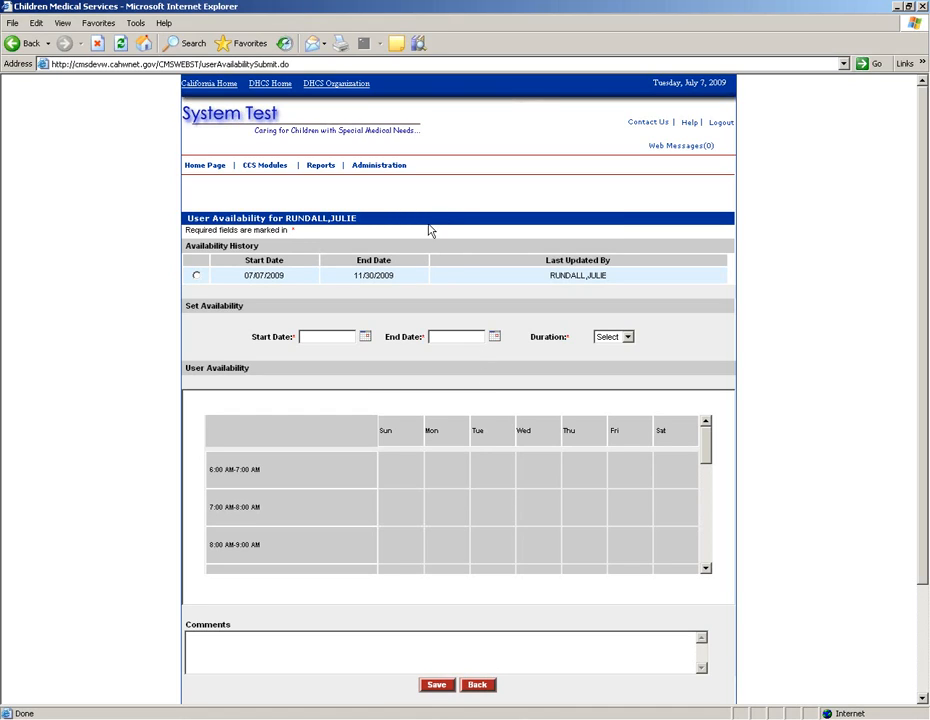
mouse_move(375, 166)
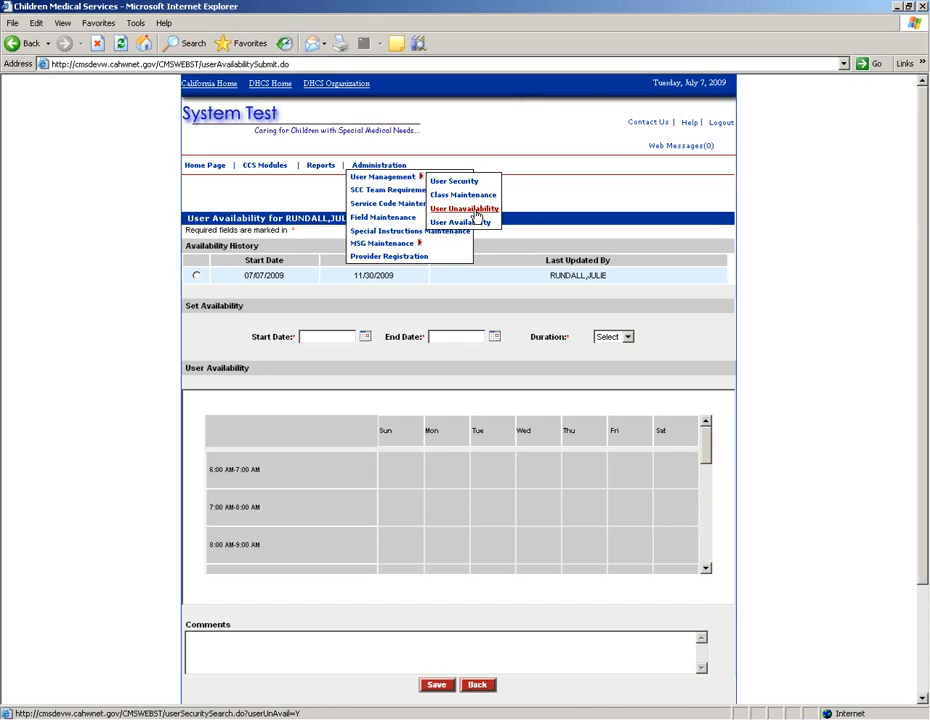
Step: Search the user's full name in User Unavailability, open the third match, and load the 07/06–07/10/2009 Vacation entry
click(466, 209)
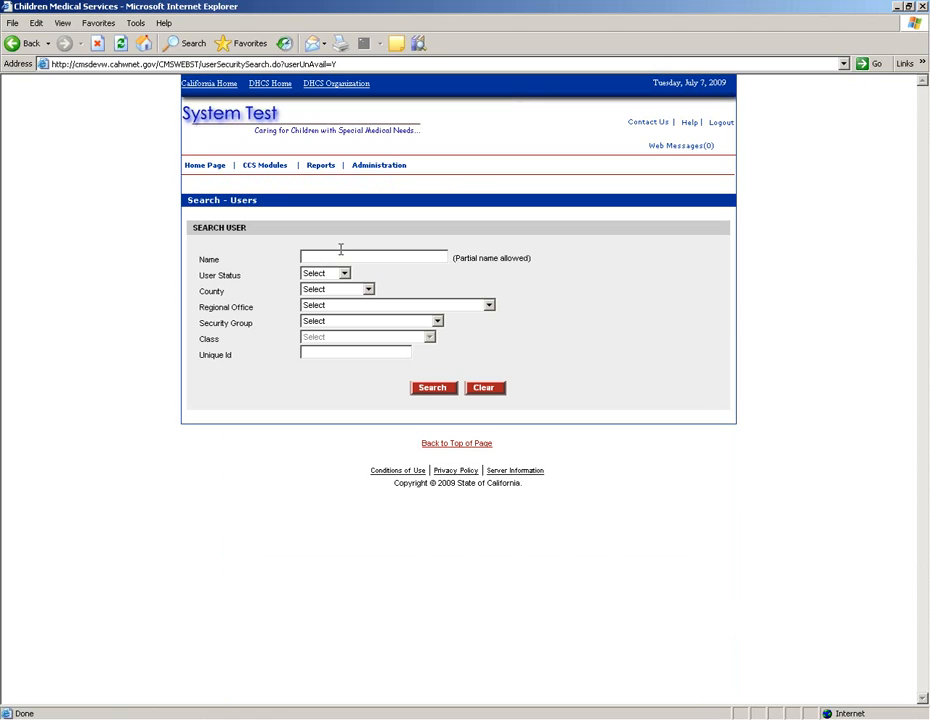
click(340, 250)
key(Return)
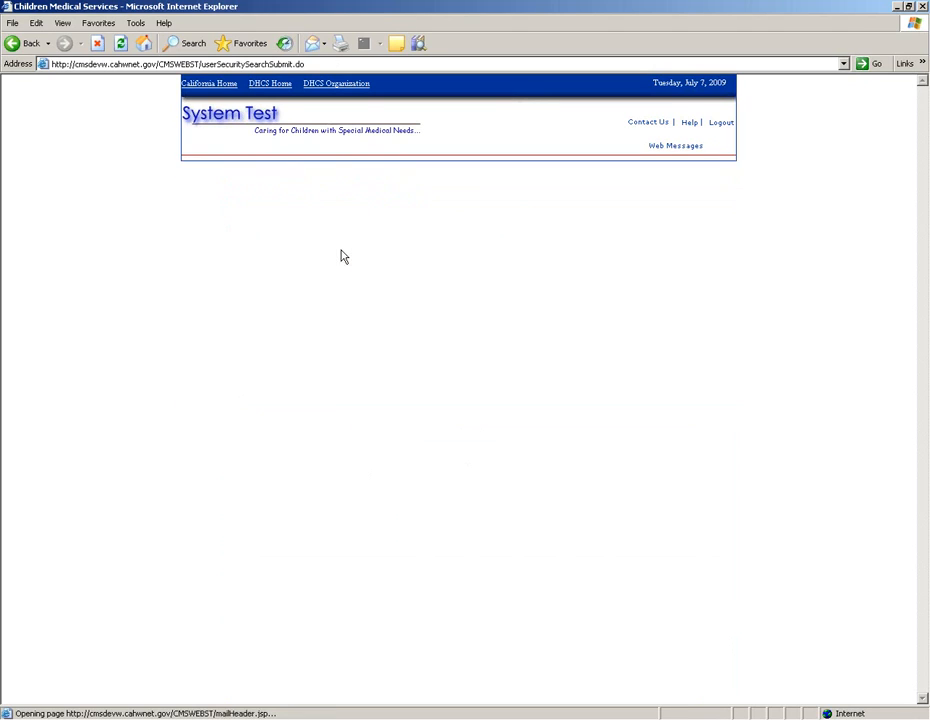
click(205, 242)
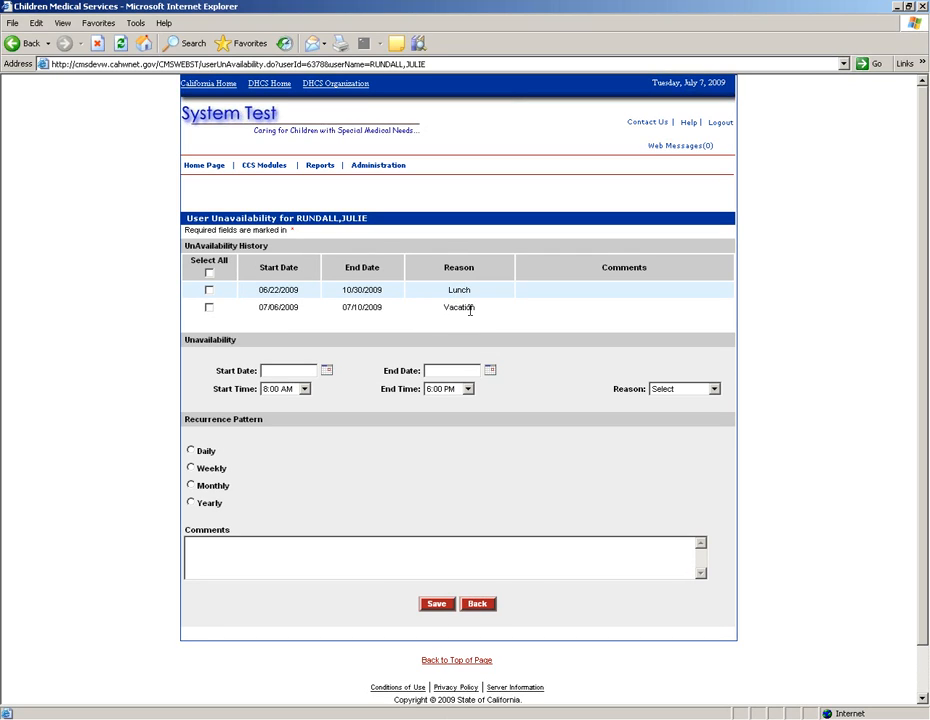
click(209, 308)
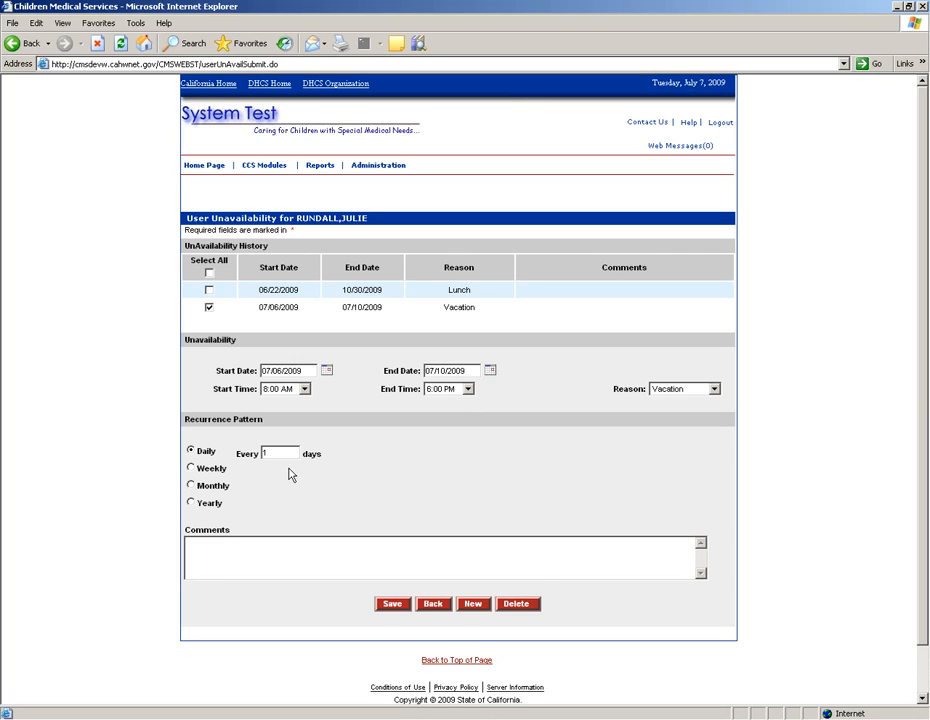
click(192, 469)
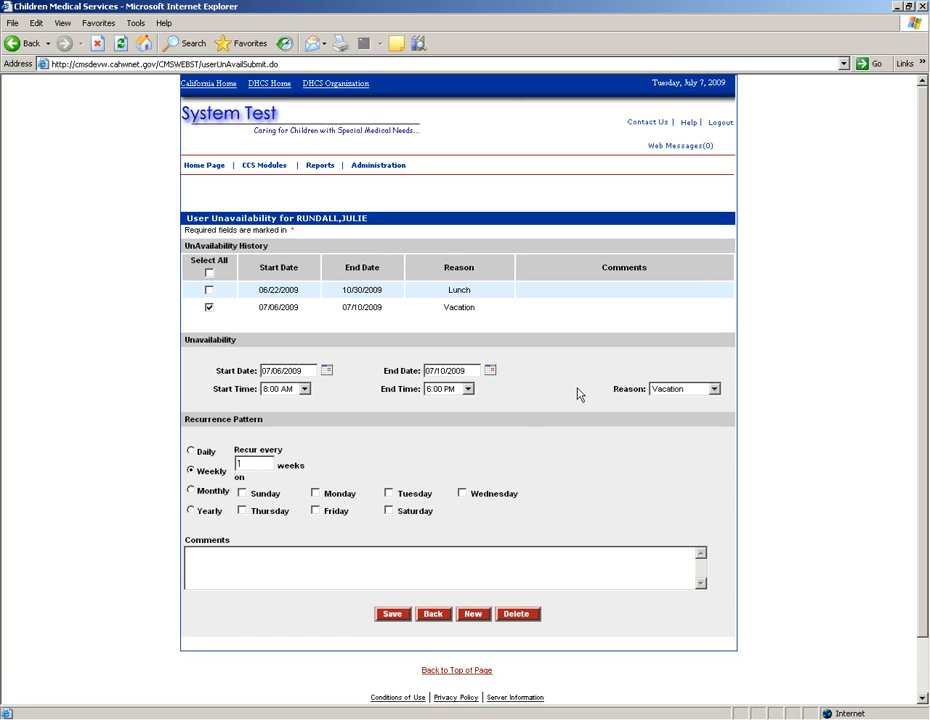
click(715, 390)
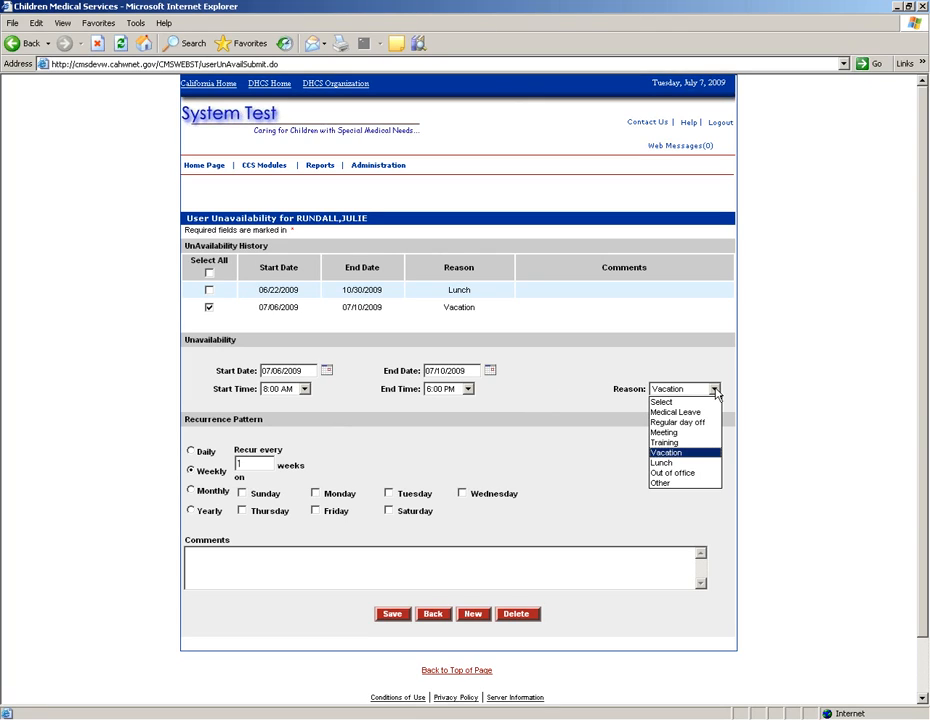
click(716, 391)
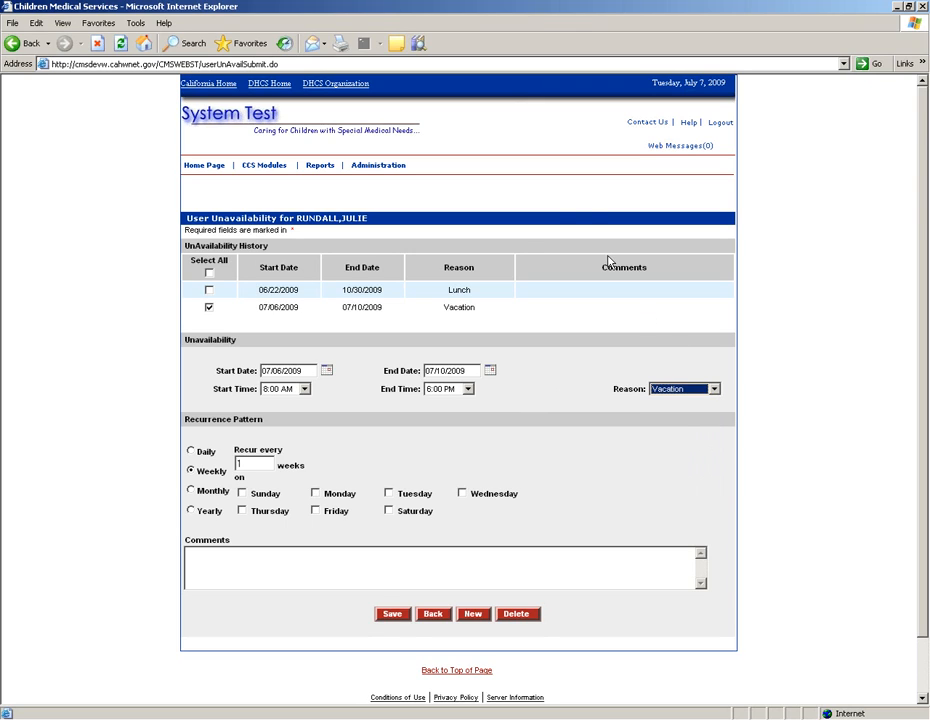
mouse_move(354, 164)
mouse_move(393, 168)
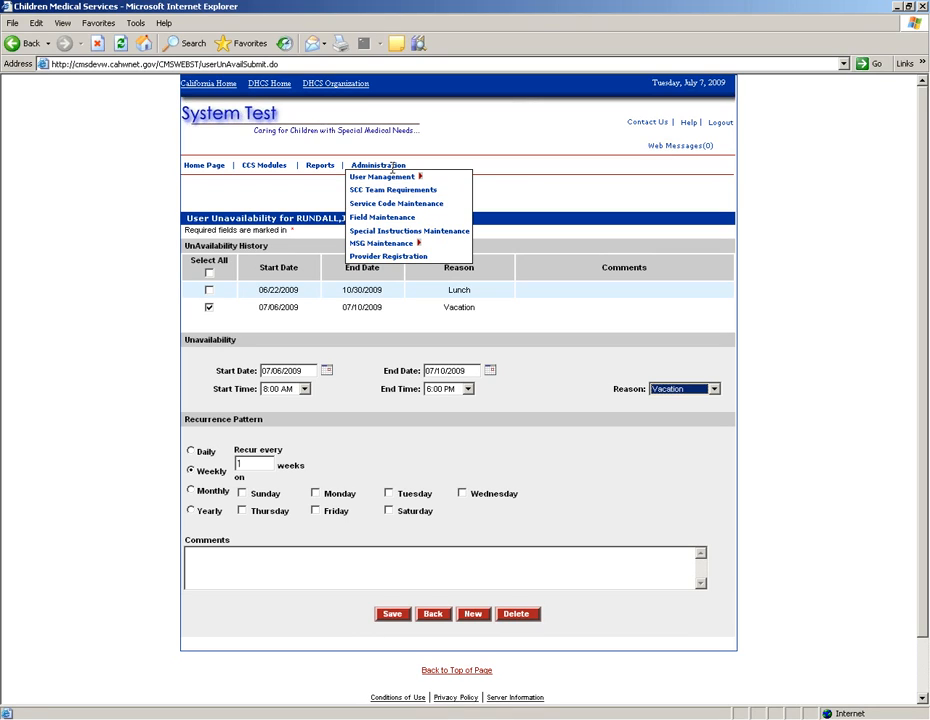
Step: Log out of CMS Net and sign back in with the access code
click(721, 124)
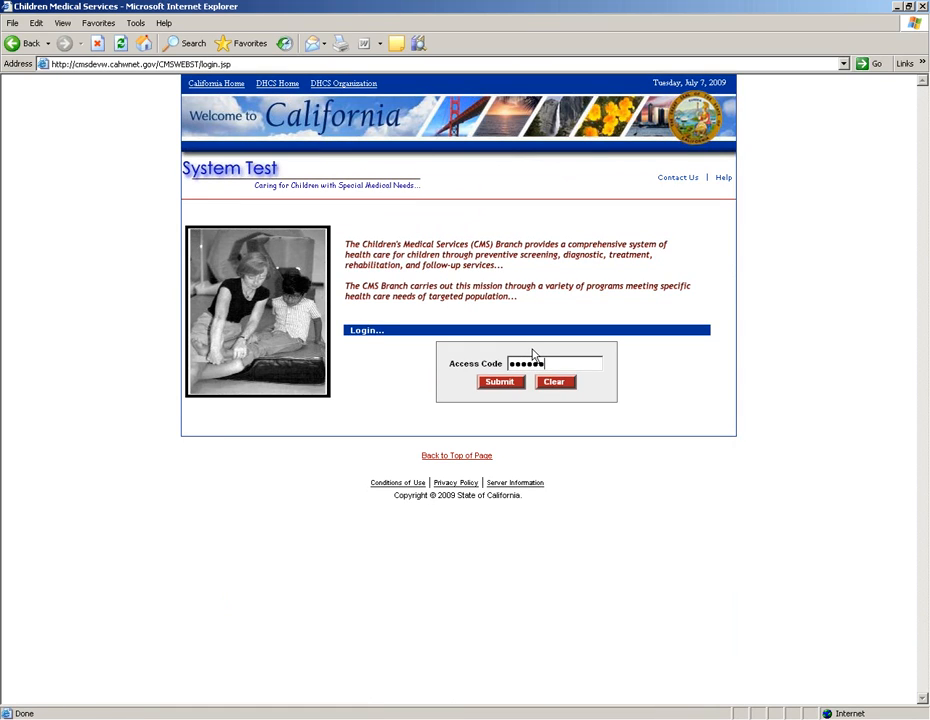
key(Return)
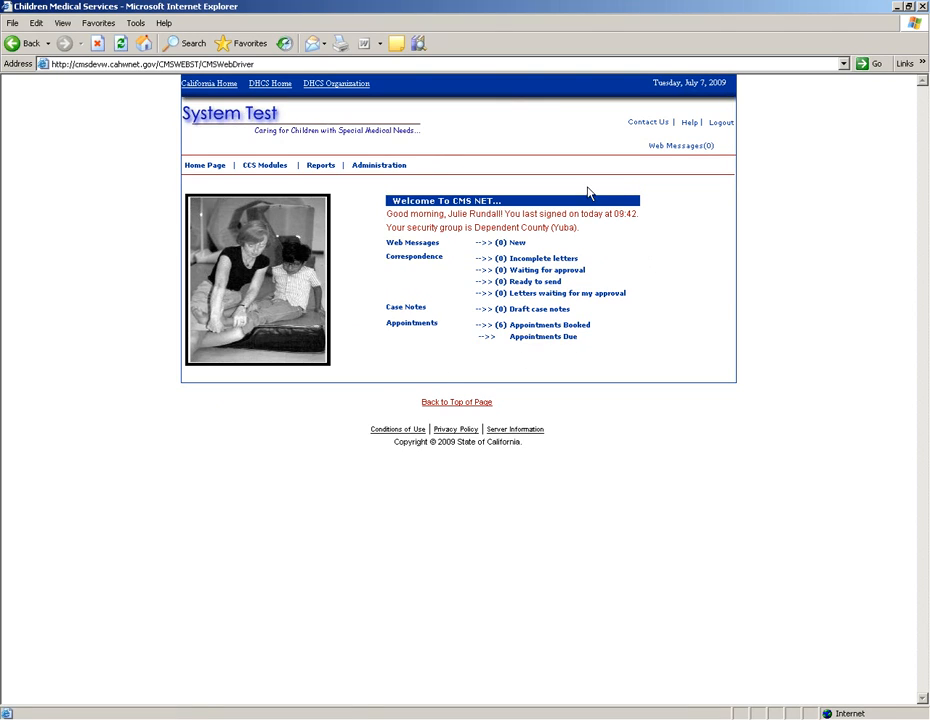
Step: Open the six booked appointments from the welcome page and try Complete Appointments
click(530, 330)
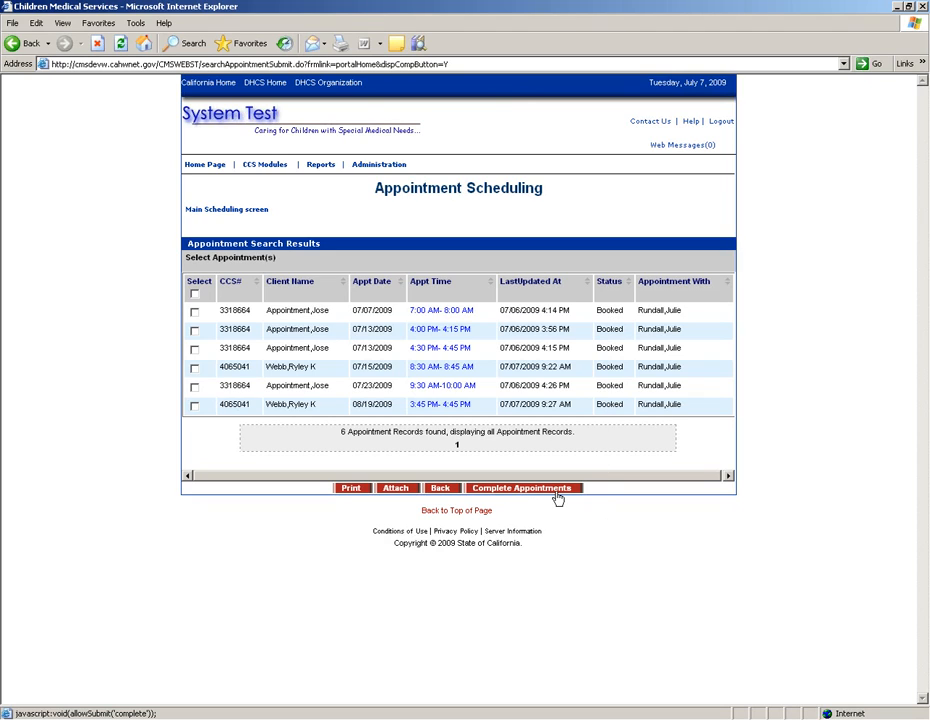
click(557, 496)
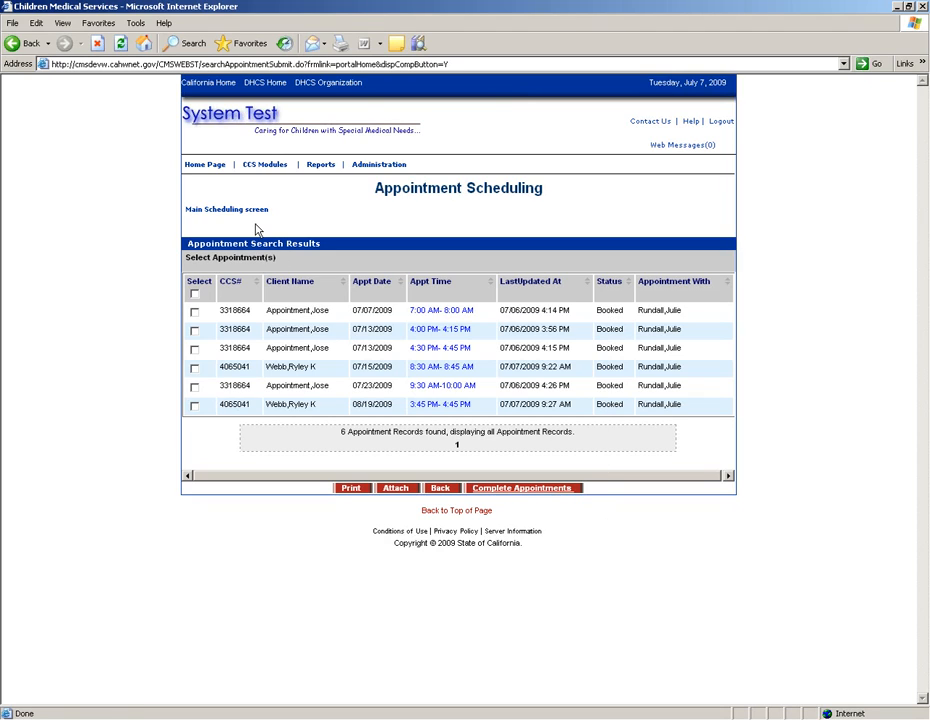
Step: View the Appointments Due ticker information, then go back to the Home Page
click(206, 166)
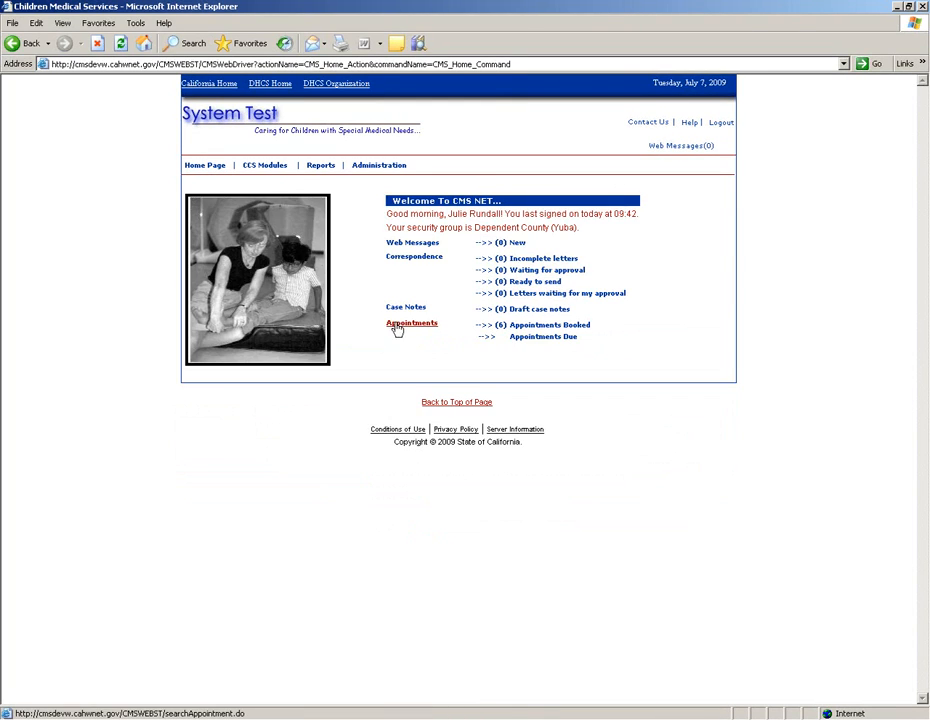
click(533, 341)
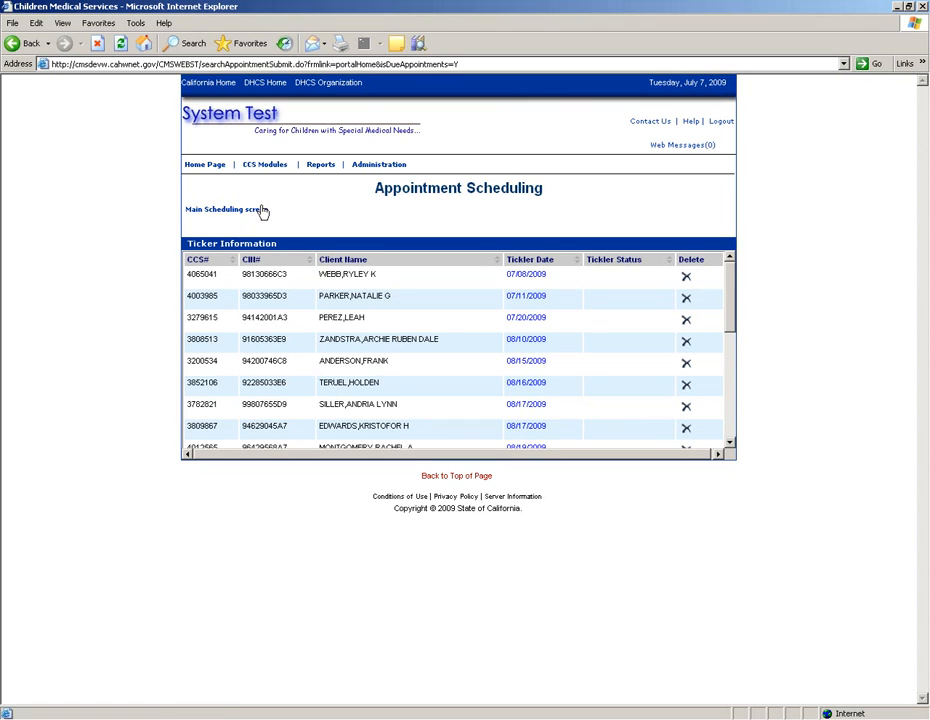
click(204, 165)
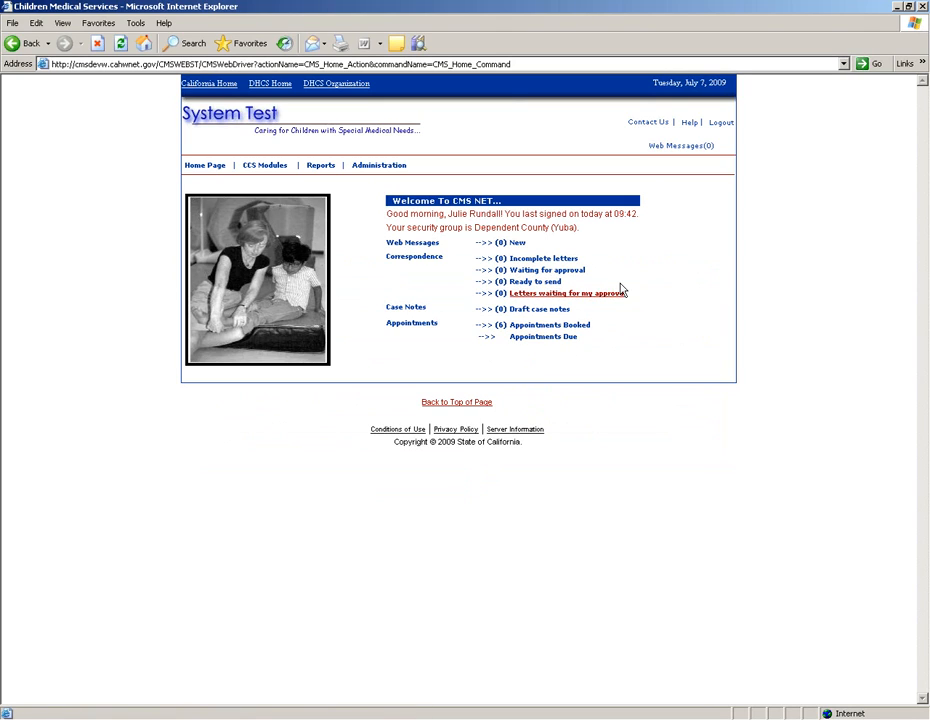
mouse_move(320, 245)
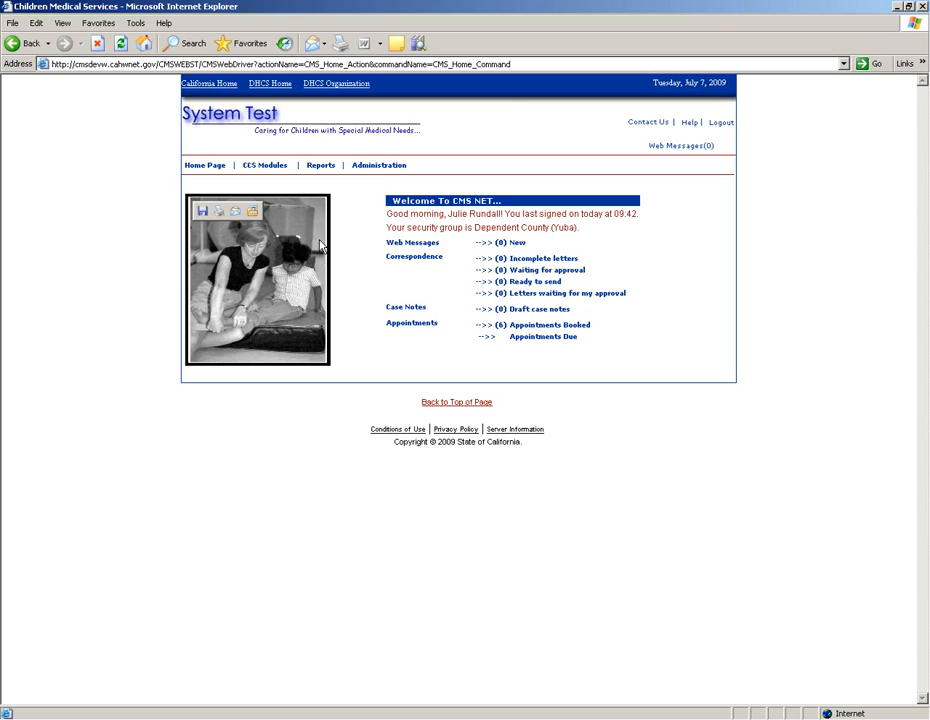
Step: Open the Appointments search form and put the cursor in the Begin Date field
click(410, 328)
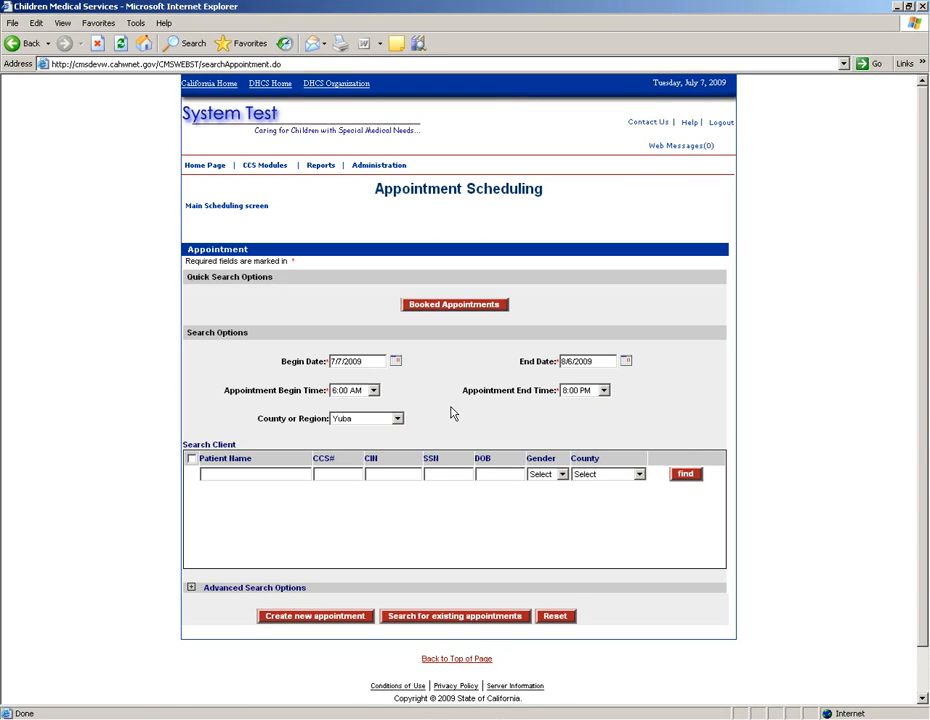
click(345, 362)
Step: Search clients by patient name 'appointment', close the results, and run the search again
click(205, 474)
text(ment)
key(Return)
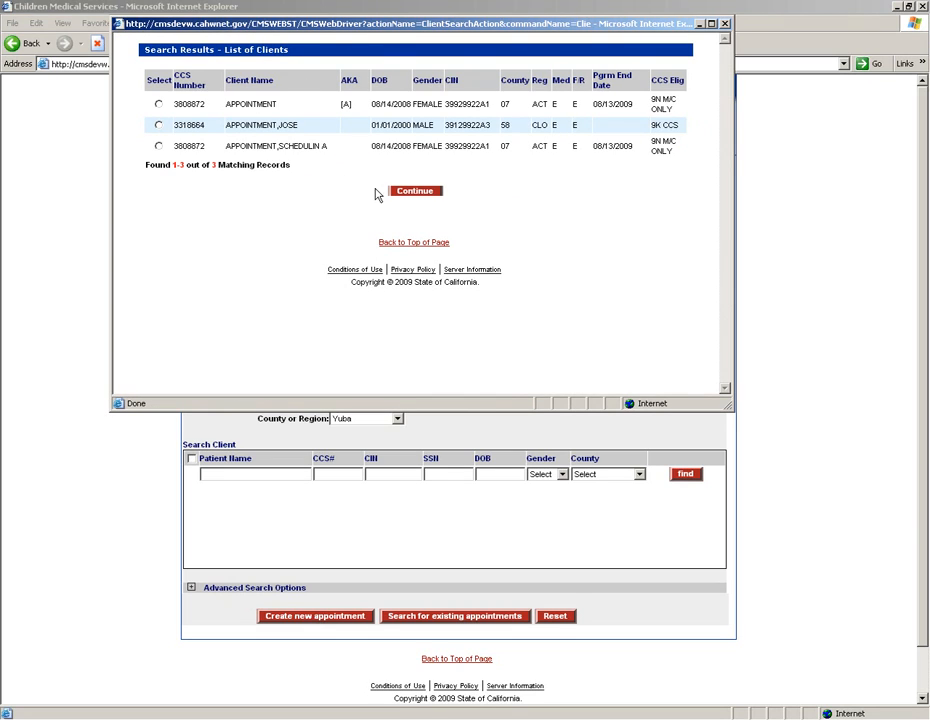
click(724, 23)
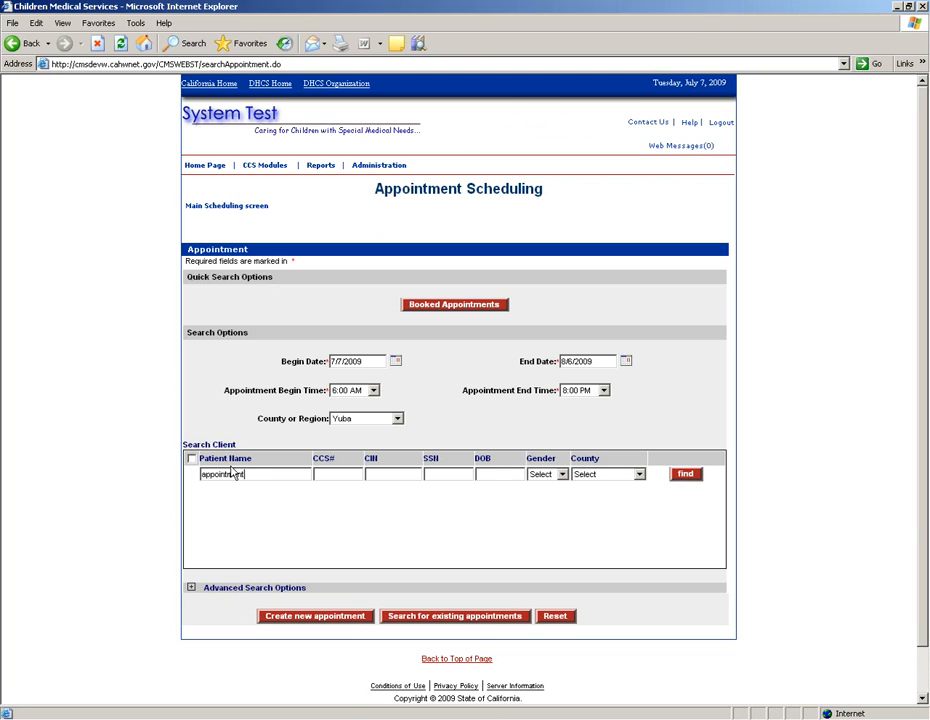
click(683, 478)
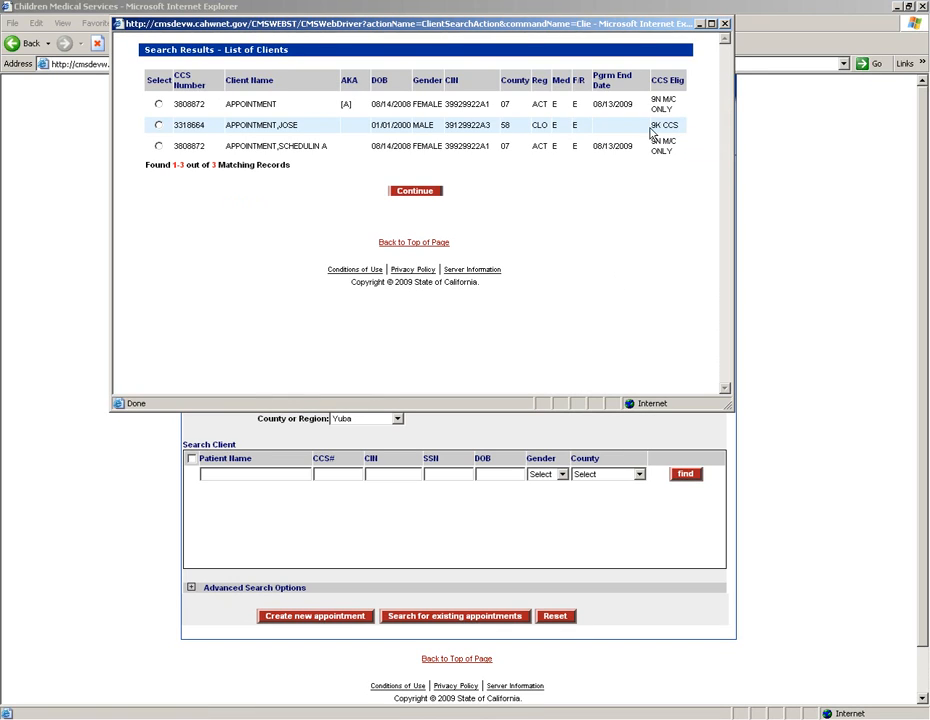
click(725, 23)
click(326, 476)
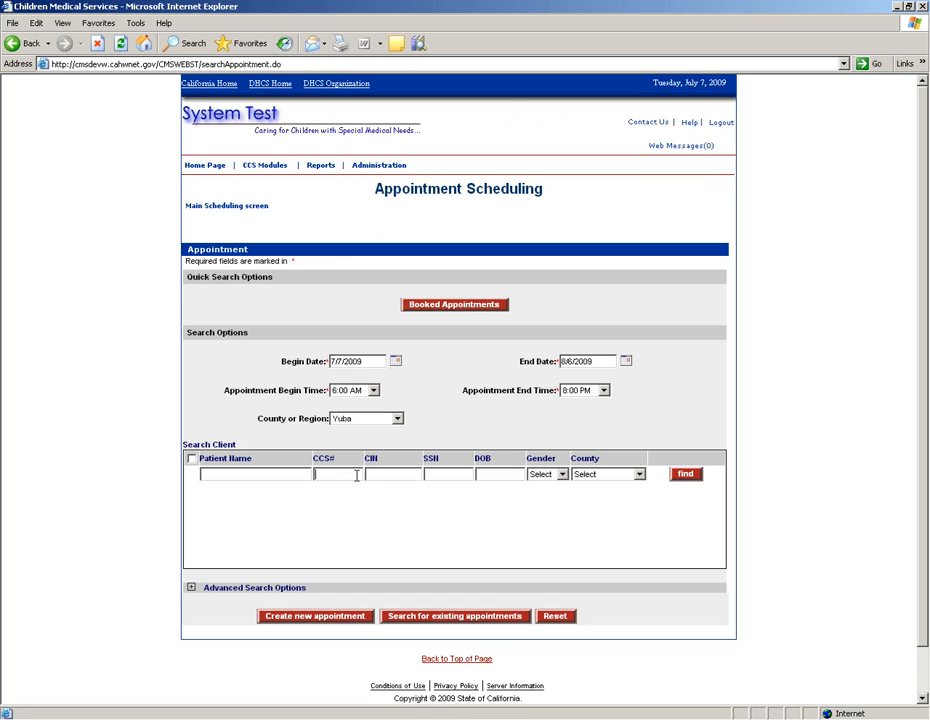
click(226, 475)
key(Return)
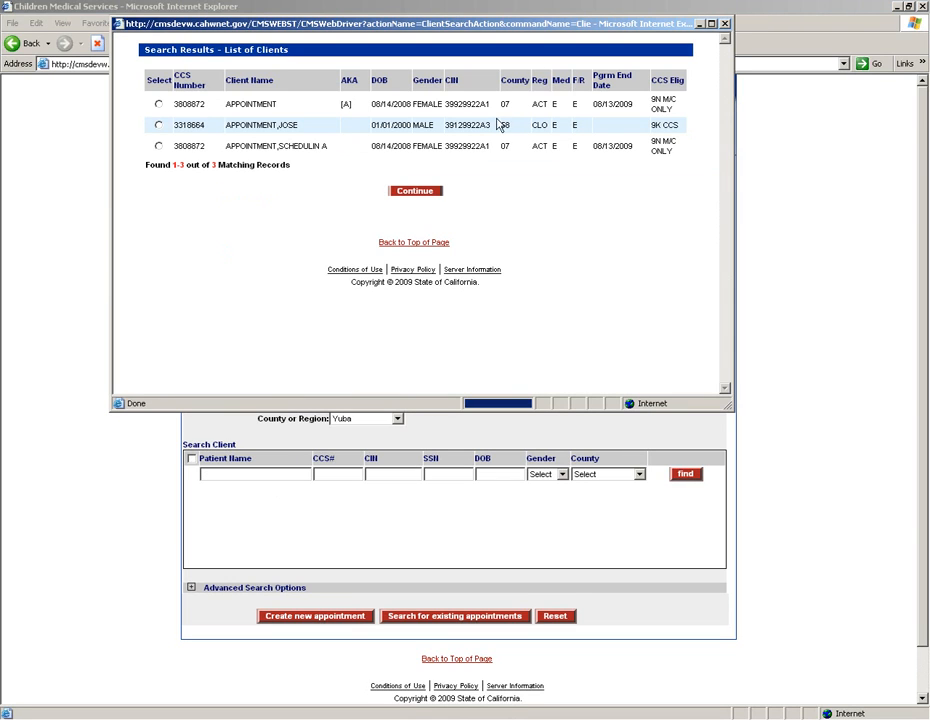
Step: Rerun the name search and add the third matching client to the Search Client list
click(726, 24)
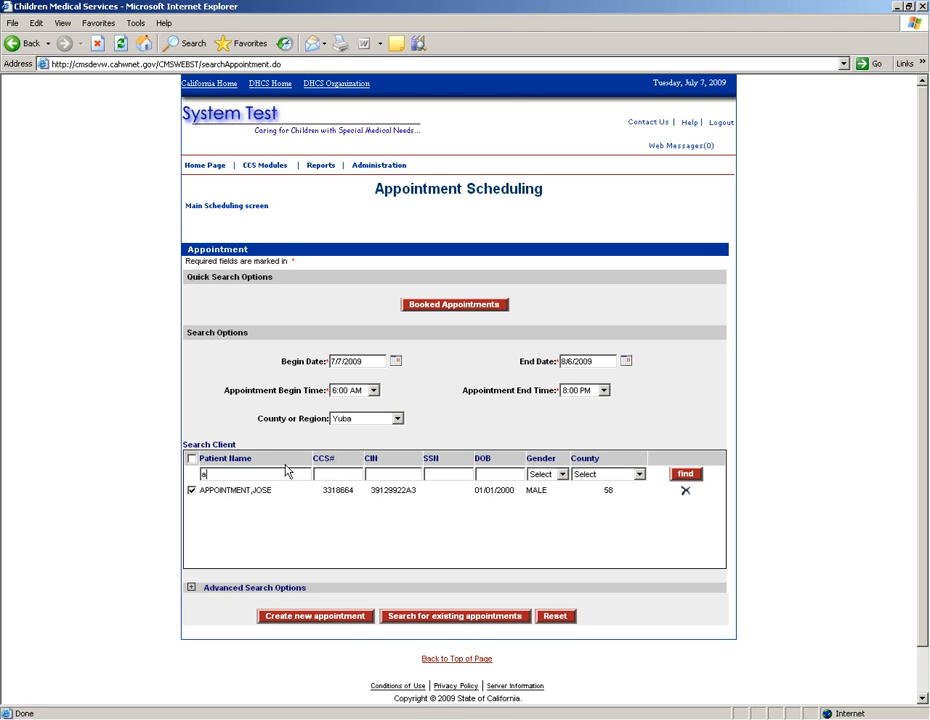
key(Return)
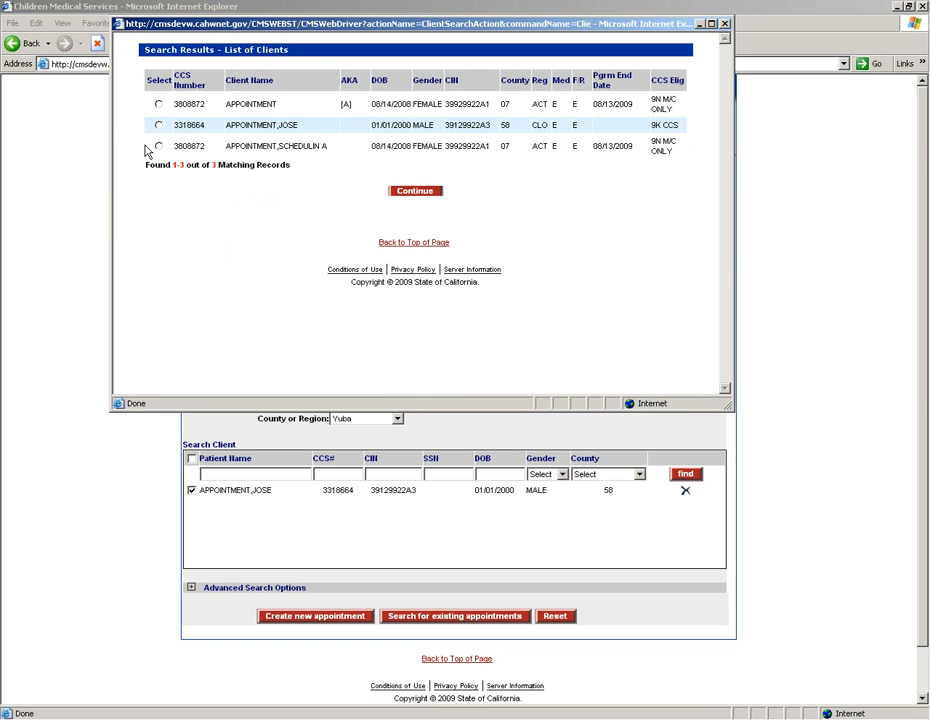
click(158, 146)
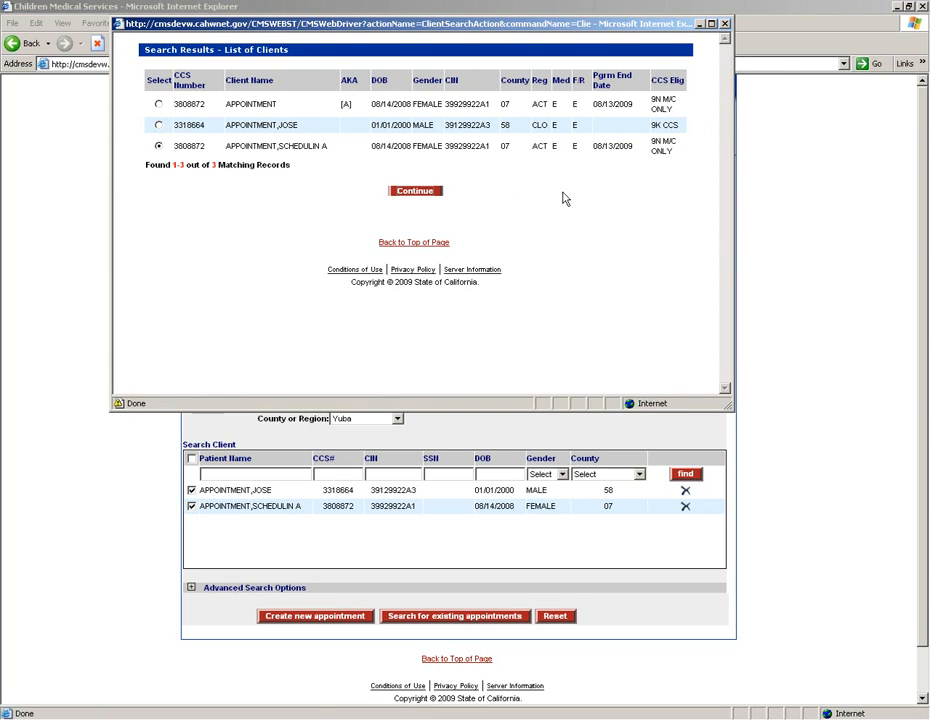
click(727, 23)
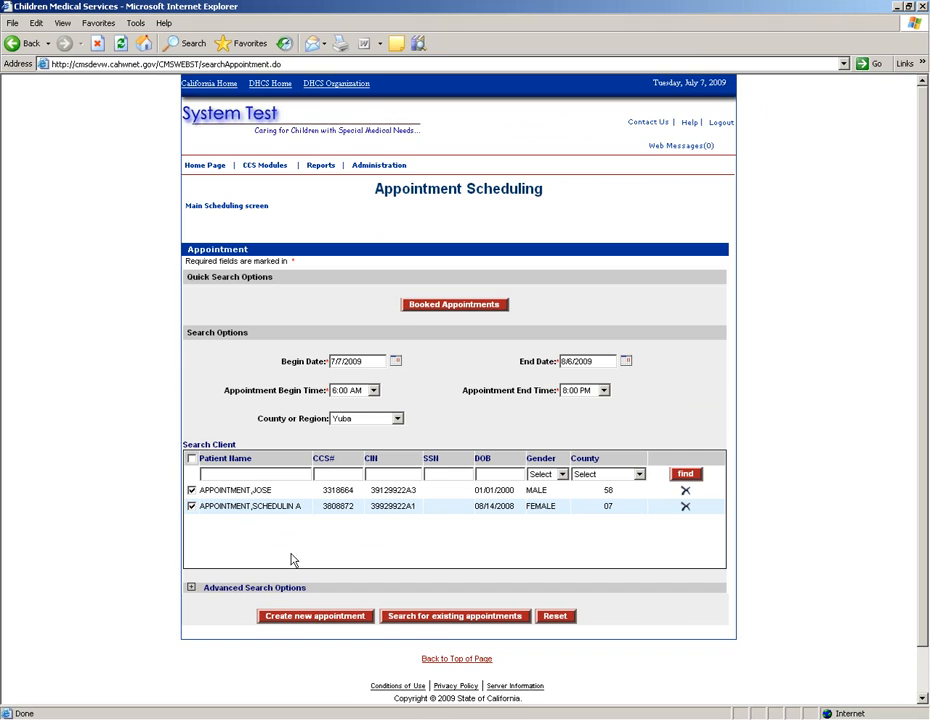
scroll(172, 553, down, 1)
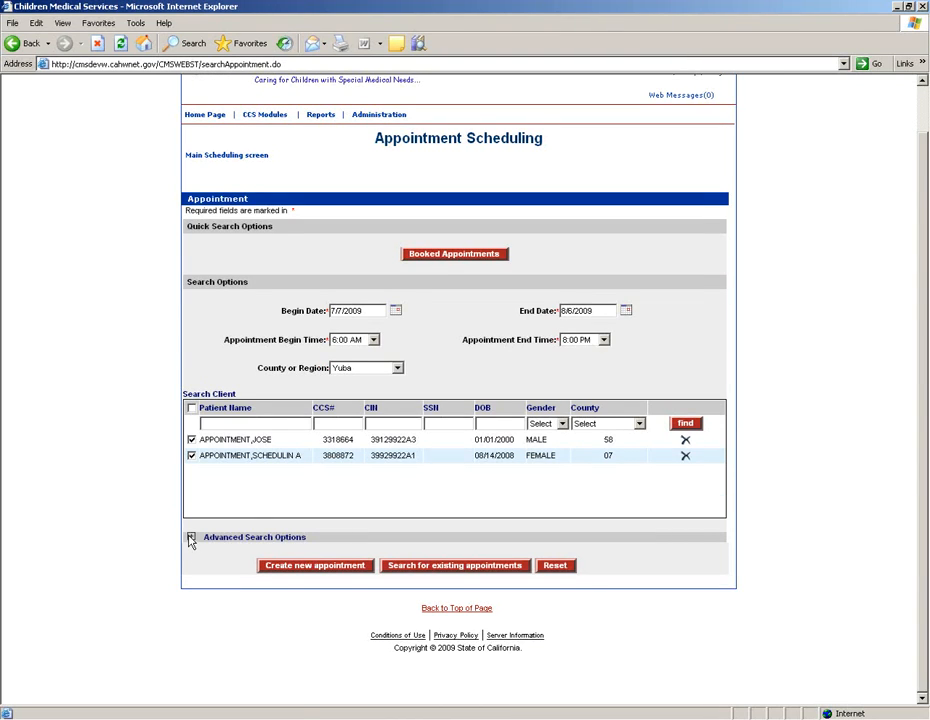
Step: Remove the second client and add the active Yuba County user under Search User
click(190, 538)
scroll(229, 489, down, 4)
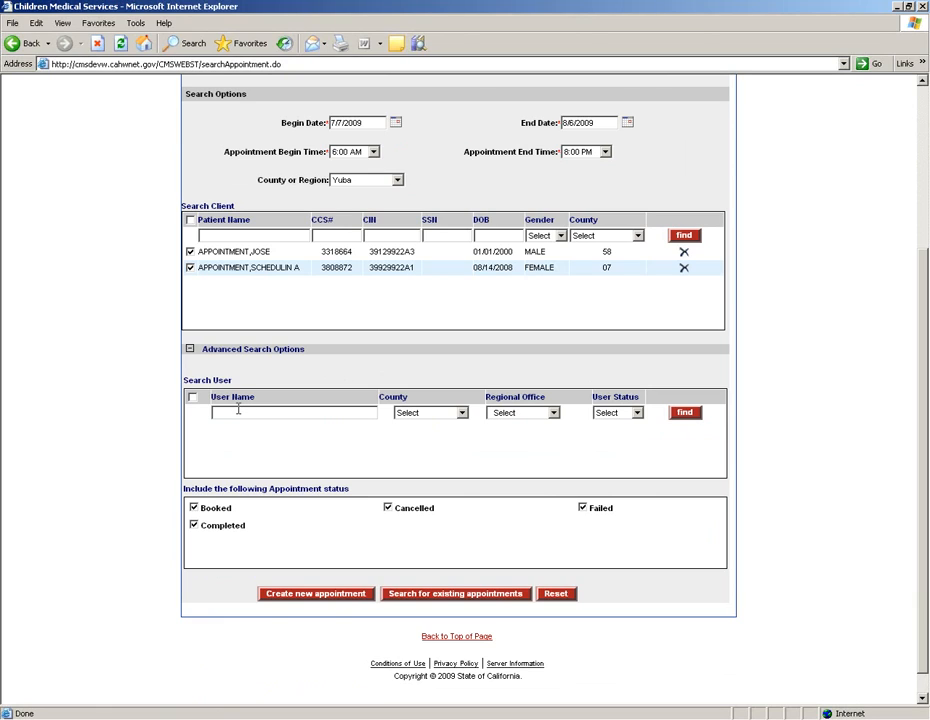
click(684, 267)
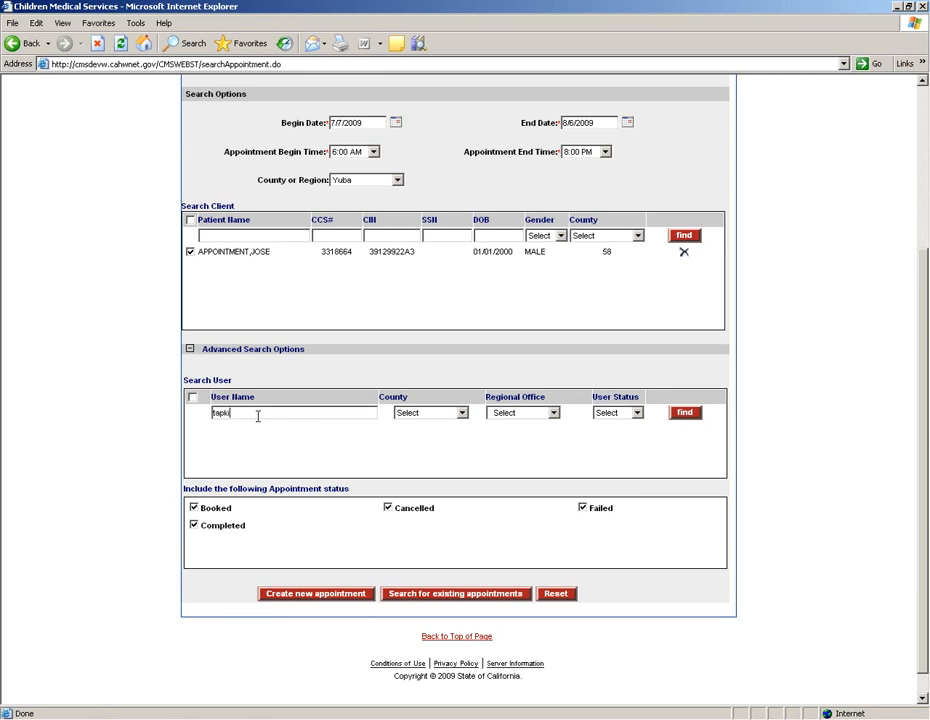
key(Return)
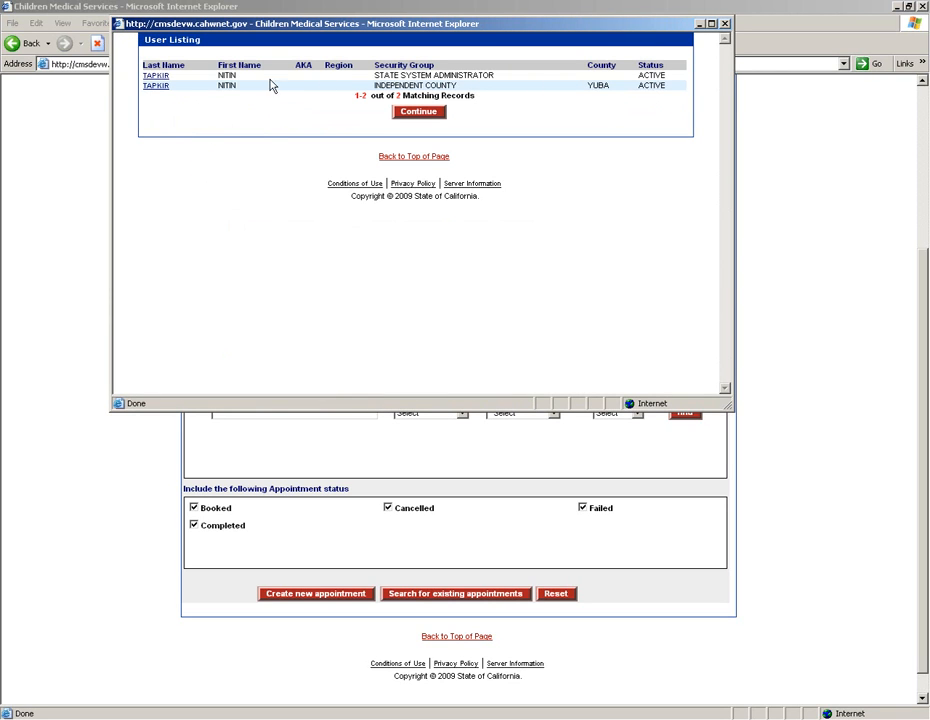
click(155, 86)
click(412, 116)
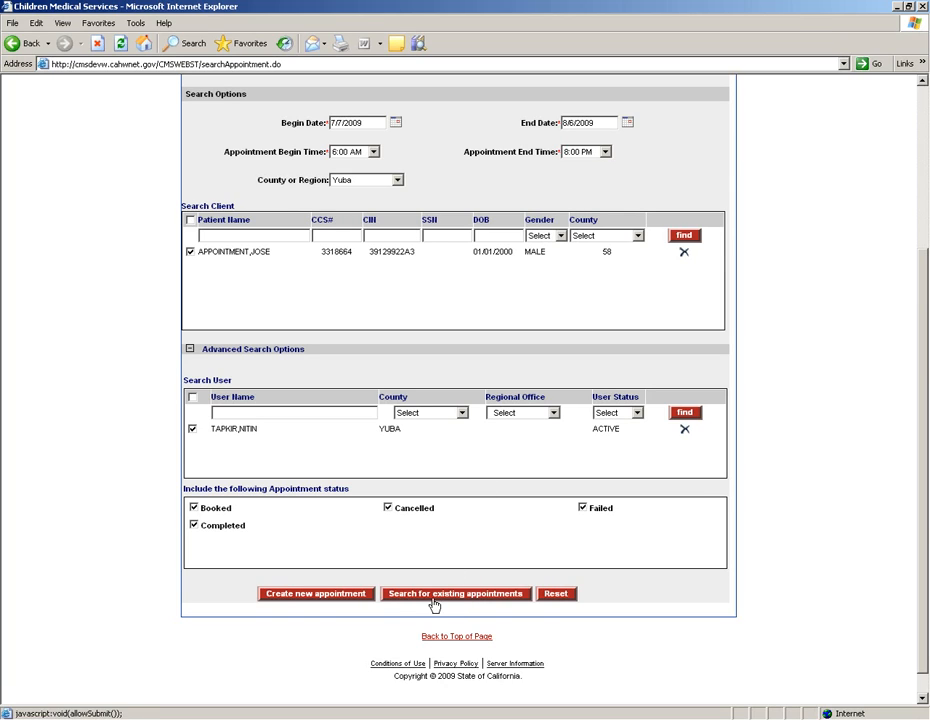
Step: Run the appointment search with the client and Yuba user criteria
click(468, 596)
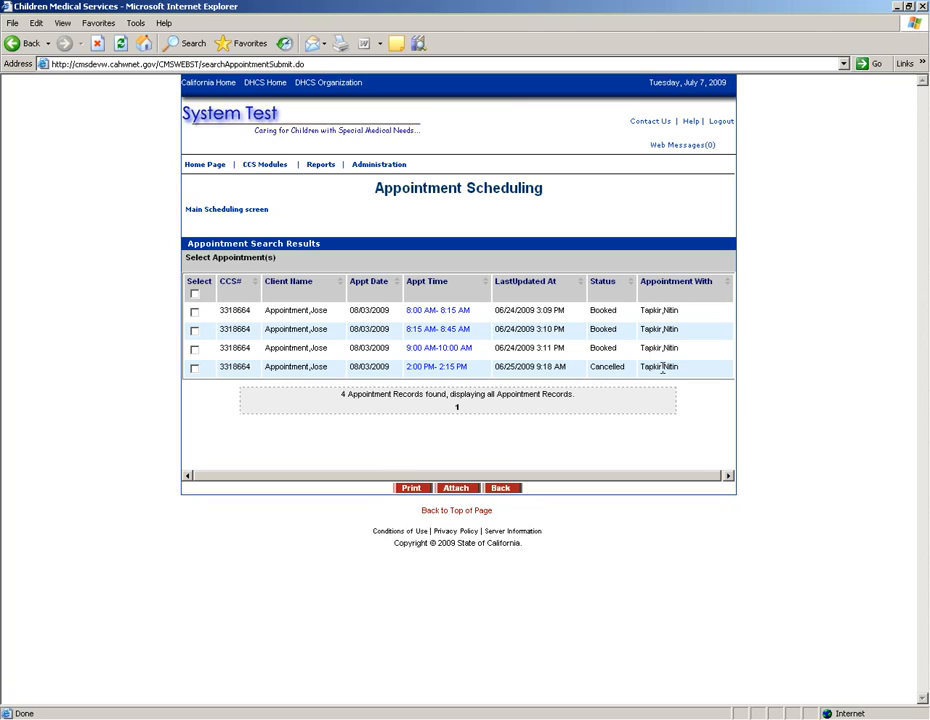
Step: Remove the user filter, review all the client's appointments, and return to the search form
click(504, 490)
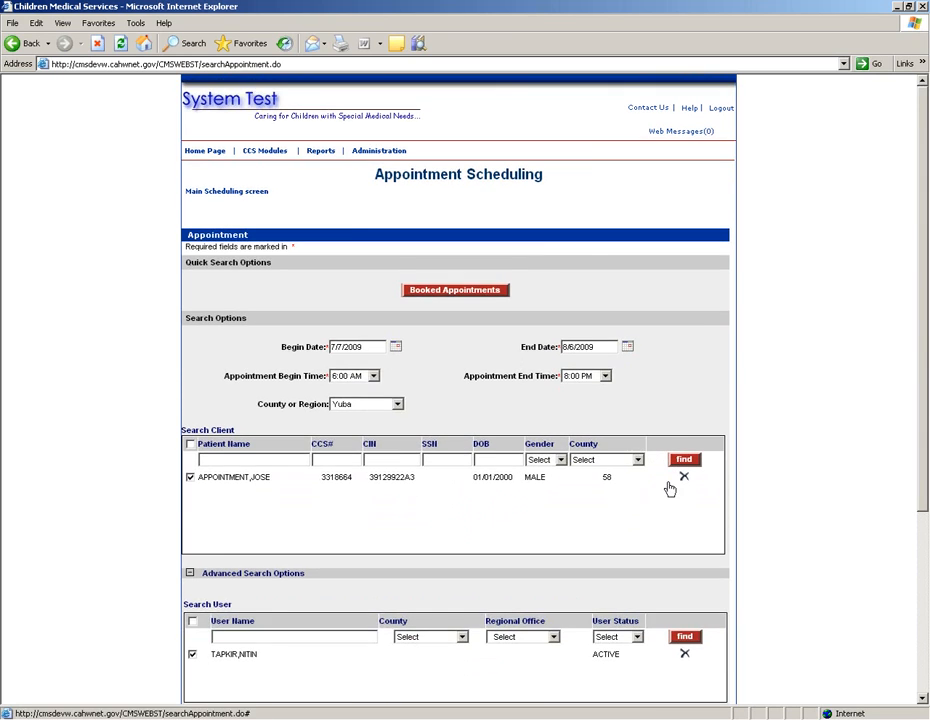
scroll(665, 492, down, 5)
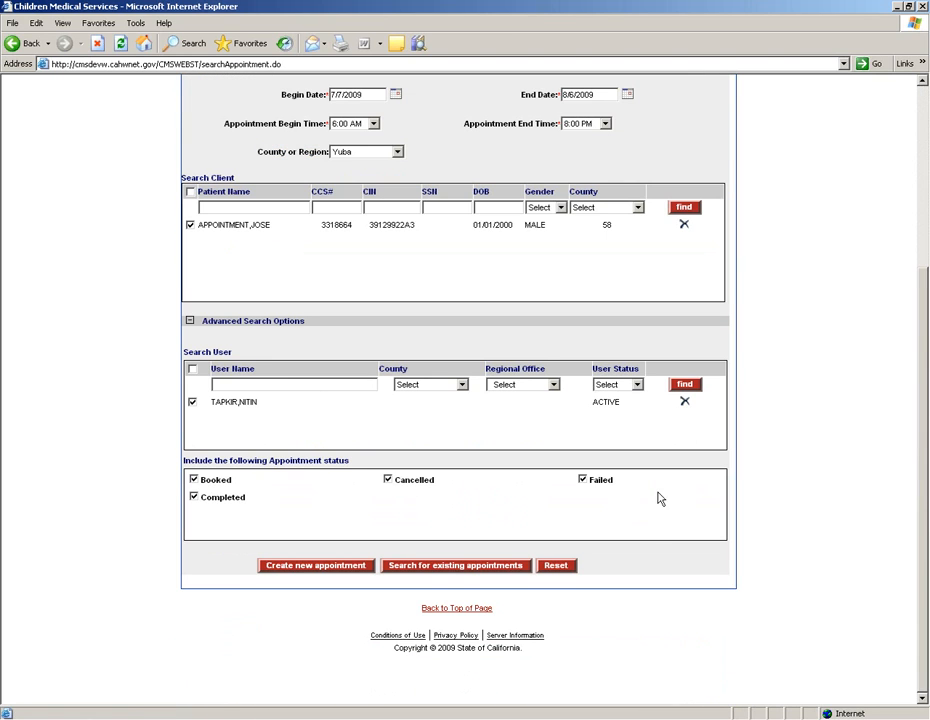
click(686, 403)
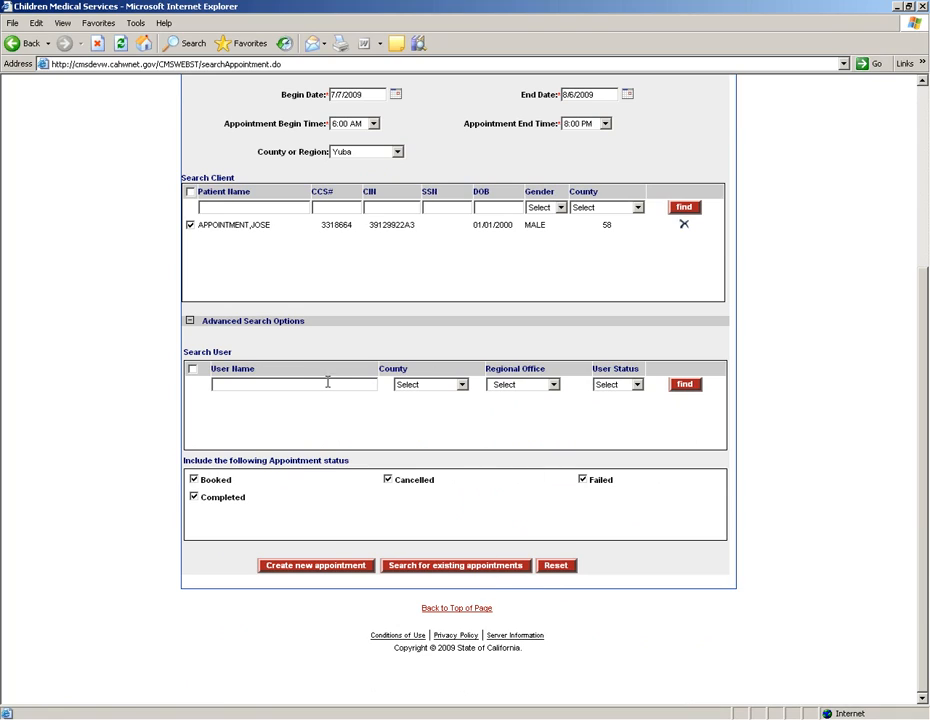
click(483, 567)
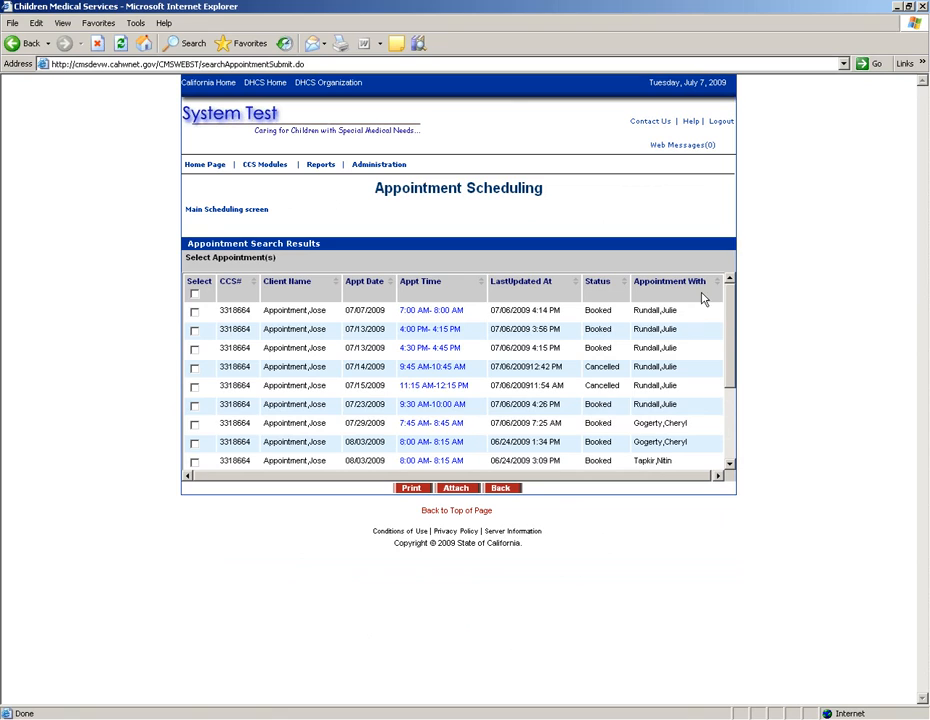
click(731, 464)
click(731, 464)
click(731, 464)
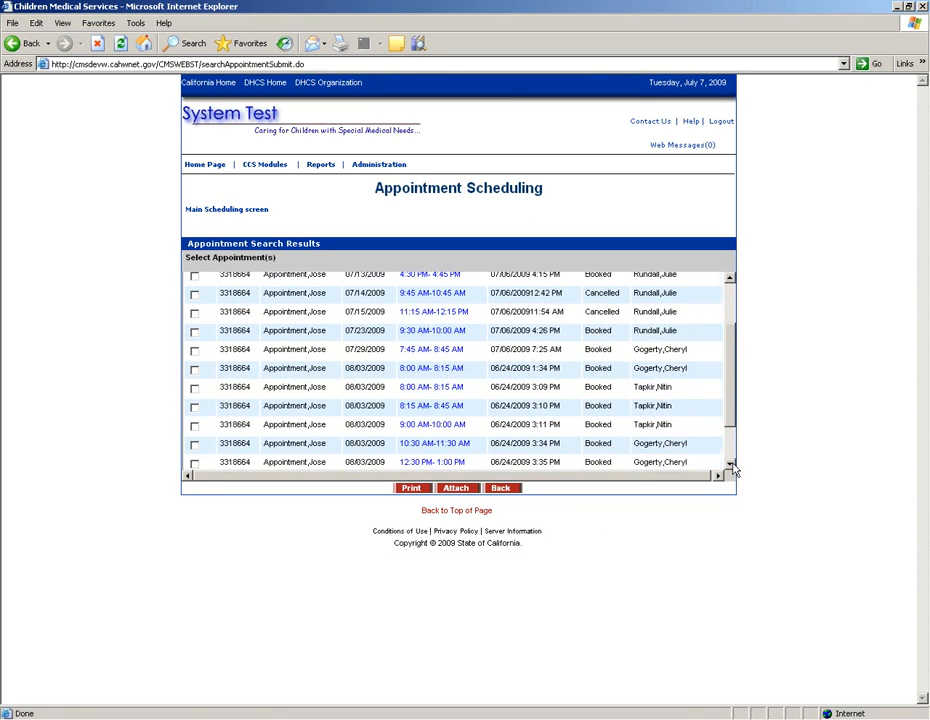
drag(731, 413, 731, 345)
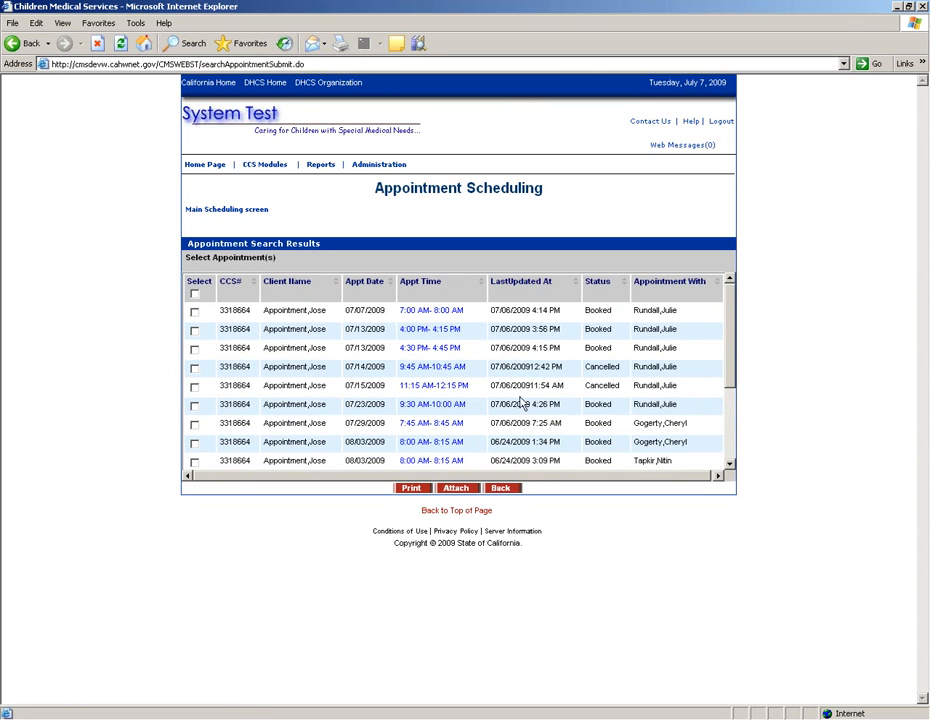
click(497, 489)
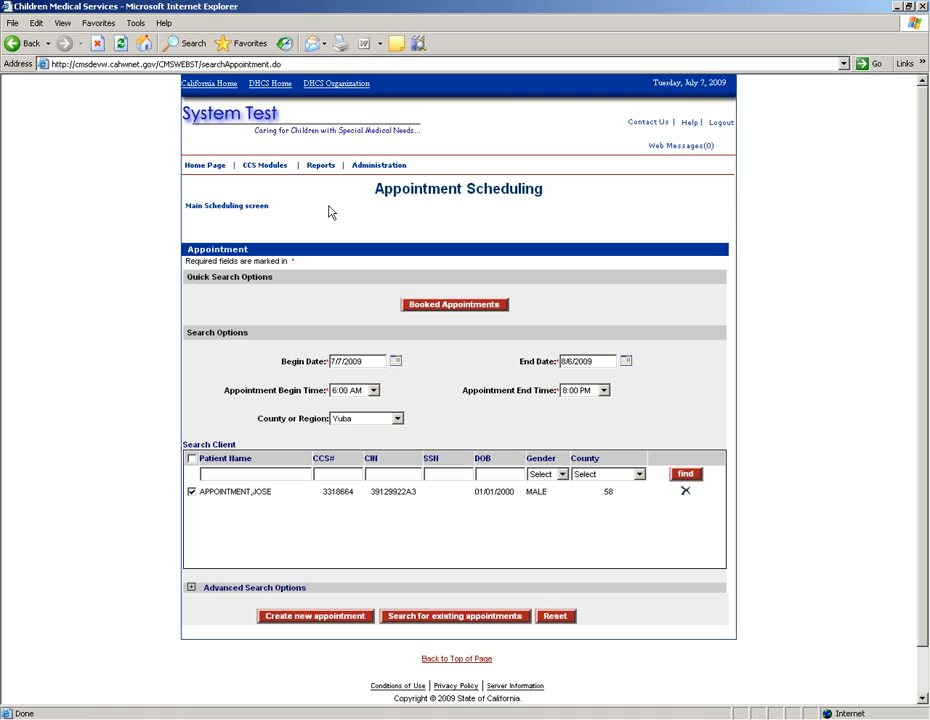
Step: Rerun the client's appointment search and check the four appointments from 07/07 to 07/14/2009
click(450, 620)
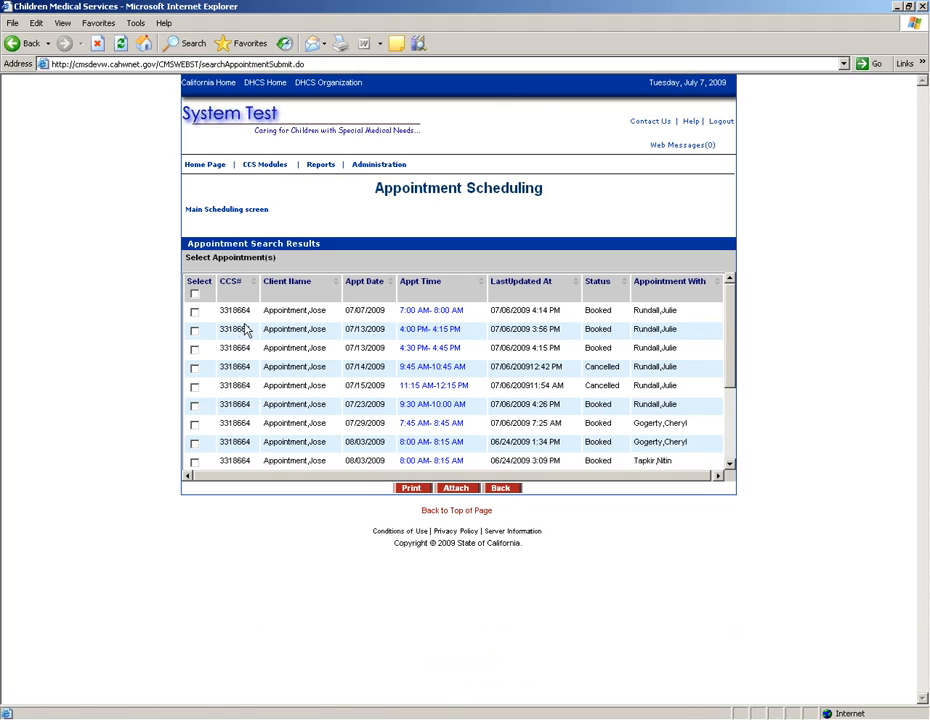
click(195, 313)
click(195, 331)
click(194, 349)
click(194, 368)
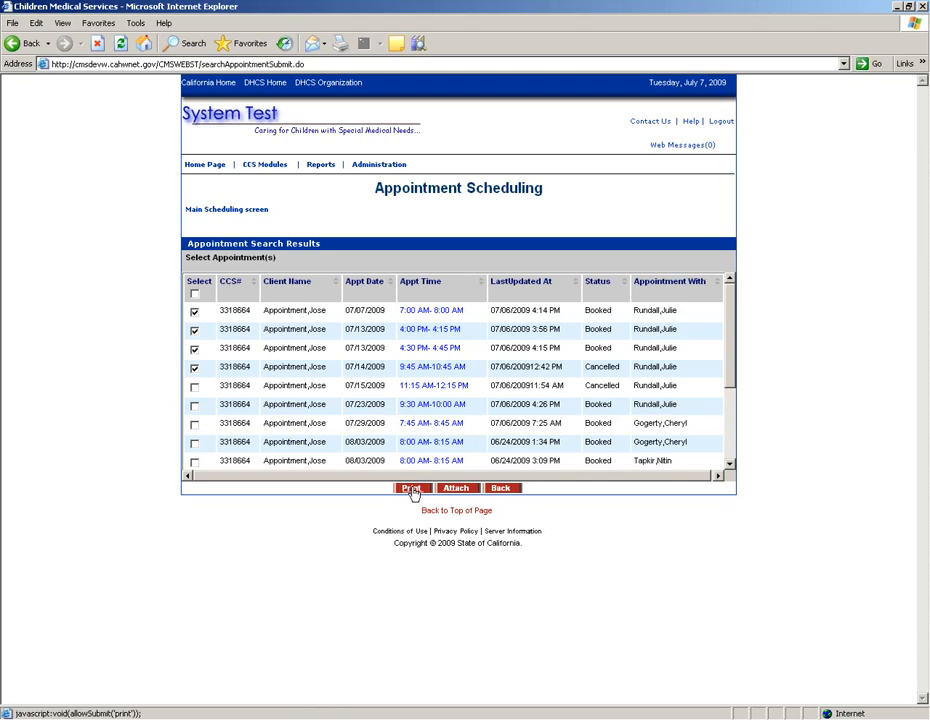
click(412, 489)
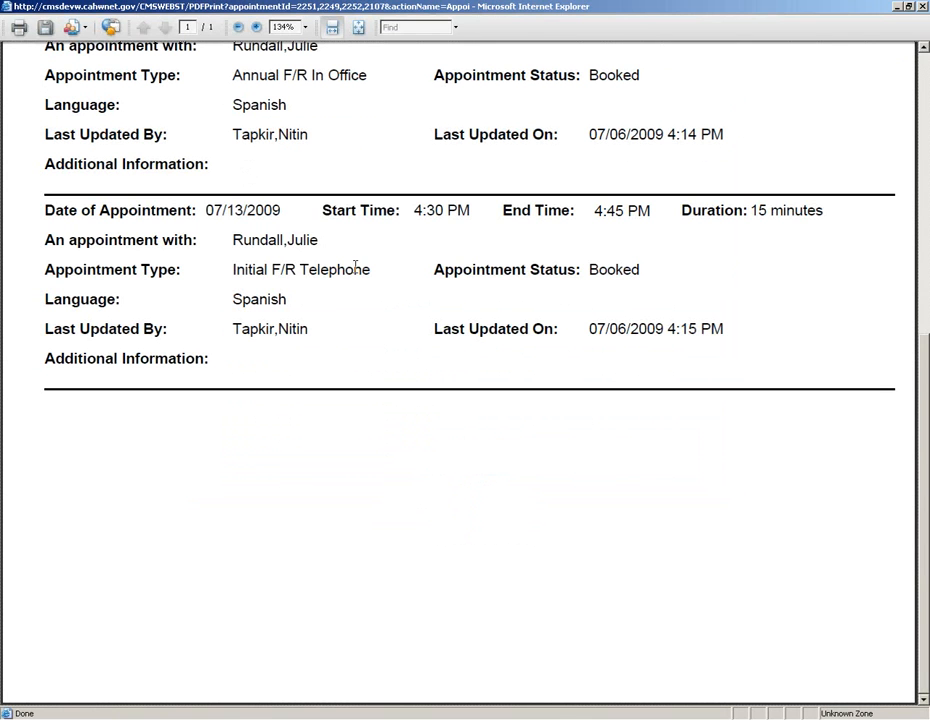
scroll(358, 270, up, 8)
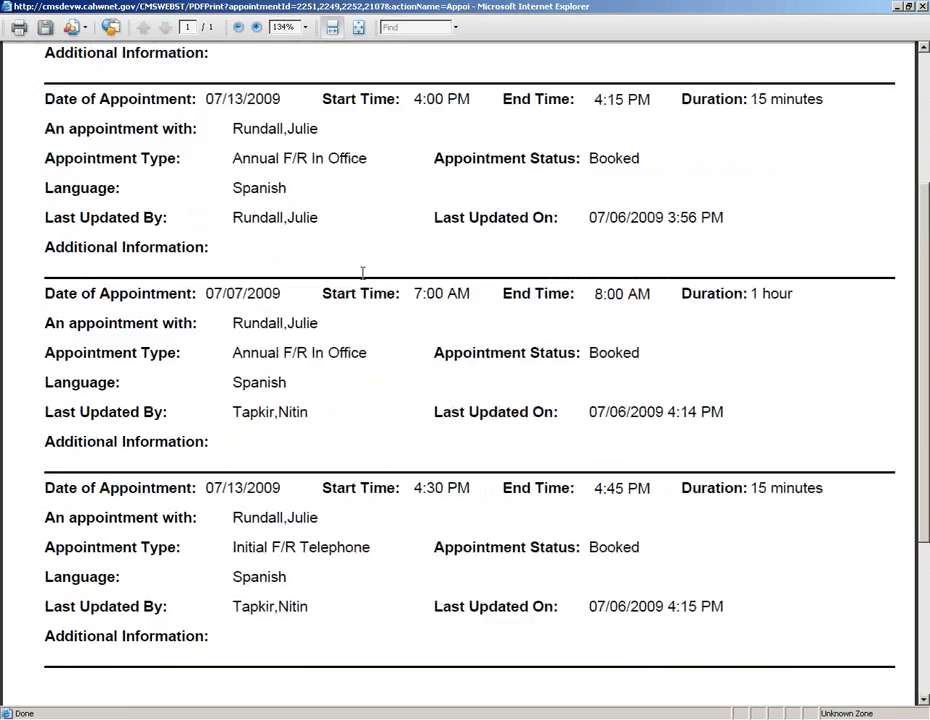
scroll(358, 311, up, 2)
scroll(356, 308, down, 3)
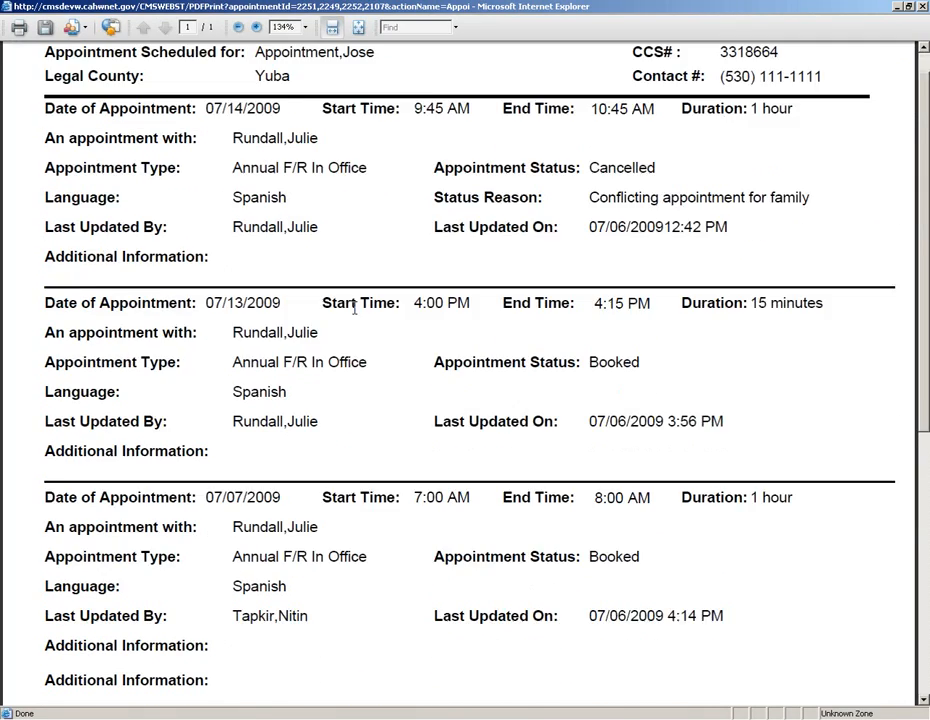
click(923, 7)
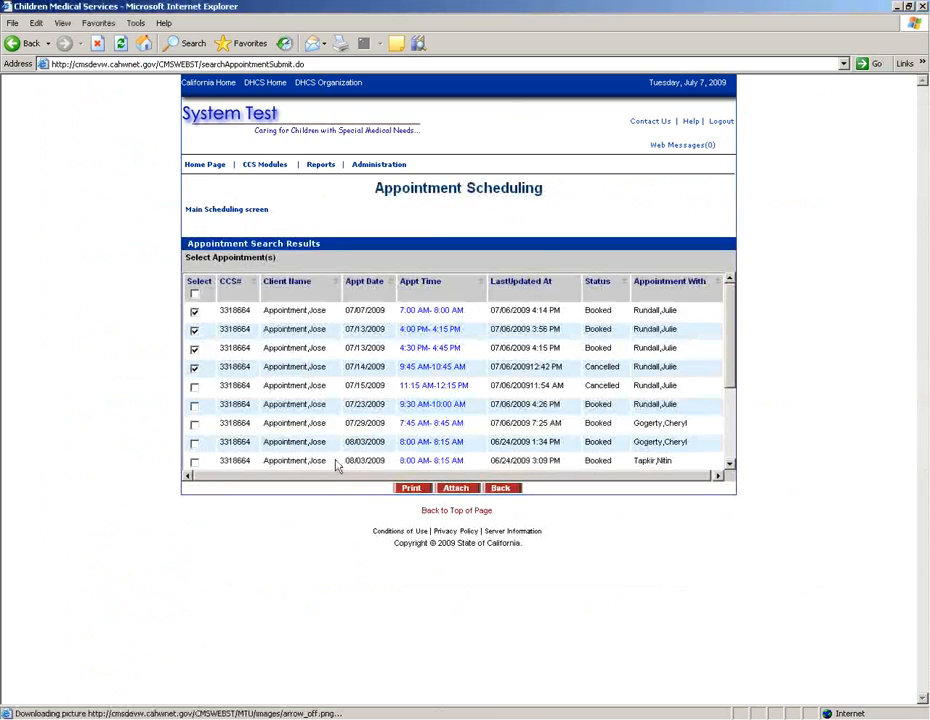
click(194, 367)
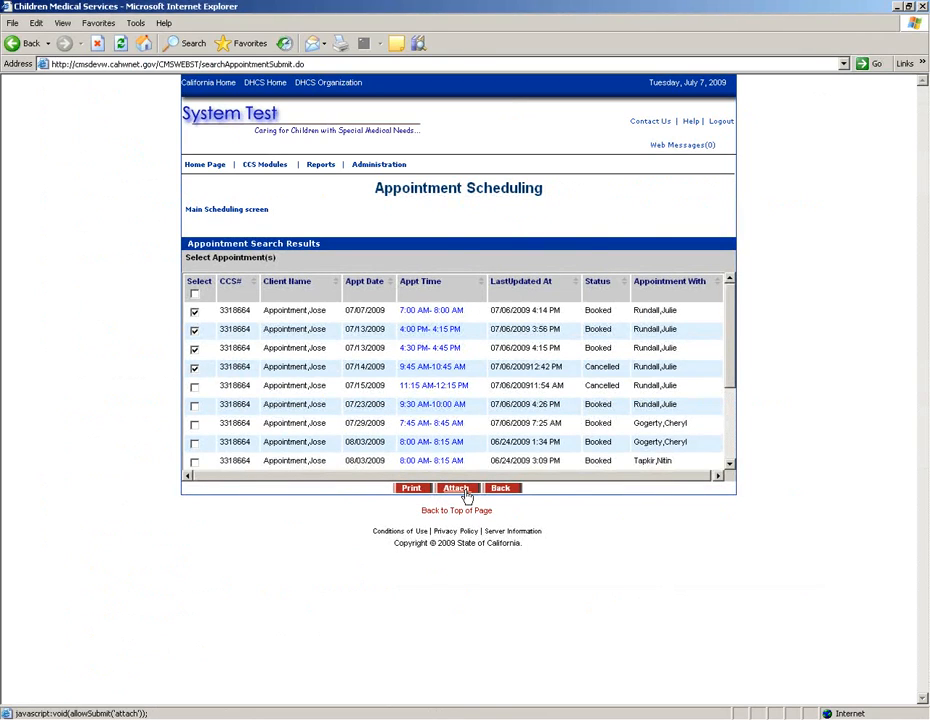
click(466, 497)
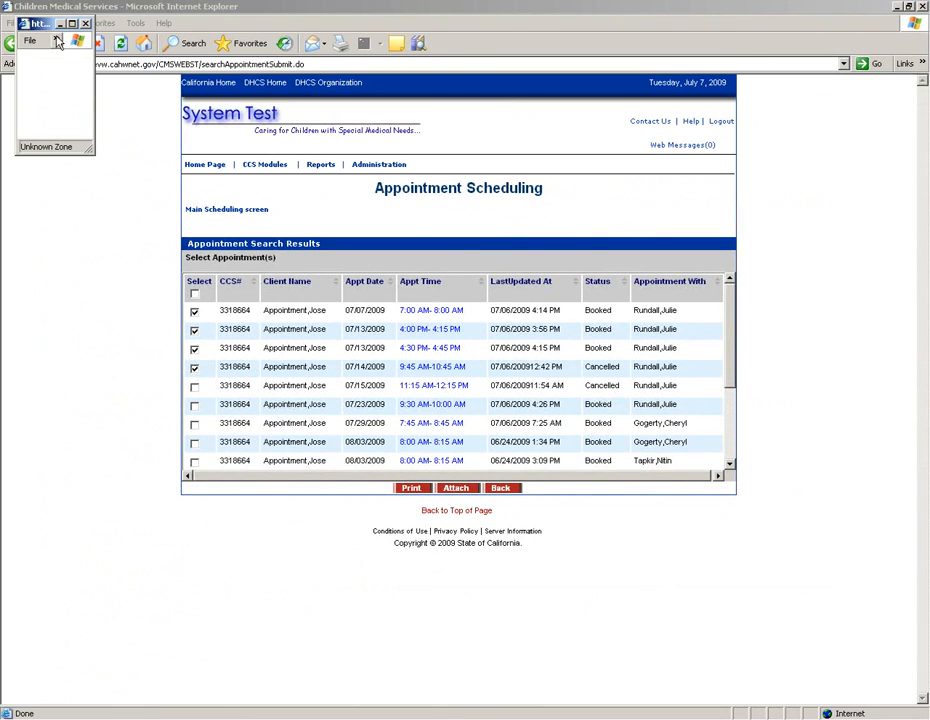
drag(50, 30, 336, 246)
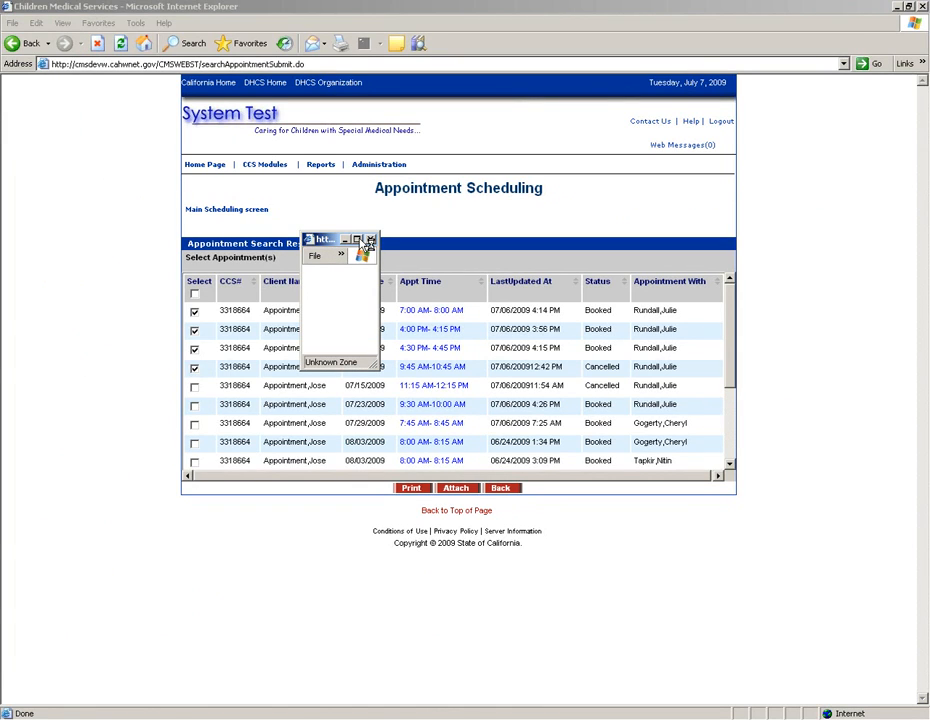
click(366, 241)
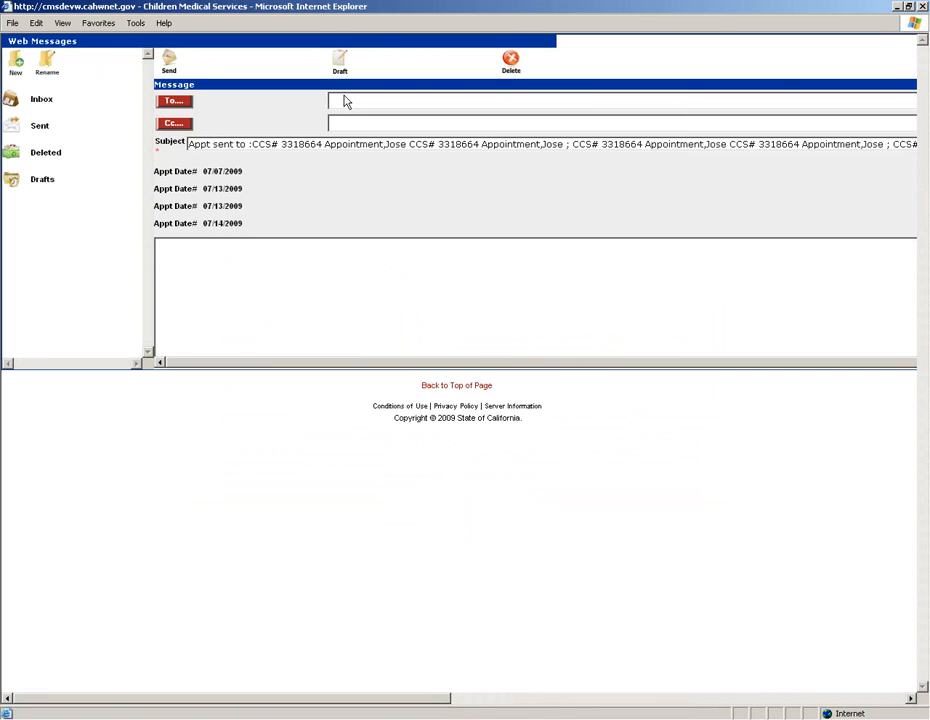
click(216, 181)
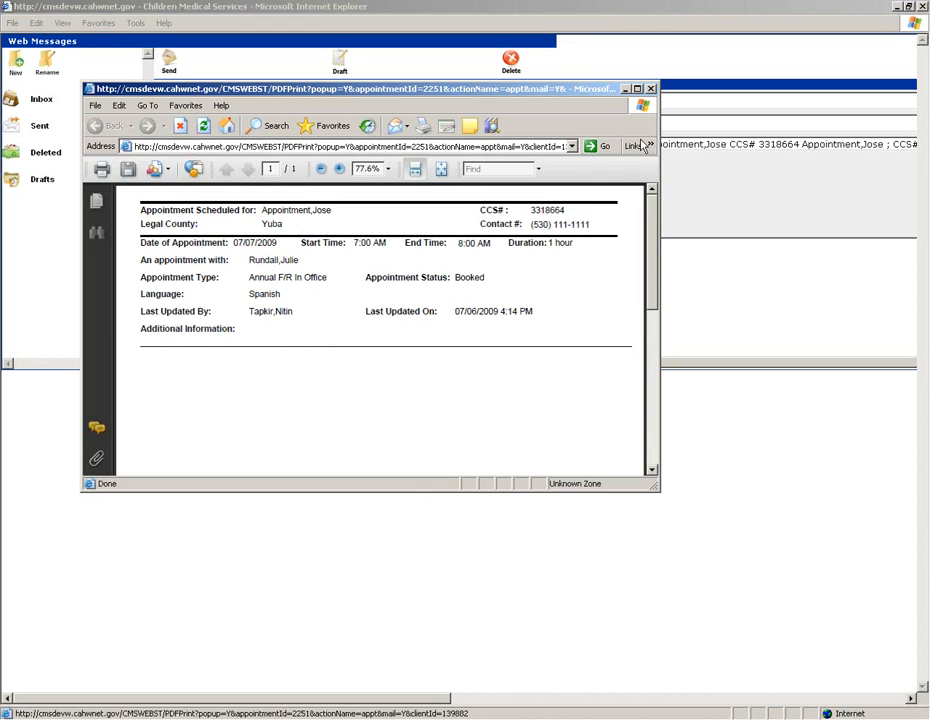
click(473, 66)
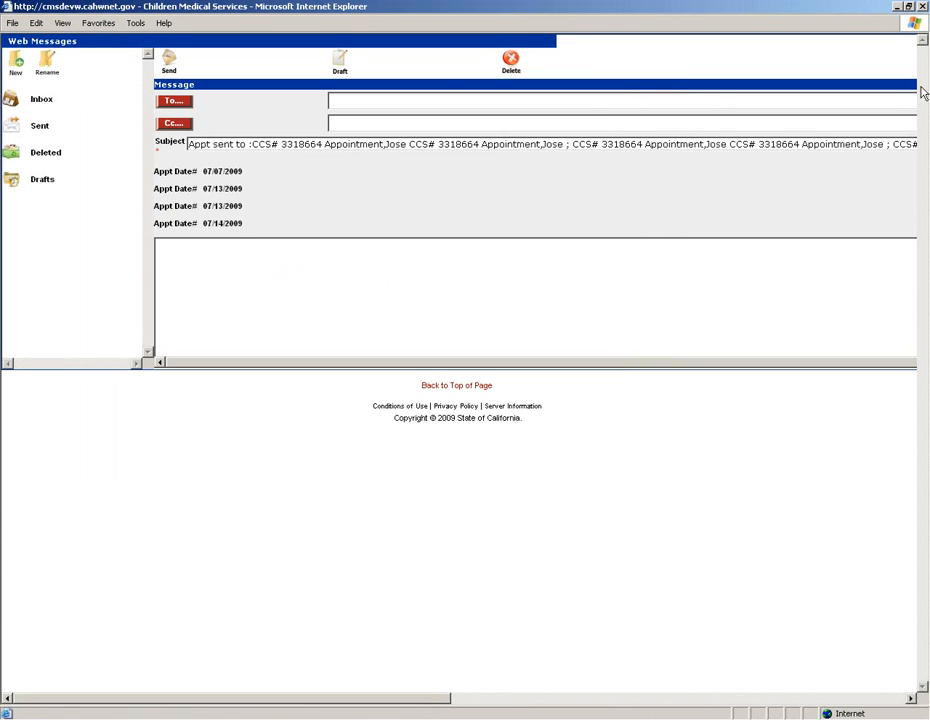
click(924, 7)
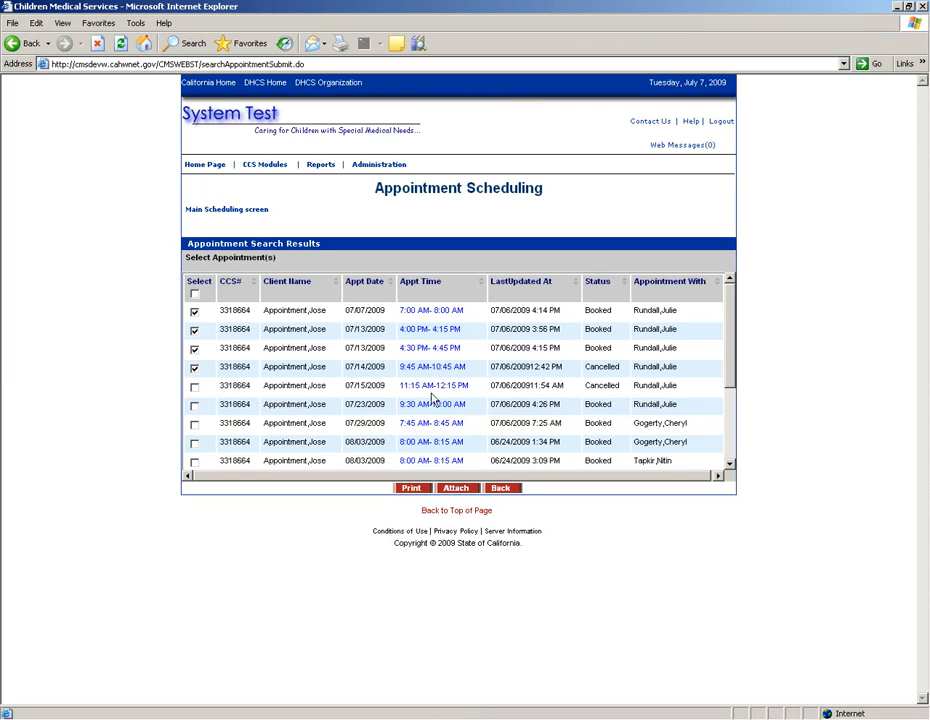
Step: Uncheck the two 07/13/2009 appointments and the 07/14/2009 appointment
click(194, 329)
click(194, 348)
click(194, 367)
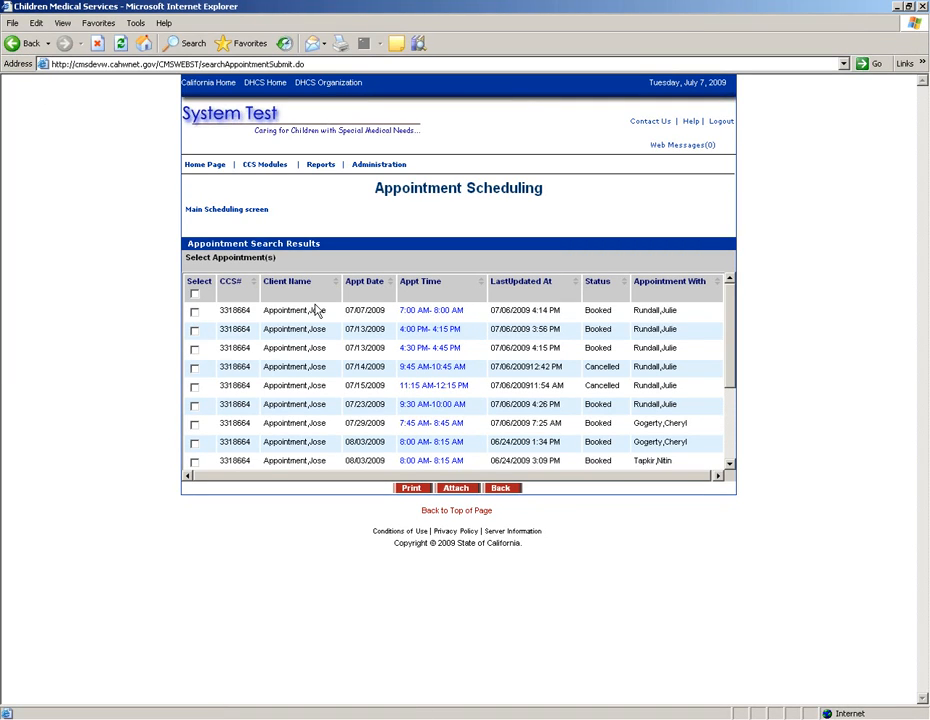
Step: Review the 07/07/2009 7:00–8:00 AM appointment details, then go back to the search form
click(436, 314)
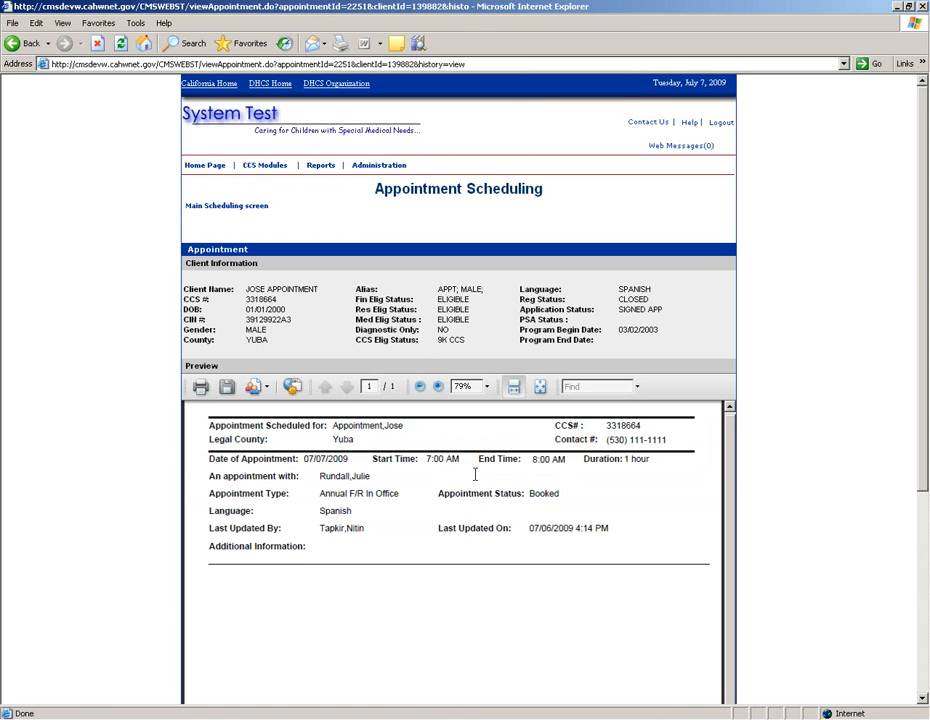
scroll(474, 485, down, 2)
scroll(420, 465, up, 2)
scroll(366, 588, down, 1)
scroll(366, 588, up, 2)
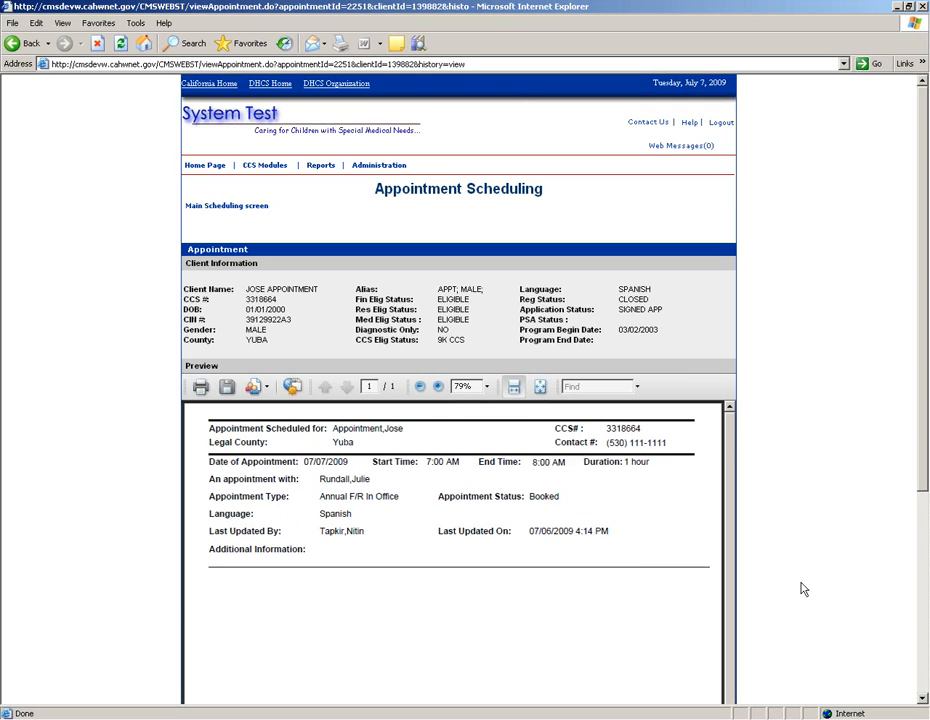
click(926, 668)
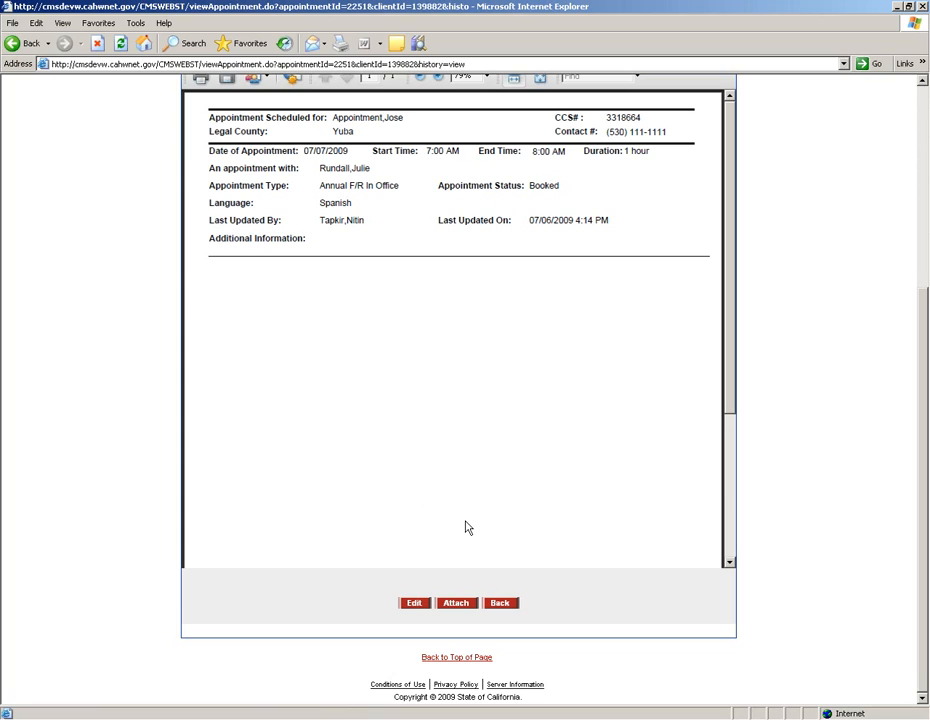
click(500, 605)
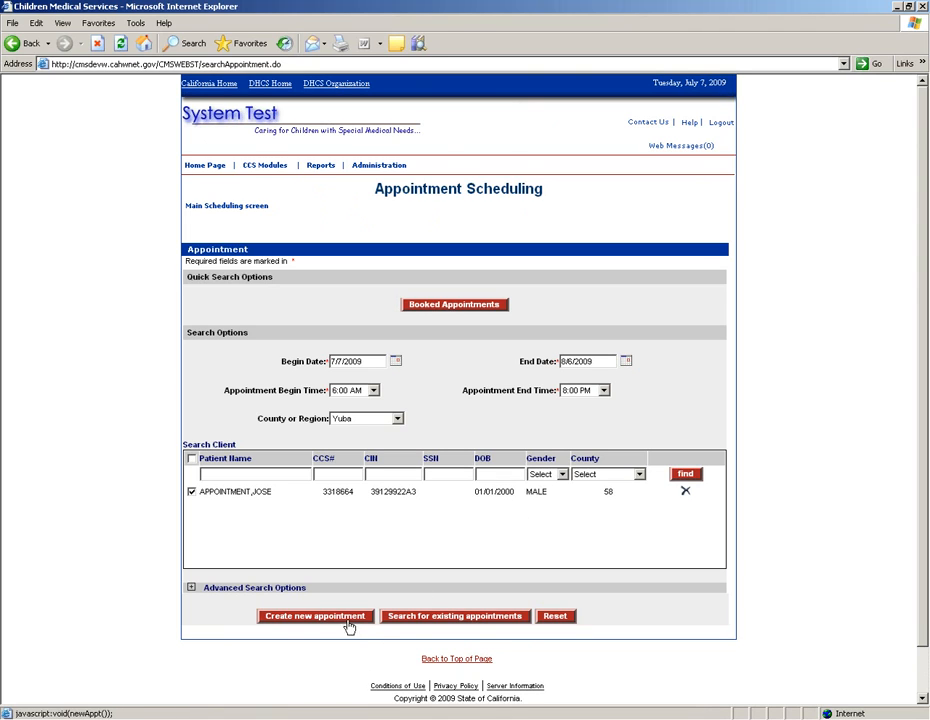
Step: Search the client's existing appointments and scroll through all 14 booked and cancelled results
click(412, 616)
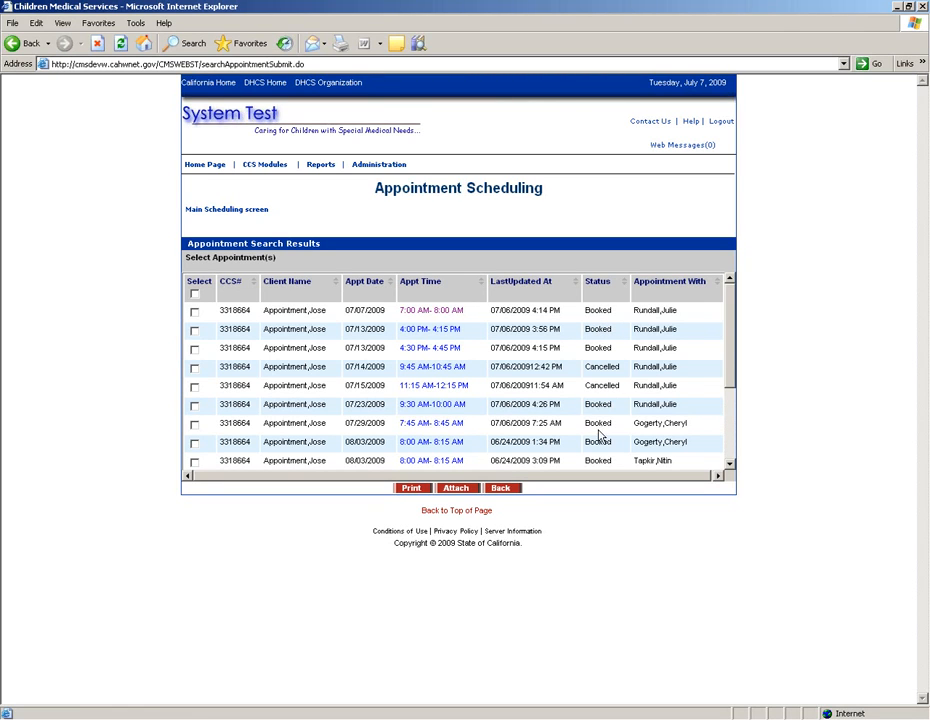
scroll(729, 480, down, 3)
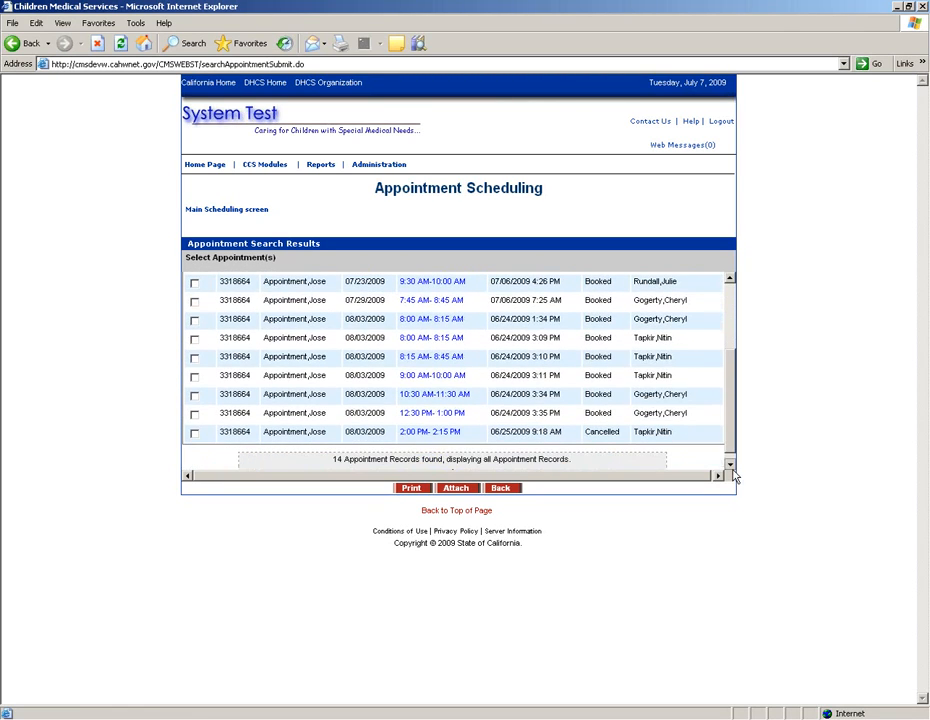
drag(733, 442, 733, 340)
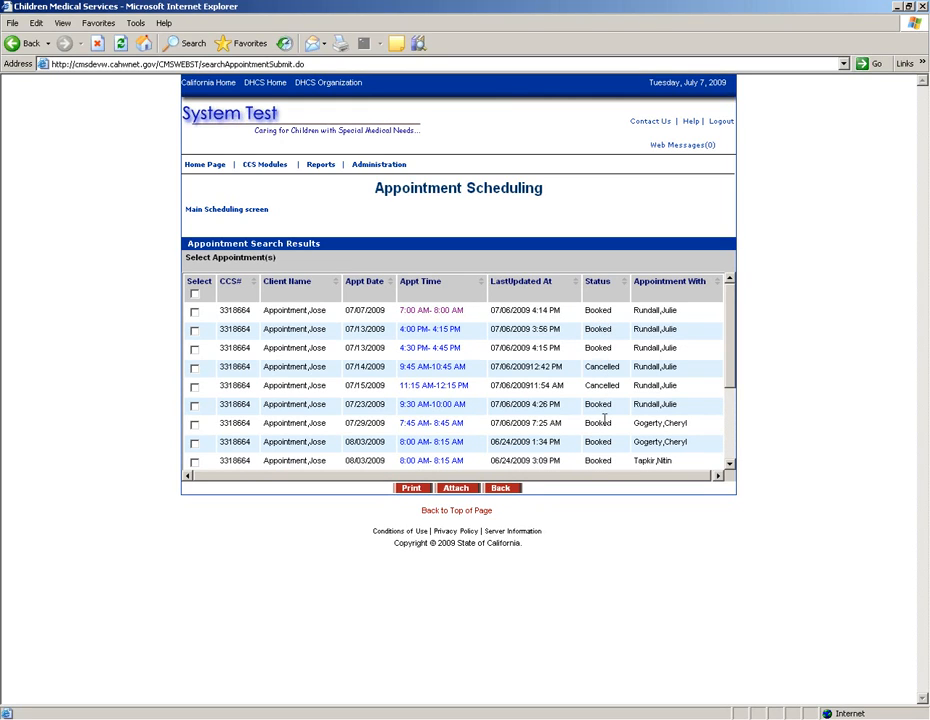
click(731, 463)
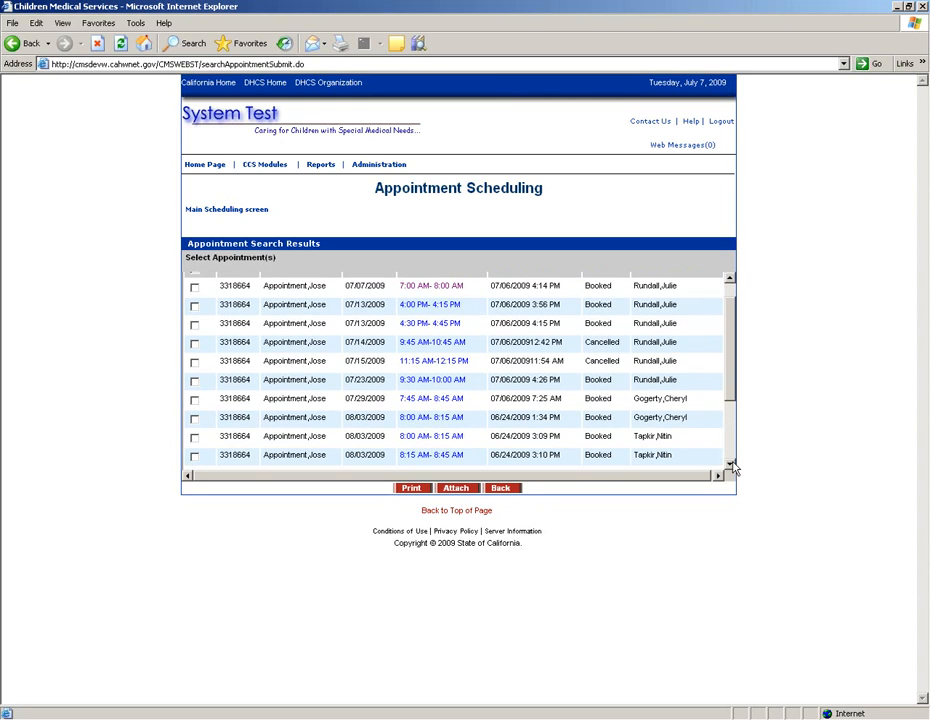
drag(732, 397, 729, 350)
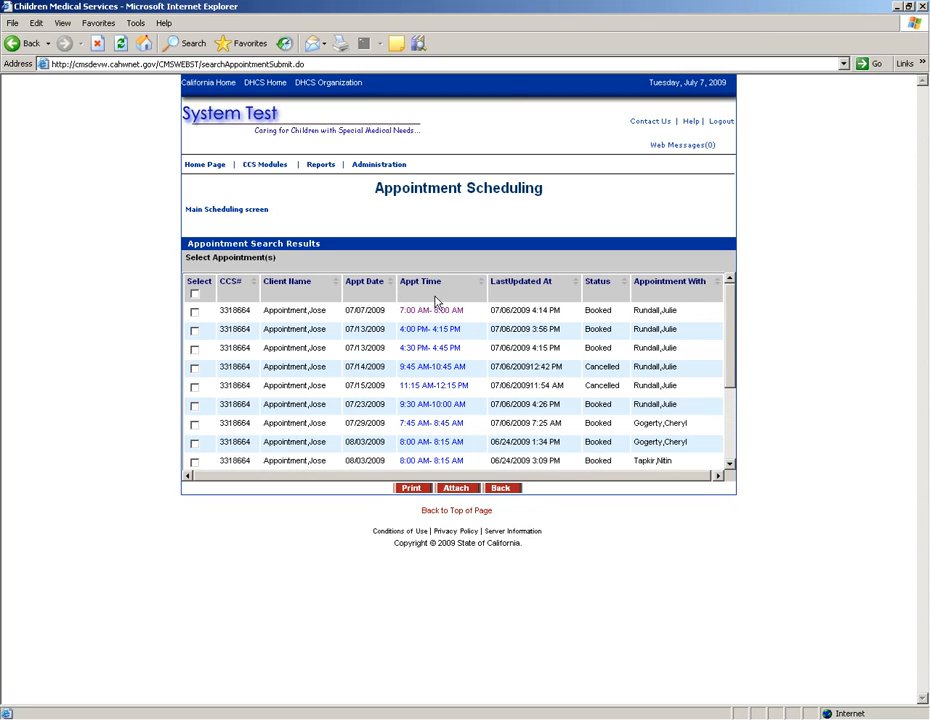
Step: List only the client's 6 booked appointments, then return to the search form
click(502, 488)
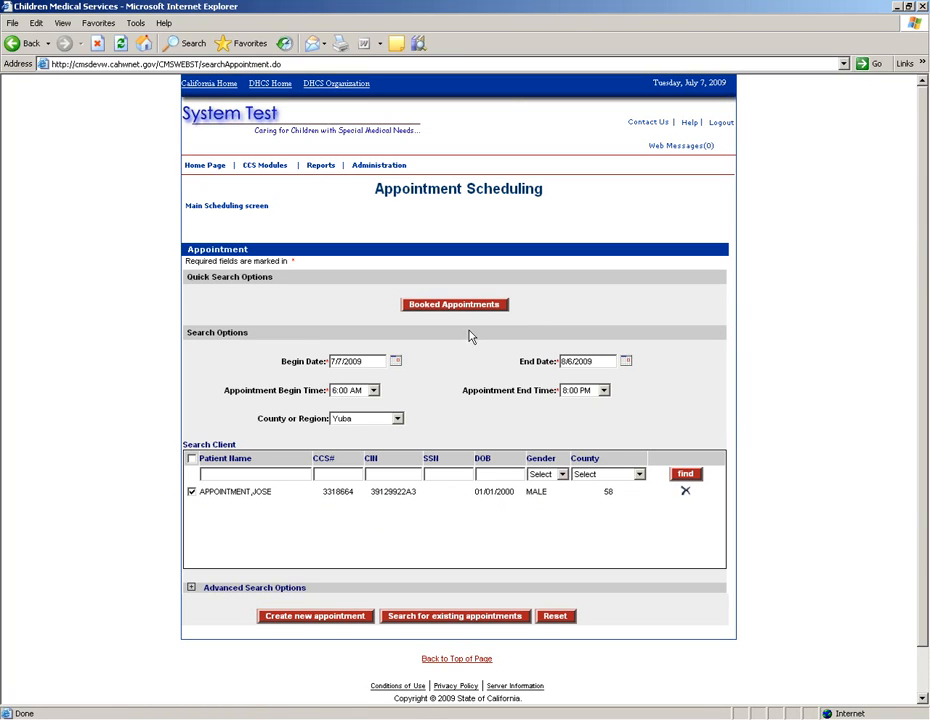
click(410, 305)
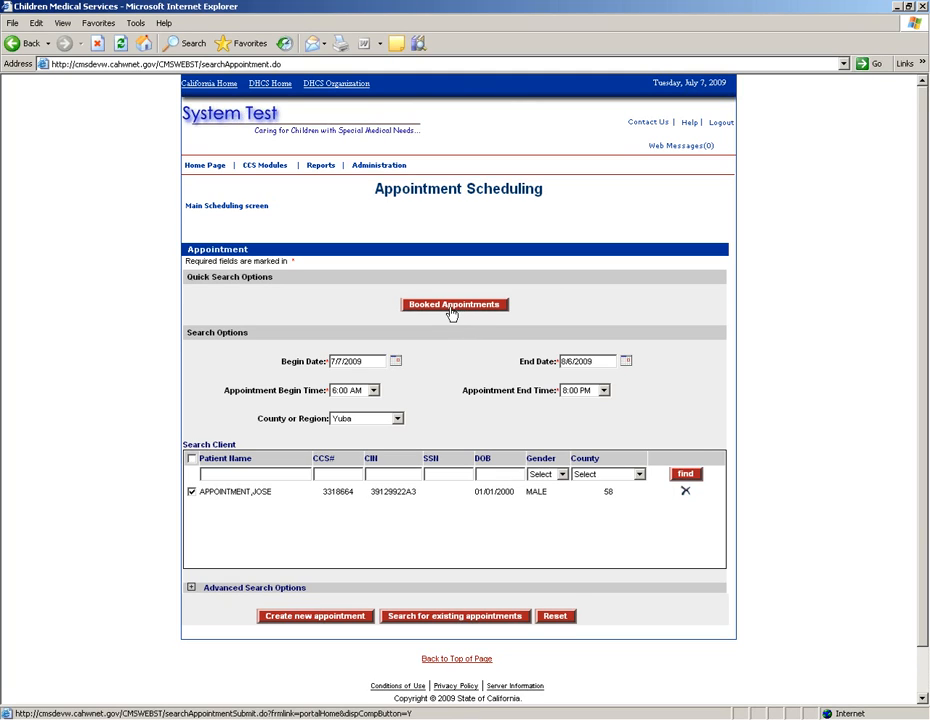
click(453, 306)
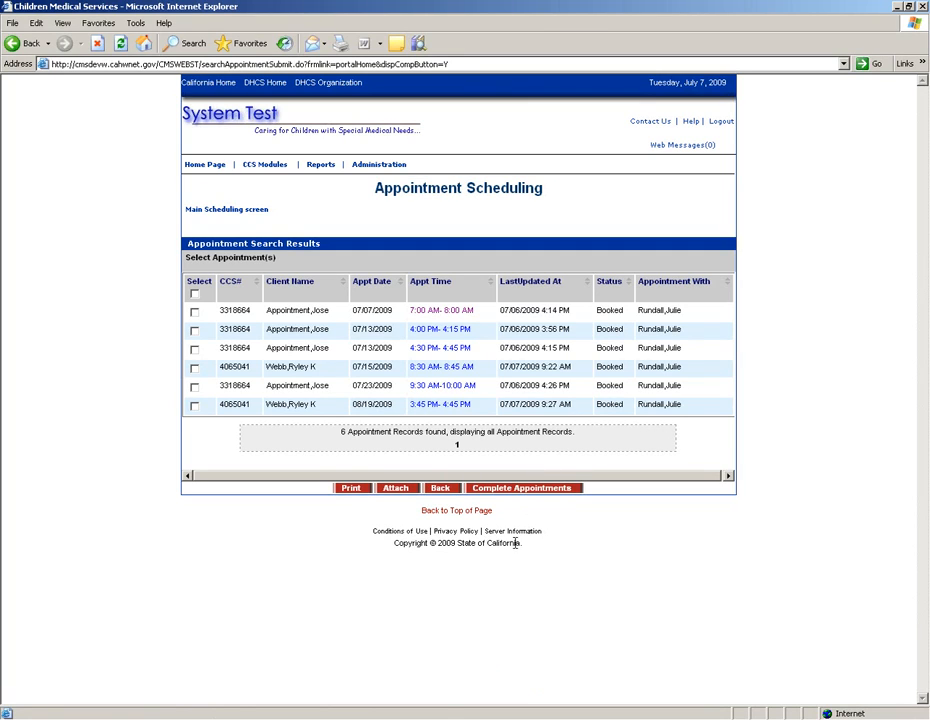
click(441, 490)
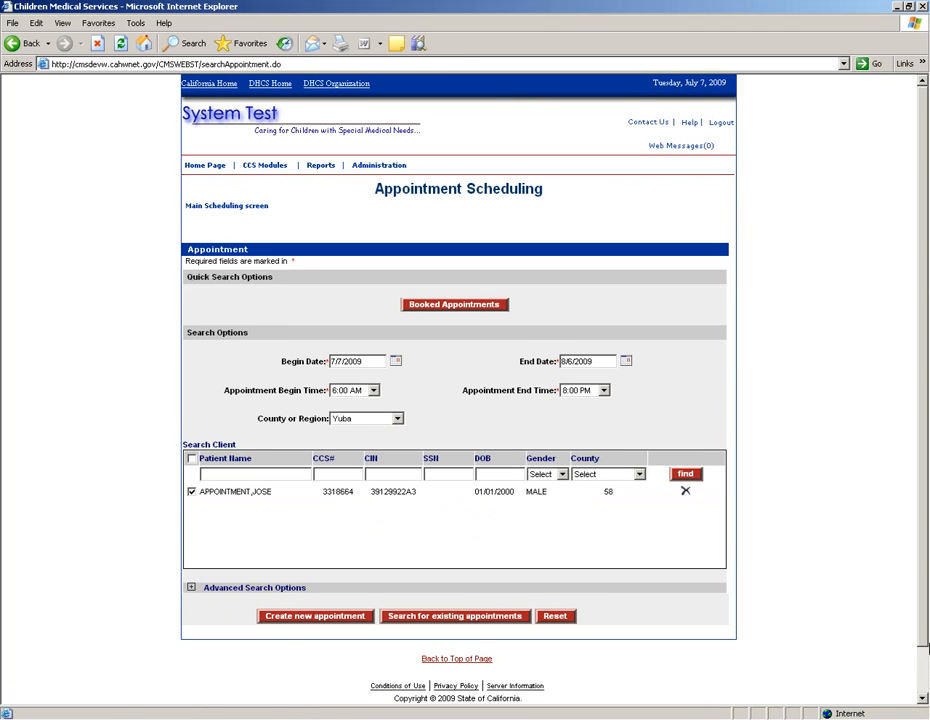
click(924, 698)
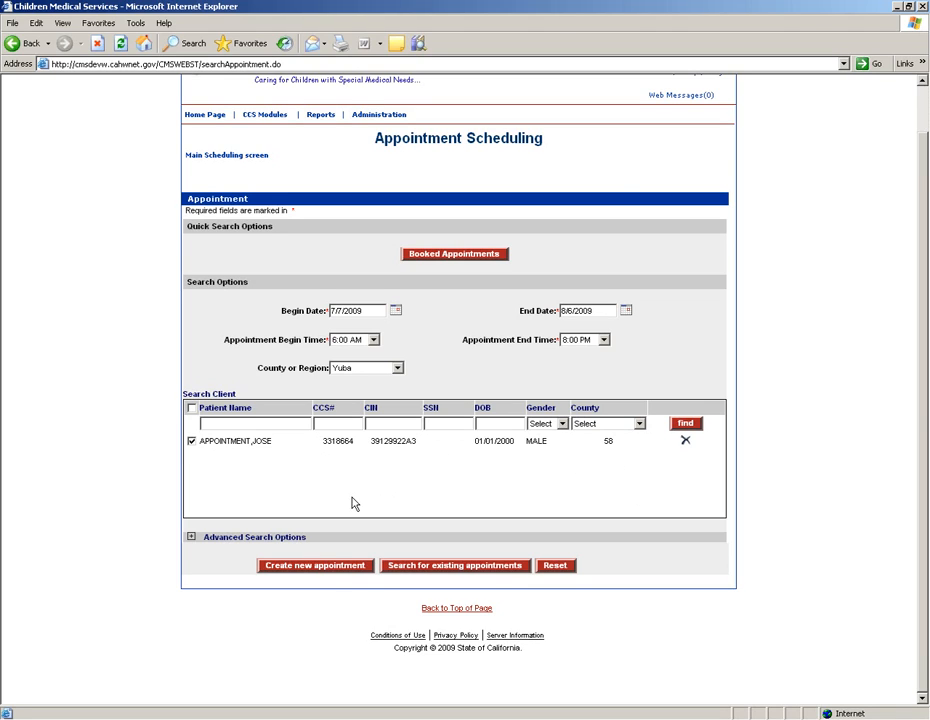
Step: Start a new appointment entry form for the client
click(322, 567)
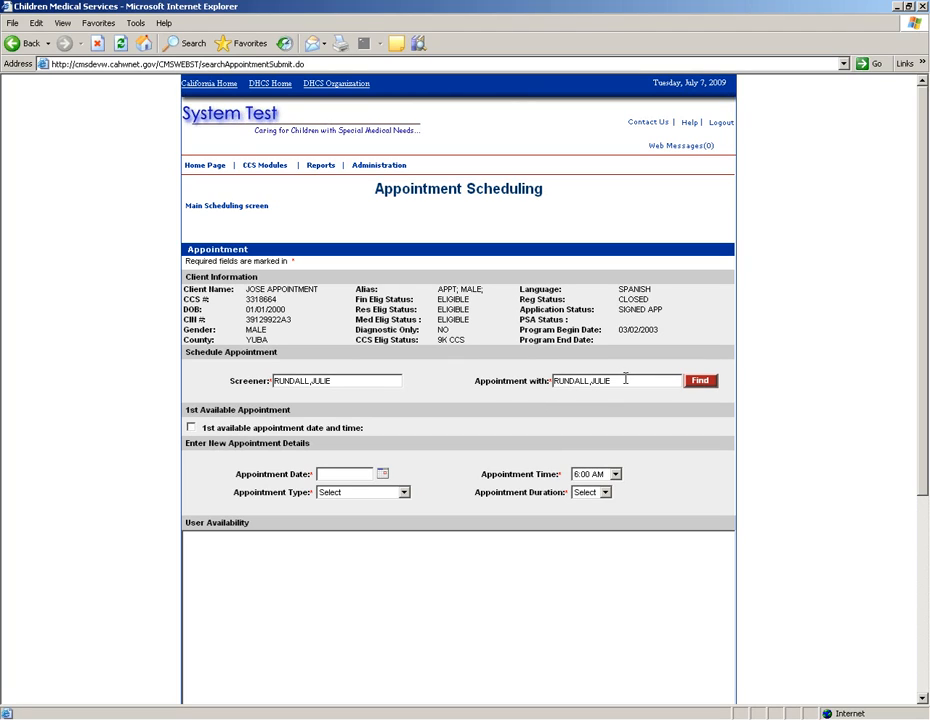
Step: Replace the 'Appointment with' provider with another staff member found by surname lookup
drag(623, 380, 550, 380)
key(Delete)
text(tapkir)
click(700, 381)
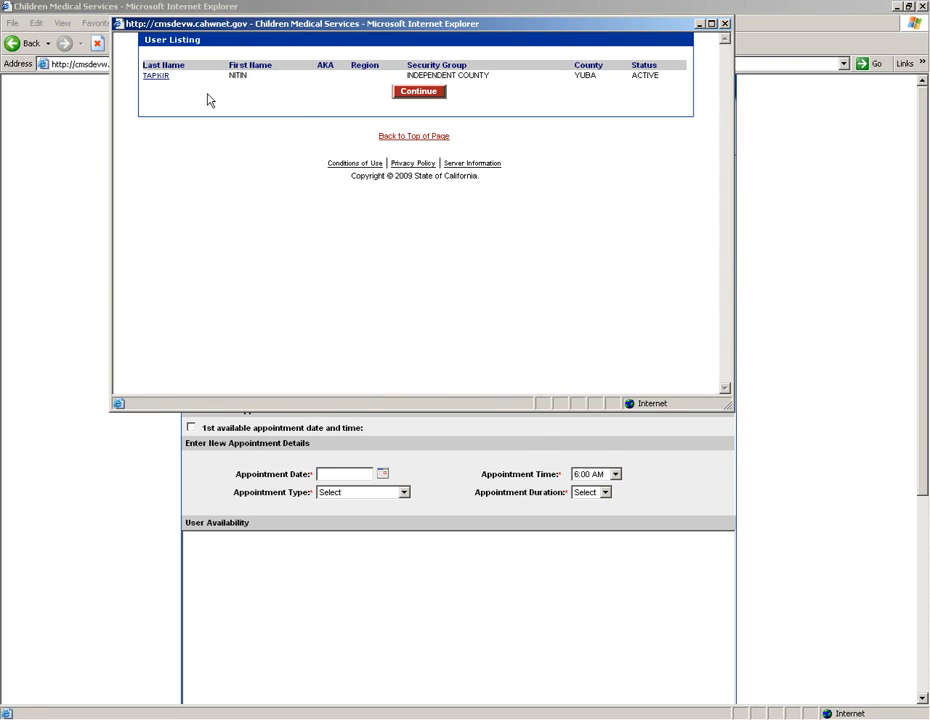
click(158, 77)
click(417, 91)
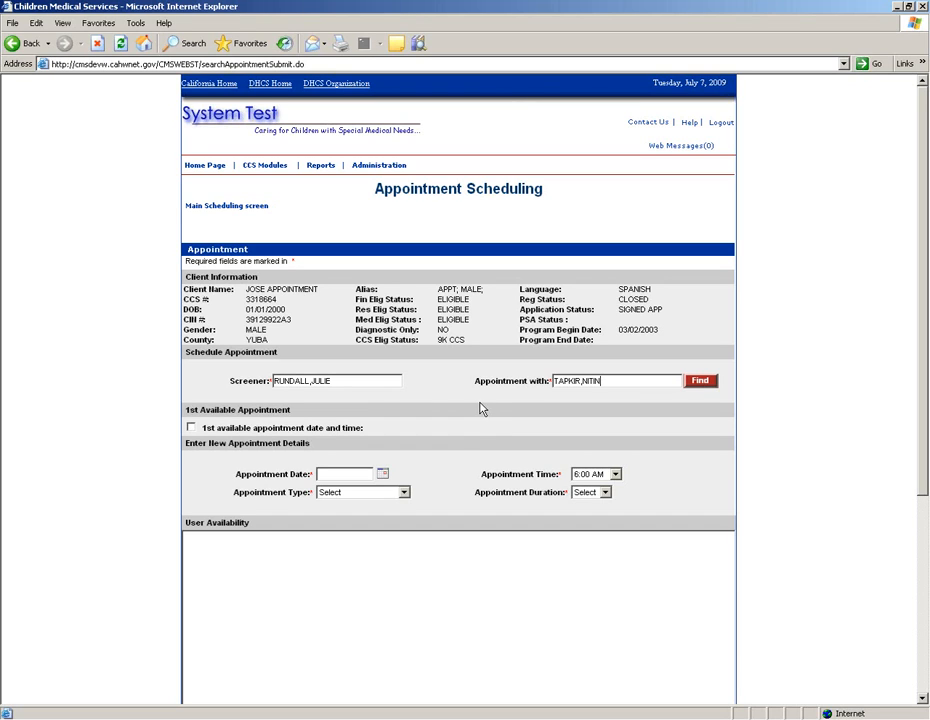
click(922, 699)
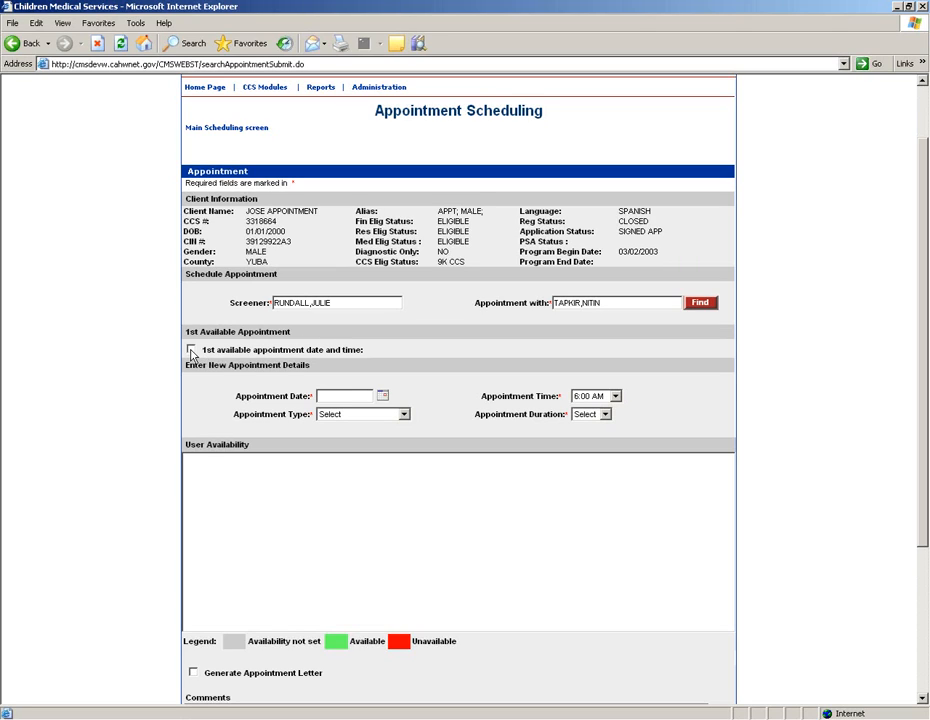
Step: Clear the first available slot and pick July 29, 2009 as the appointment date
click(191, 350)
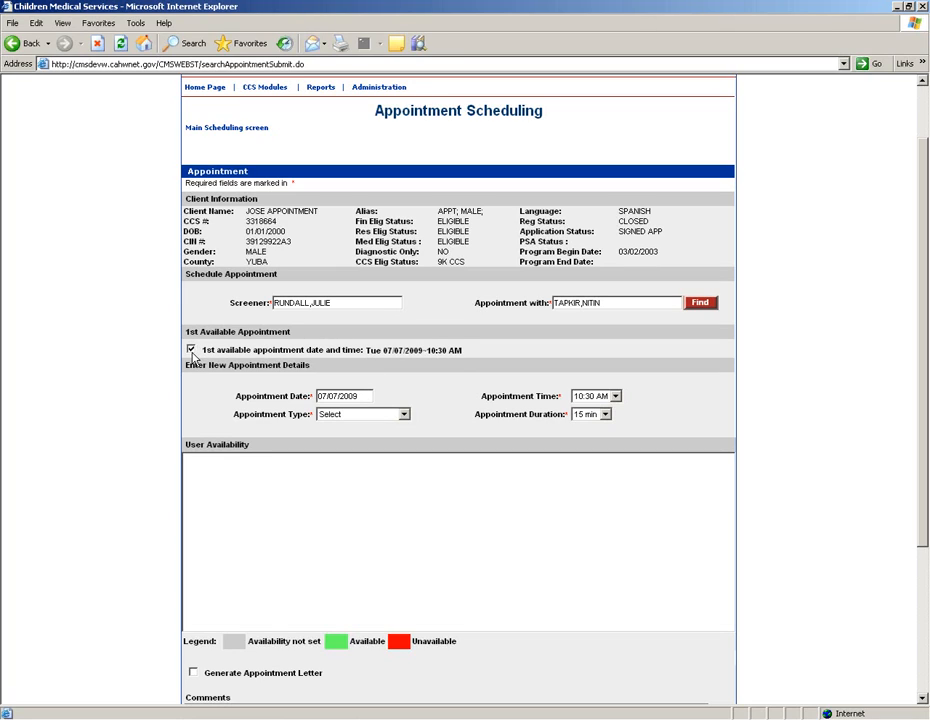
click(191, 349)
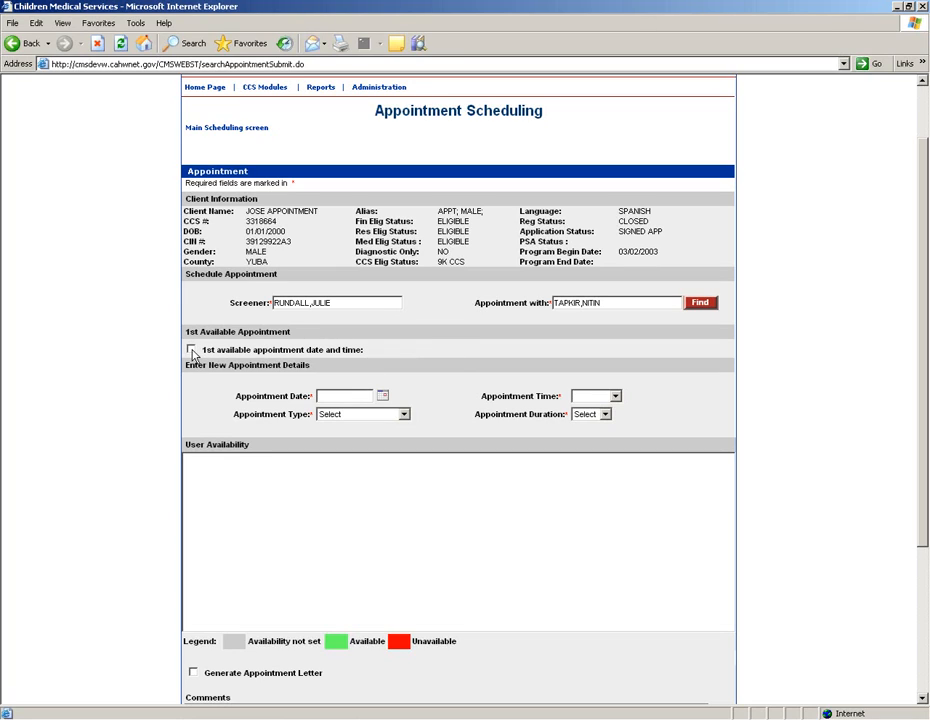
click(383, 397)
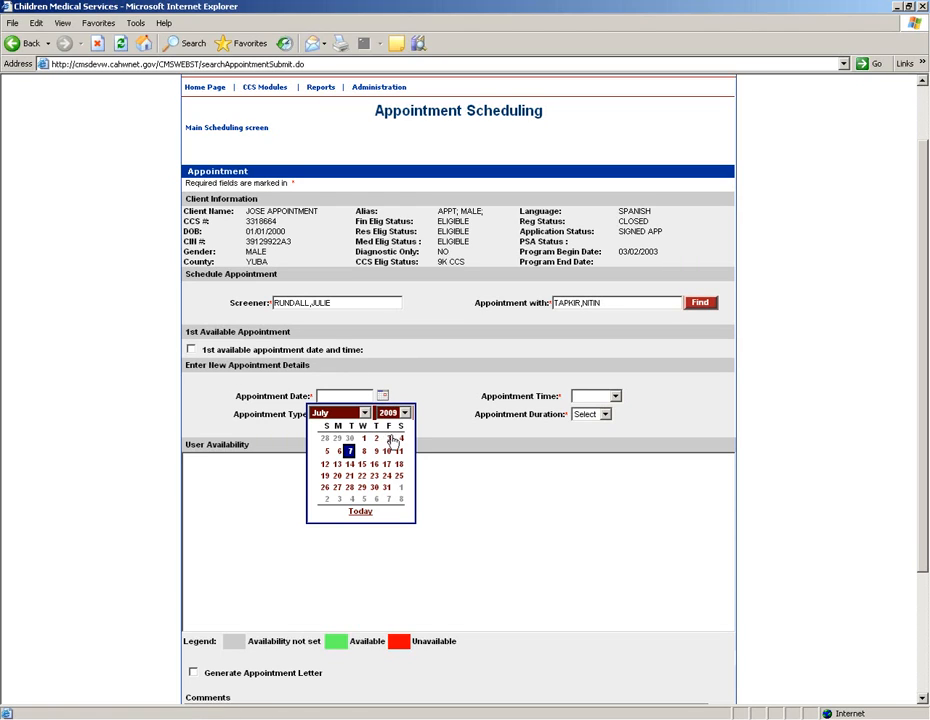
click(363, 489)
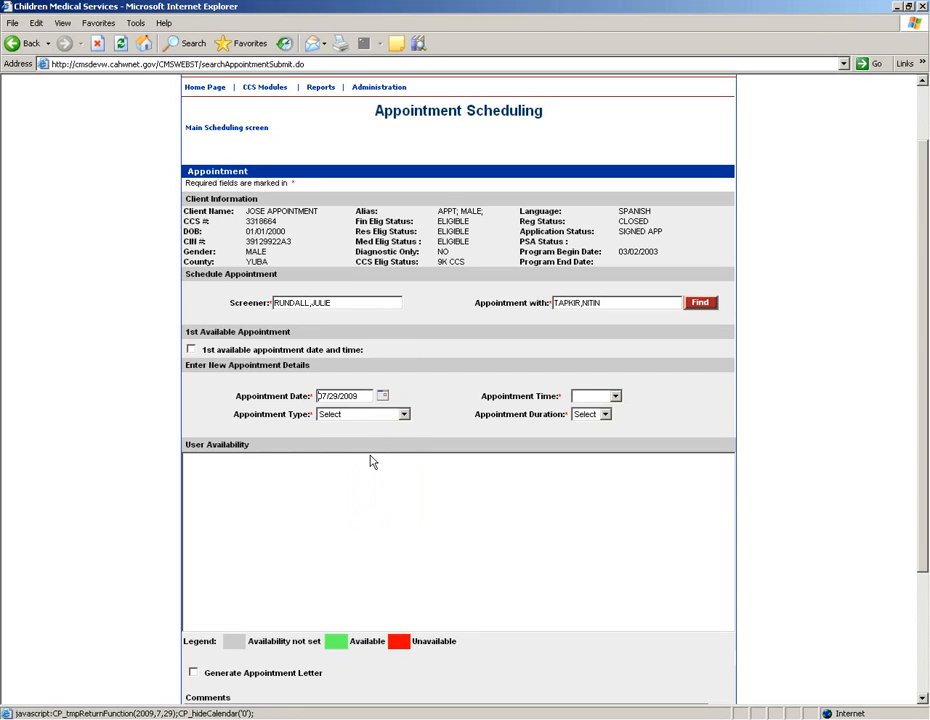
Step: Make the appointment an Initial F/R In Office visit at 10:00 AM
click(403, 414)
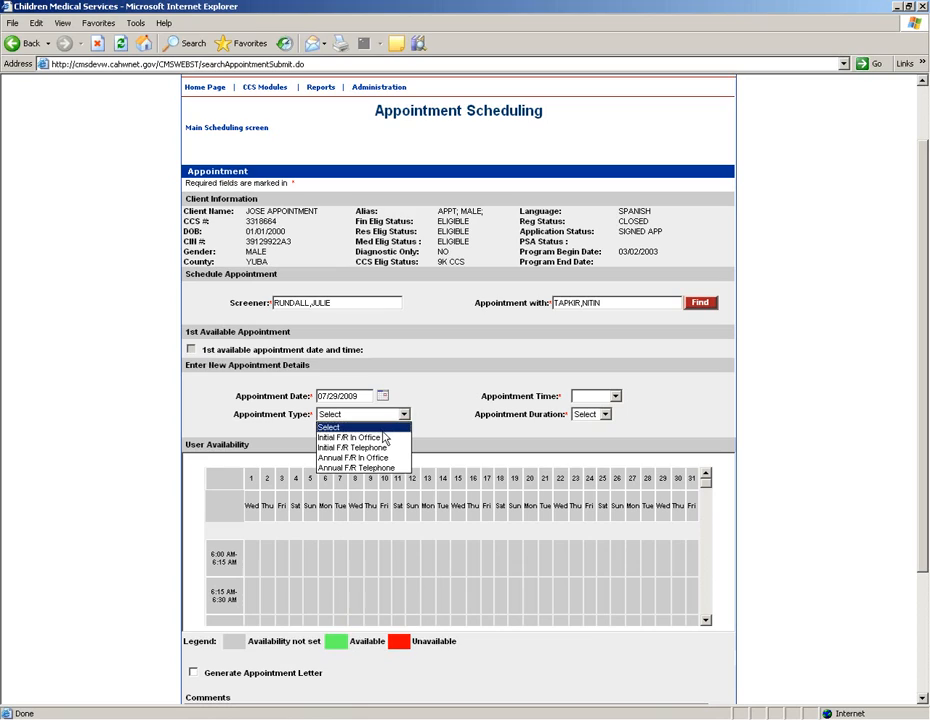
click(379, 441)
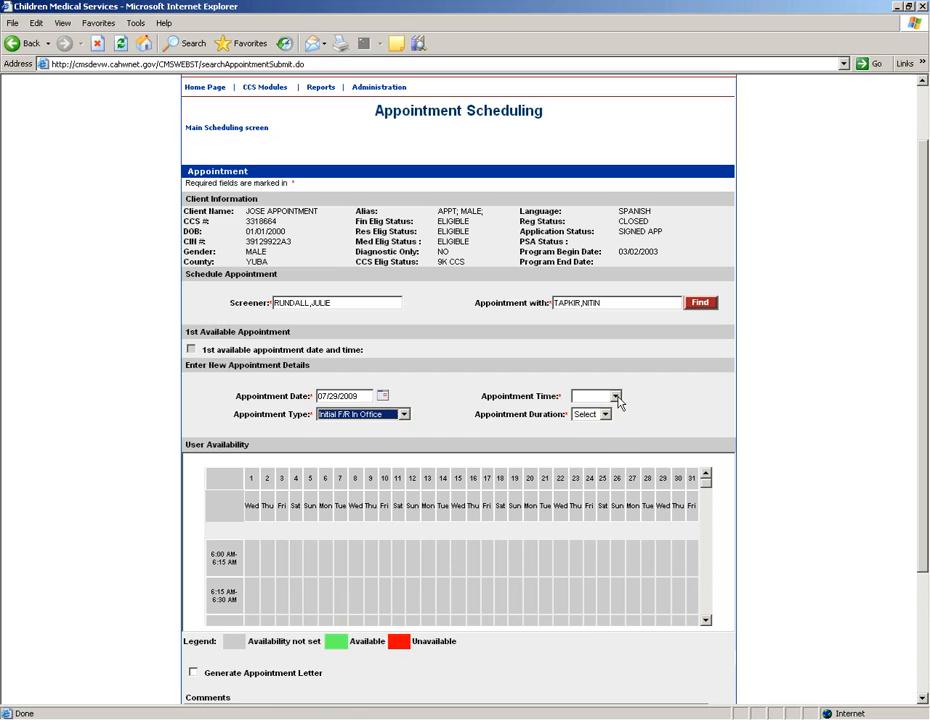
click(616, 397)
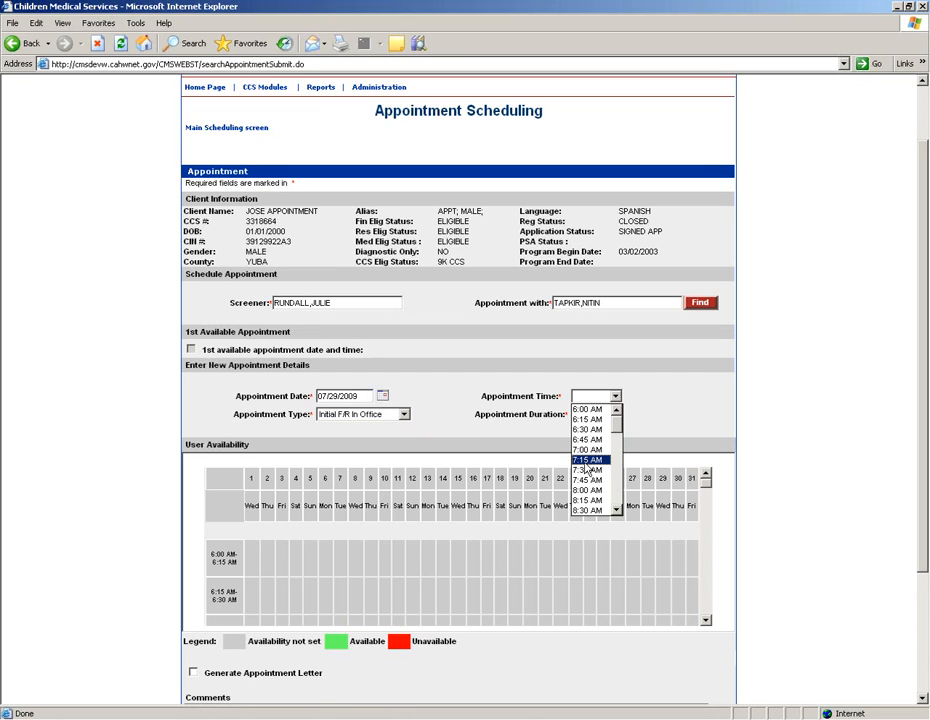
click(617, 497)
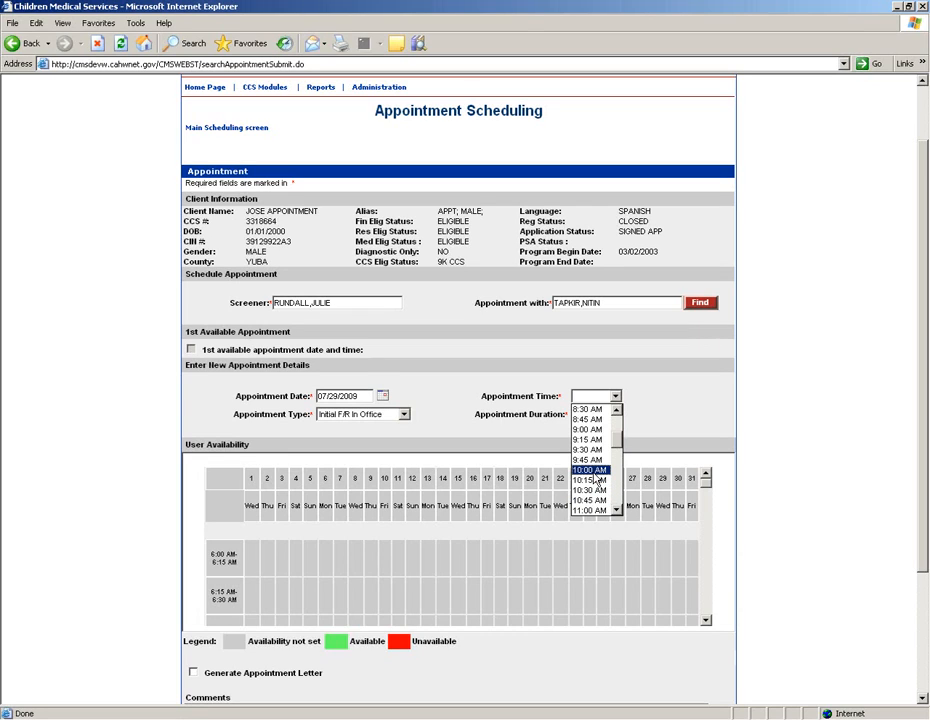
click(593, 470)
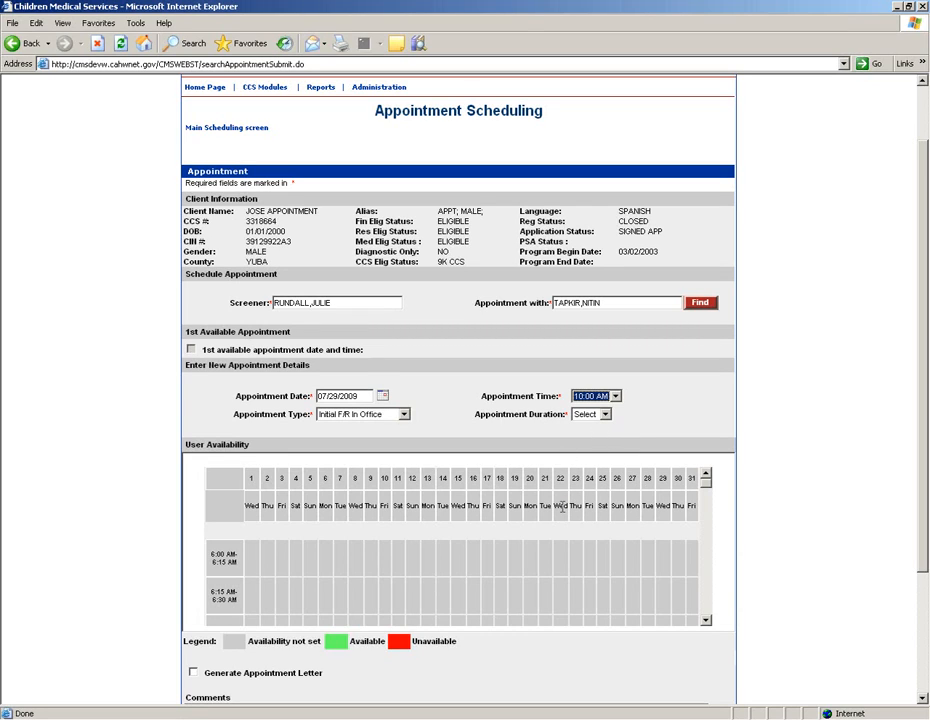
click(706, 620)
click(706, 620)
click(706, 620)
click(706, 620)
click(706, 620)
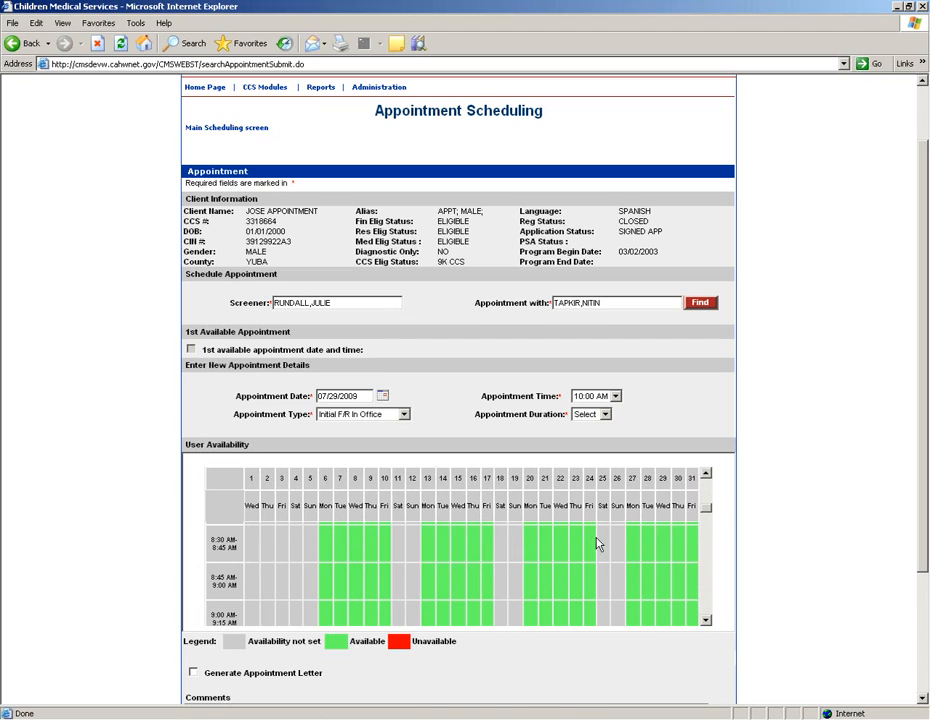
Step: Check the provider's open slots around 10:00 AM and set the duration to 1 Hour
click(706, 620)
click(706, 620)
click(706, 620)
click(706, 620)
click(706, 474)
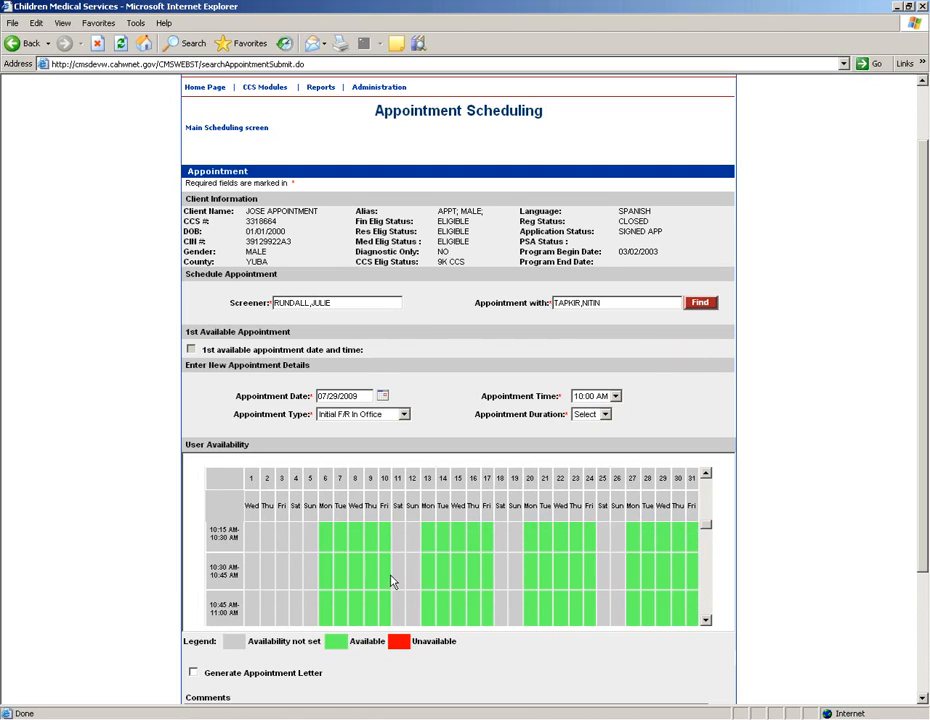
click(706, 474)
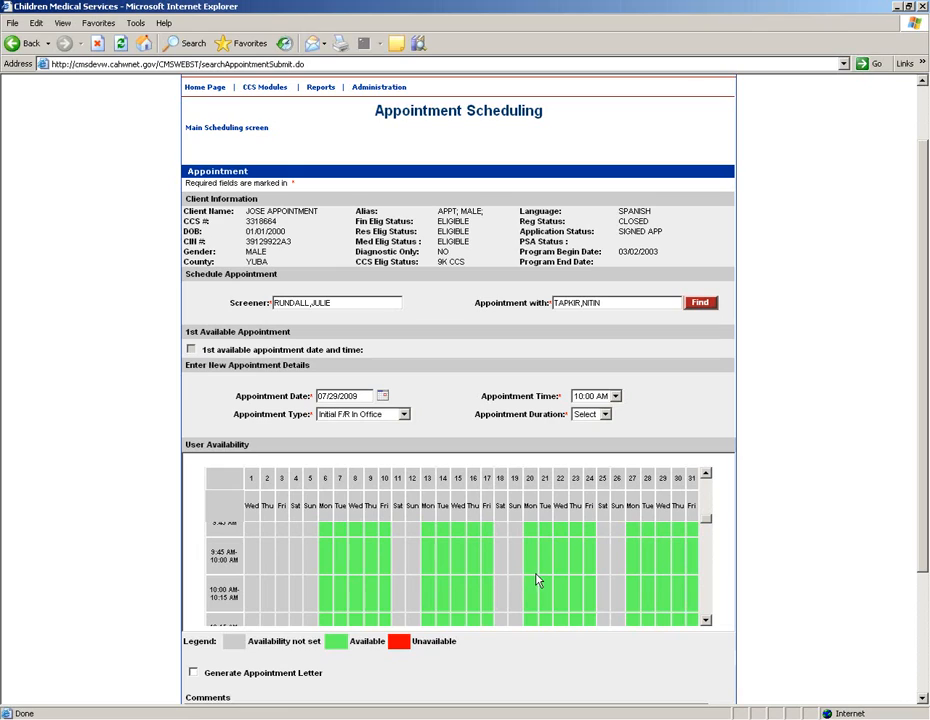
click(605, 415)
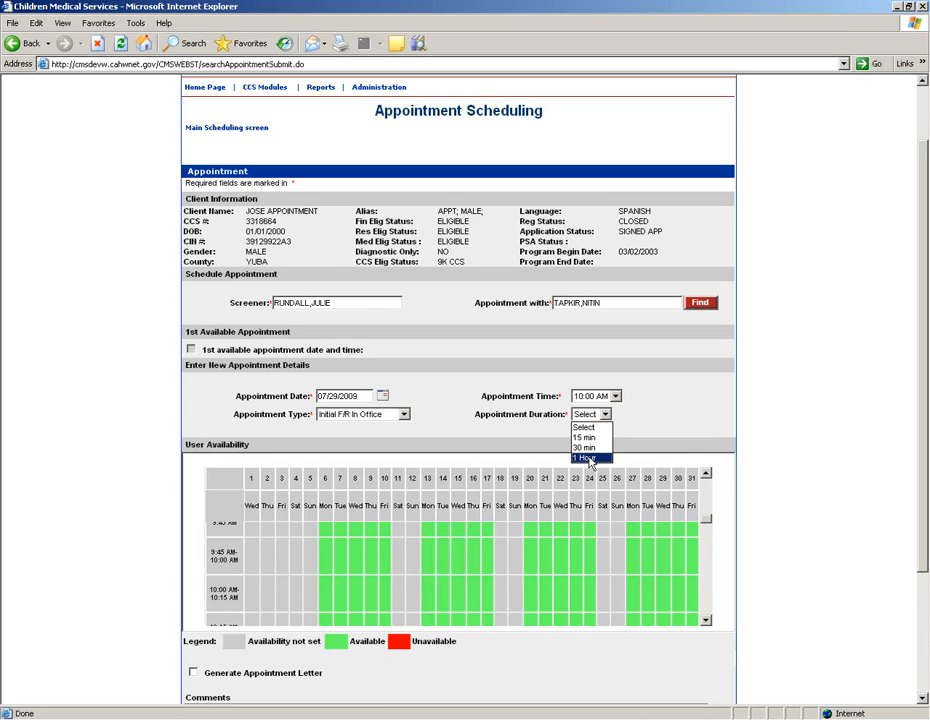
click(588, 458)
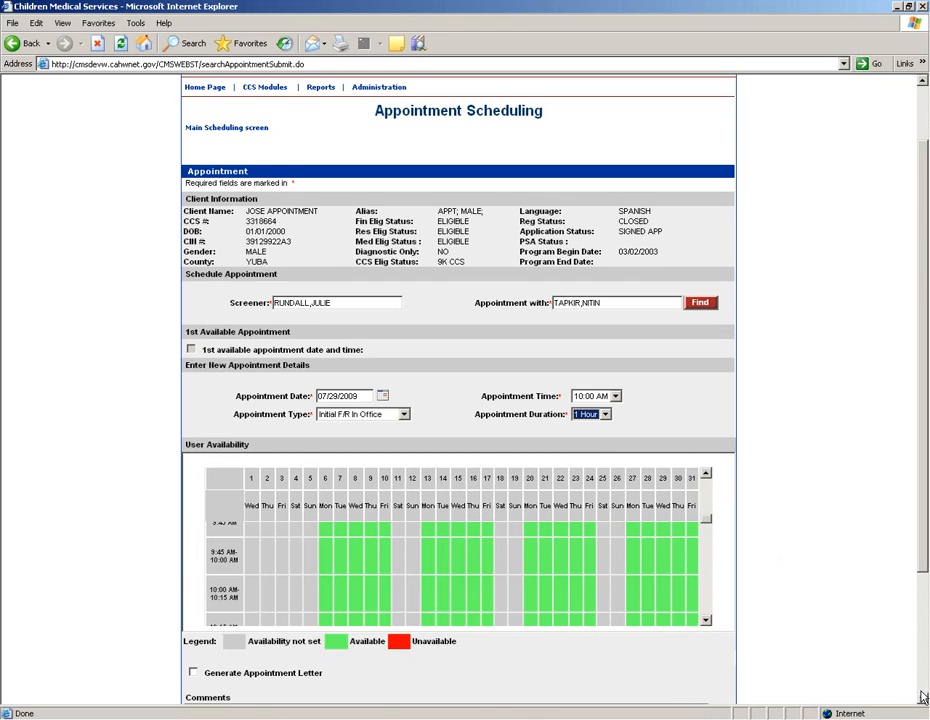
scroll(922, 697, down, 4)
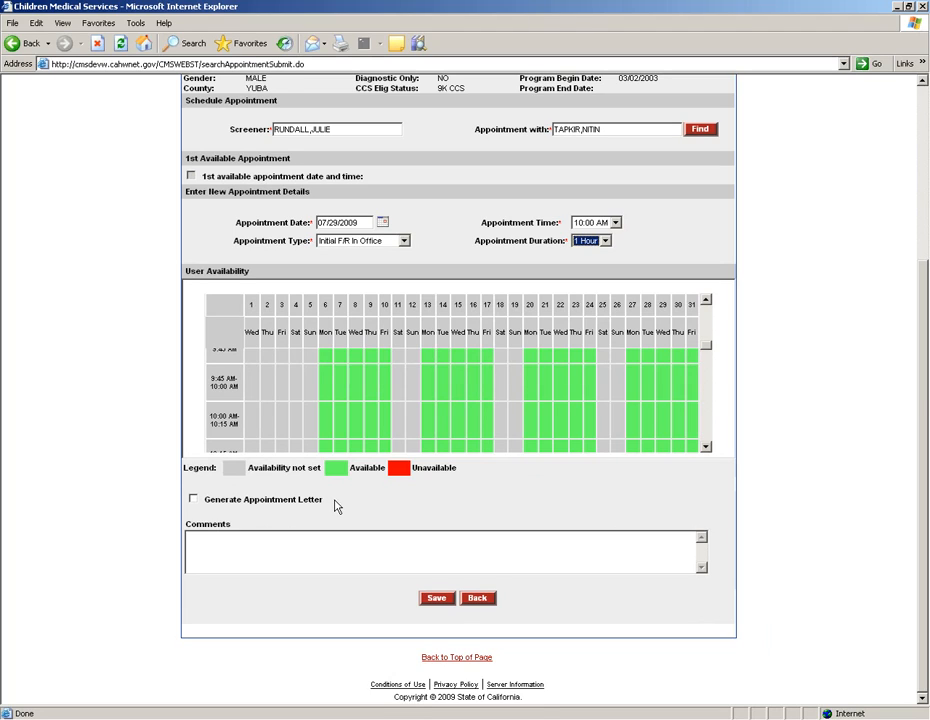
Step: Tick Generate Appointment Letter and add the comment 'These are my comments.'
click(214, 500)
text(comments.)
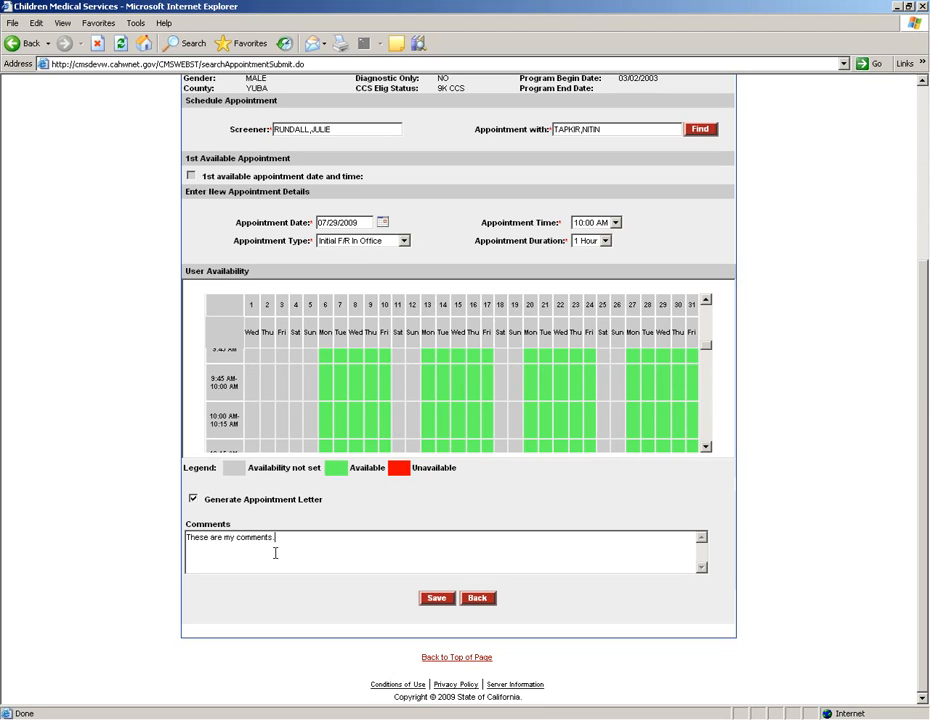
Step: Save the appointment, agree to complete its letter, and enter the free text 'This is my free text.'
click(440, 602)
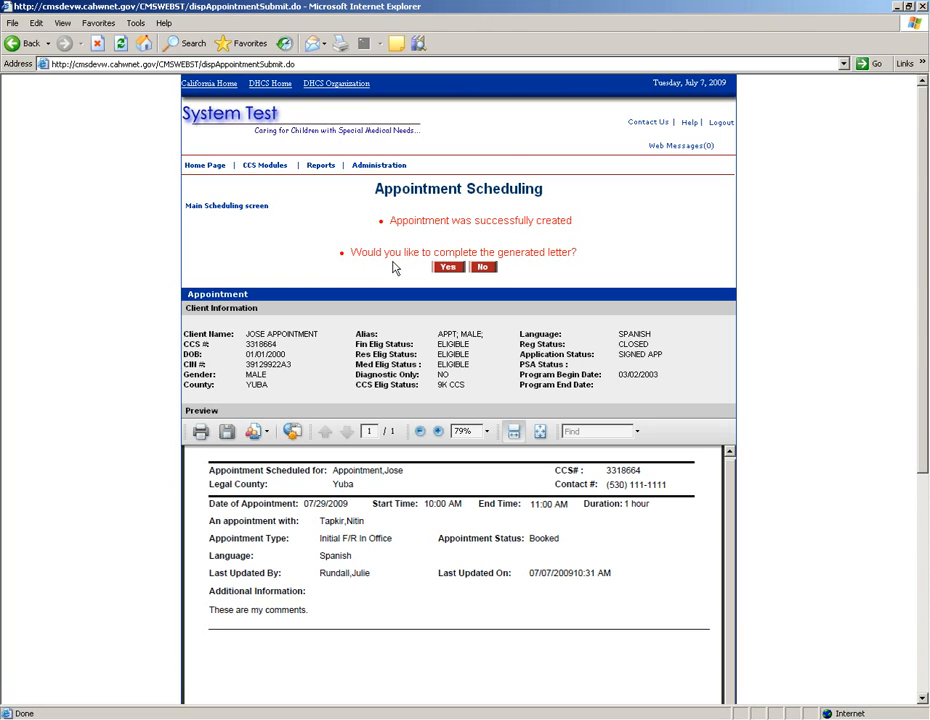
click(449, 269)
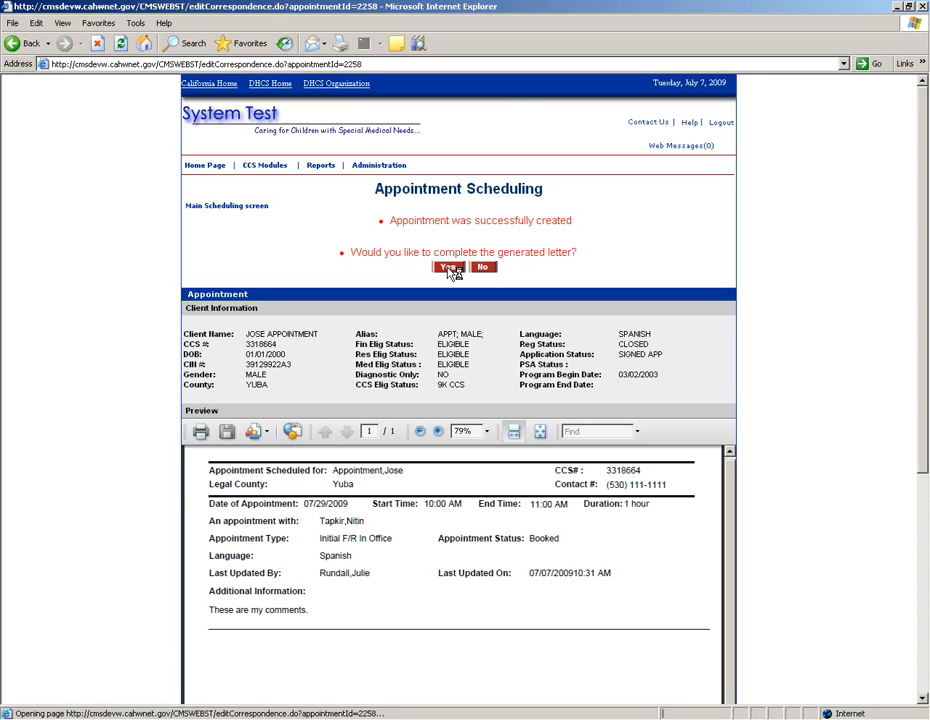
scroll(279, 208, down, 2)
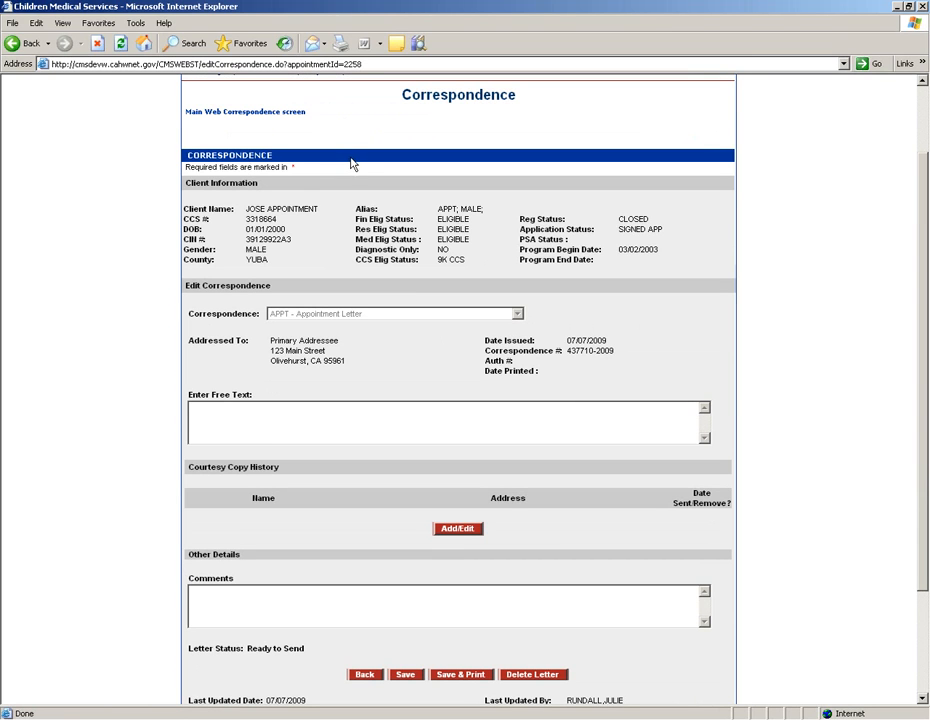
scroll(276, 201, down, 2)
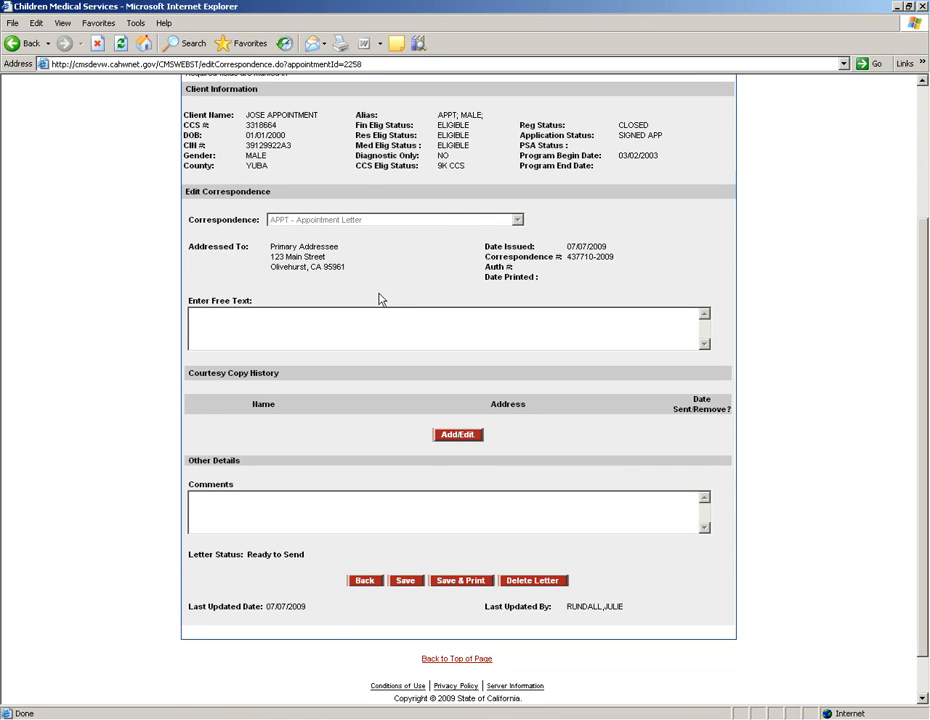
click(357, 331)
Step: Add Sacramento Regional CCS Office as a courtesy copy, then save and print the letter
click(459, 436)
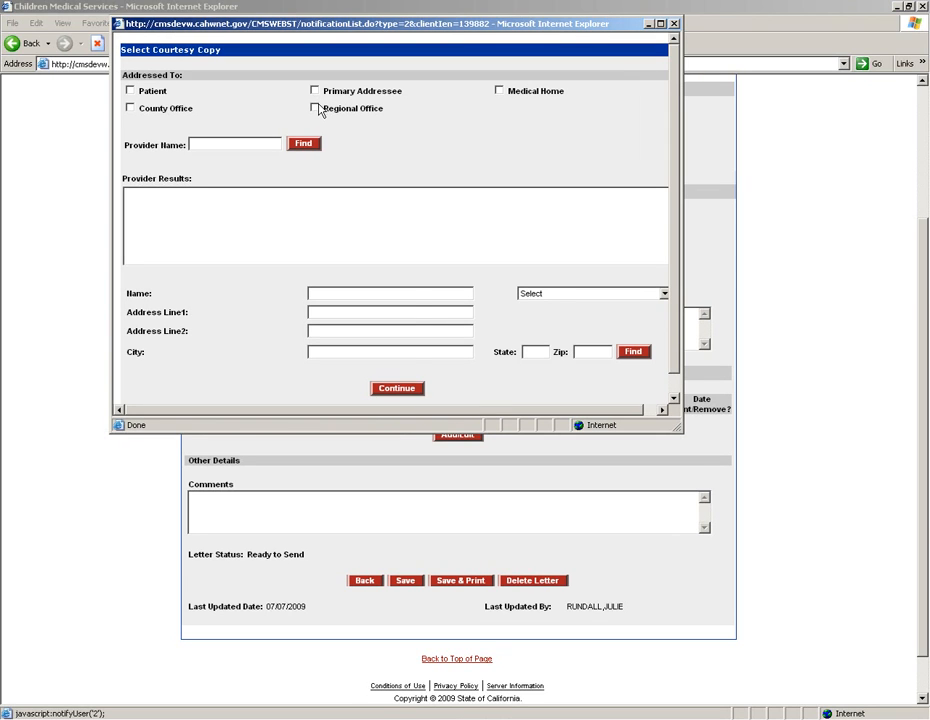
click(316, 108)
click(397, 390)
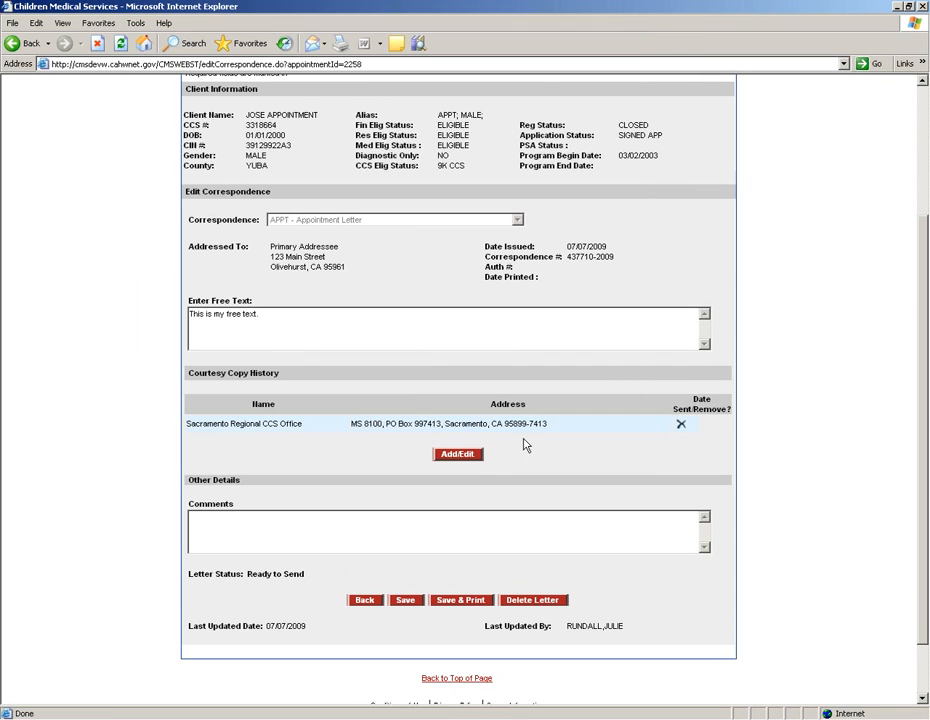
scroll(565, 448, down, 3)
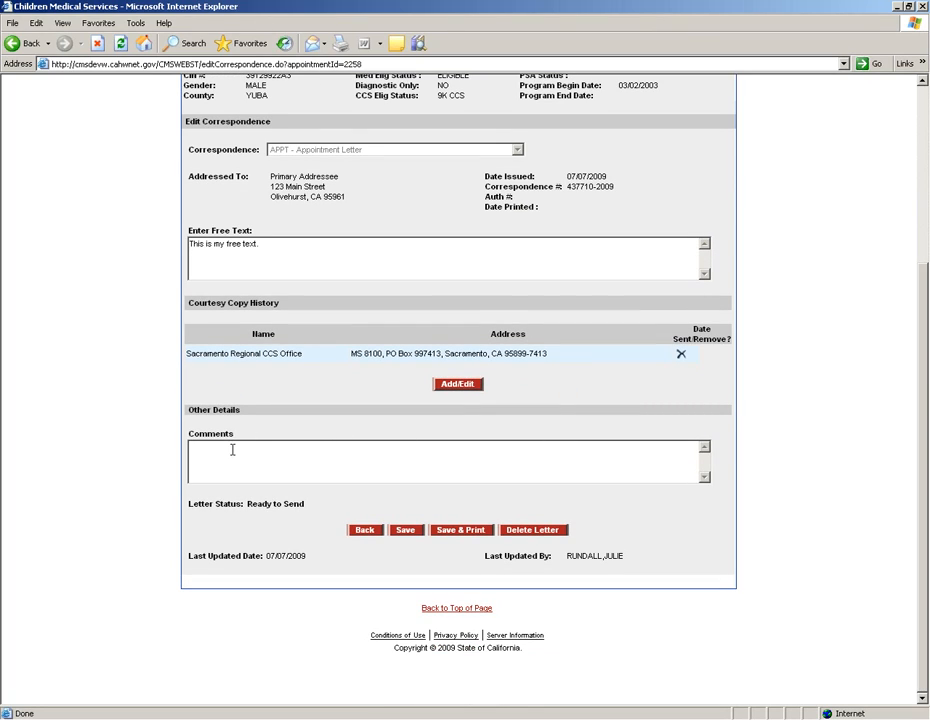
click(451, 532)
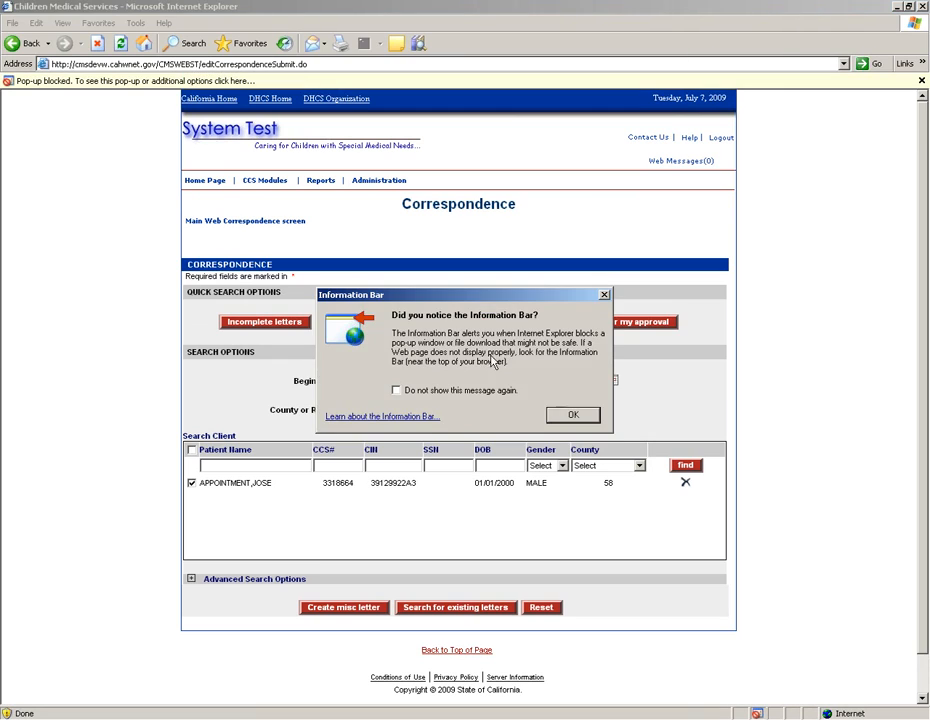
Step: Temporarily allow pop-ups for the site and resubmit Save & Print for the letter
click(573, 414)
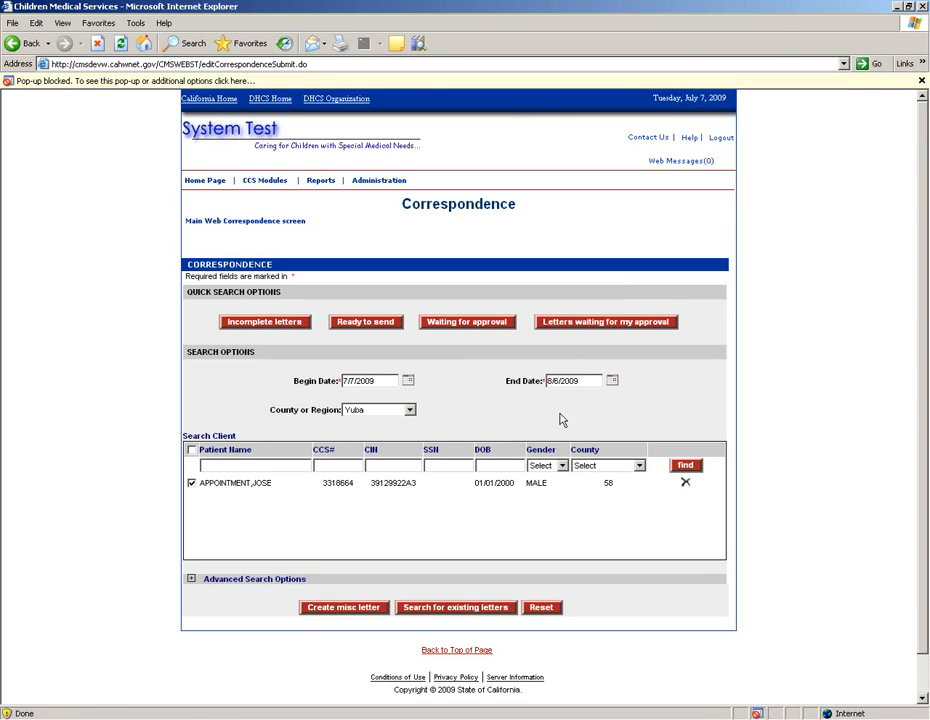
click(158, 82)
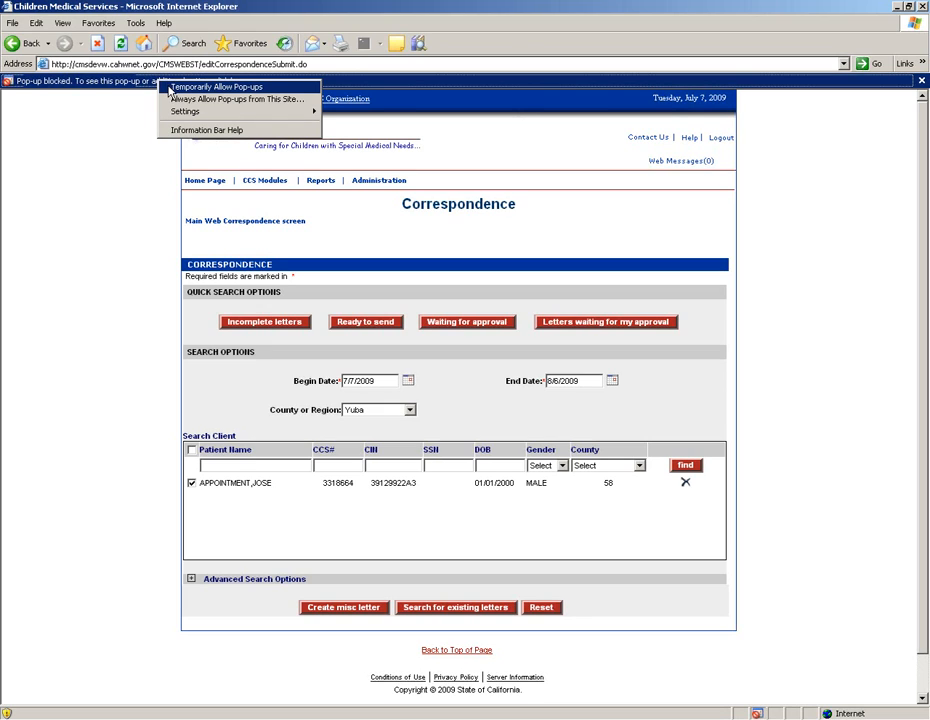
click(168, 87)
click(432, 404)
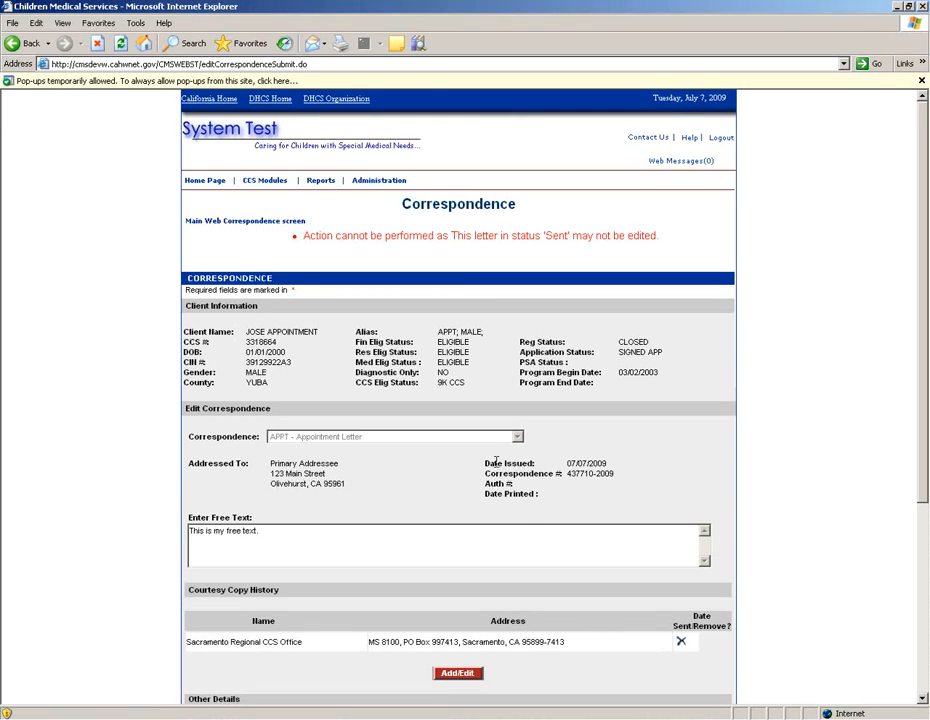
scroll(470, 530, down, 5)
click(459, 531)
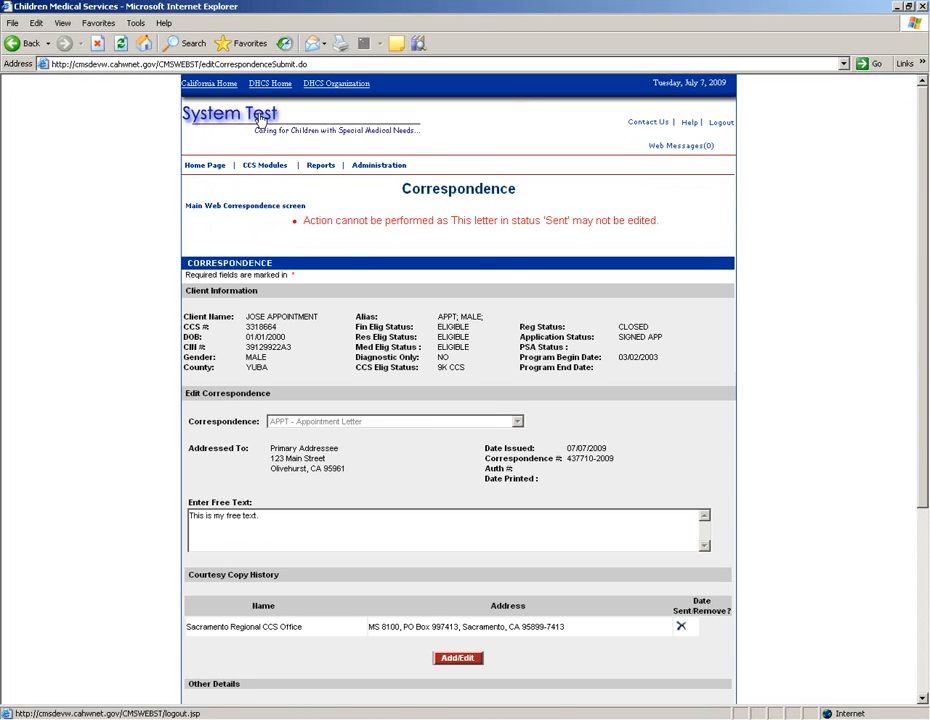
Step: Return to the Main Web Correspondence screen listing the client
click(288, 207)
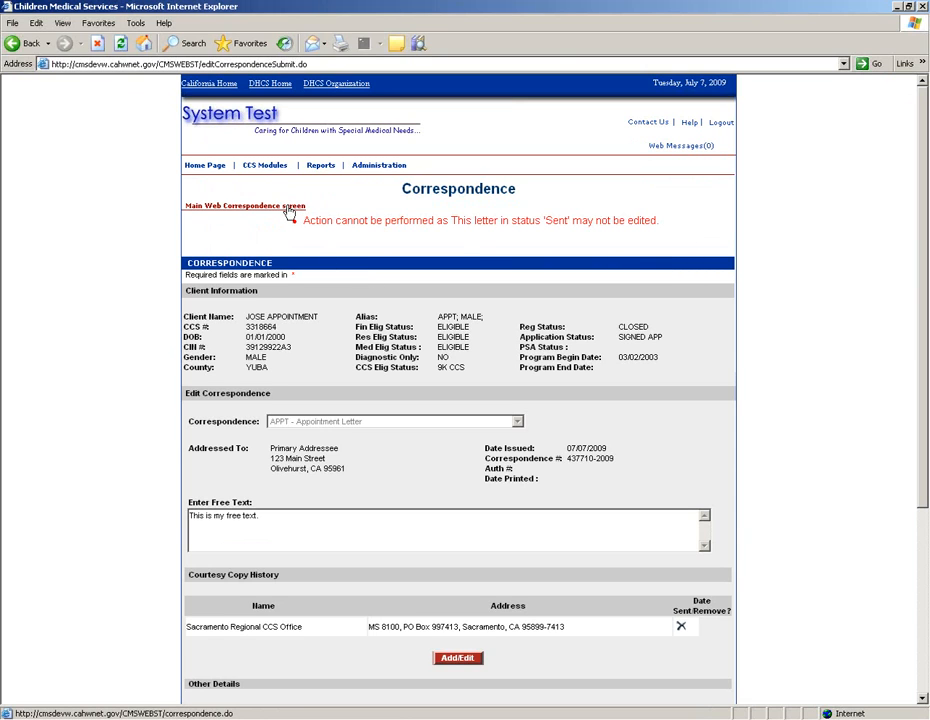
scroll(552, 453, down, 5)
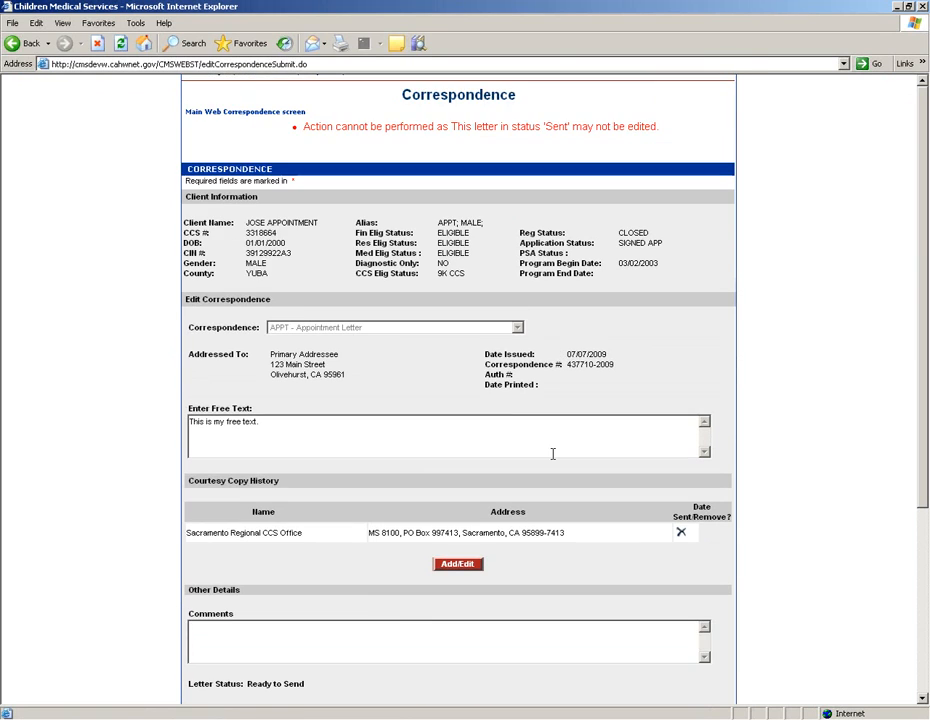
scroll(552, 453, up, 5)
click(270, 208)
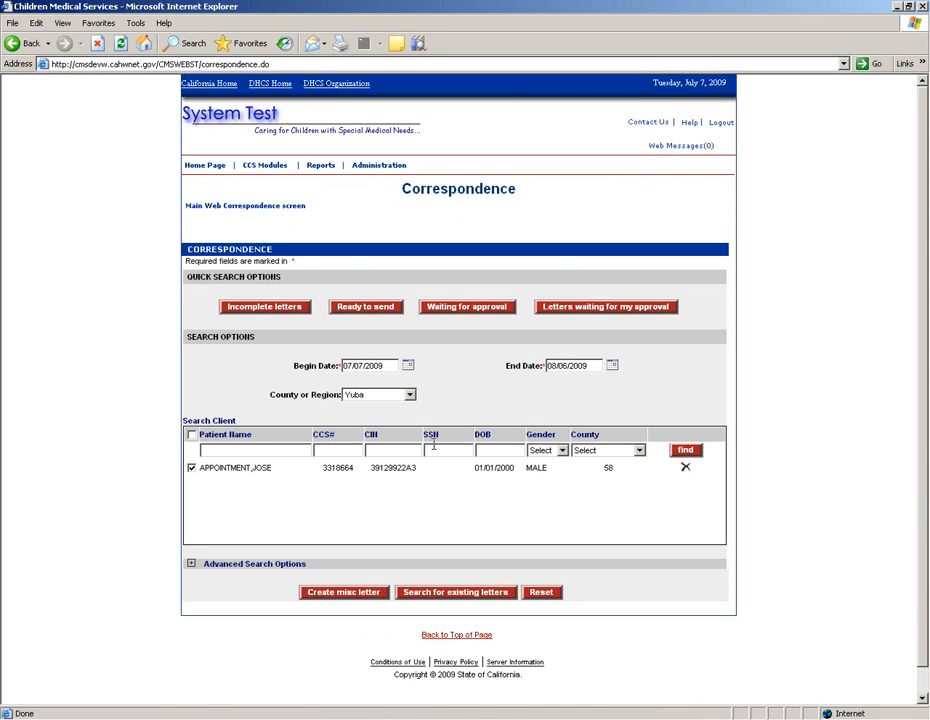
Step: Try the pending and incomplete quick searches, then list the client's existing letters
click(353, 313)
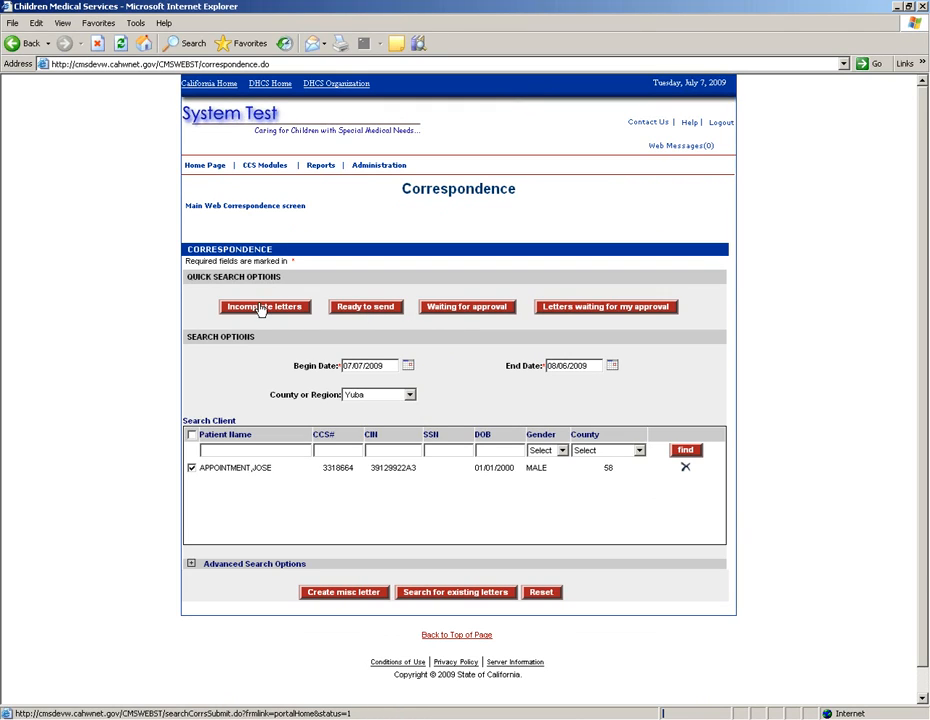
click(378, 313)
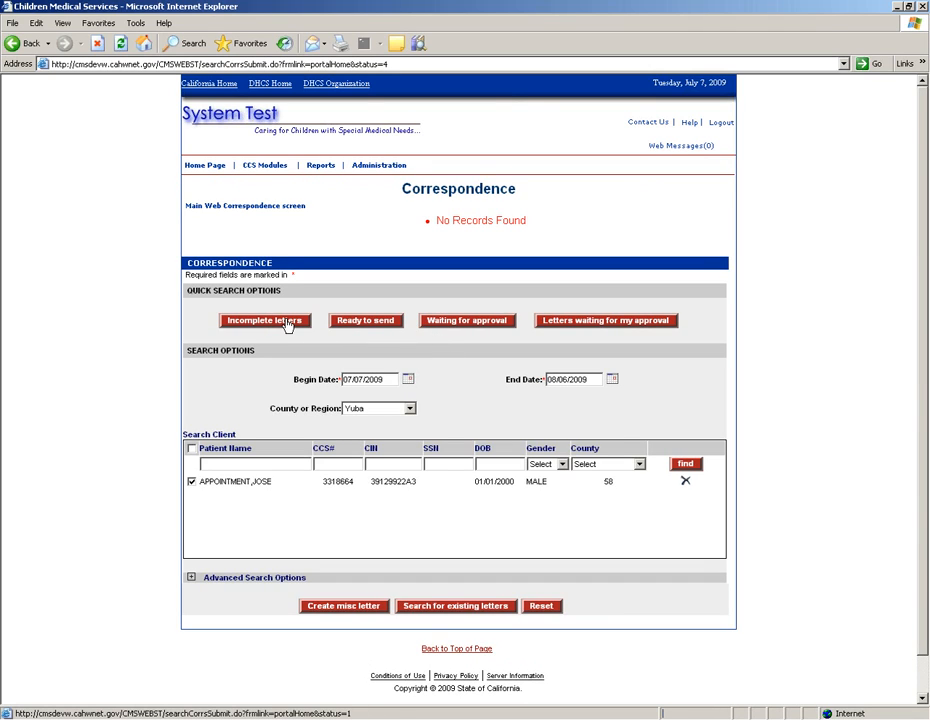
click(287, 324)
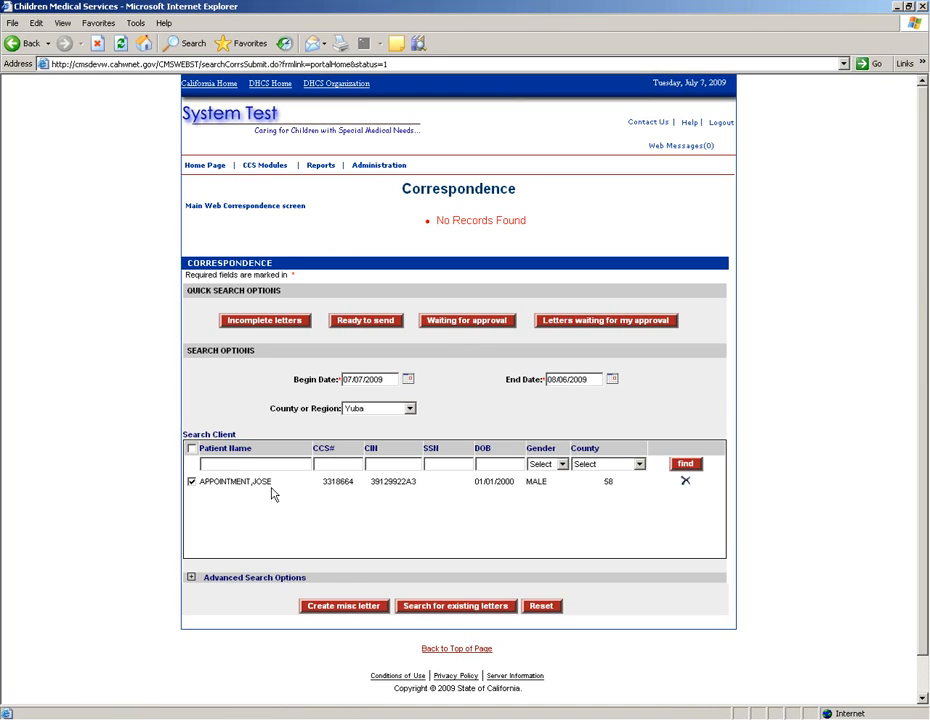
click(442, 611)
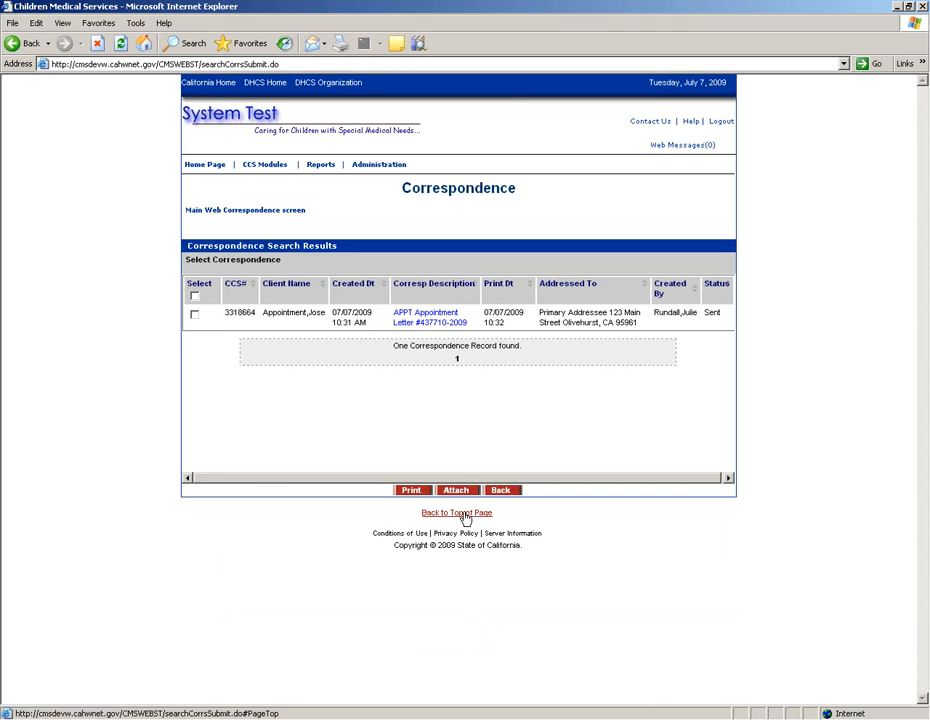
Step: Open the APPT Appointment Letter and review its comment and Sent status
click(453, 320)
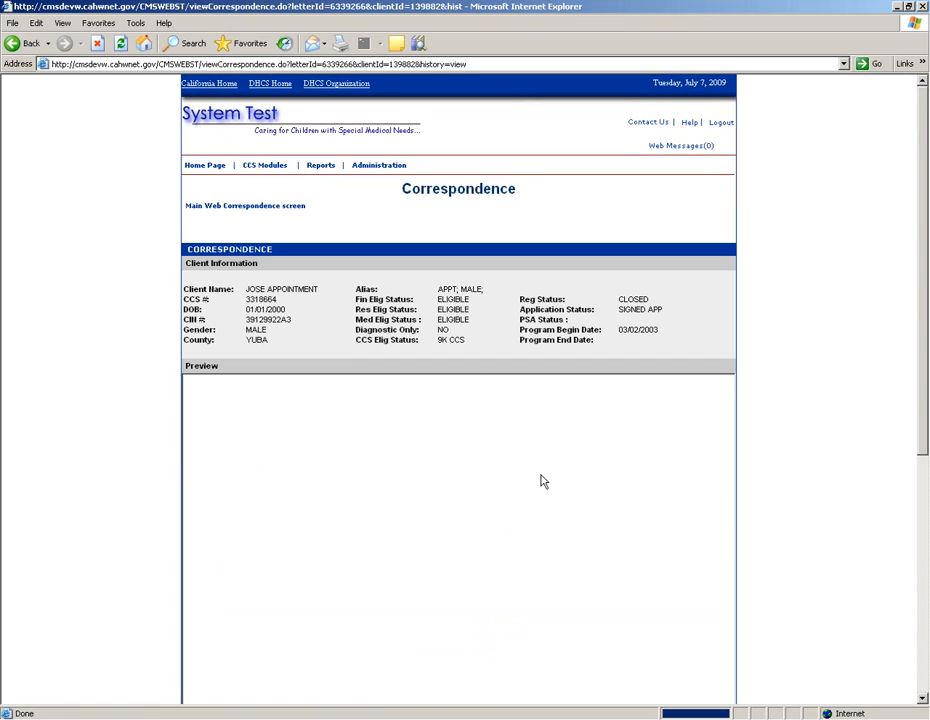
click(924, 700)
click(924, 700)
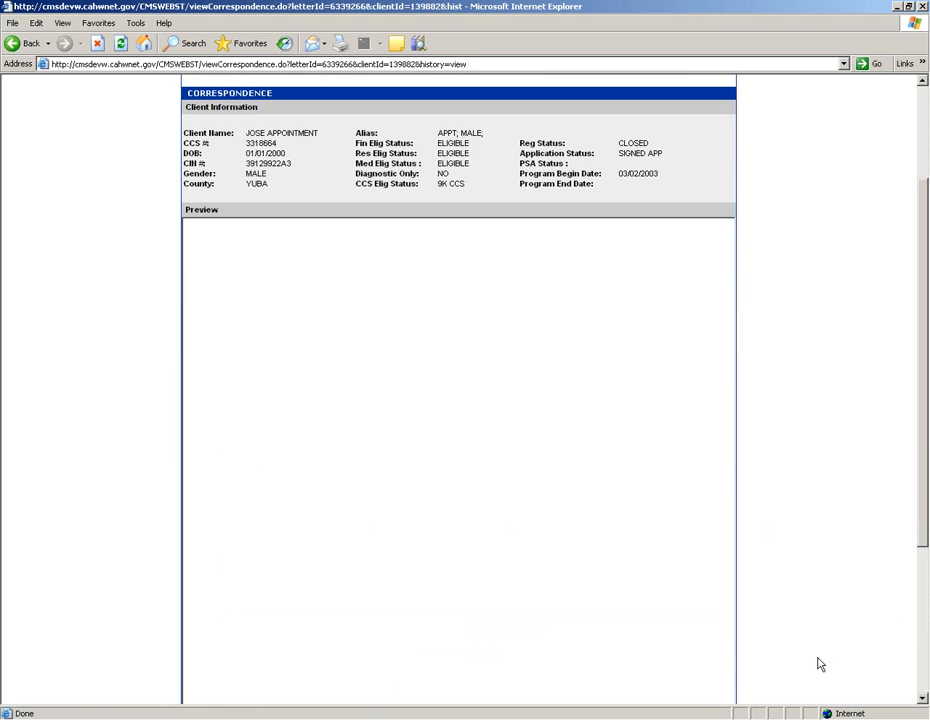
scroll(926, 500, down, 5)
scroll(926, 500, up, 7)
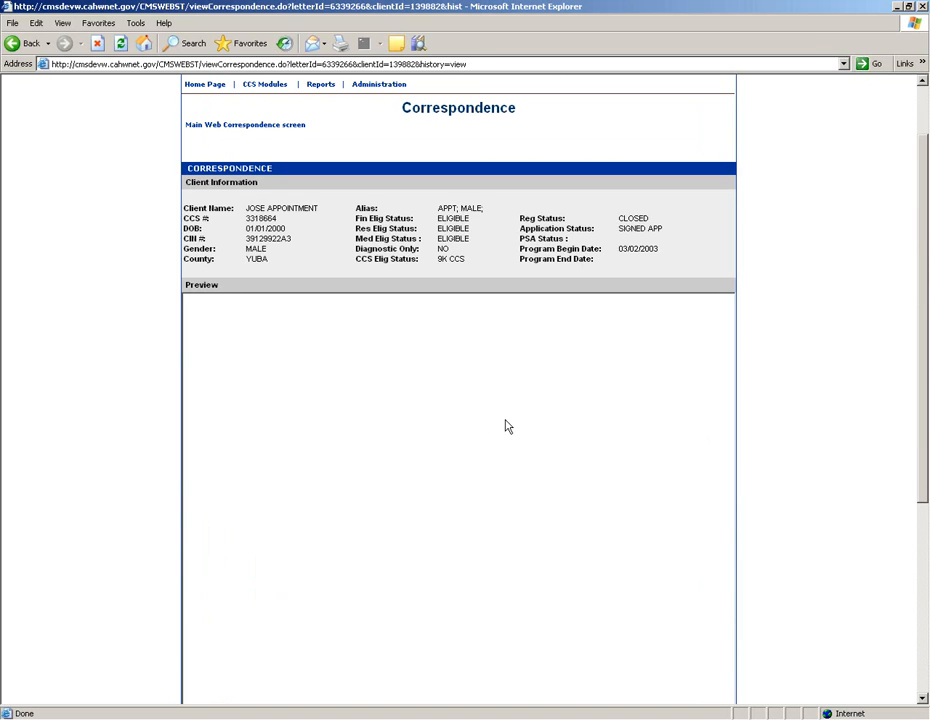
scroll(511, 437, down, 5)
scroll(511, 437, up, 7)
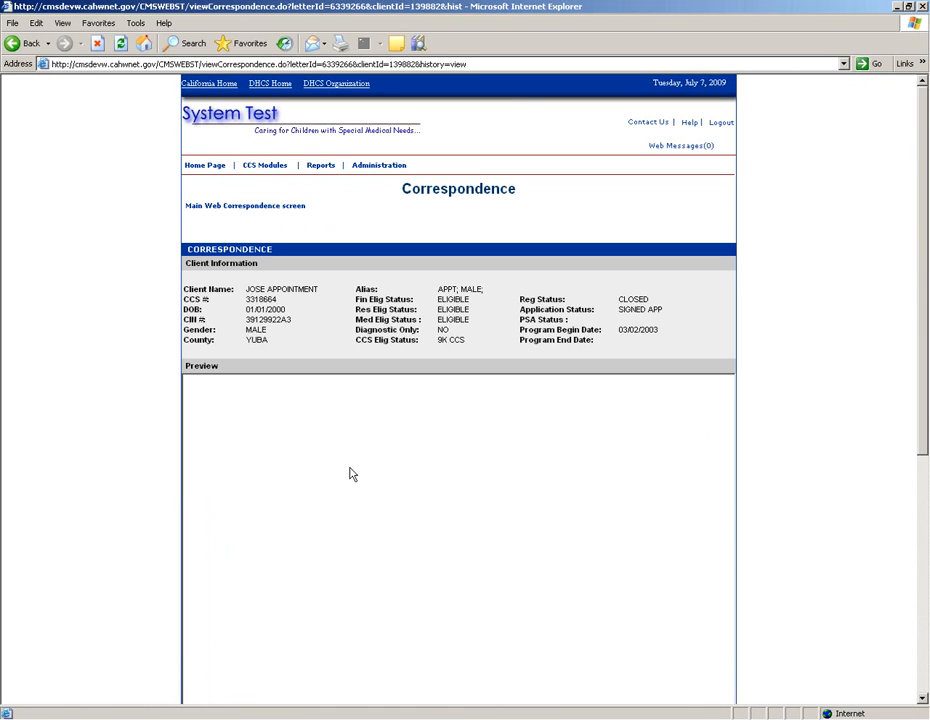
scroll(391, 524, down, 5)
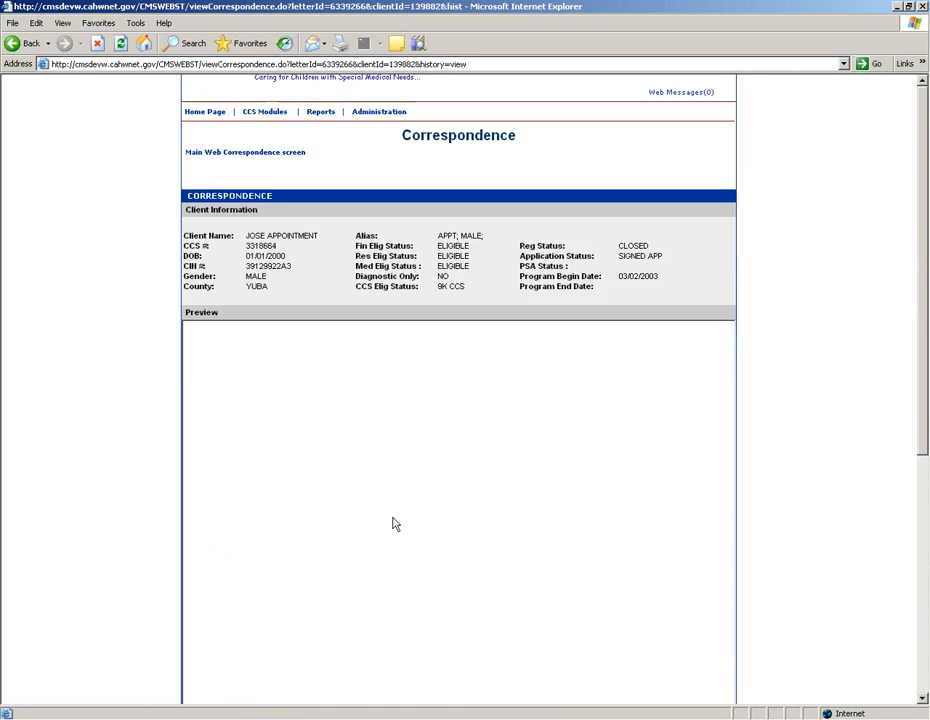
scroll(393, 524, up, 7)
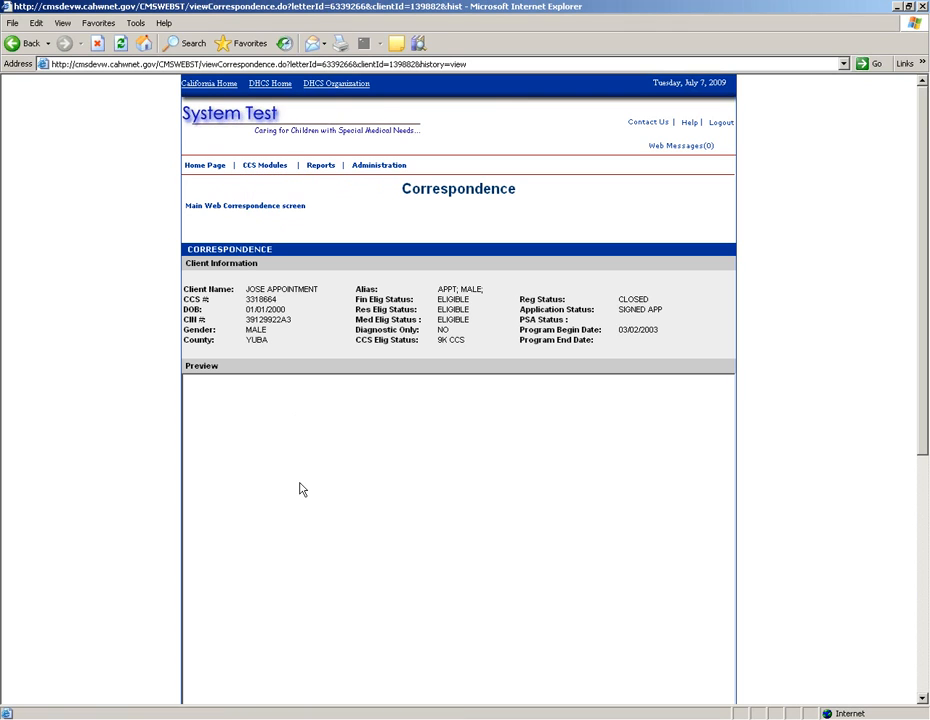
scroll(364, 588, down, 7)
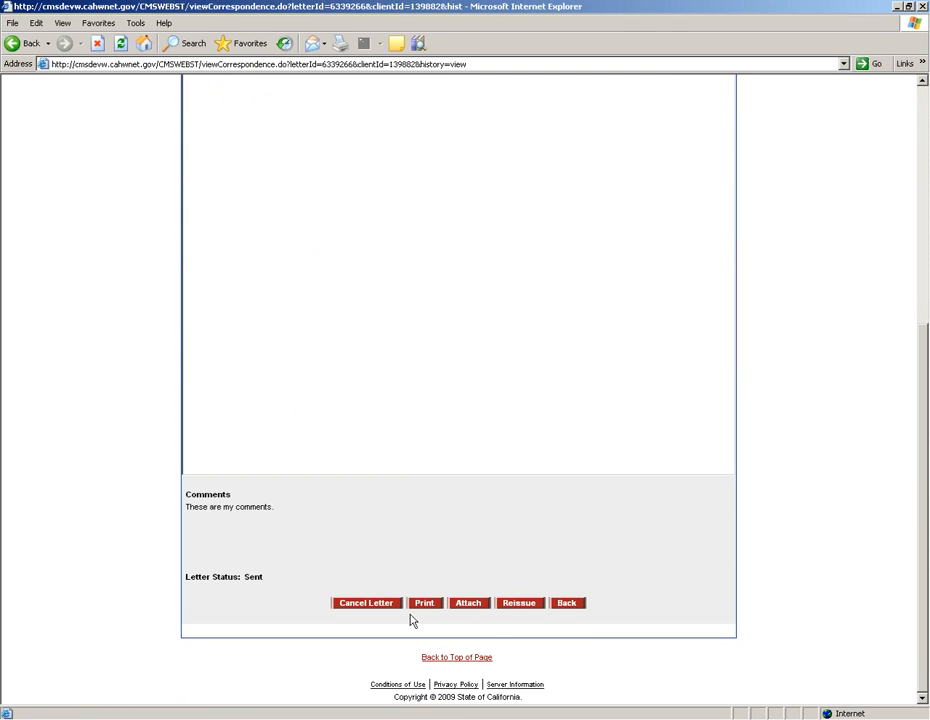
click(529, 605)
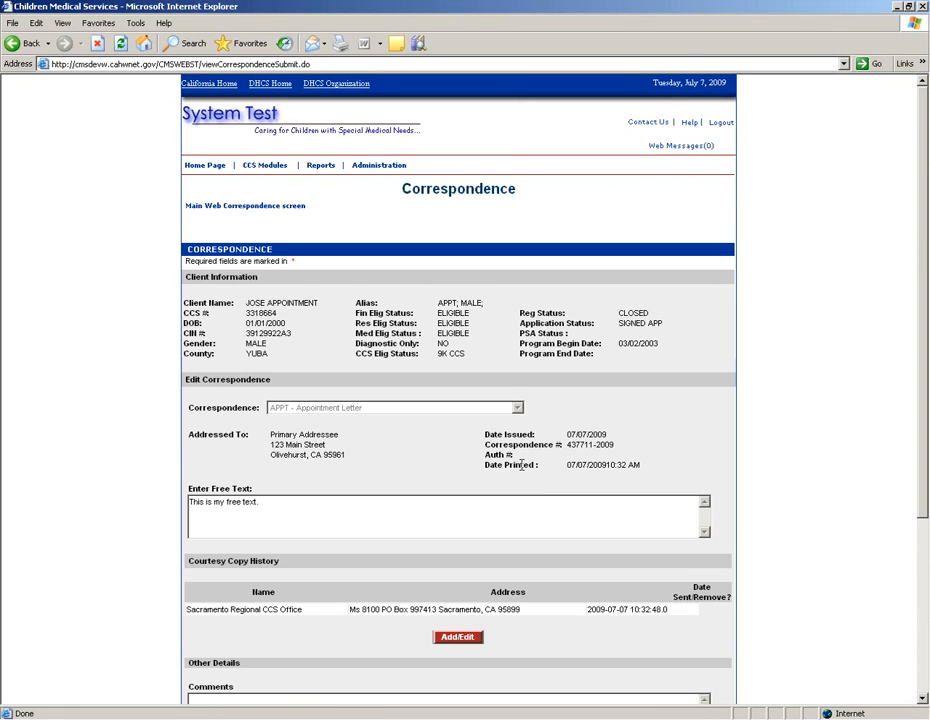
scroll(521, 464, down, 5)
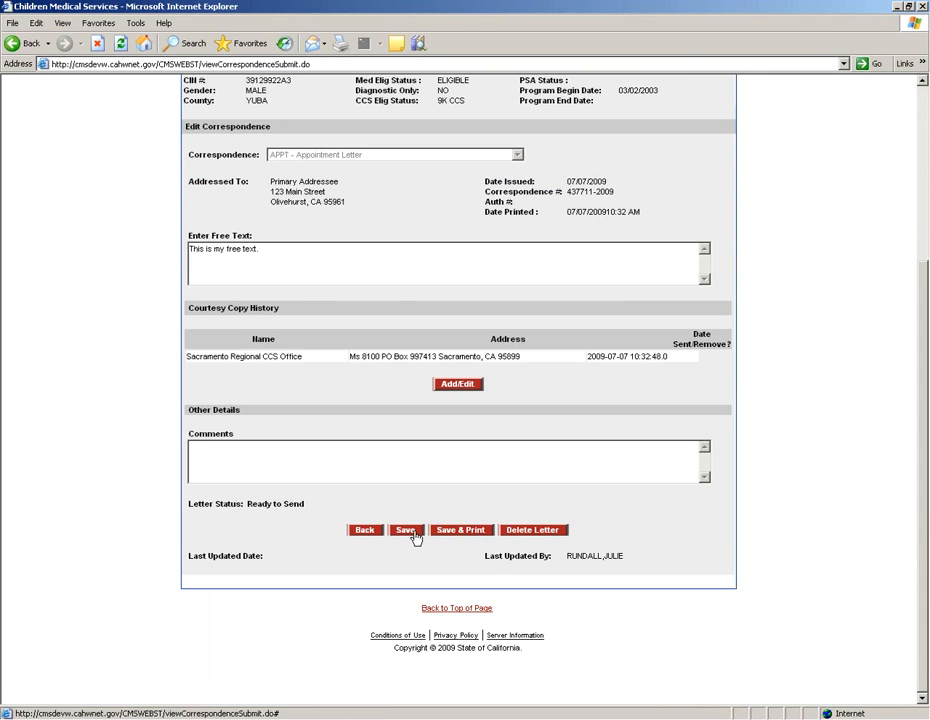
click(462, 530)
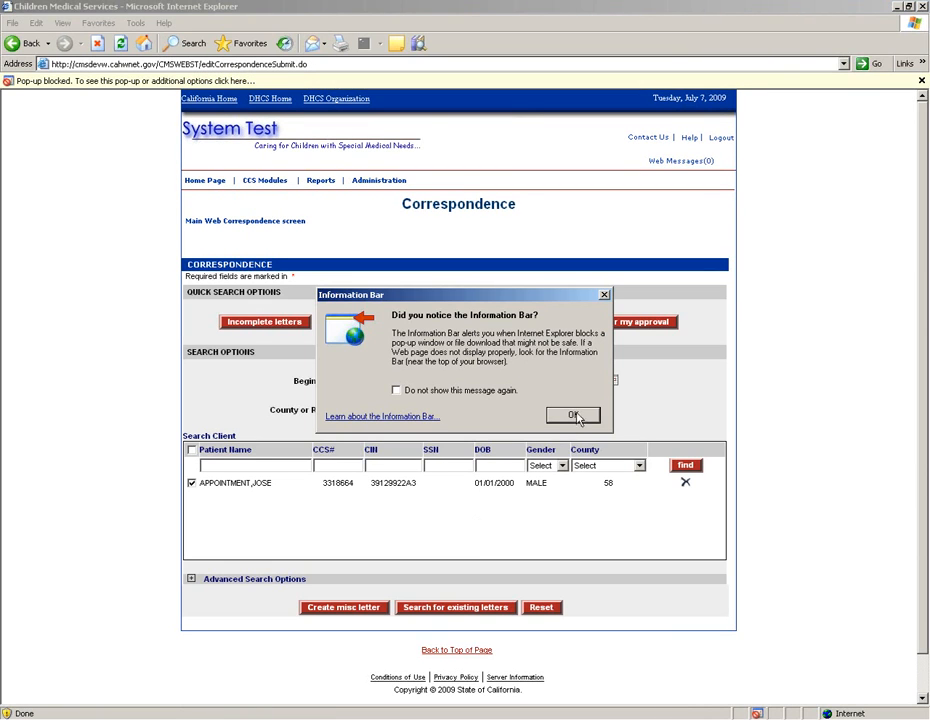
Step: Always allow pop-ups from the CMS site and retry the letter's page submission
click(575, 418)
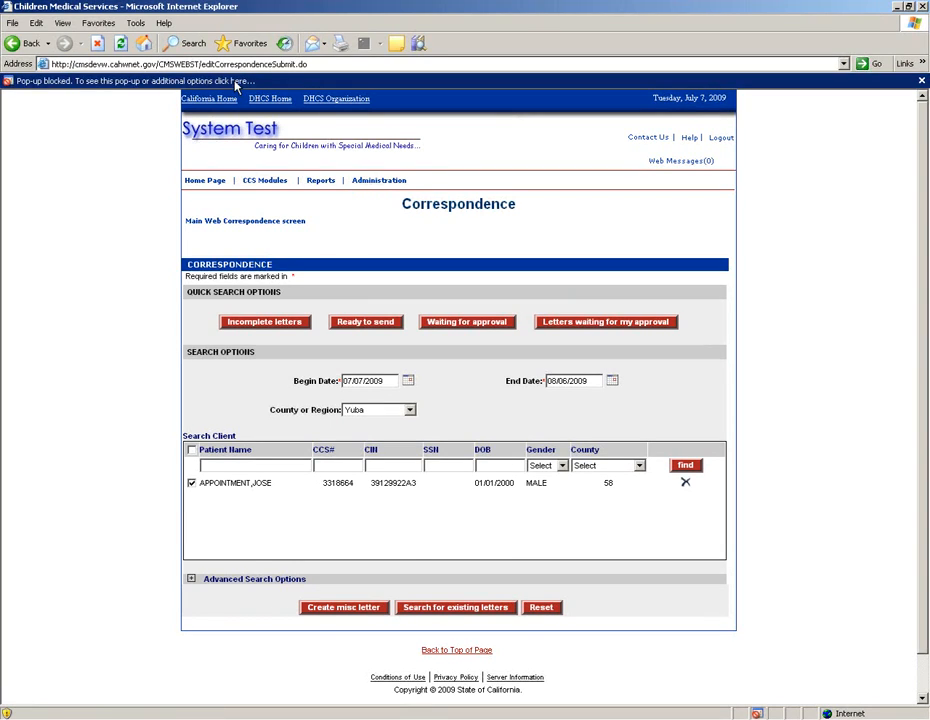
click(236, 84)
click(265, 98)
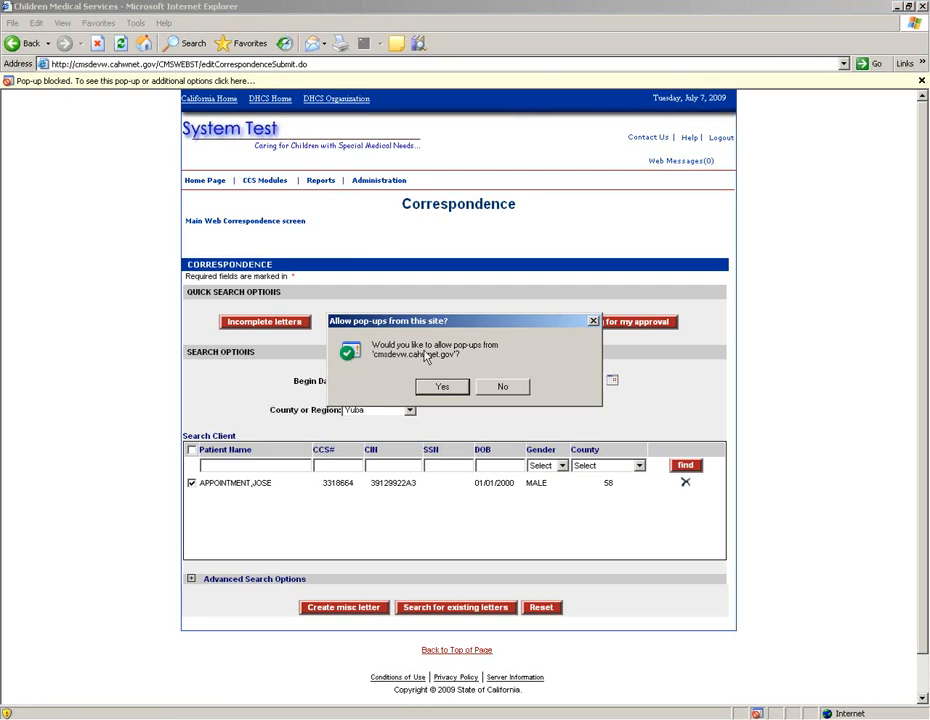
click(440, 388)
click(437, 402)
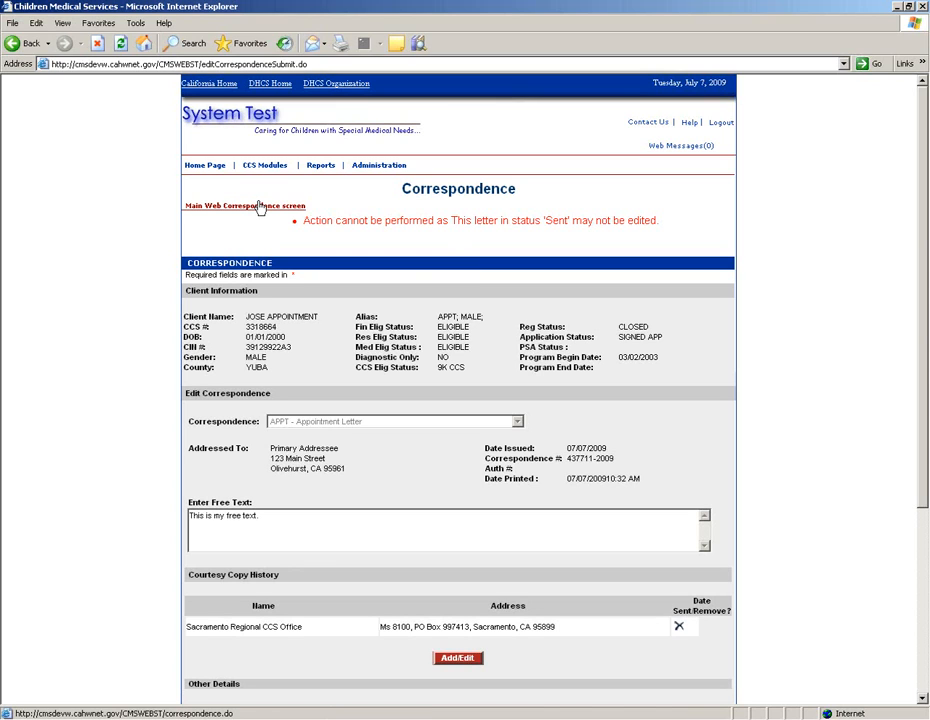
Step: Search the client's letters again from the main Correspondence screen, listing the new Sent and original Reissued letters
scroll(436, 318, down, 5)
scroll(436, 318, up, 5)
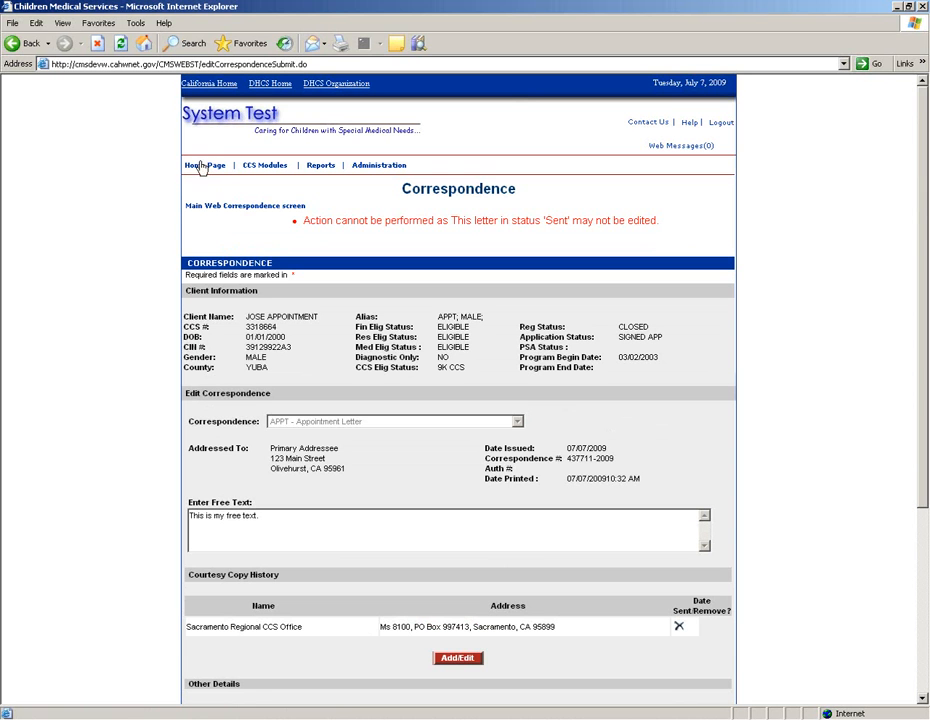
click(230, 206)
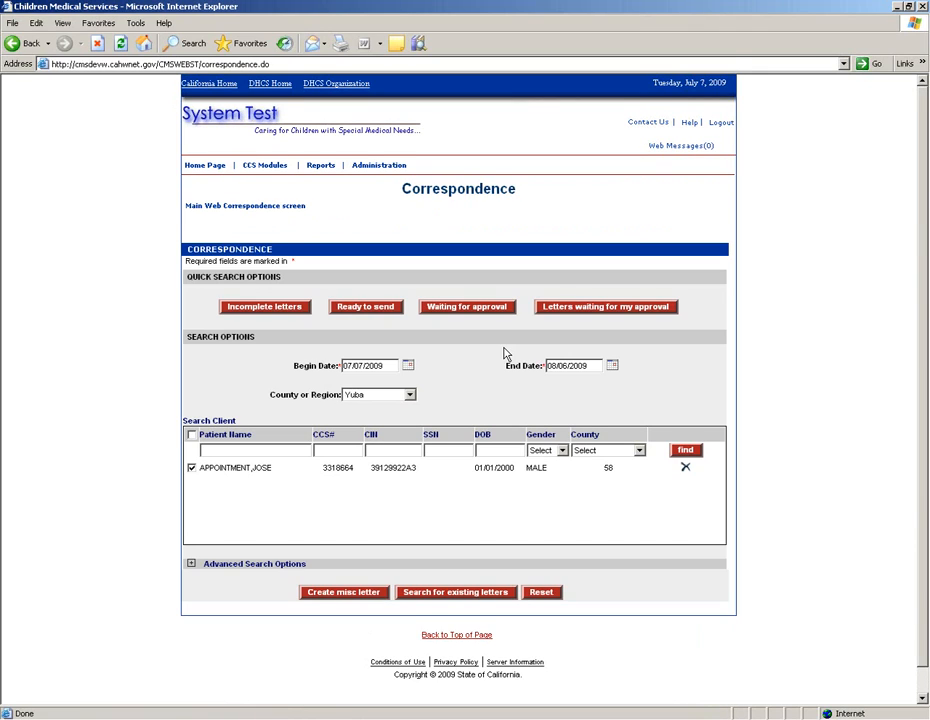
scroll(505, 353, down, 1)
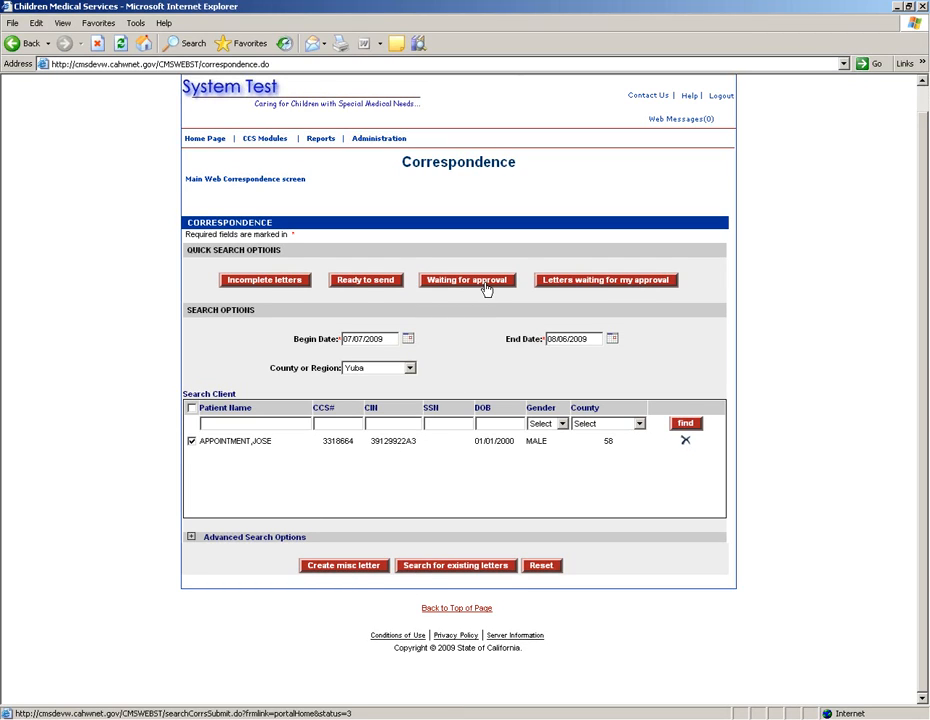
click(475, 565)
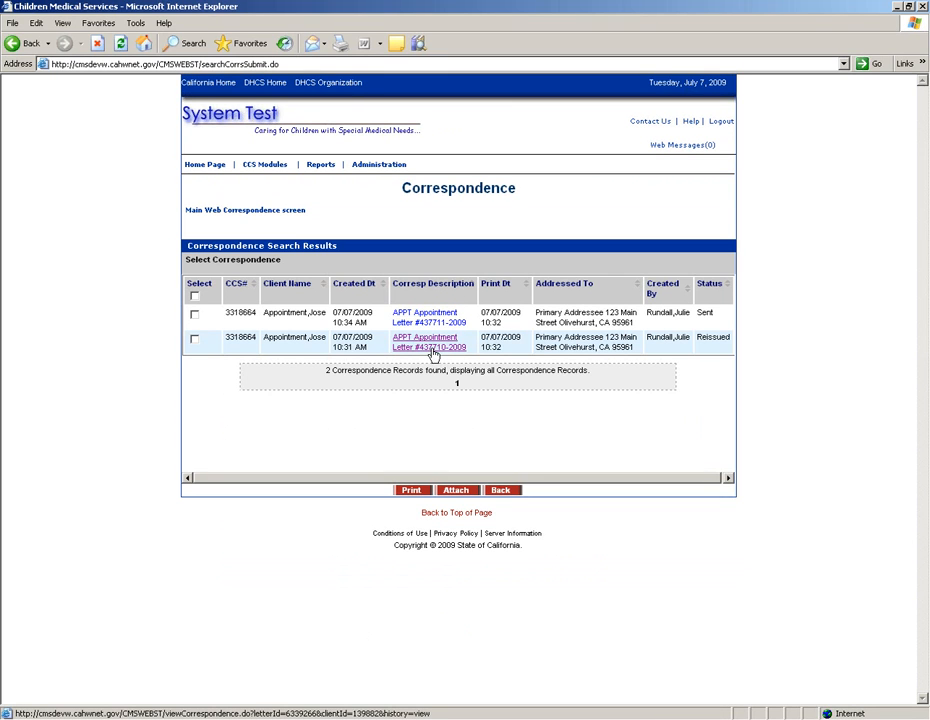
click(449, 318)
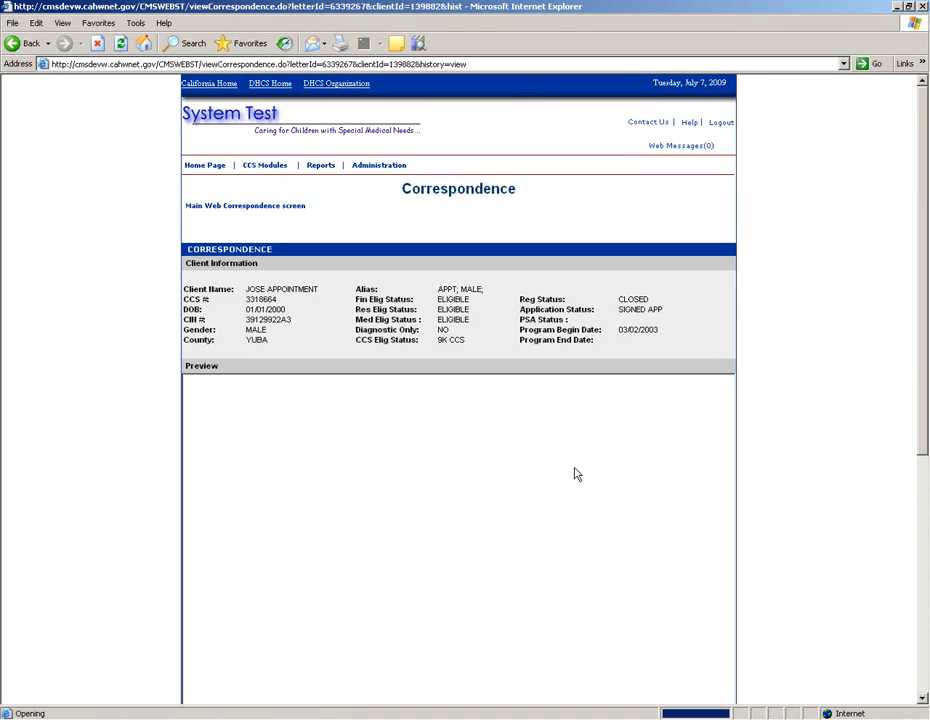
scroll(573, 475, down, 8)
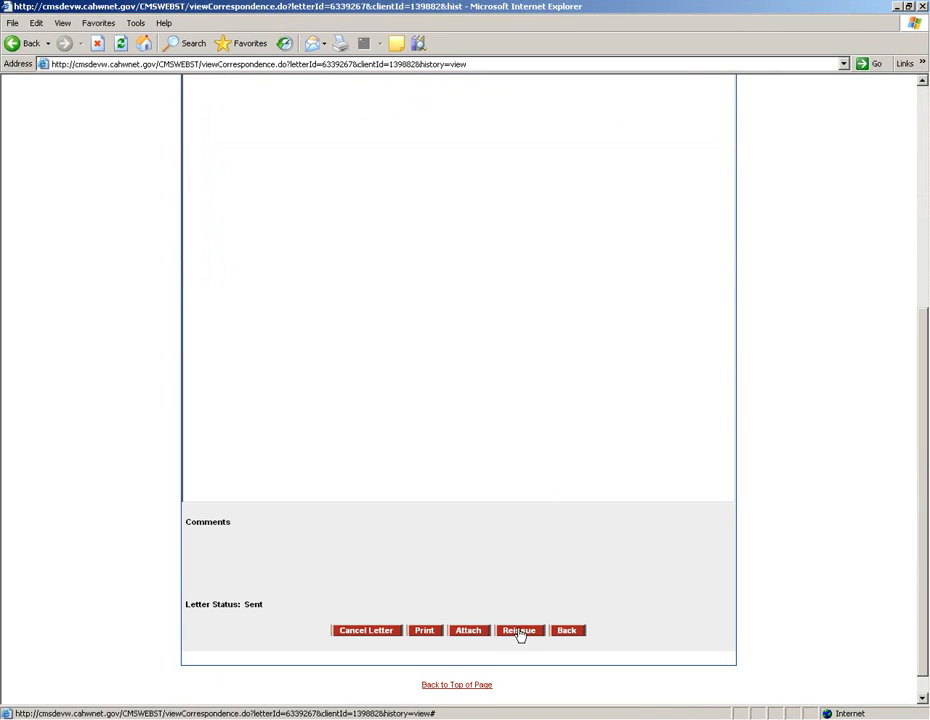
scroll(538, 519, up, 9)
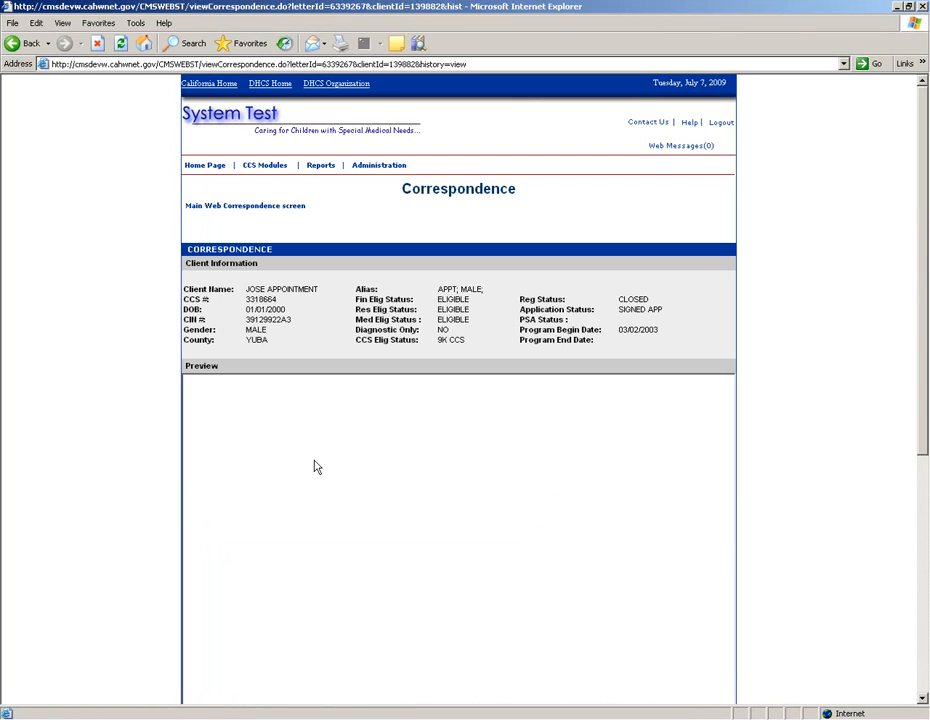
scroll(450, 512, down, 10)
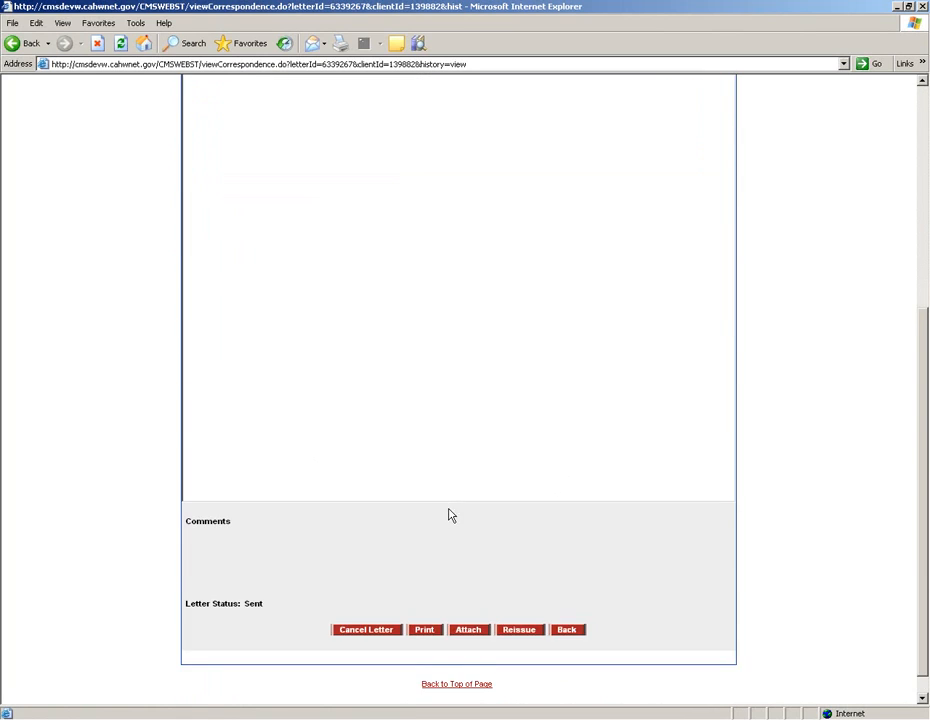
click(515, 606)
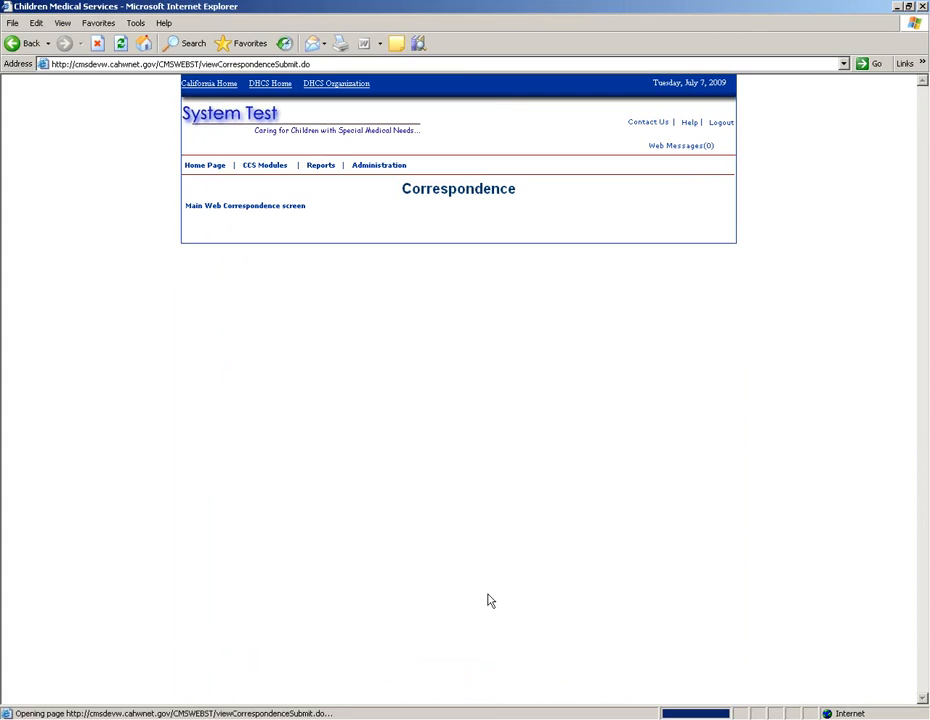
scroll(473, 560, down, 8)
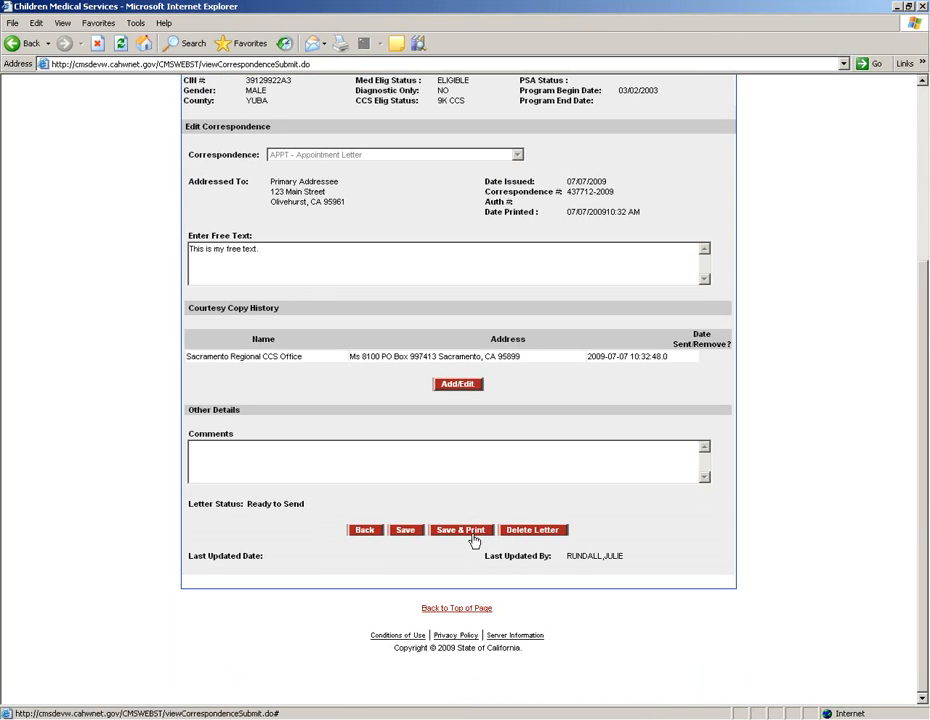
click(474, 532)
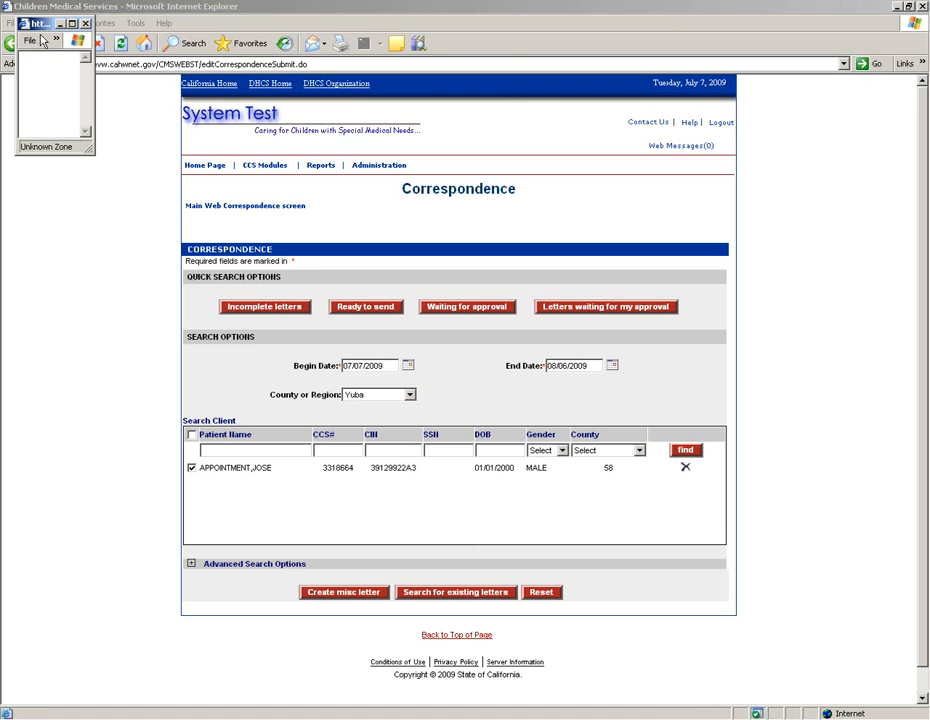
click(73, 26)
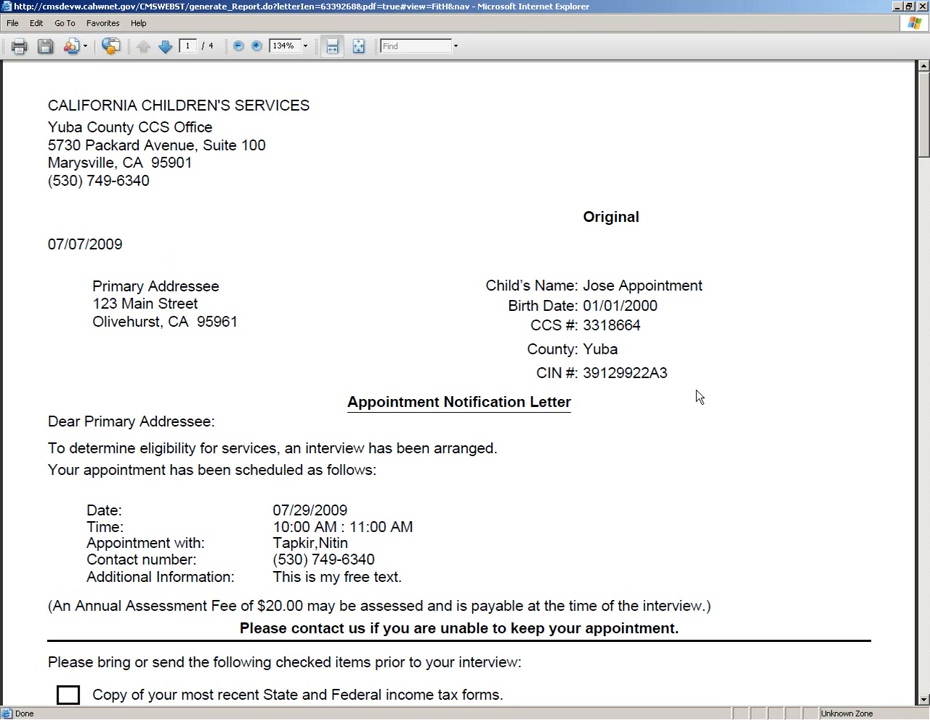
scroll(390, 381, down, 2)
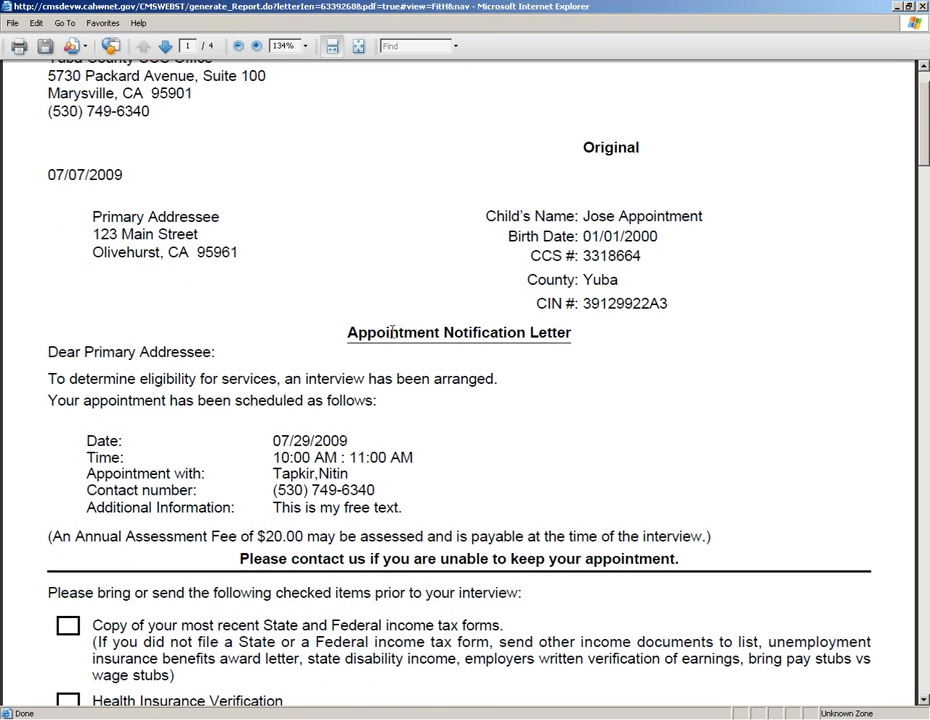
scroll(390, 367, down, 4)
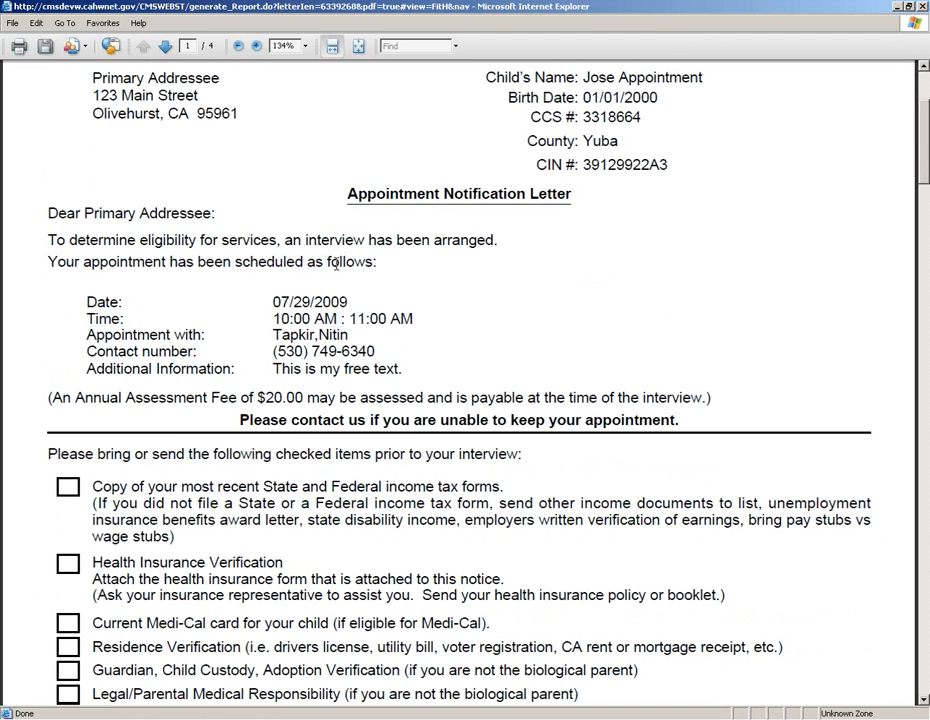
scroll(407, 338, down, 3)
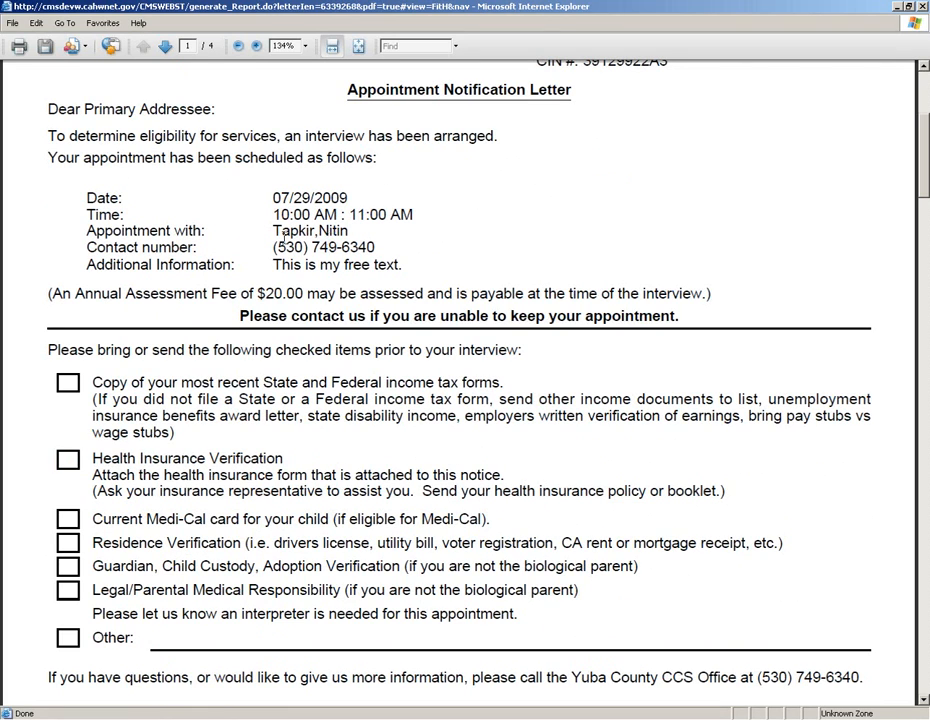
scroll(369, 265, down, 1)
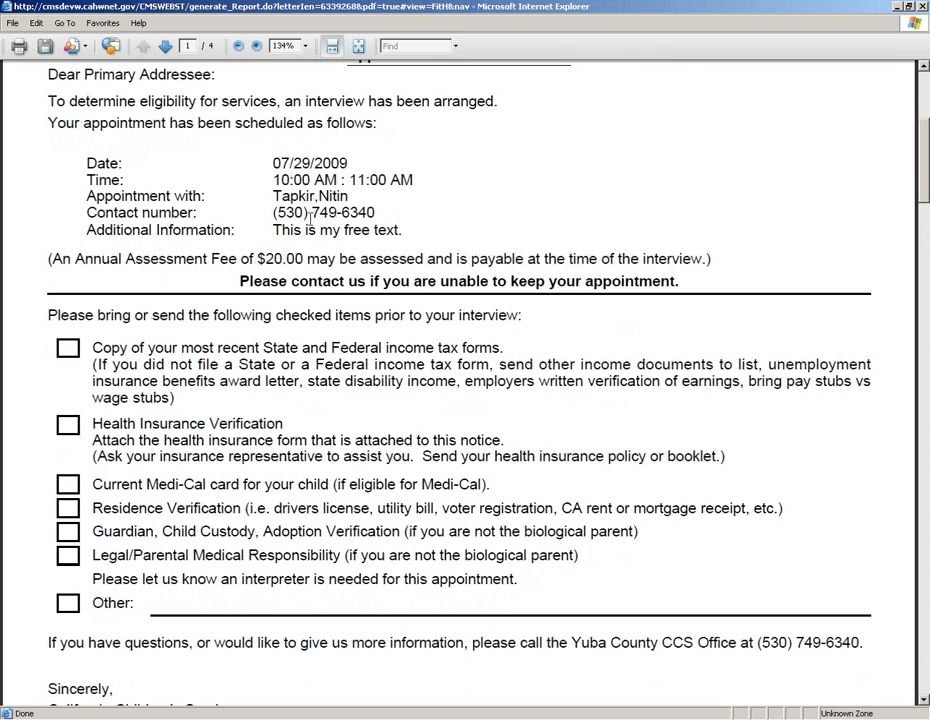
scroll(452, 238, down, 2)
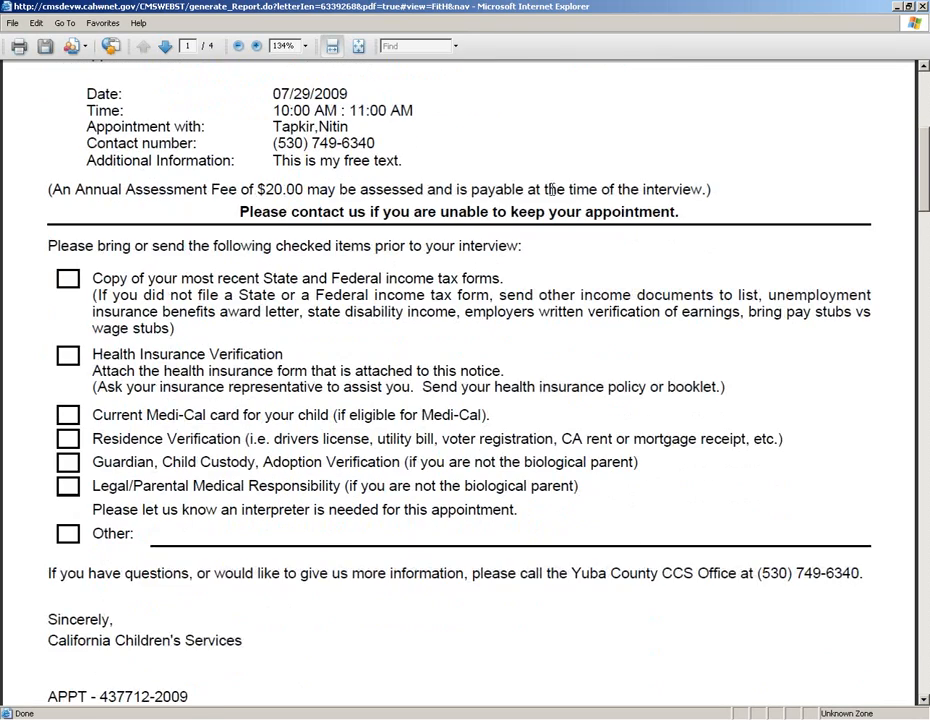
scroll(246, 256, down, 2)
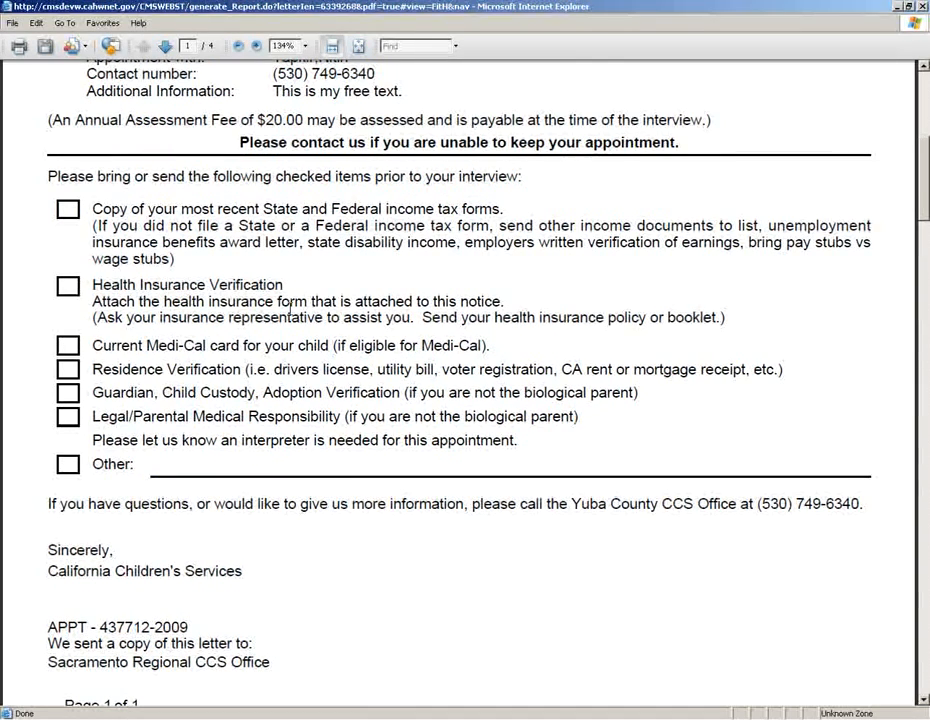
scroll(282, 265, down, 1)
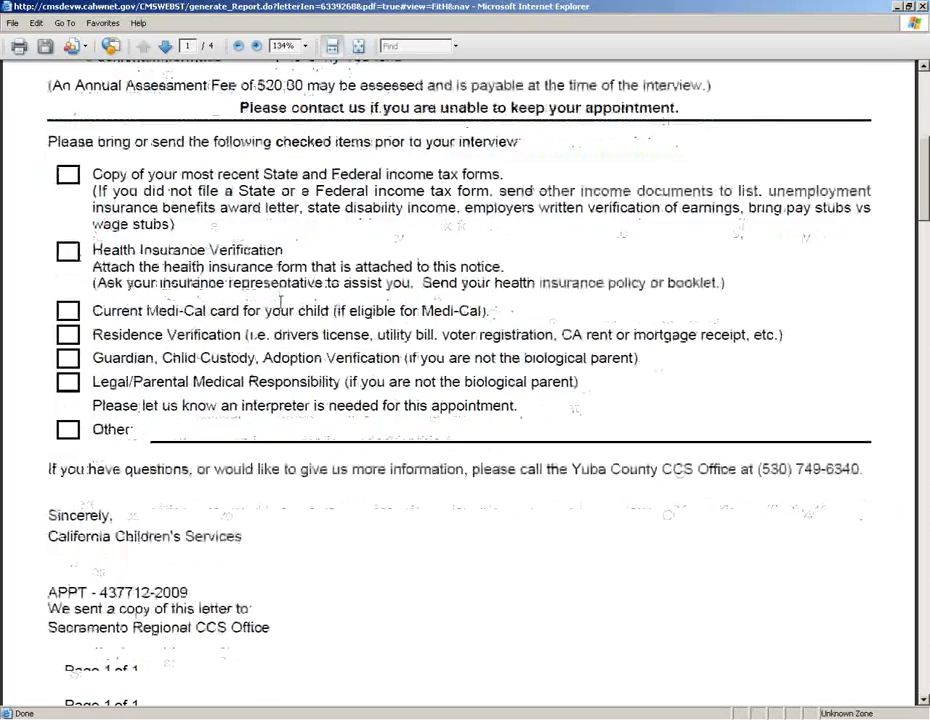
scroll(282, 265, up, 1)
scroll(283, 301, down, 1)
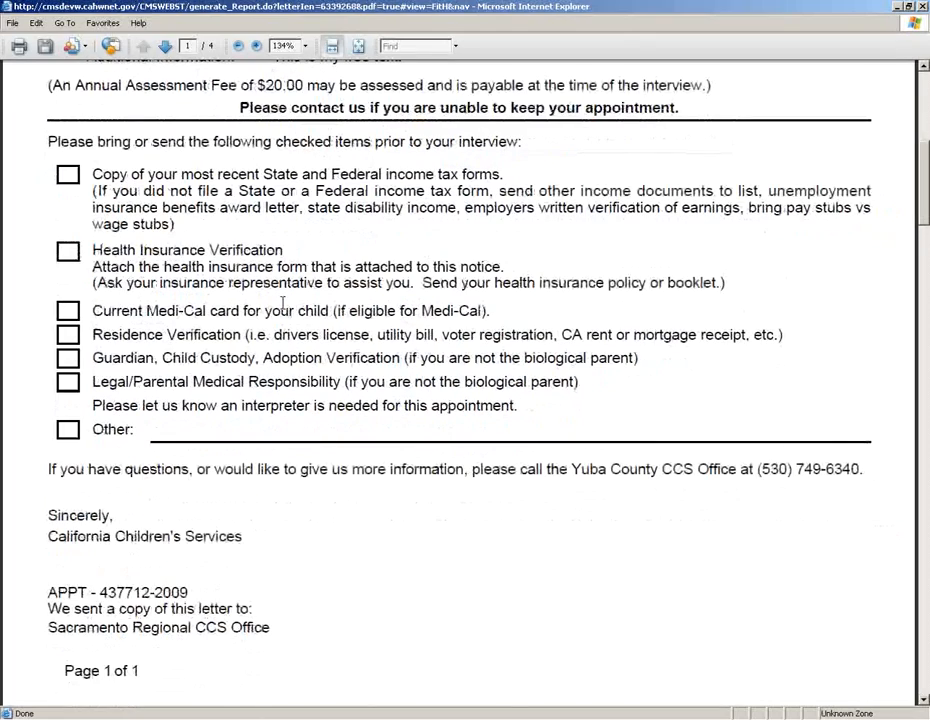
scroll(283, 303, down, 8)
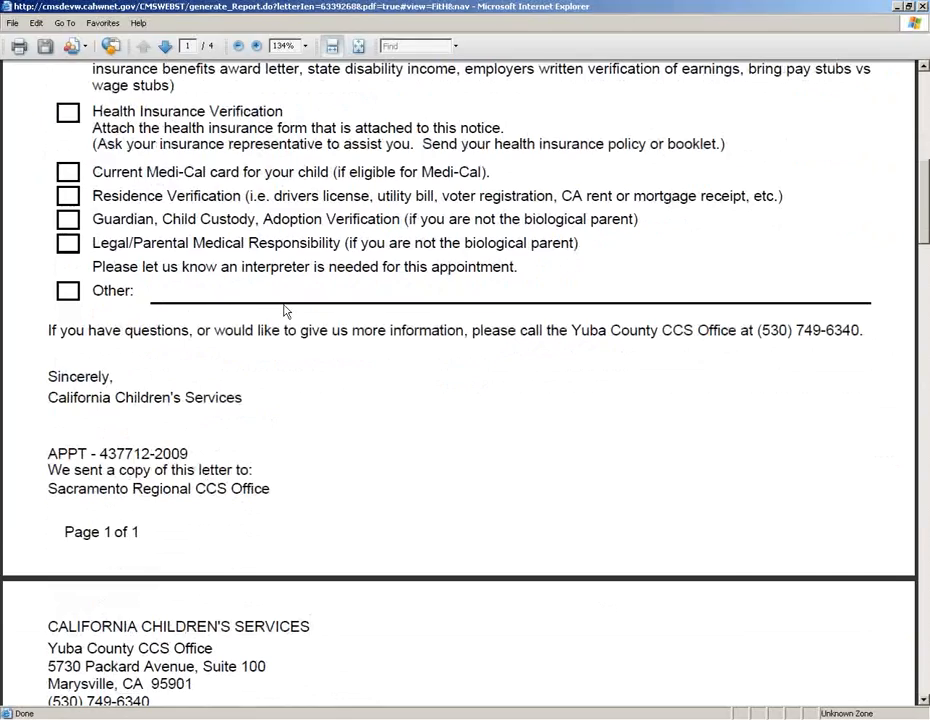
Step: Review the courtesy copy and Spanish pages of the four-page letter, then close the PDF window
scroll(286, 311, down, 9)
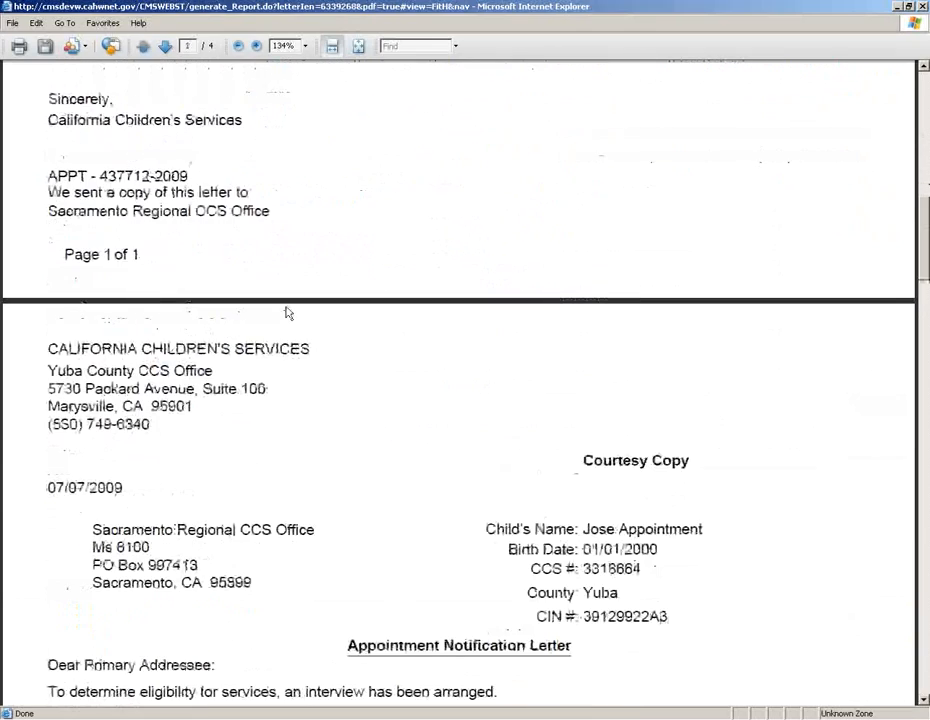
scroll(377, 365, down, 5)
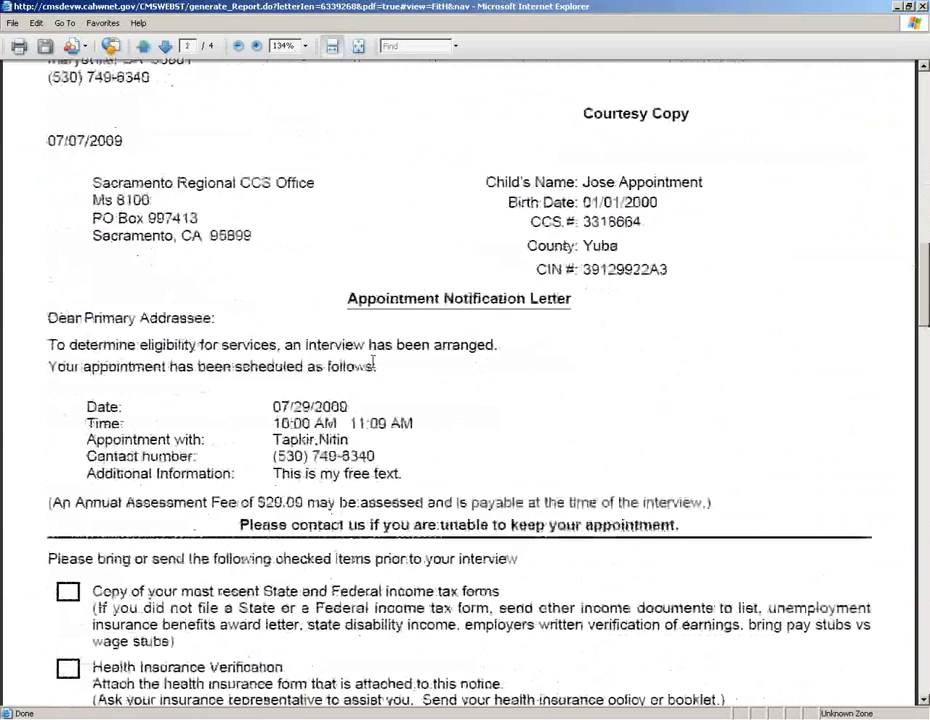
scroll(375, 360, up, 14)
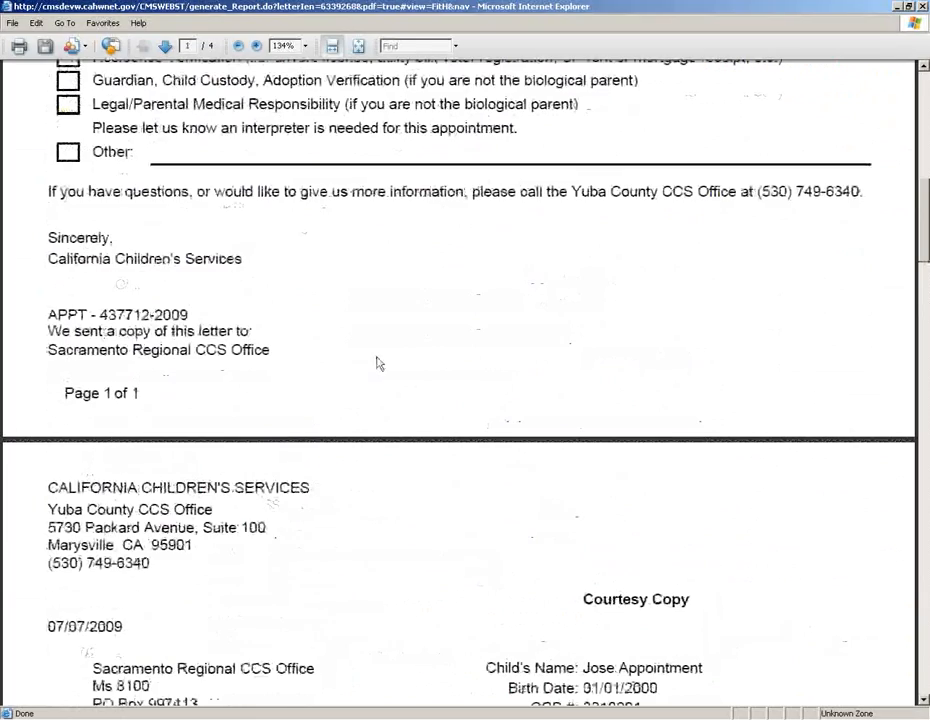
scroll(377, 354, up, 6)
scroll(377, 360, down, 10)
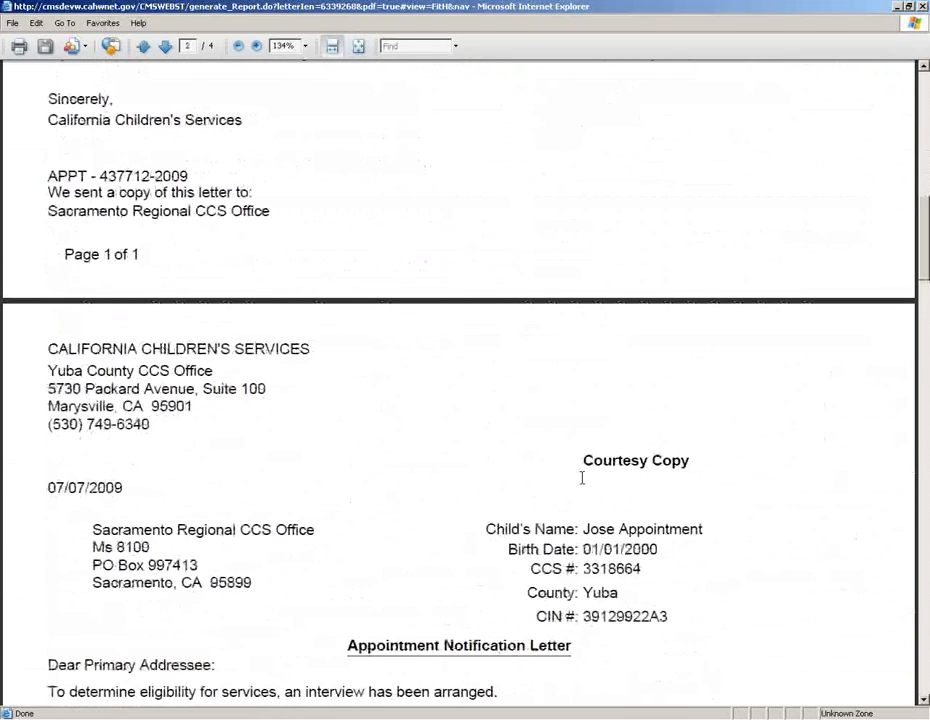
scroll(300, 478, down, 5)
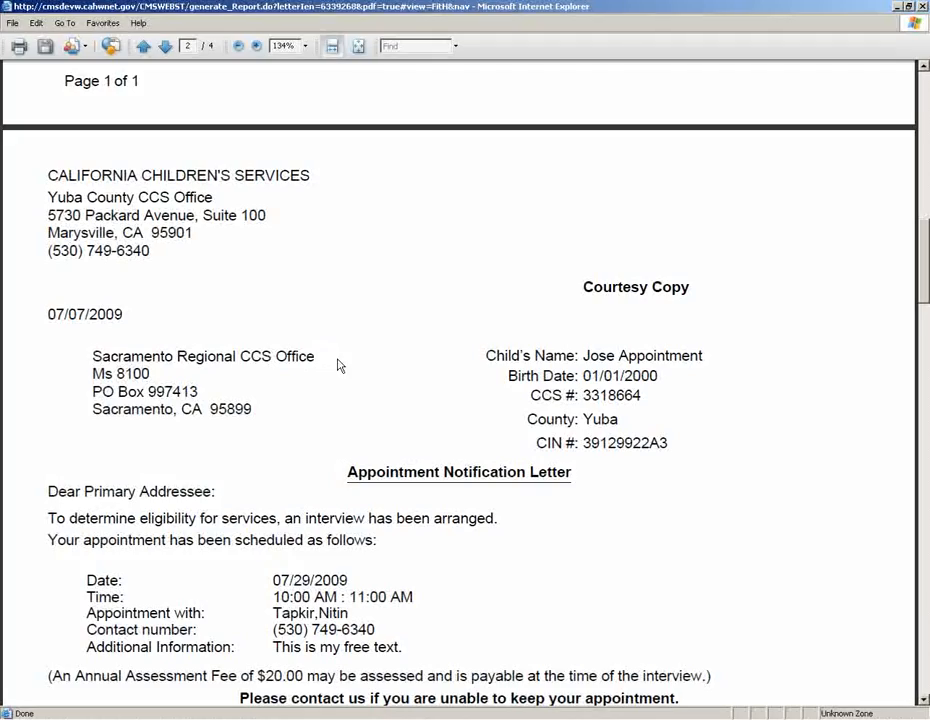
scroll(357, 353, down, 6)
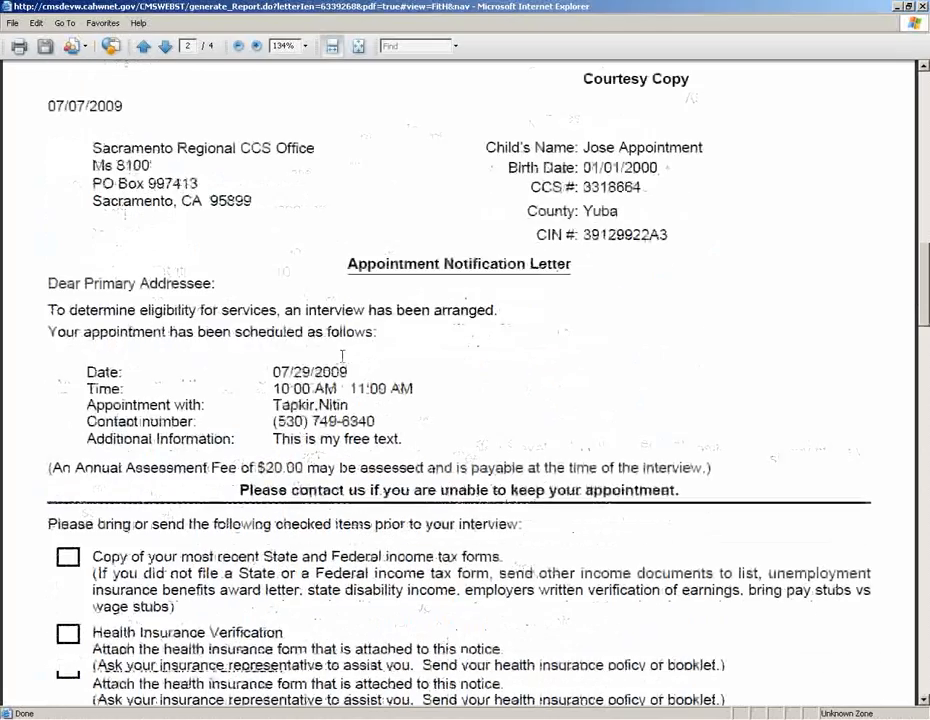
scroll(342, 355, down, 20)
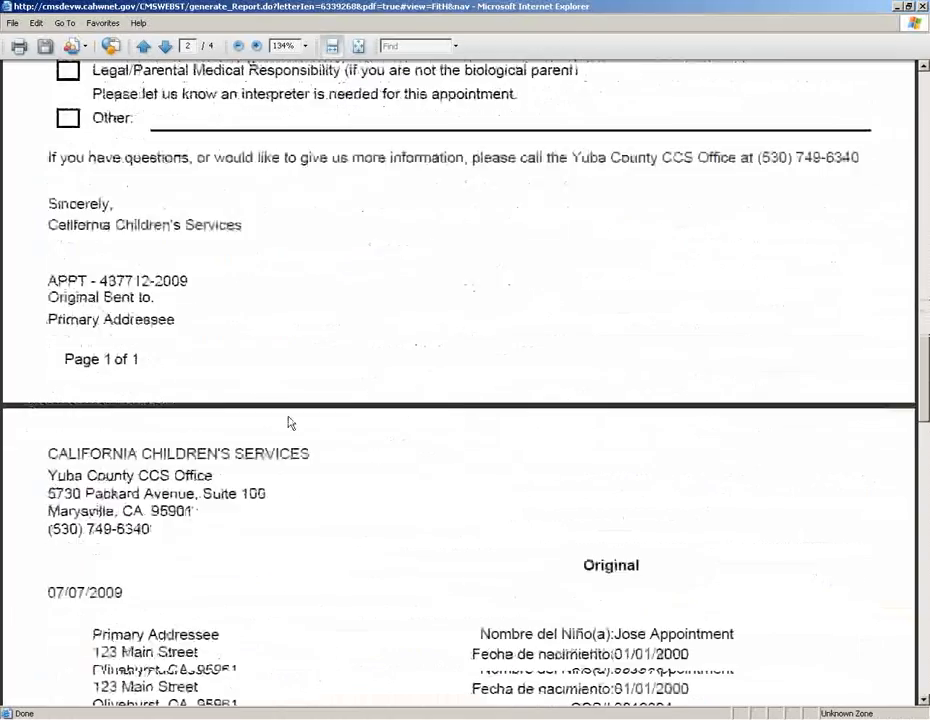
scroll(290, 423, down, 12)
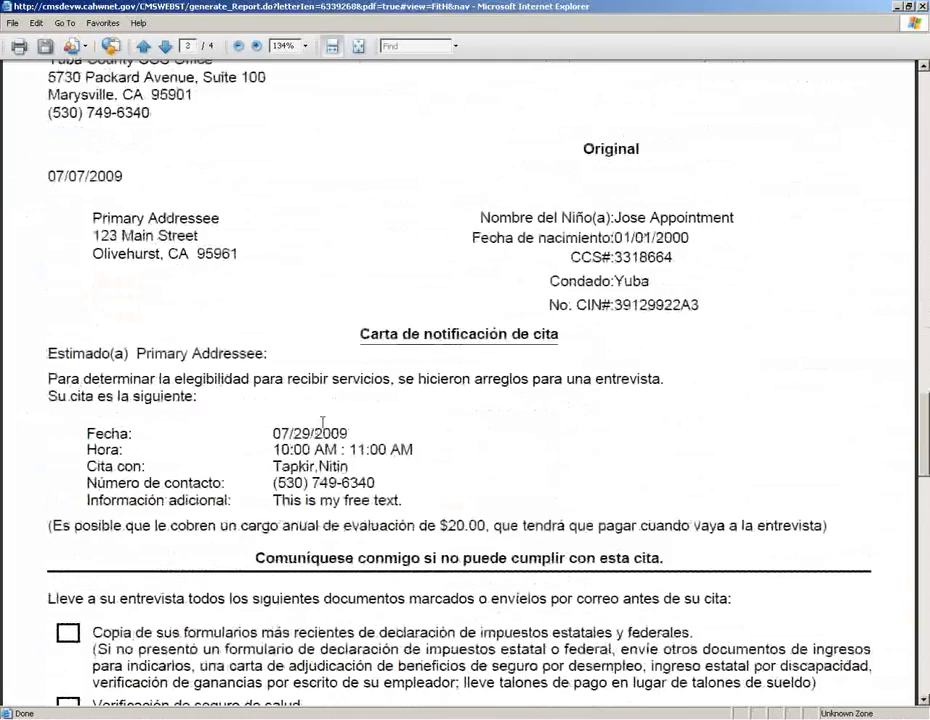
scroll(328, 410, down, 10)
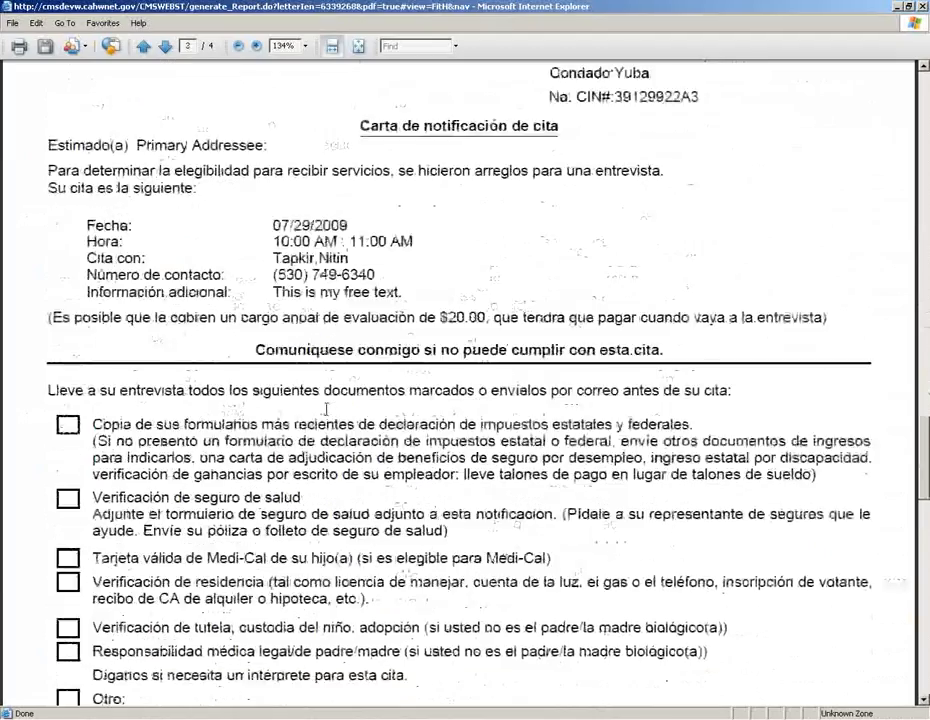
scroll(327, 409, down, 12)
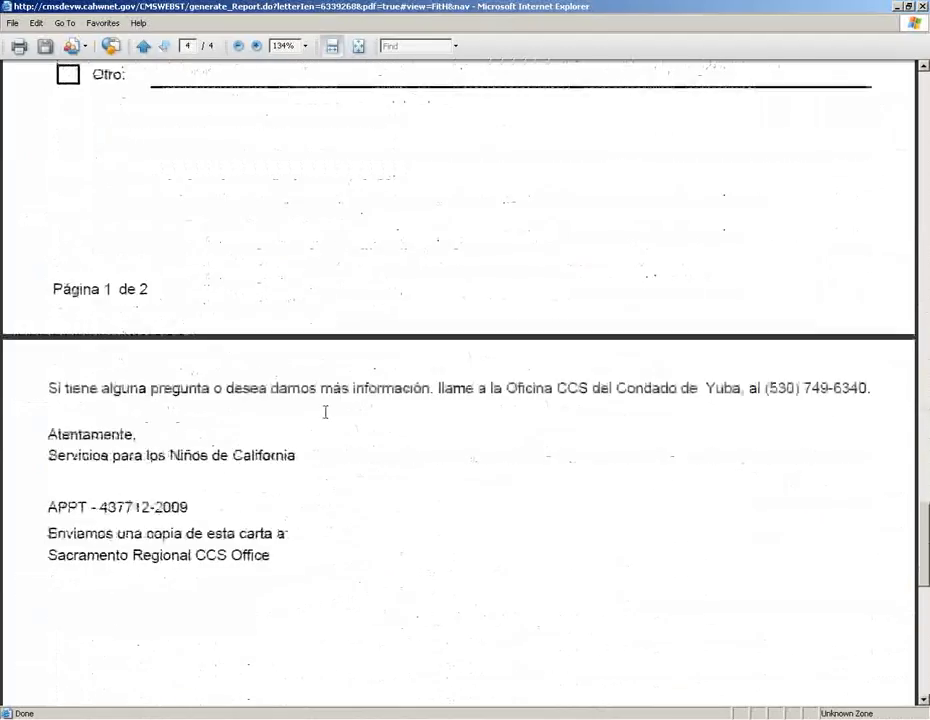
scroll(332, 422, up, 15)
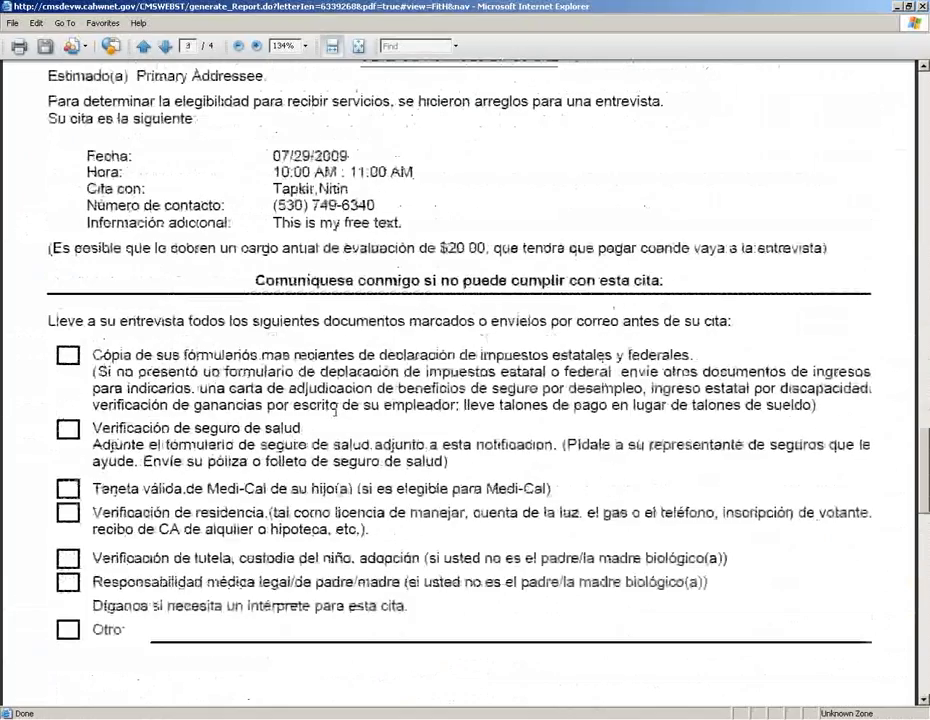
scroll(322, 411, up, 20)
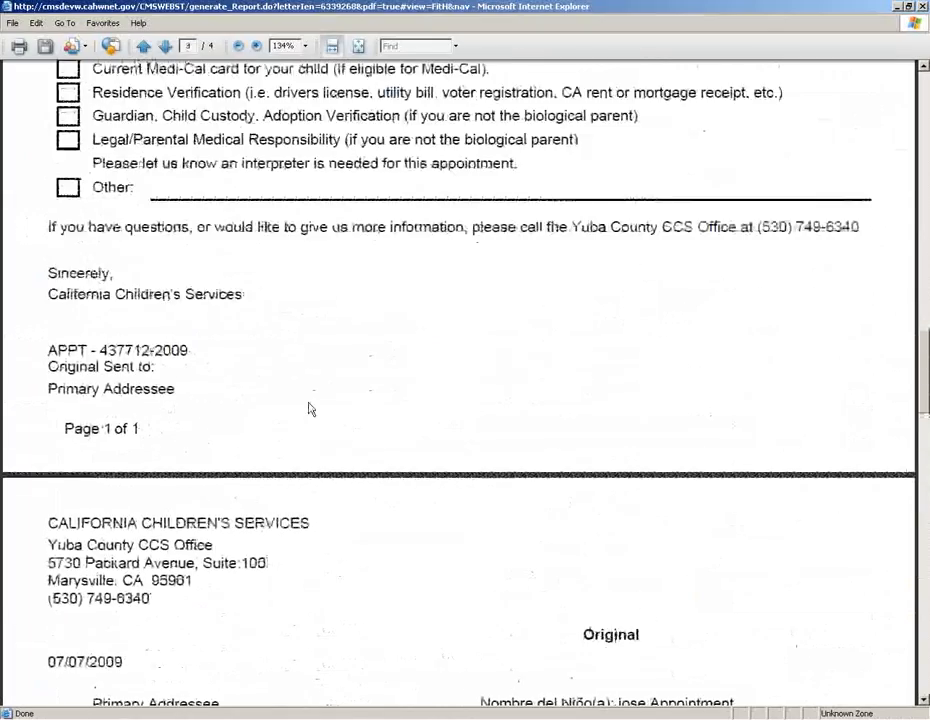
scroll(313, 390, up, 20)
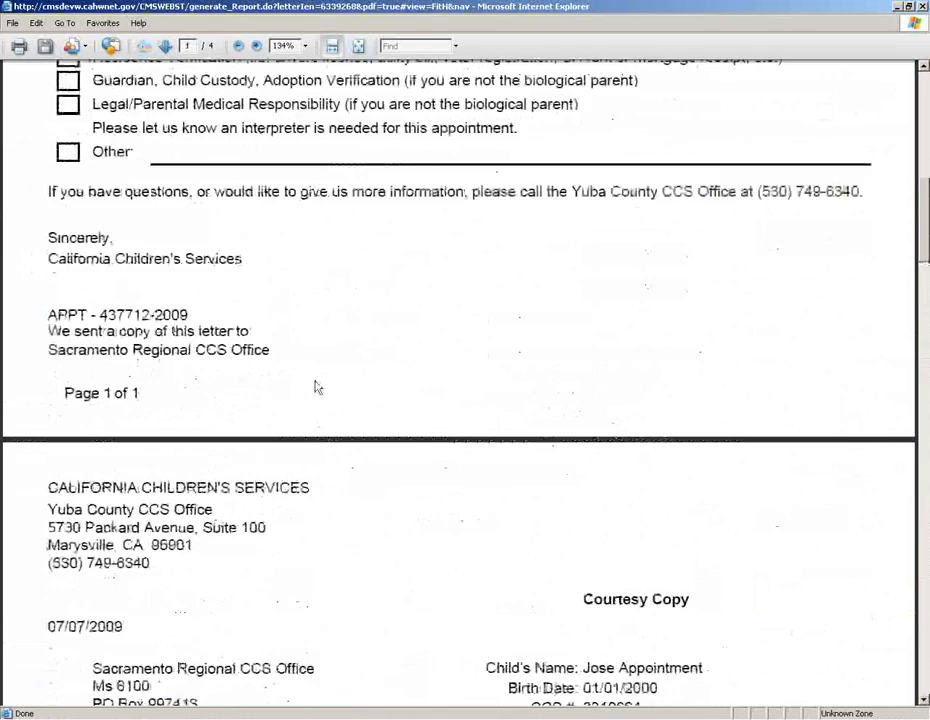
scroll(316, 385, up, 20)
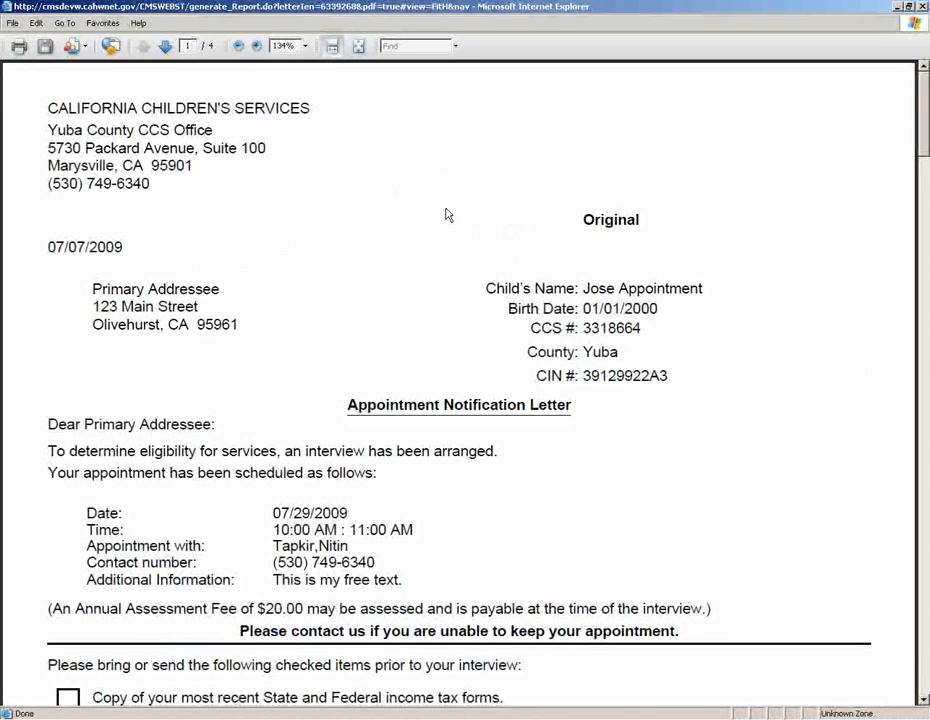
click(923, 7)
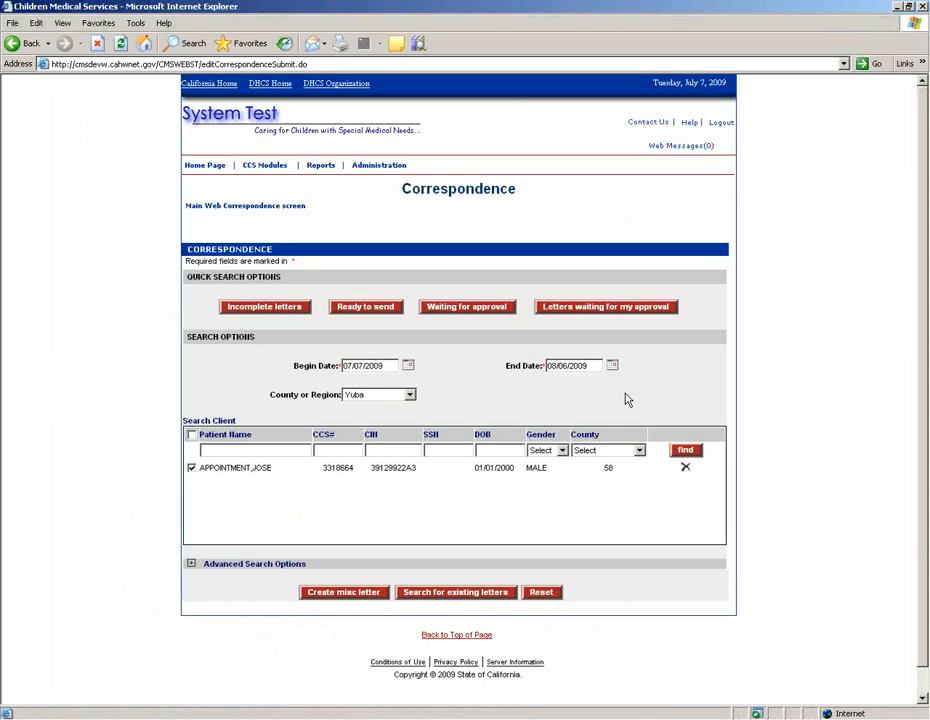
Step: Search the client's existing appointments in Appt. Scheduling and open the 07/13/2009 4:00 PM booking
mouse_move(265, 165)
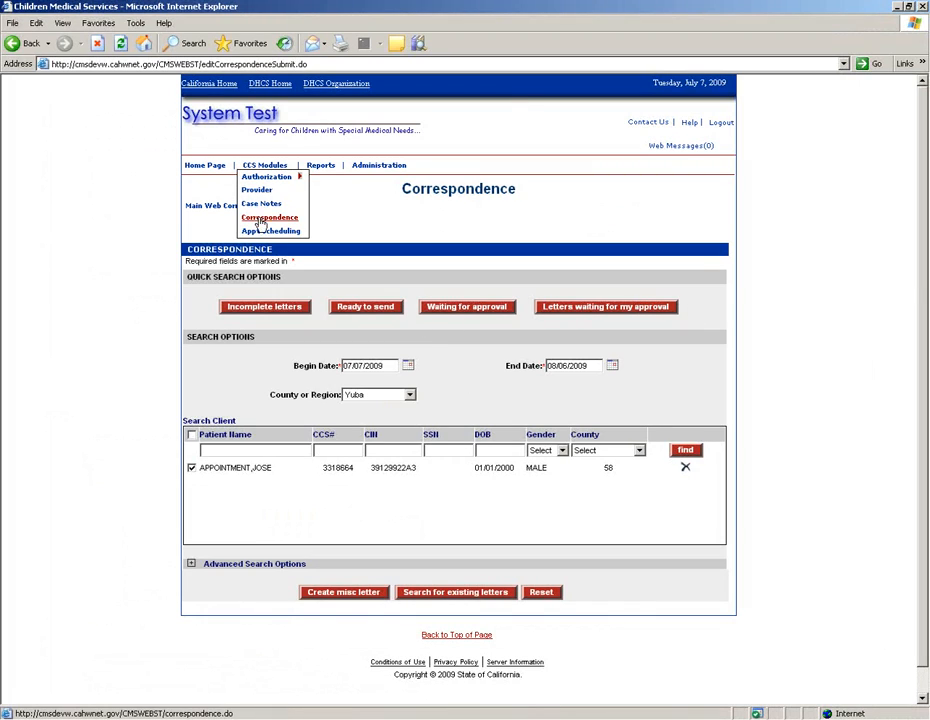
click(288, 231)
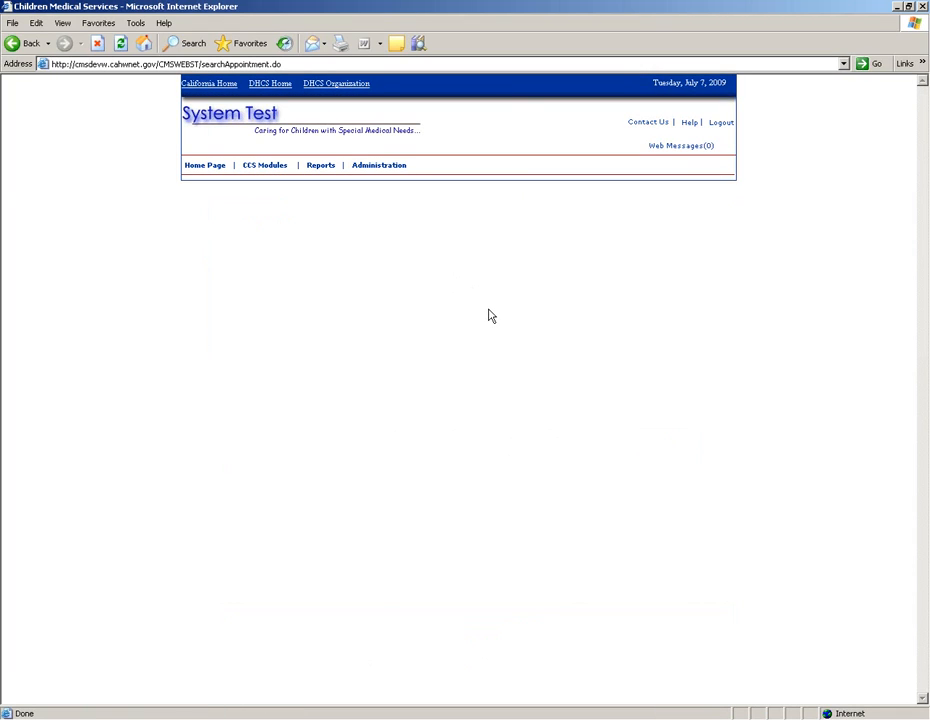
scroll(440, 520, down, 2)
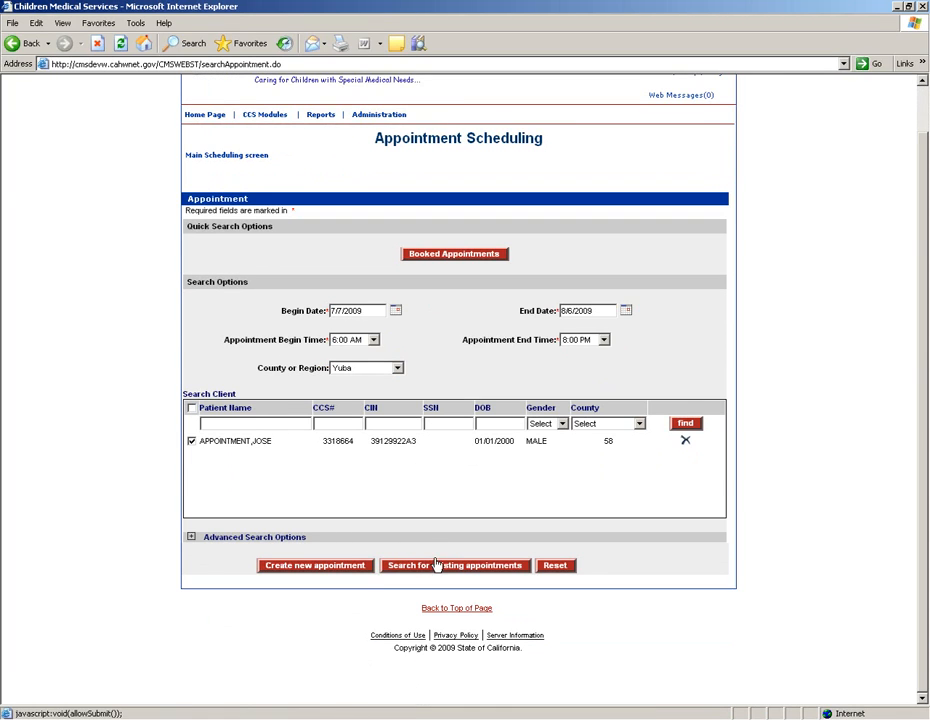
click(434, 566)
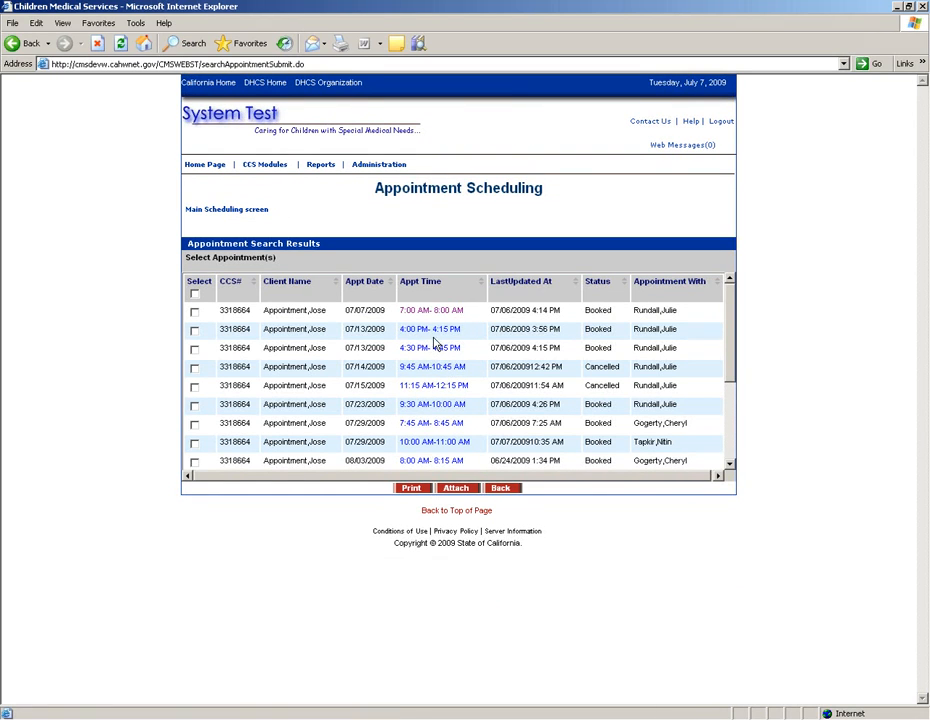
click(427, 334)
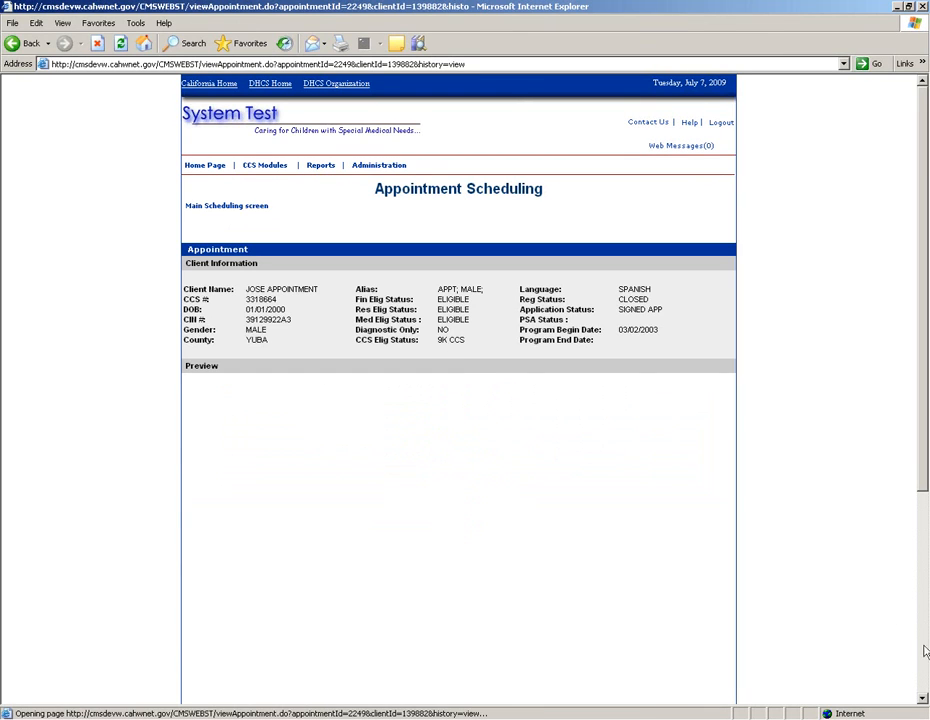
Step: Open the 07/13/2009 4:00 PM Annual F/R In Office appointment for editing
click(925, 668)
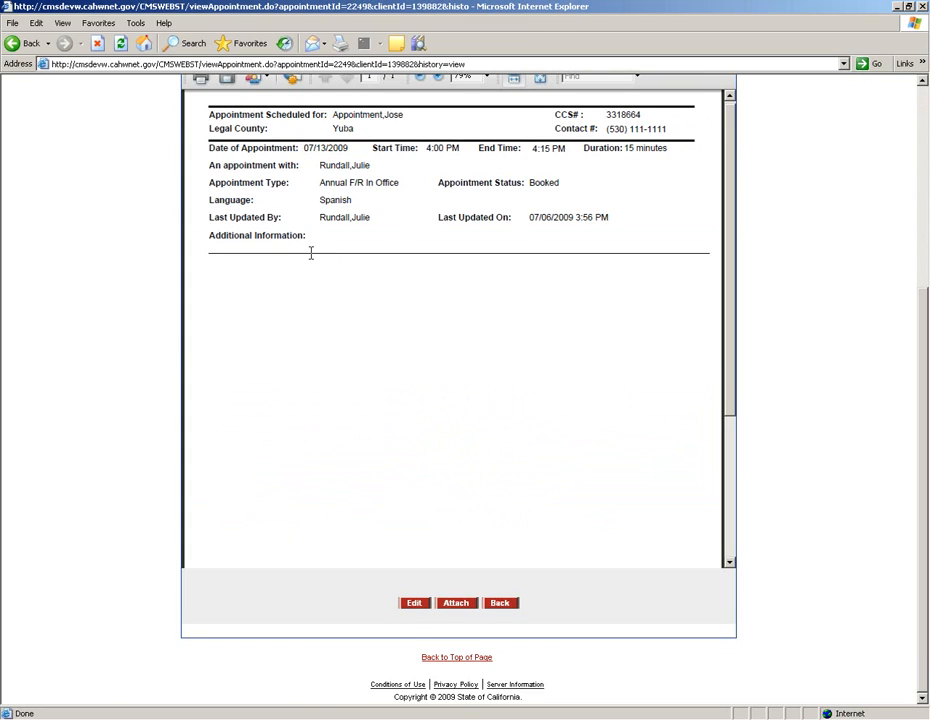
click(414, 603)
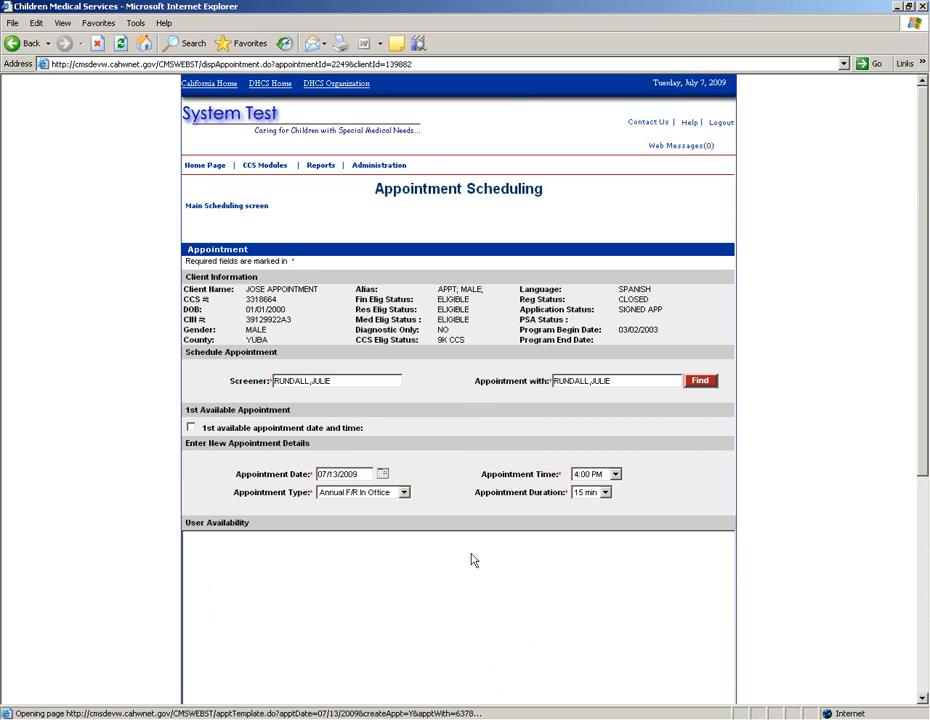
Step: Change the appointment date to 07/14/2009 and the time to 4:15 PM
scroll(495, 551, down, 2)
scroll(495, 552, up, 1)
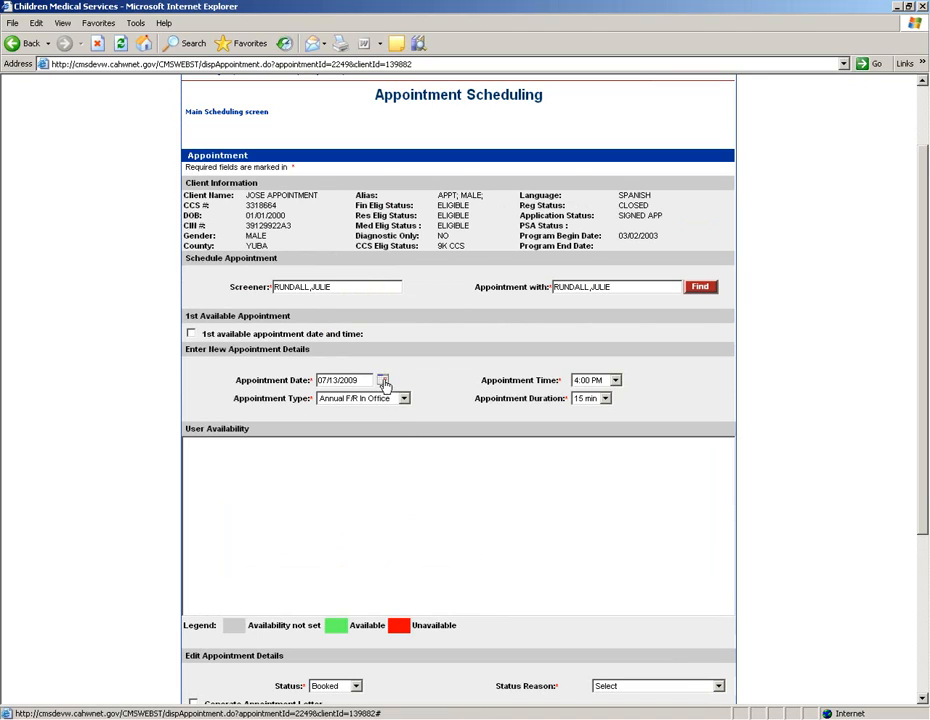
click(383, 381)
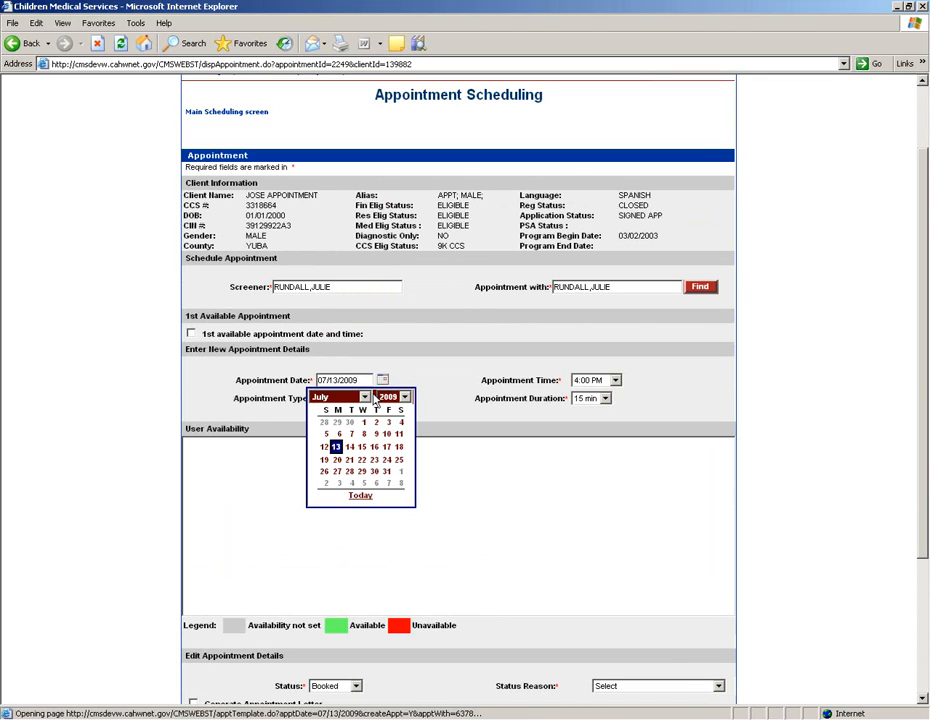
click(350, 450)
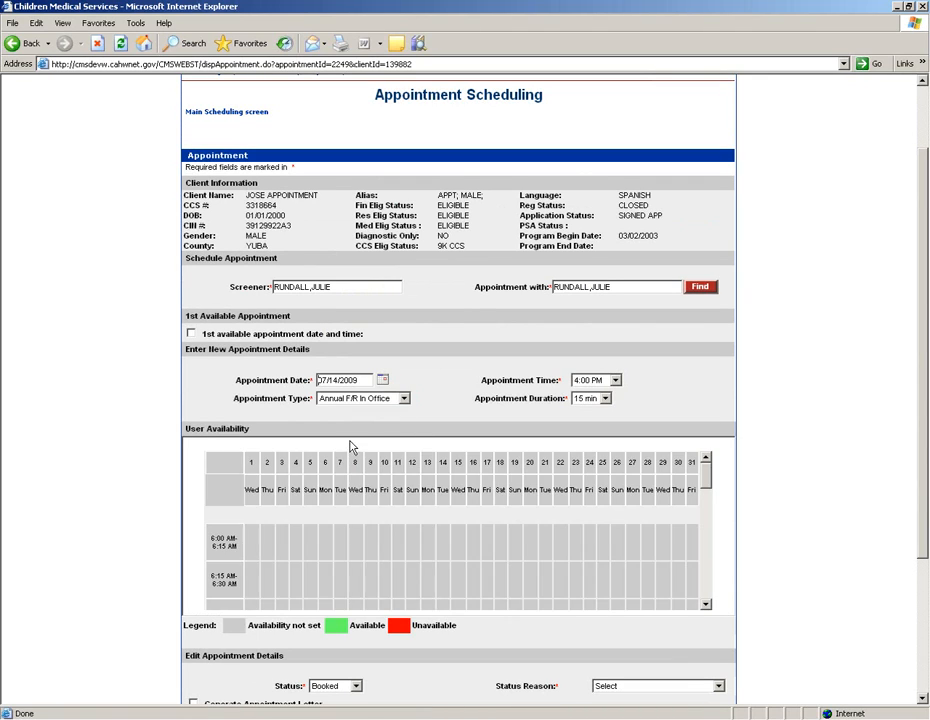
click(592, 381)
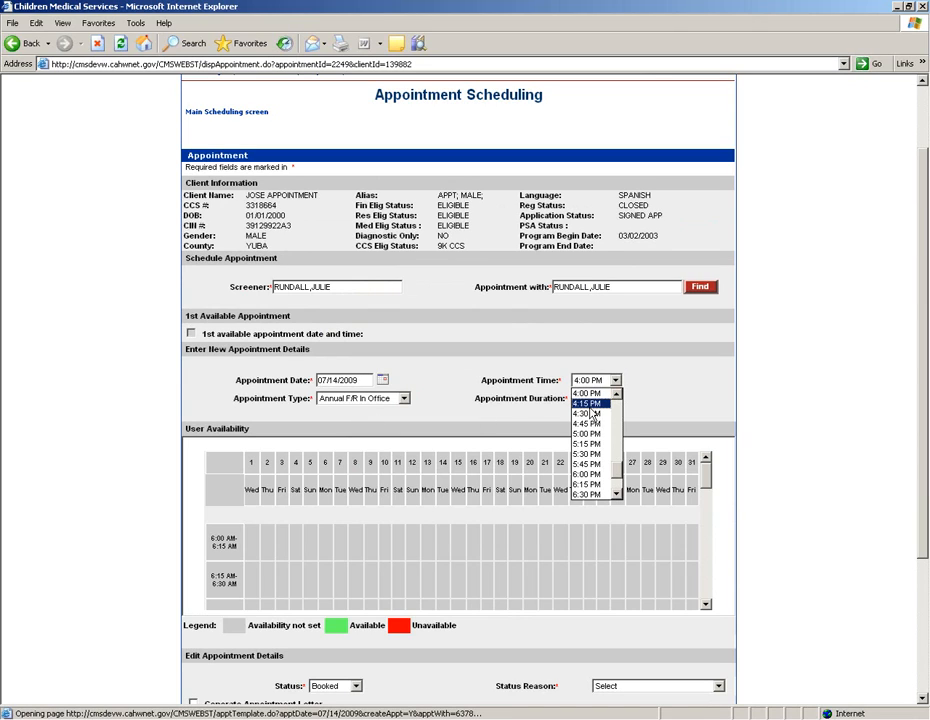
click(590, 404)
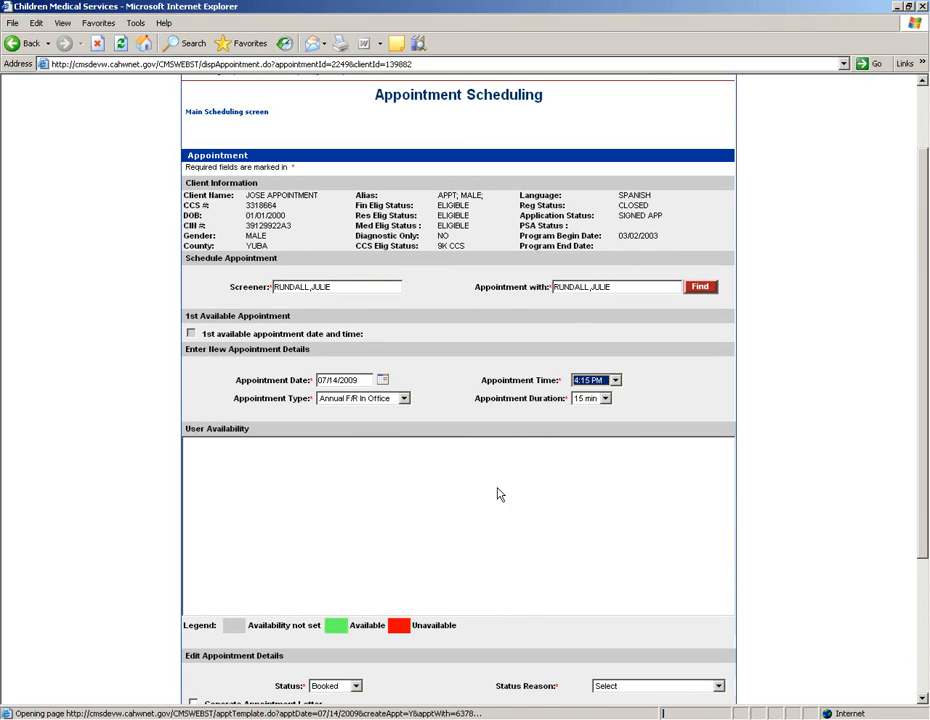
Step: Generate an appointment letter, give reason 'Conflicting appointment for family', and save the rescheduled appointment
click(923, 686)
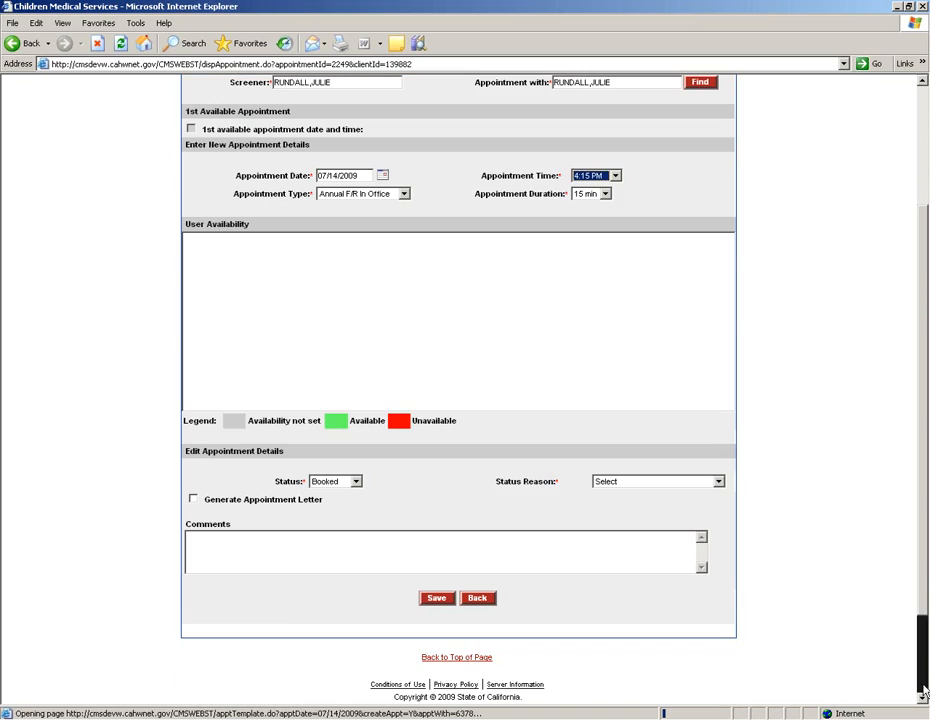
click(193, 500)
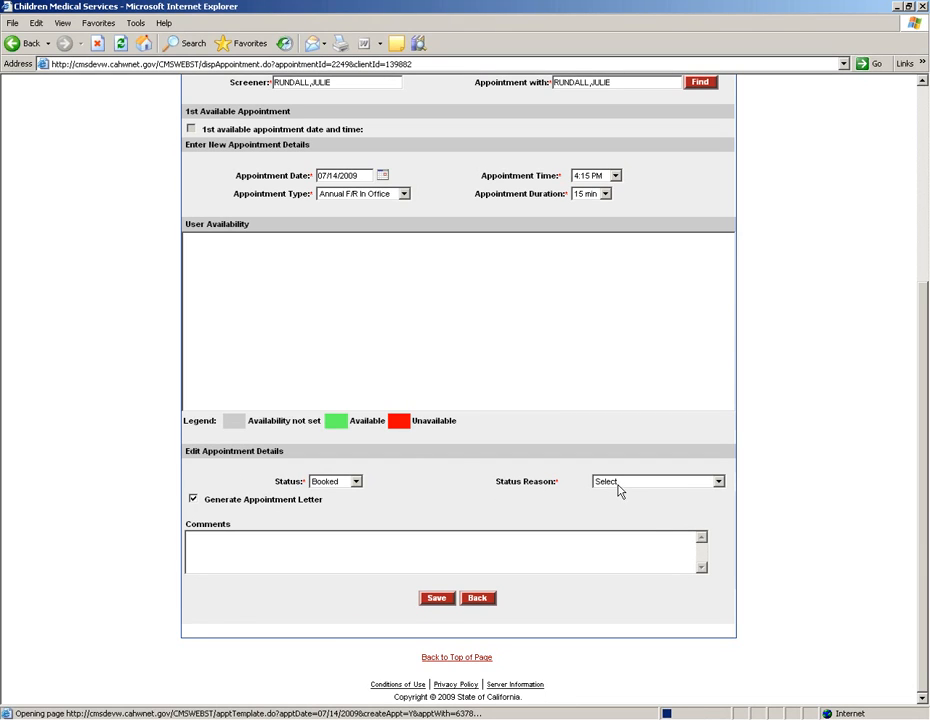
click(662, 484)
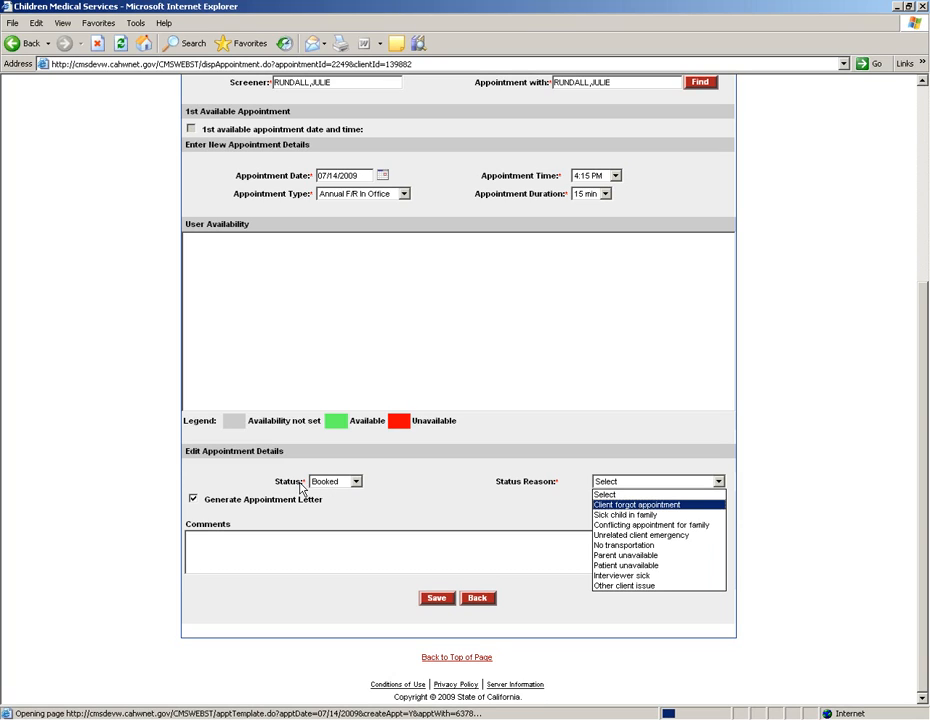
click(608, 525)
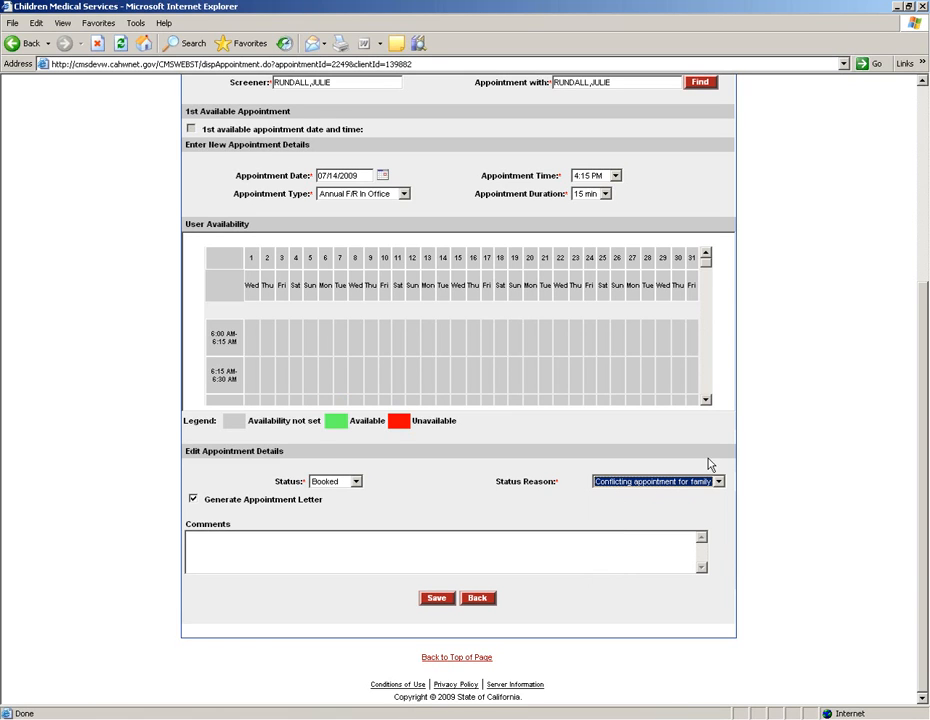
click(706, 398)
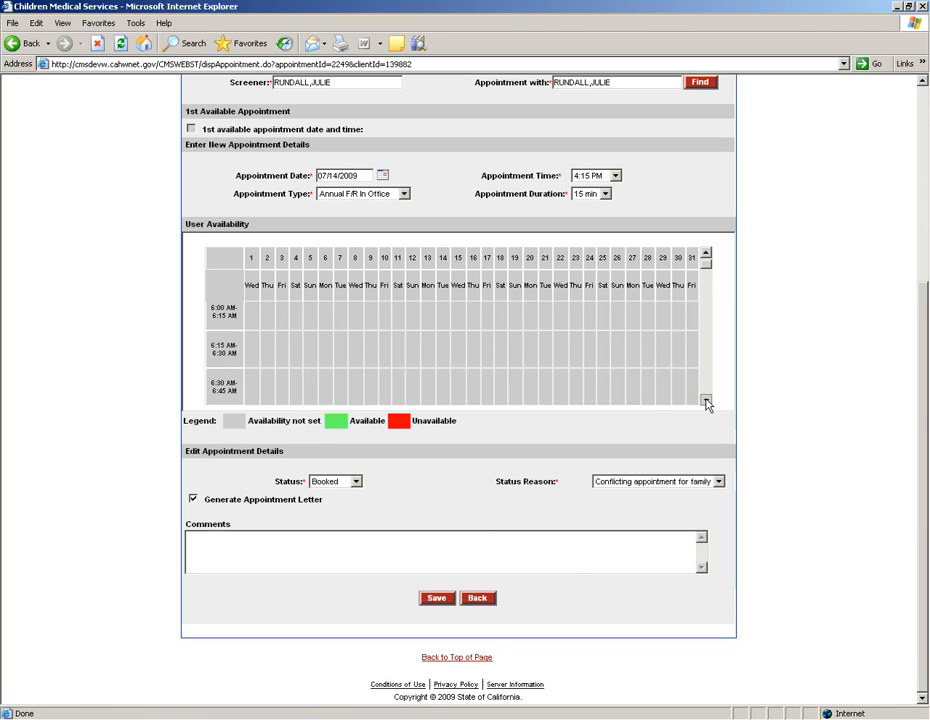
click(440, 601)
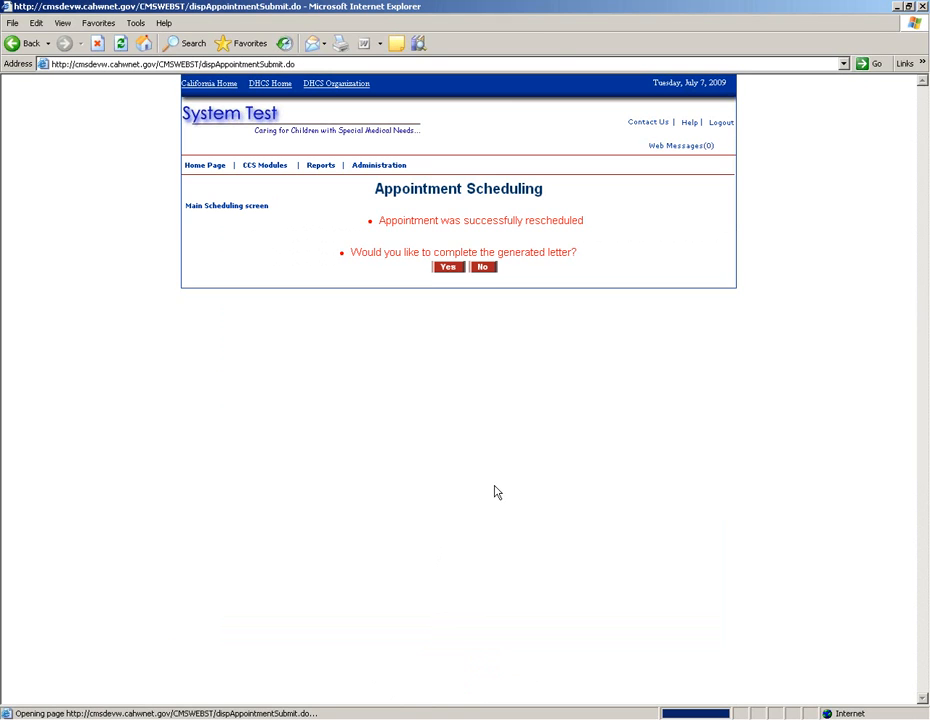
Step: Agree to complete the generated letter and save it for printing
scroll(480, 561, down, 1)
scroll(470, 555, up, 1)
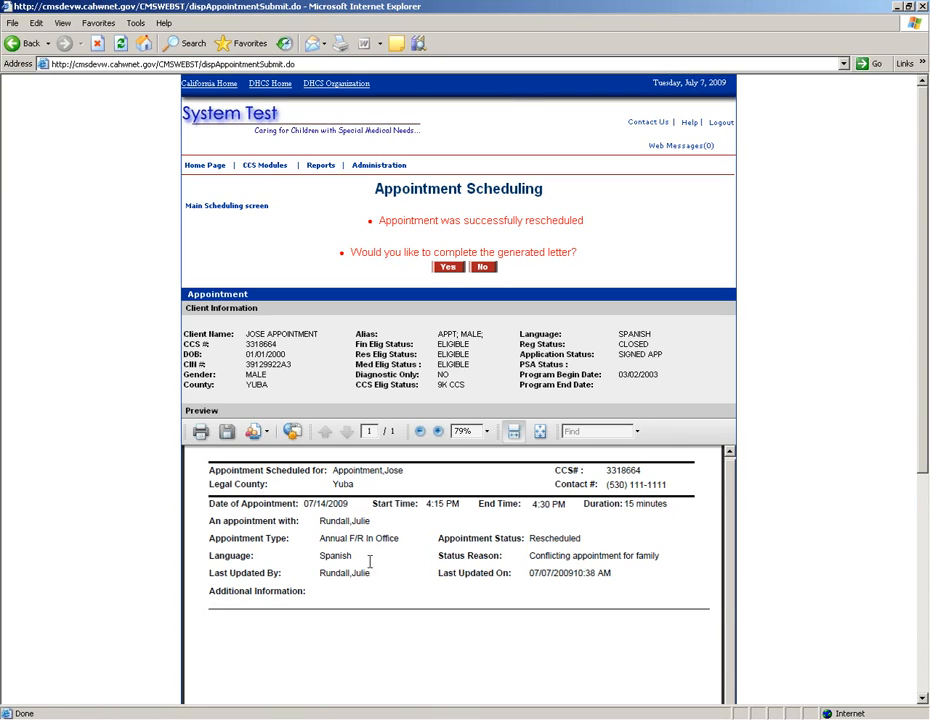
click(449, 268)
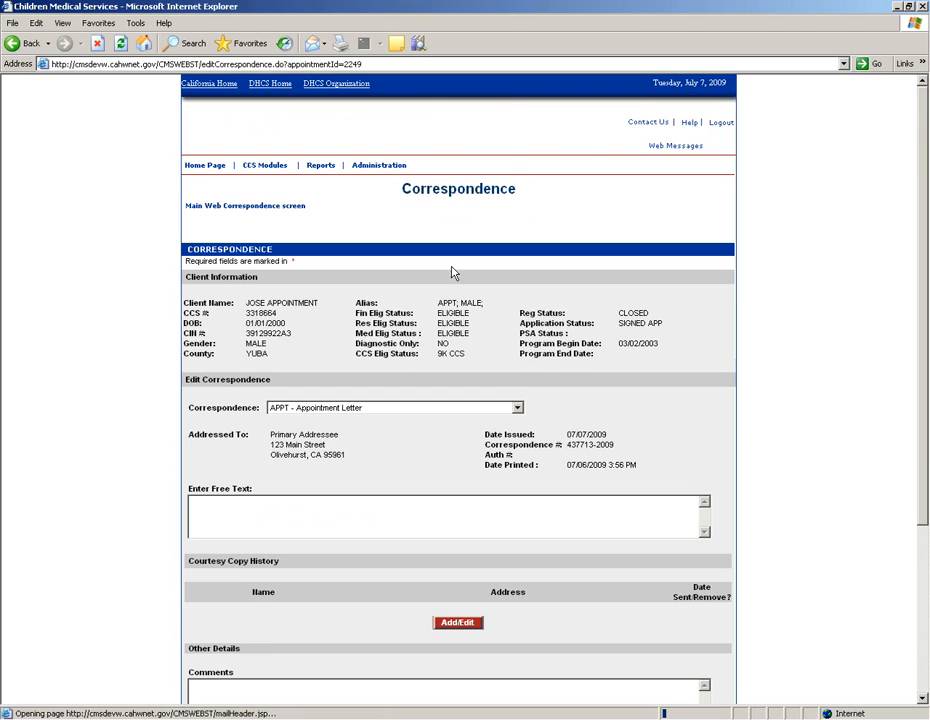
scroll(395, 459, down, 5)
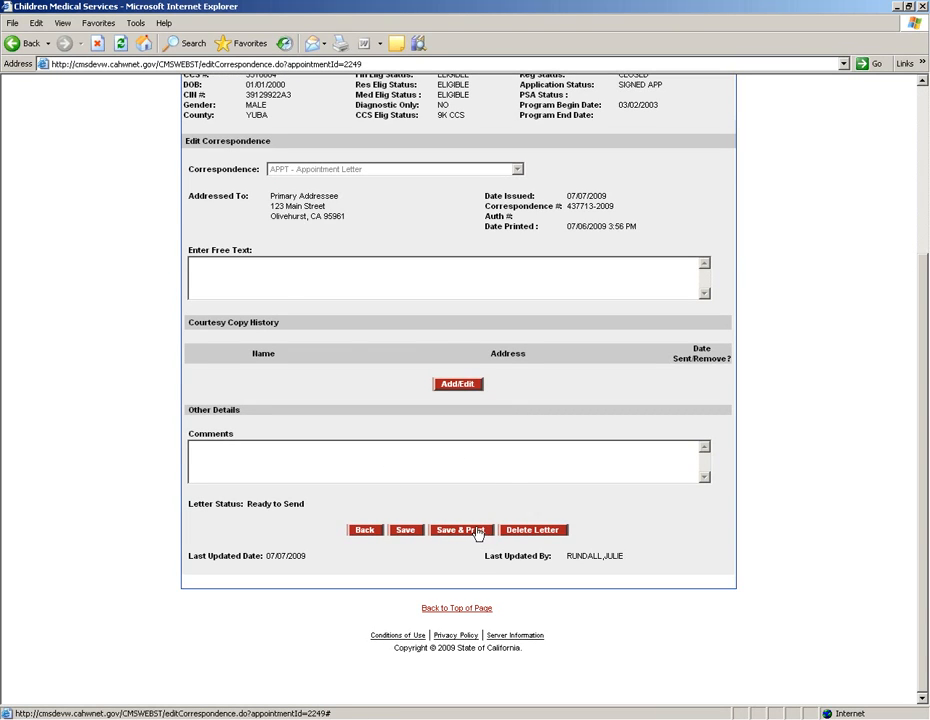
click(477, 533)
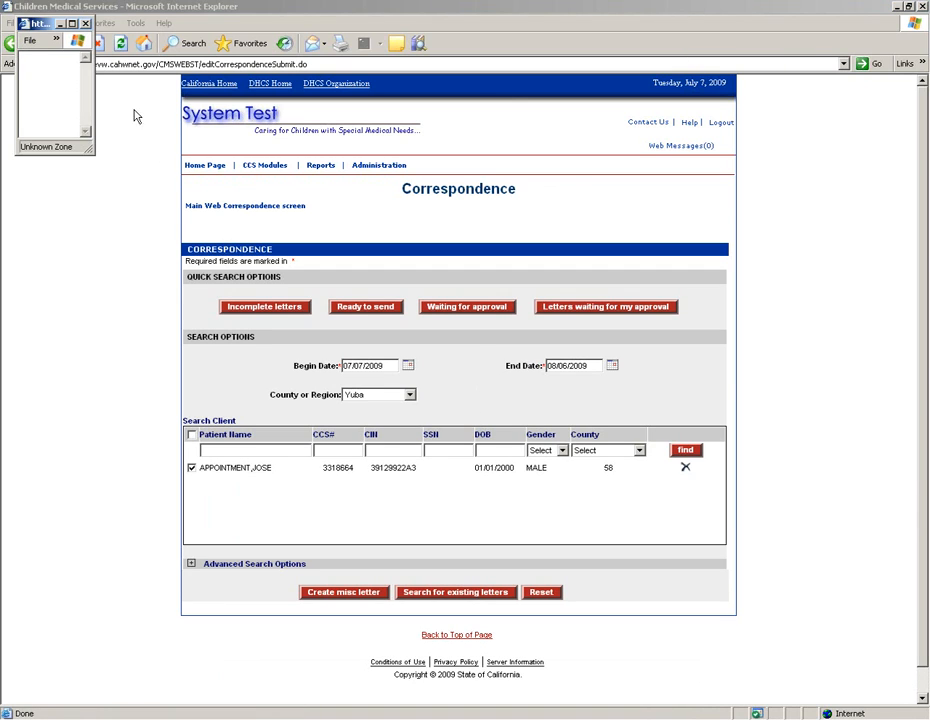
click(73, 23)
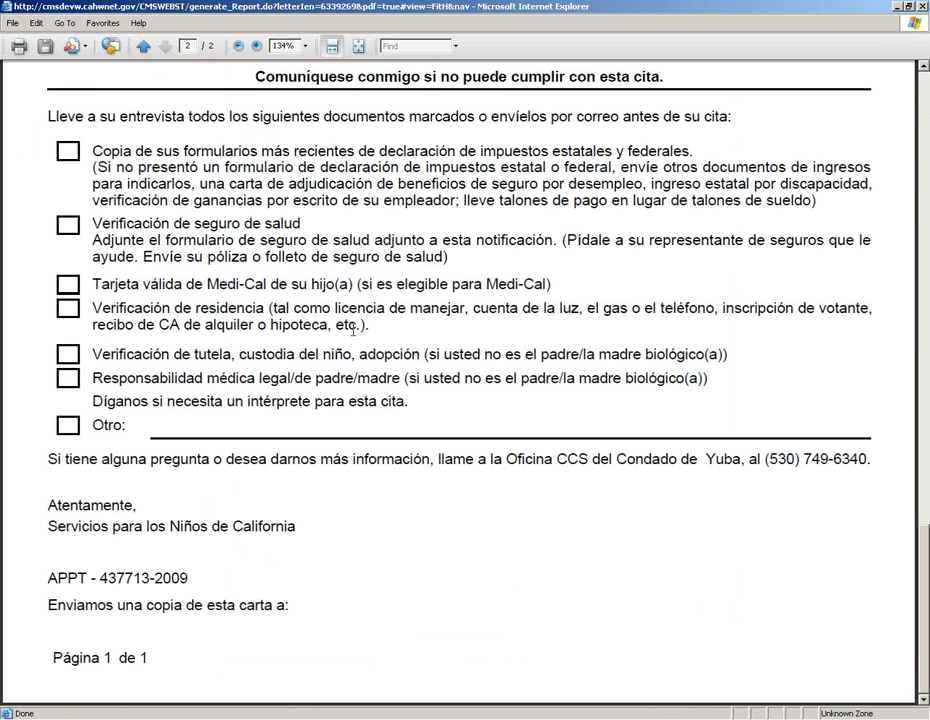
scroll(353, 337, up, 10)
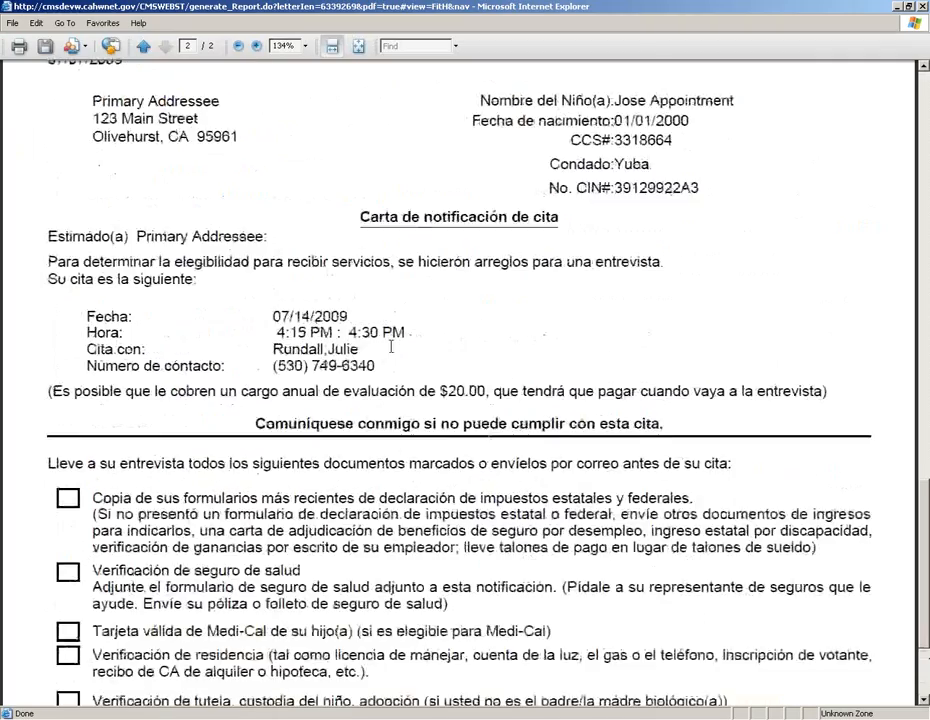
scroll(378, 401, up, 8)
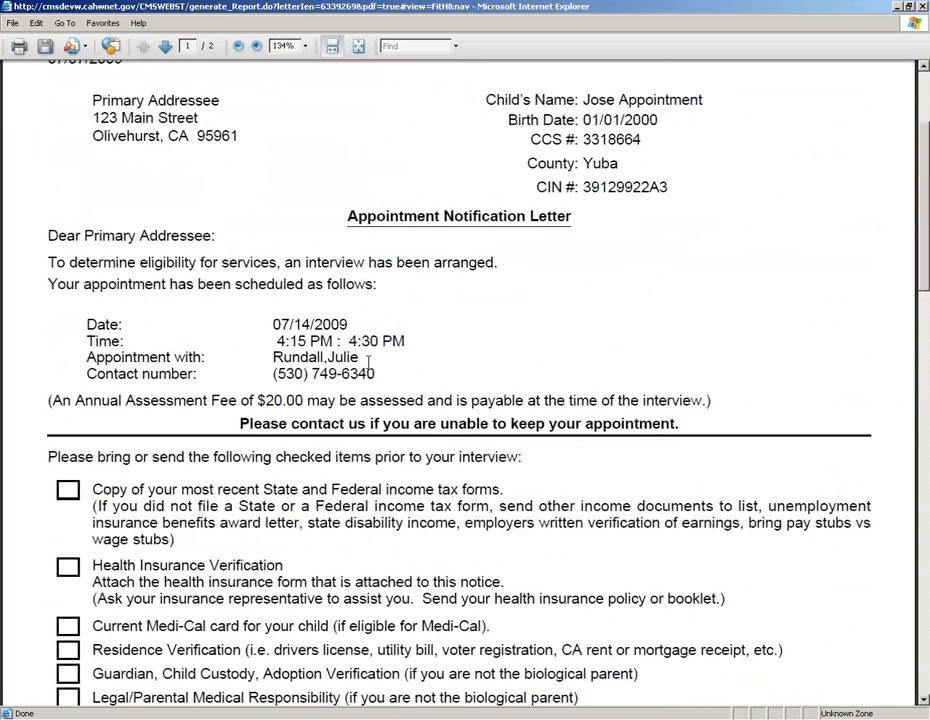
scroll(350, 406, up, 3)
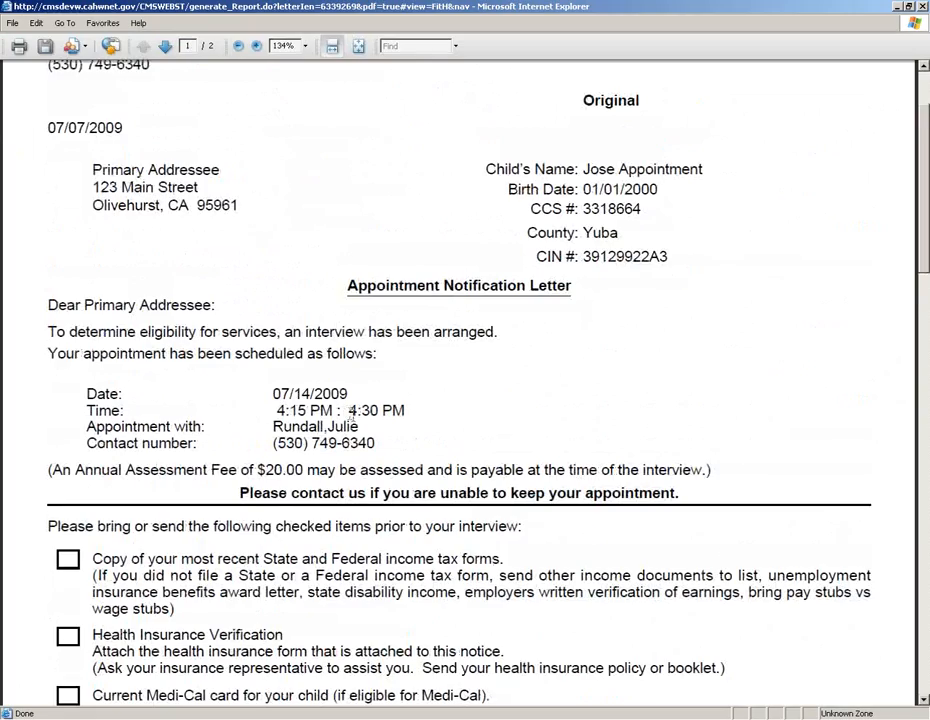
scroll(362, 490, down, 12)
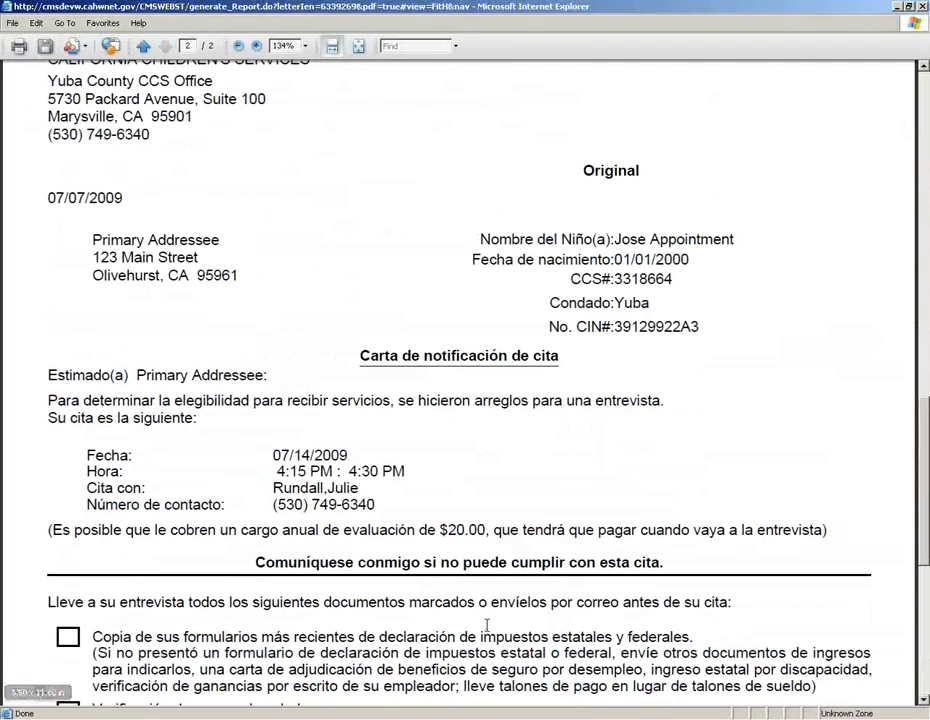
scroll(565, 430, down, 3)
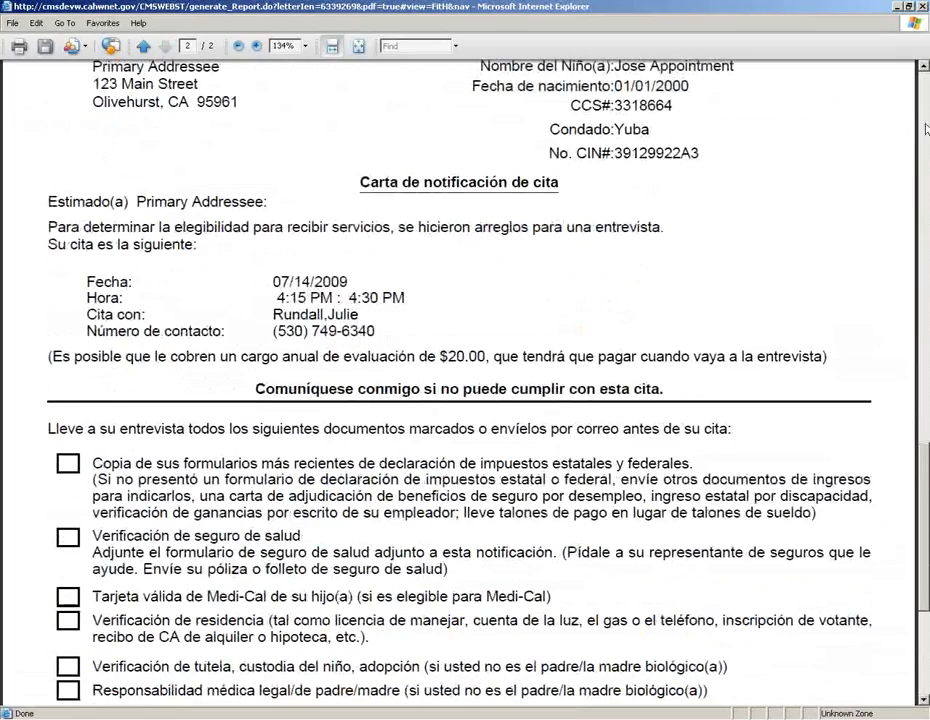
click(922, 7)
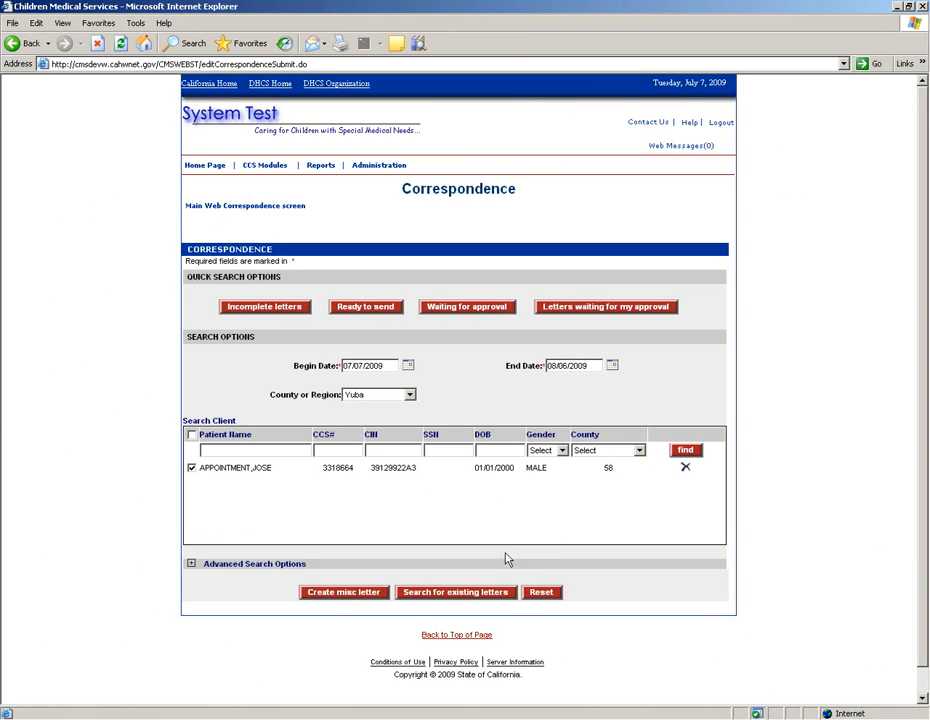
Step: List the client's four existing letters, then go to Appointment Scheduling
click(467, 596)
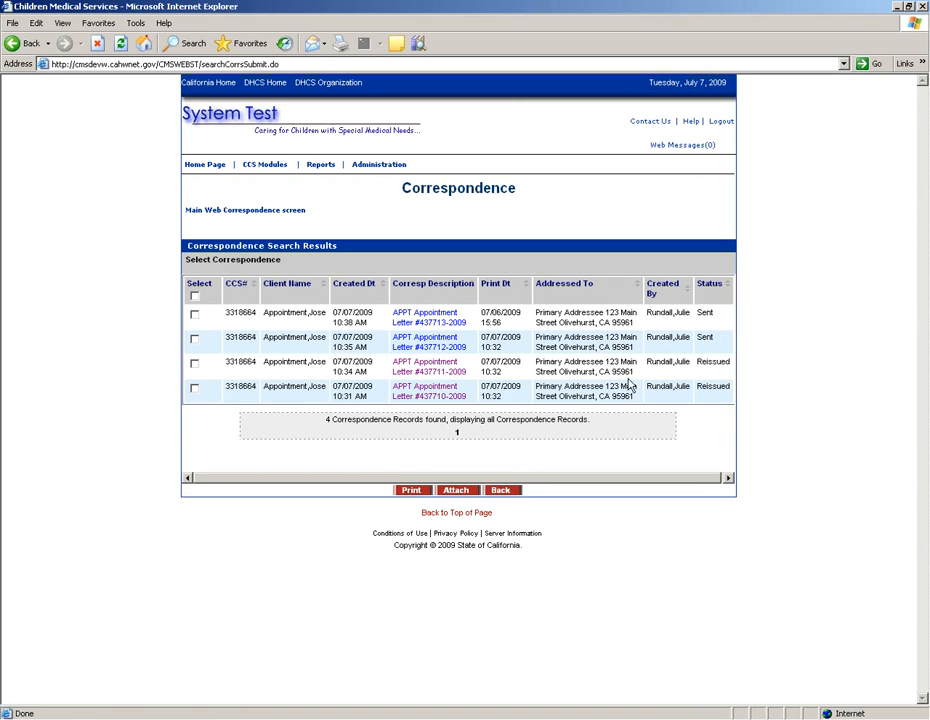
mouse_move(268, 165)
click(270, 224)
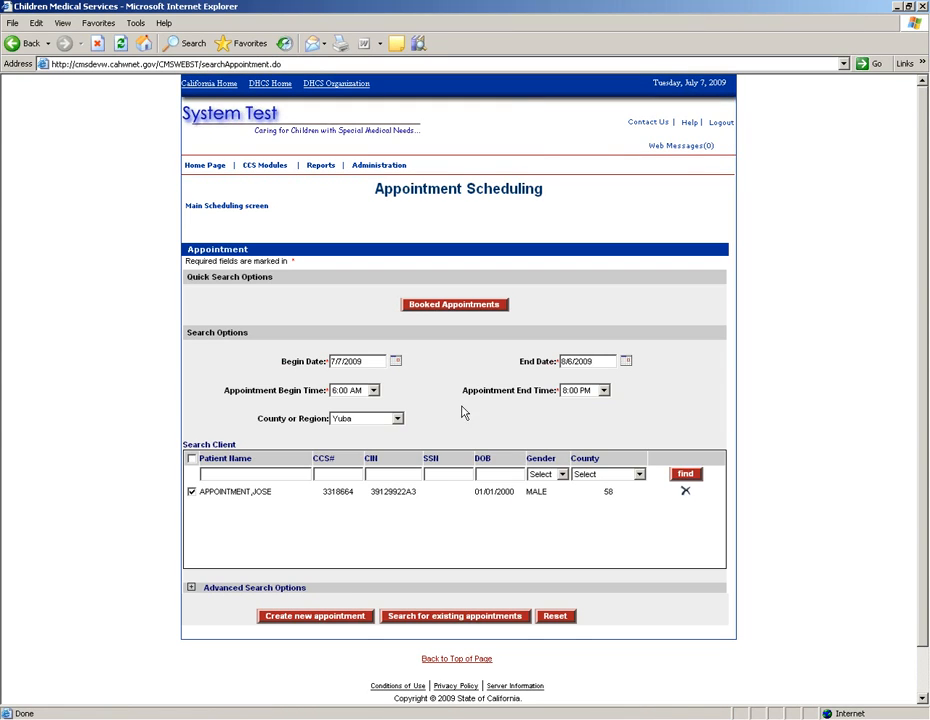
Step: Search the client's appointments from 07/07/2009, showing the rescheduled 07/14 4:15 PM booking and two cancellations
scroll(470, 450, down, 1)
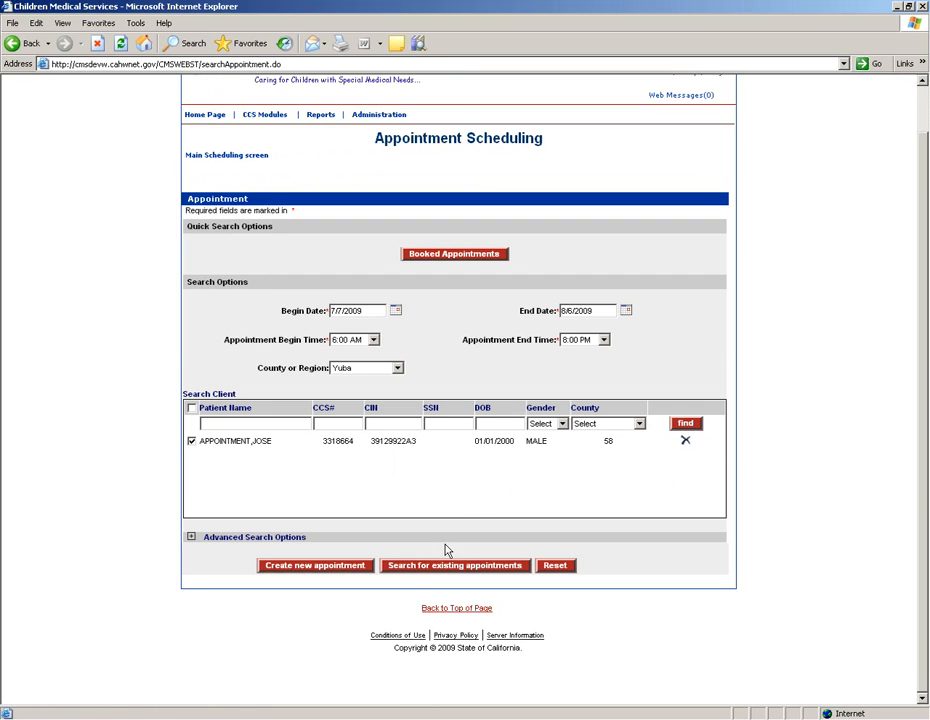
click(457, 566)
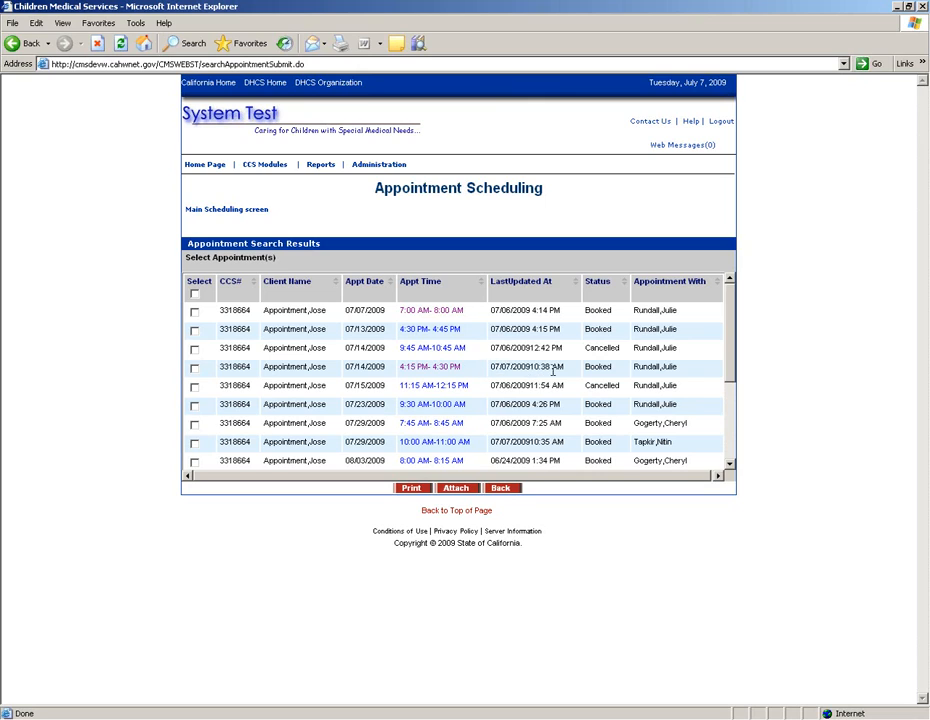
scroll(556, 375, down, 2)
scroll(560, 378, up, 2)
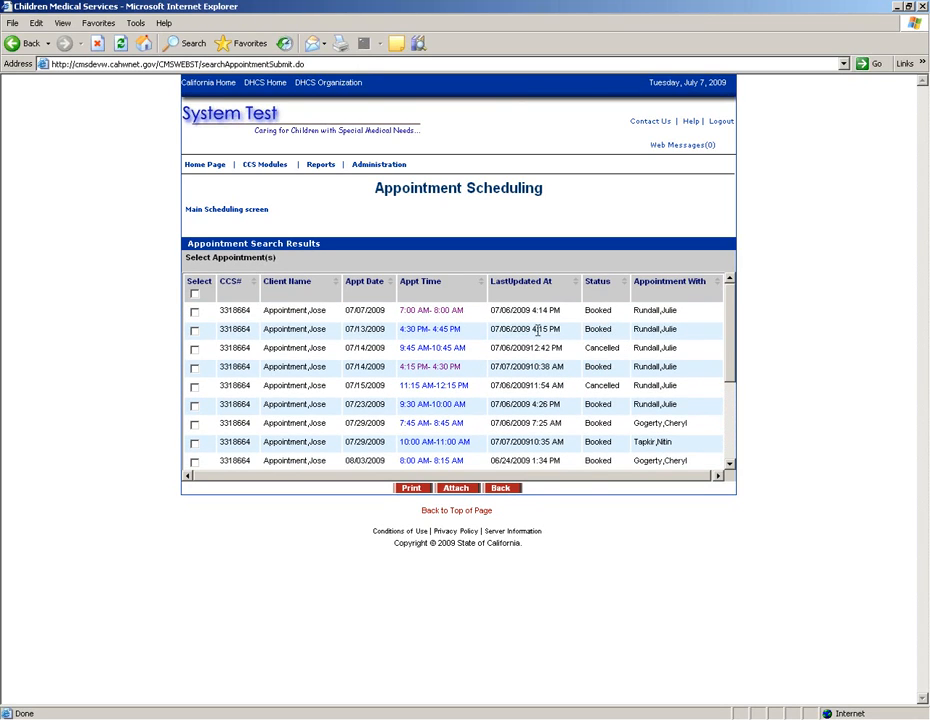
Step: Cancel the 07/13/2009 4:30 PM Initial F/R Telephone appointment with reason No transportation
click(427, 333)
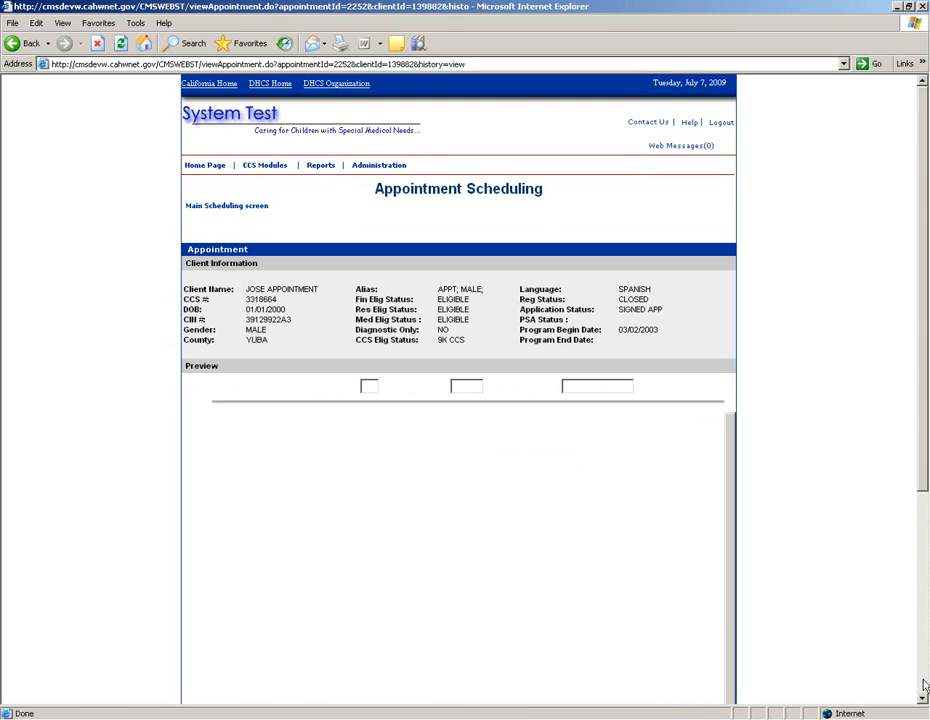
scroll(924, 686, down, 3)
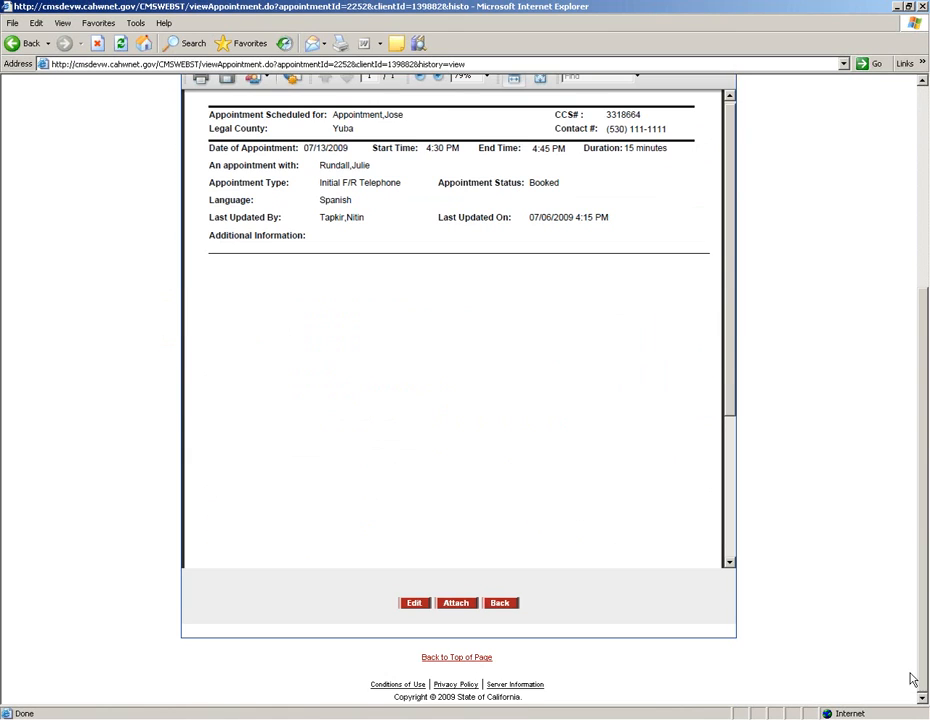
click(416, 606)
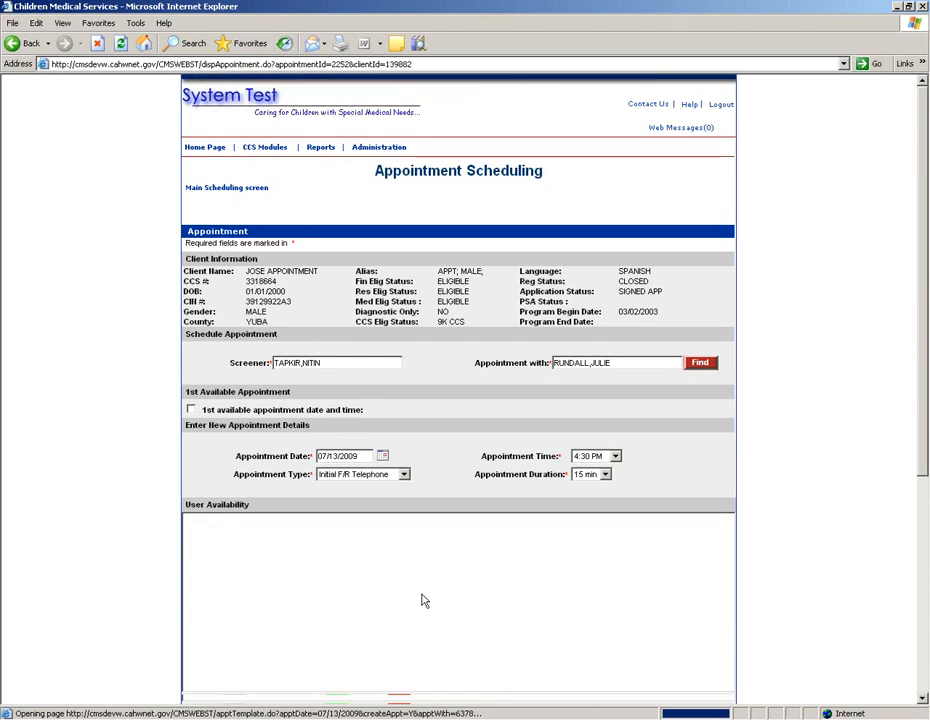
scroll(421, 600, down, 5)
click(355, 432)
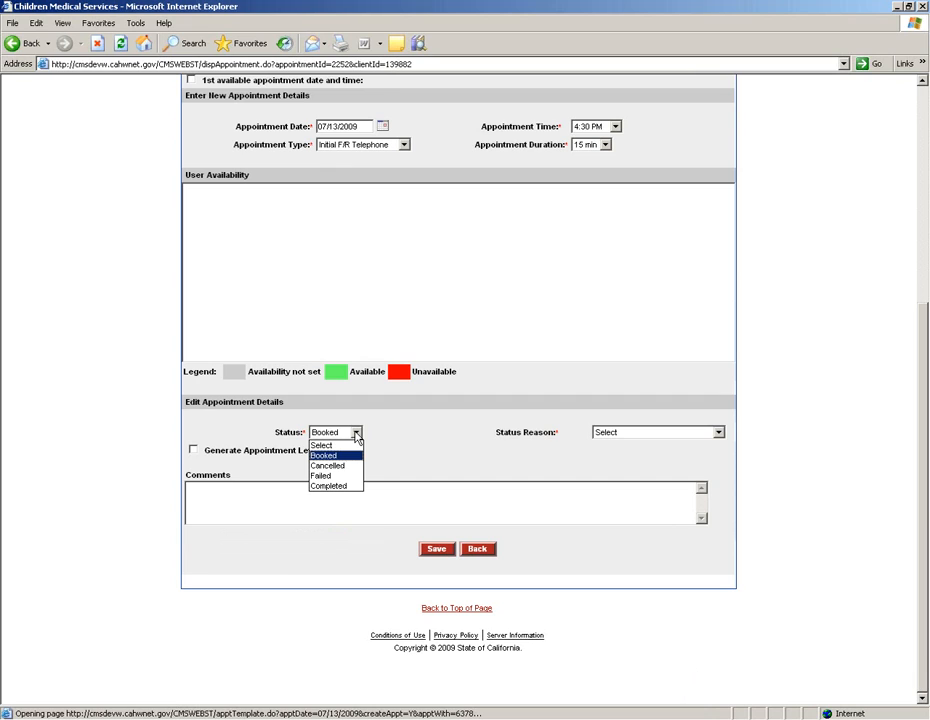
click(338, 466)
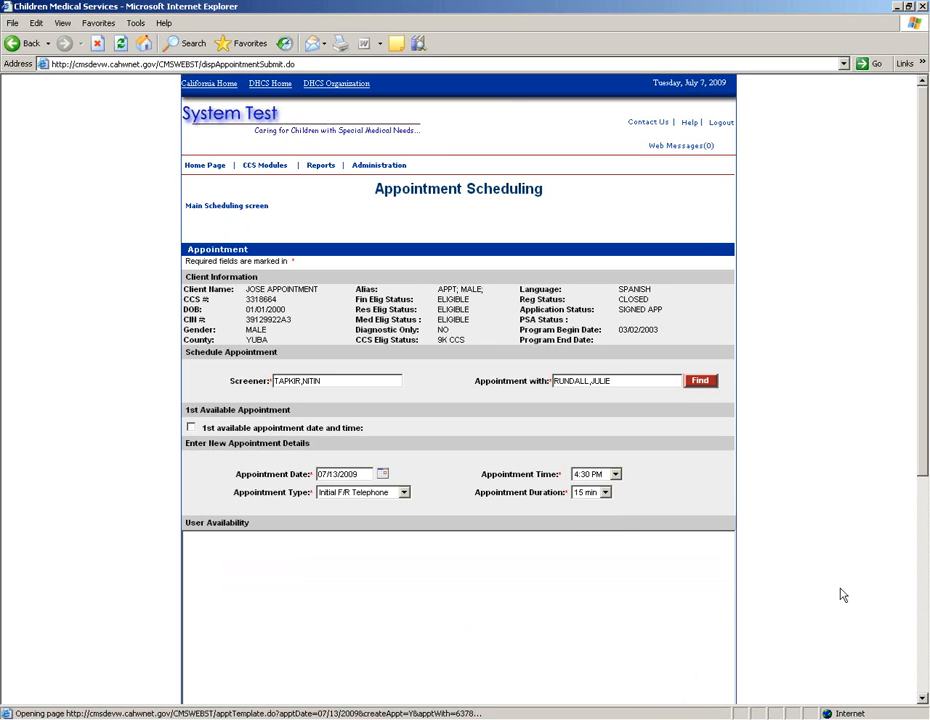
scroll(918, 694, down, 5)
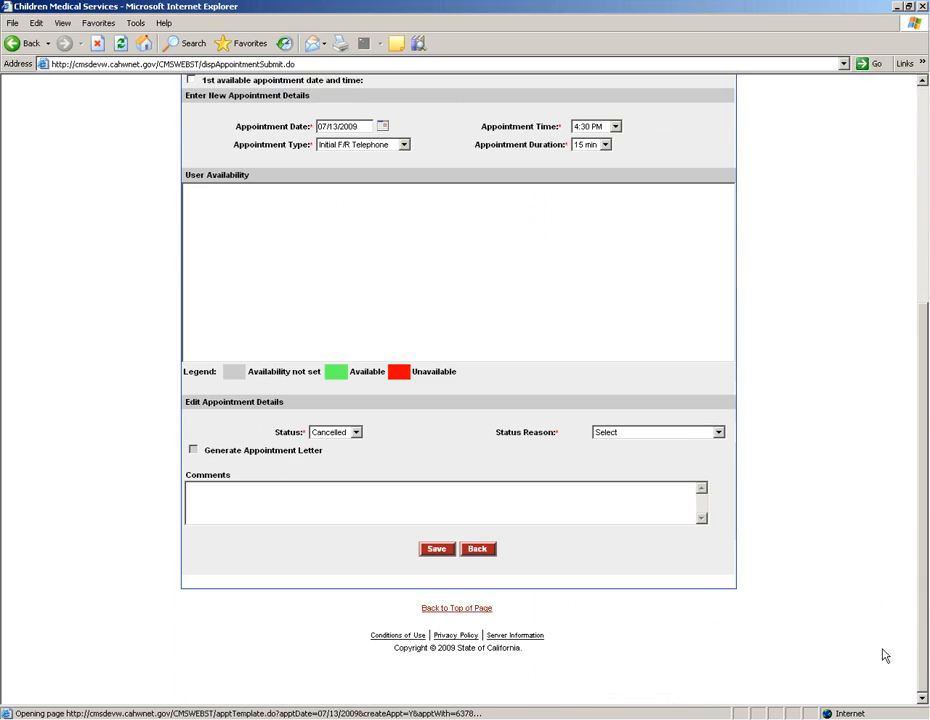
click(678, 439)
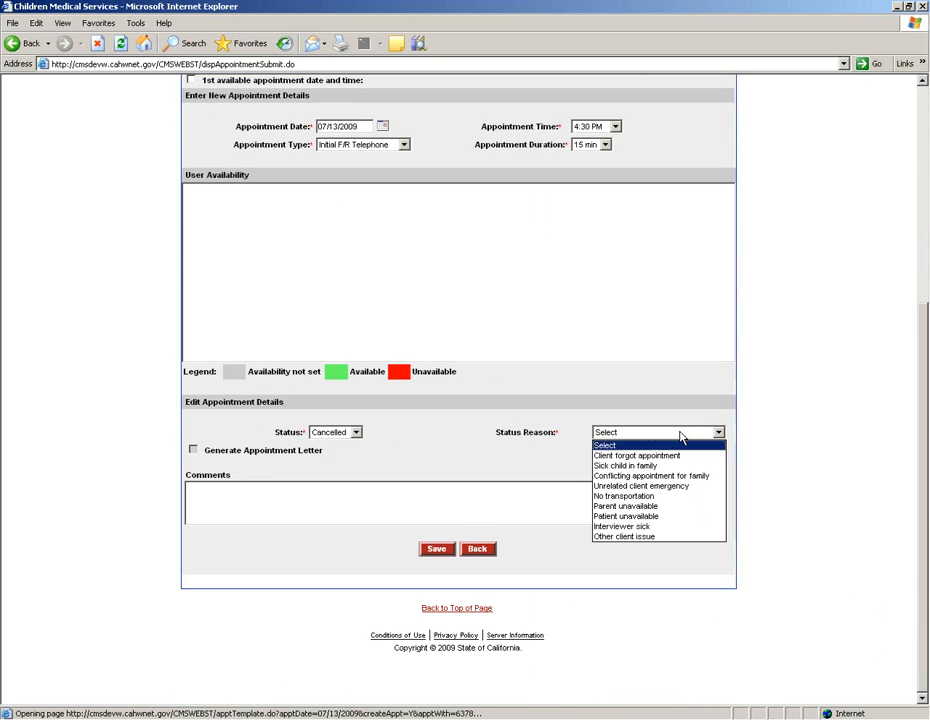
click(639, 495)
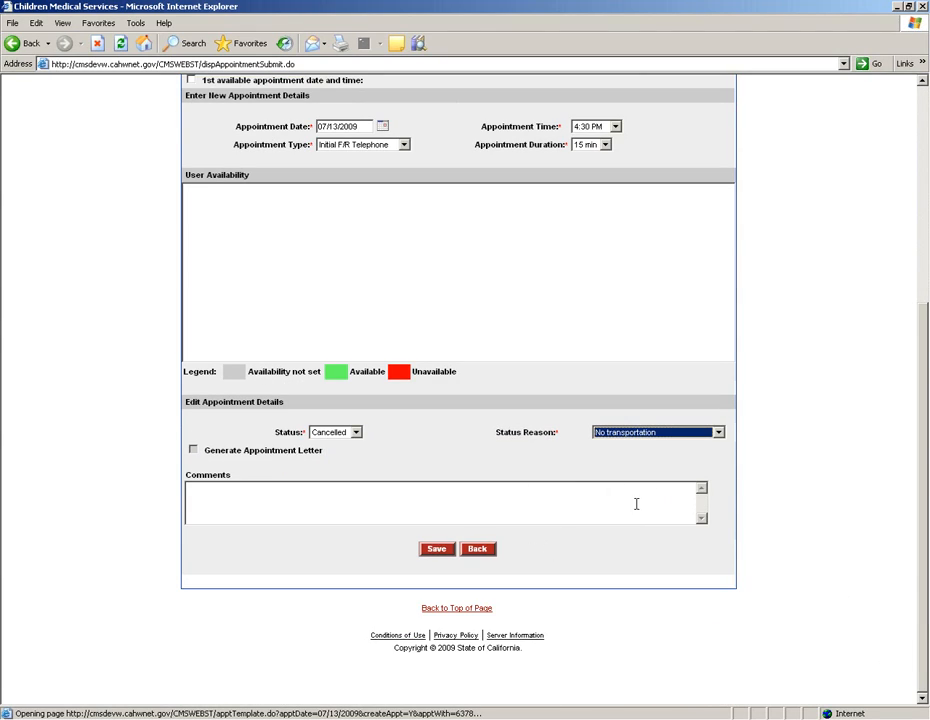
click(437, 552)
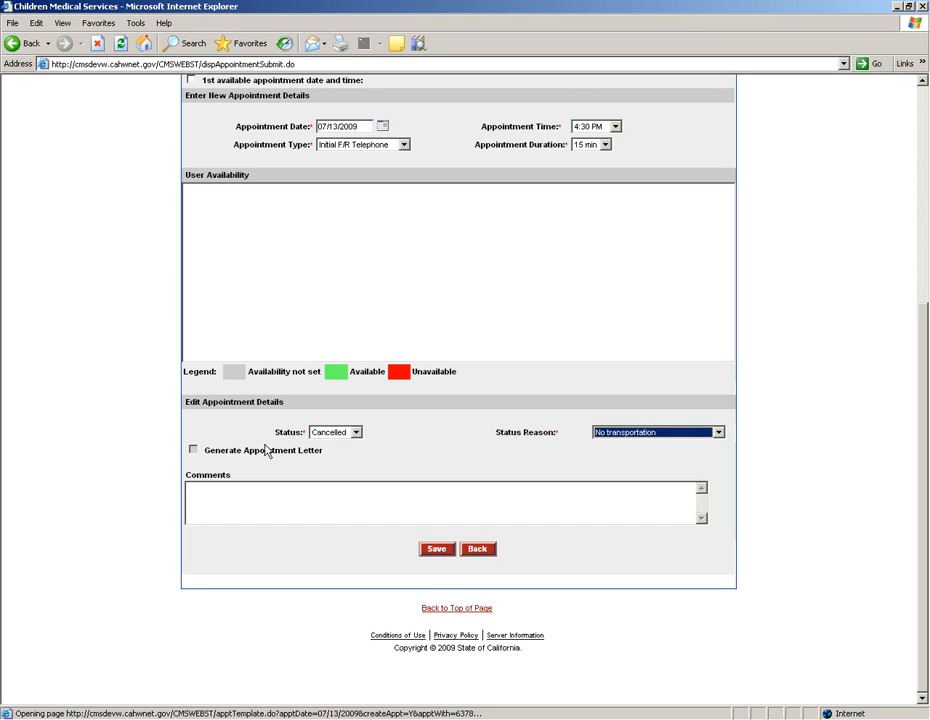
click(436, 553)
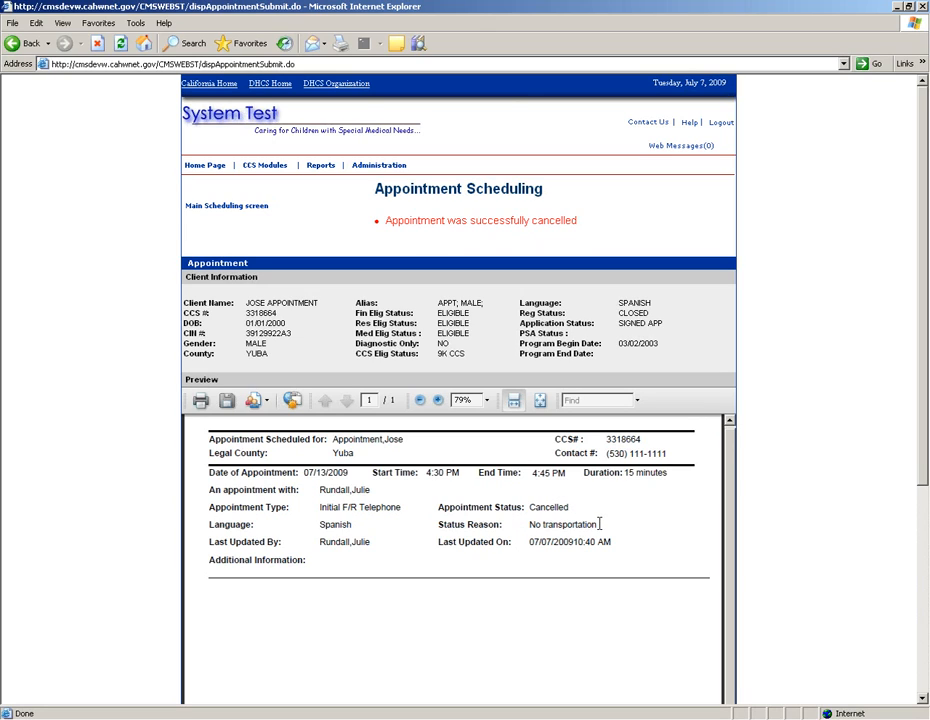
Step: Rerun the appointment search so the 07/13/2009 4:30 PM appointment shows as Cancelled
scroll(598, 537, down, 5)
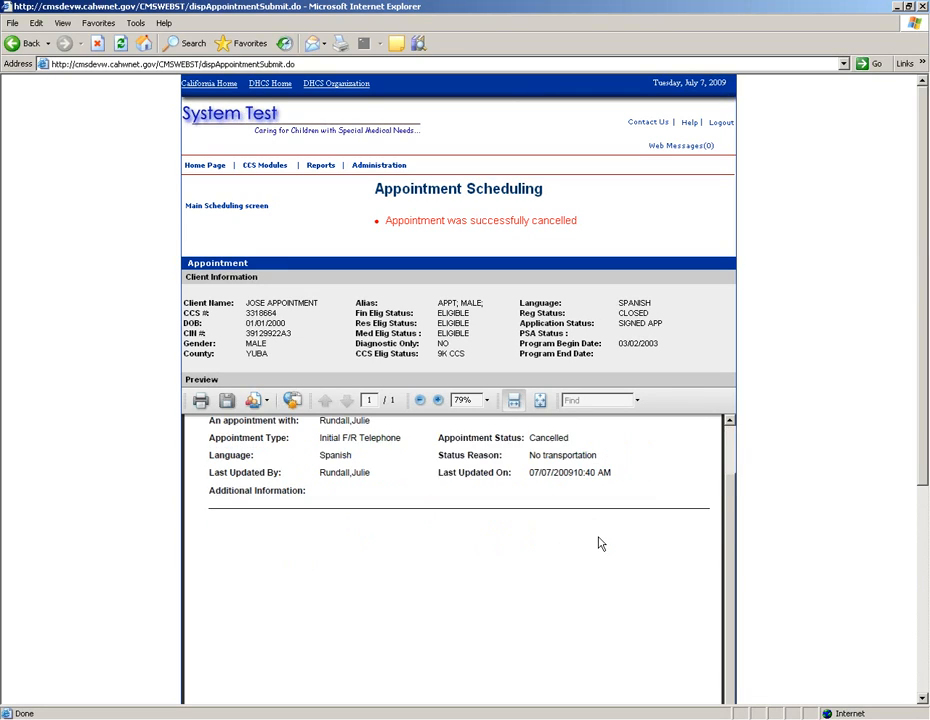
click(926, 666)
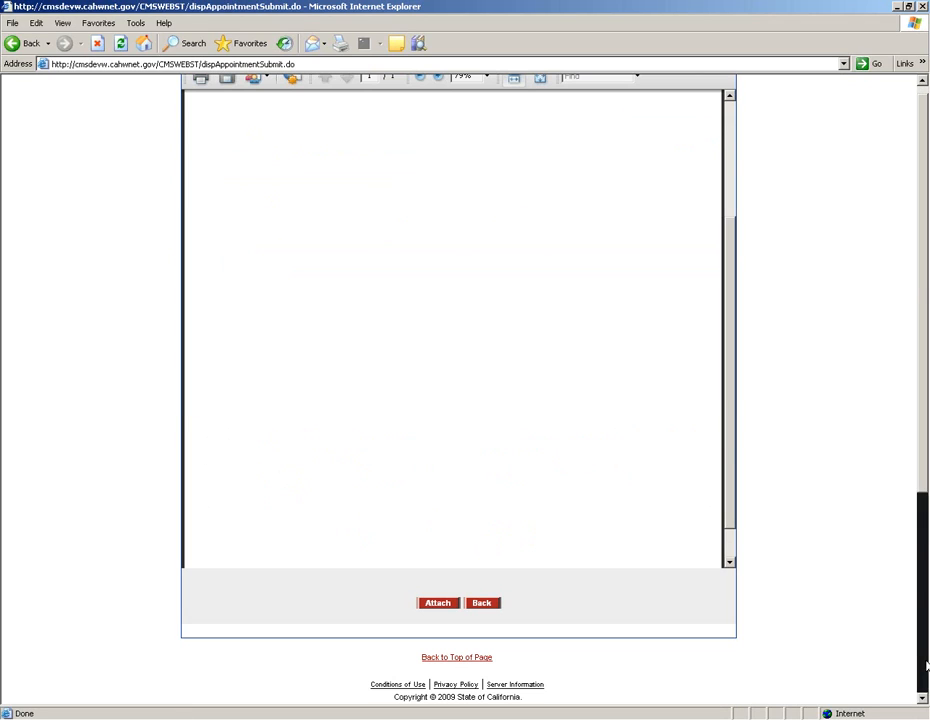
click(484, 604)
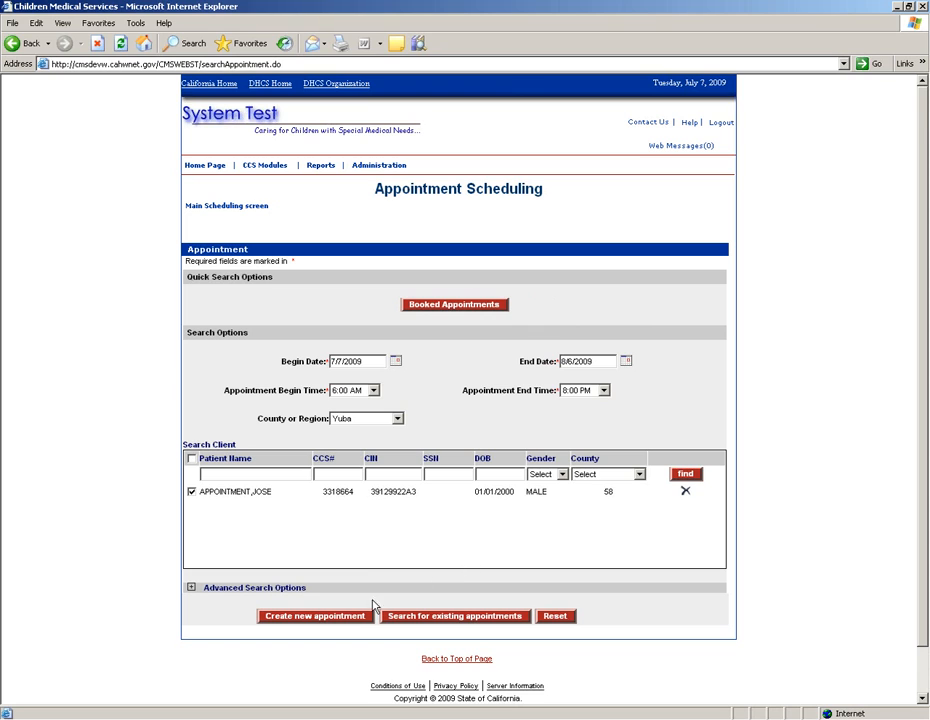
click(462, 618)
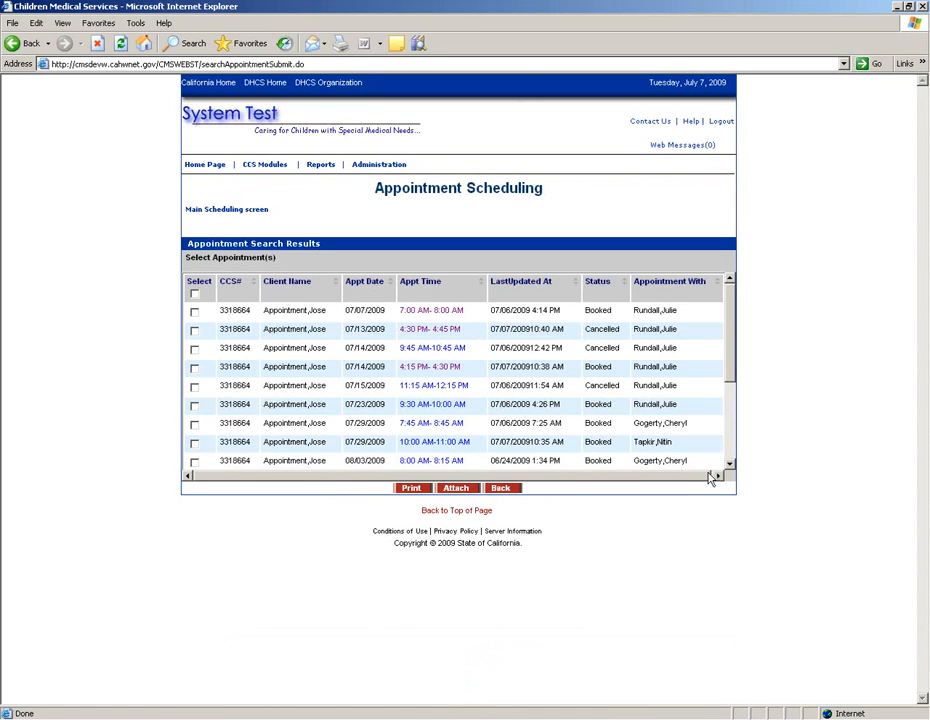
Step: View the 08/03 8:00 AM appointment, then return to the appointment results
scroll(730, 467, down, 2)
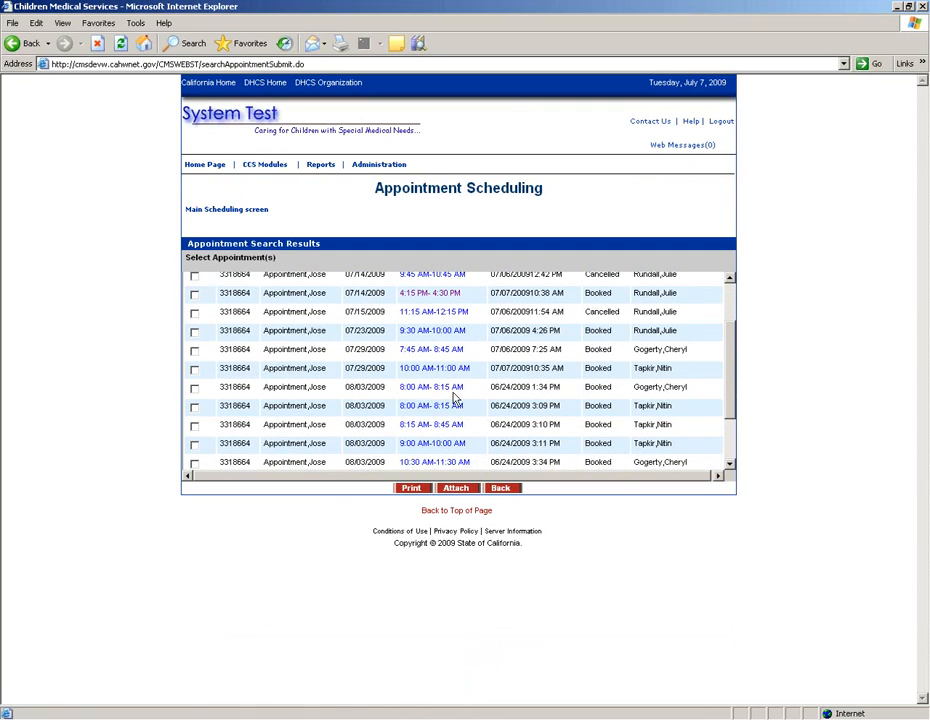
click(450, 391)
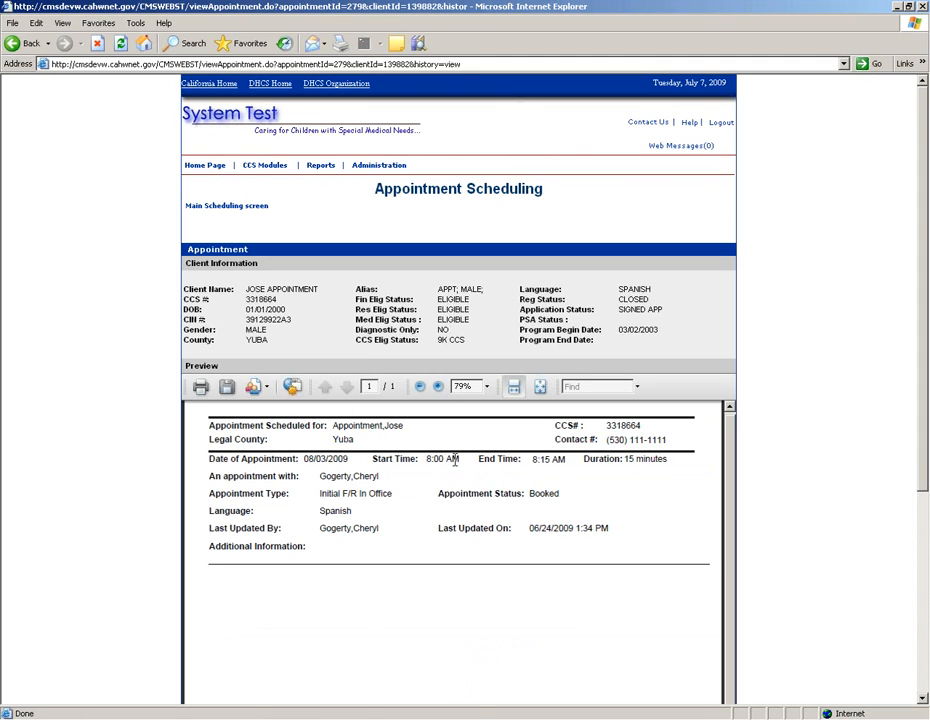
click(22, 43)
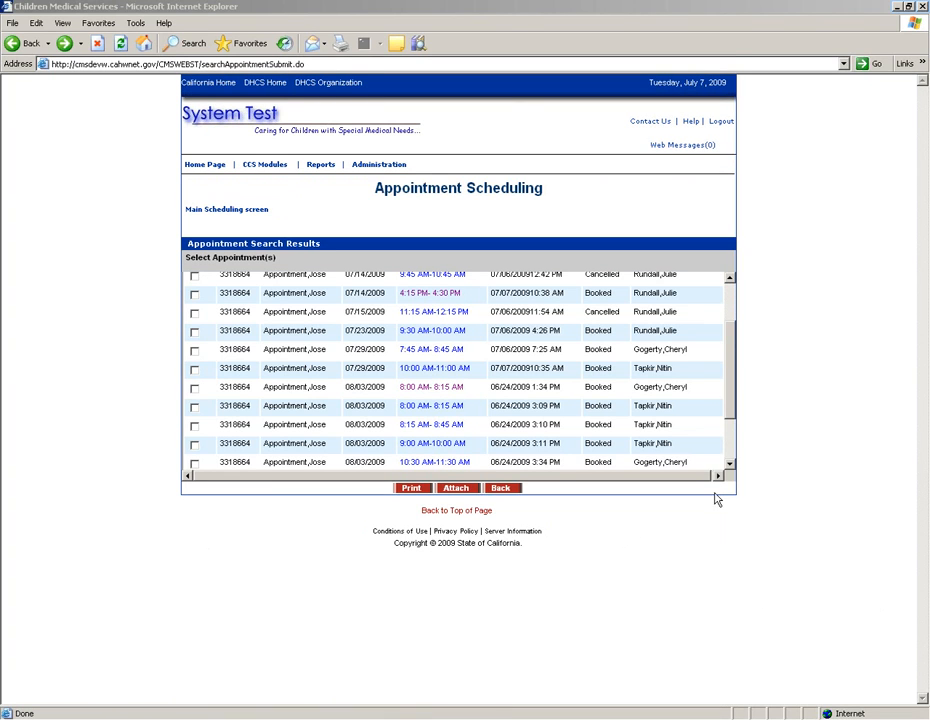
scroll(730, 350, up, 2)
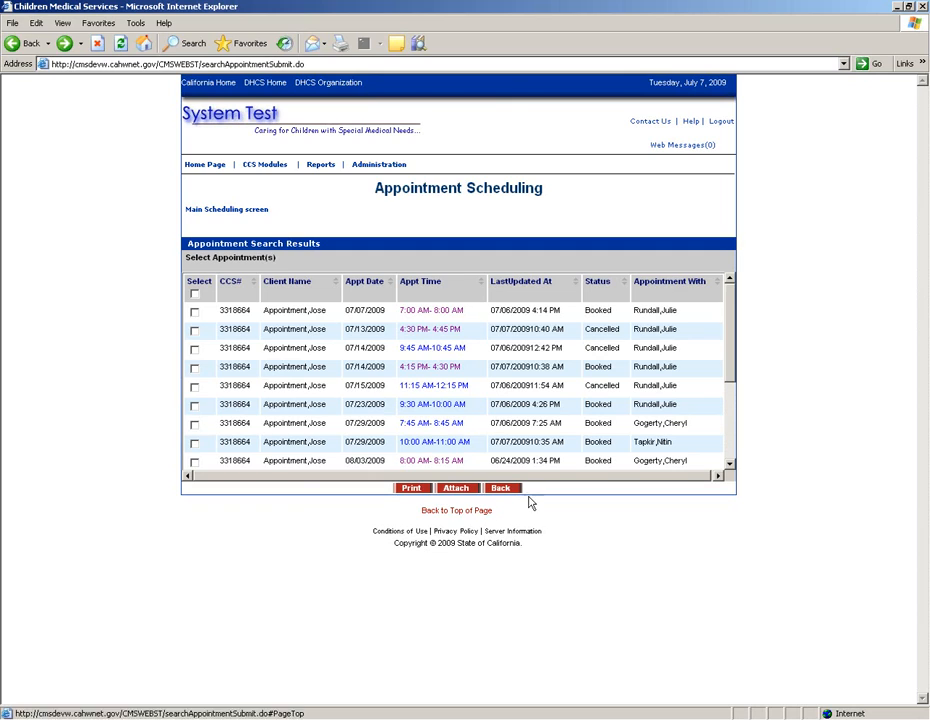
Step: Rerun the appointment search from begin date 07/05/09 to include the 07/06/2009 appointments
click(507, 490)
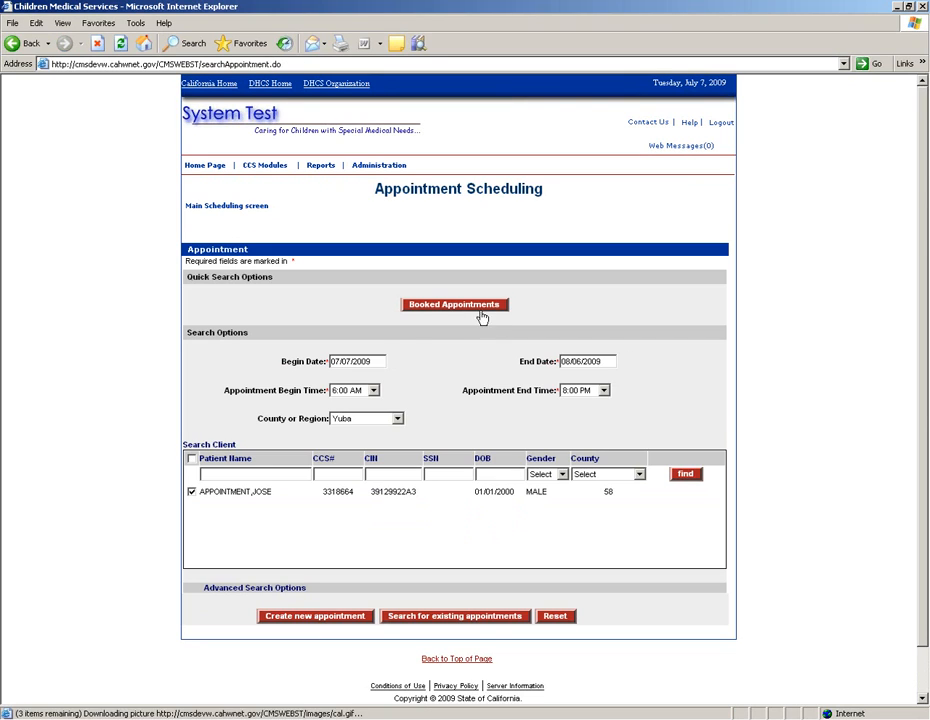
double_click(371, 362)
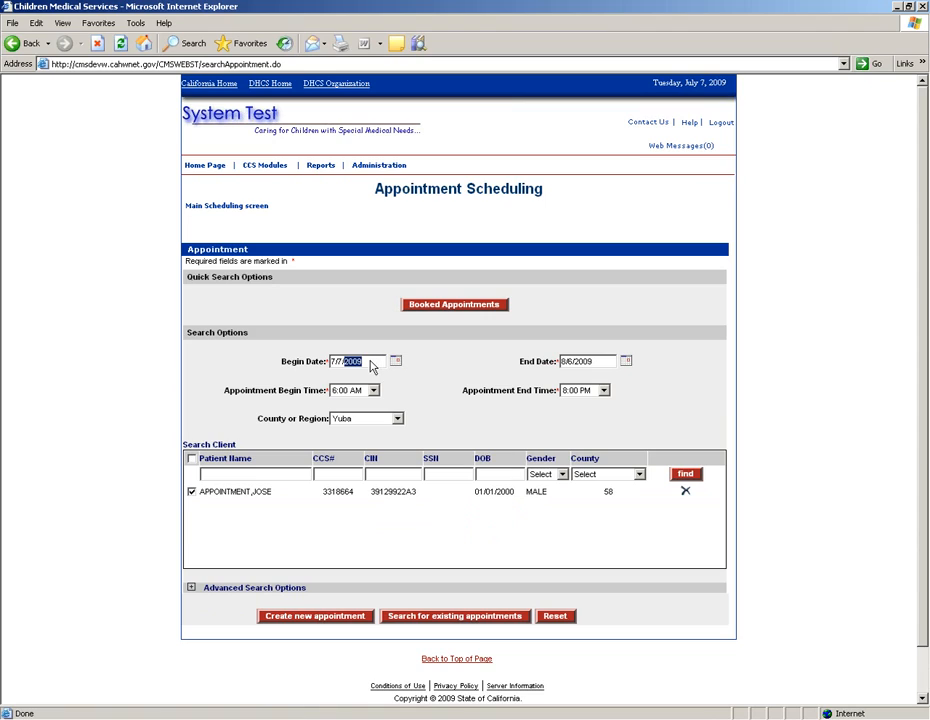
drag(367, 361, 304, 358)
text(07/)
click(447, 616)
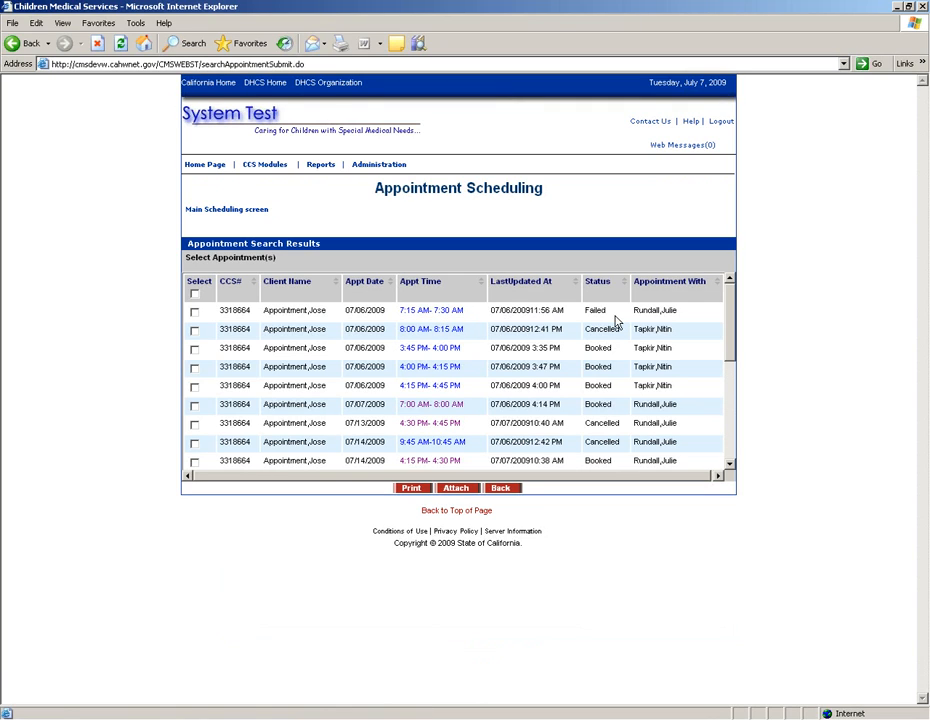
Step: Mark the 07/06/2009 3:45 PM appointment Failed, reason Client did not show; saving returns 'wrong user'
click(432, 352)
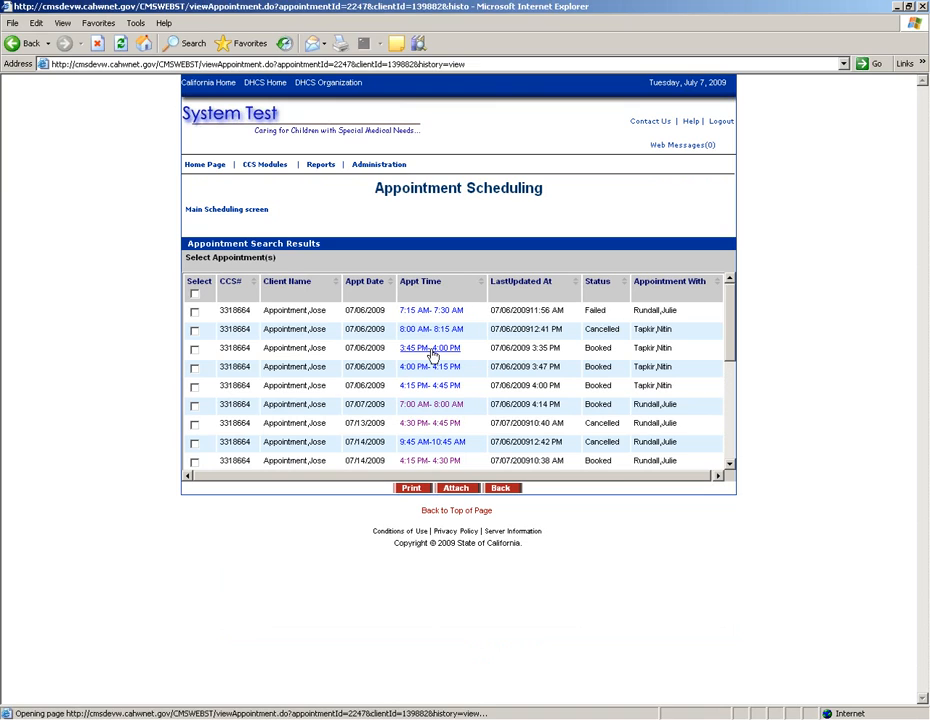
click(927, 645)
click(412, 603)
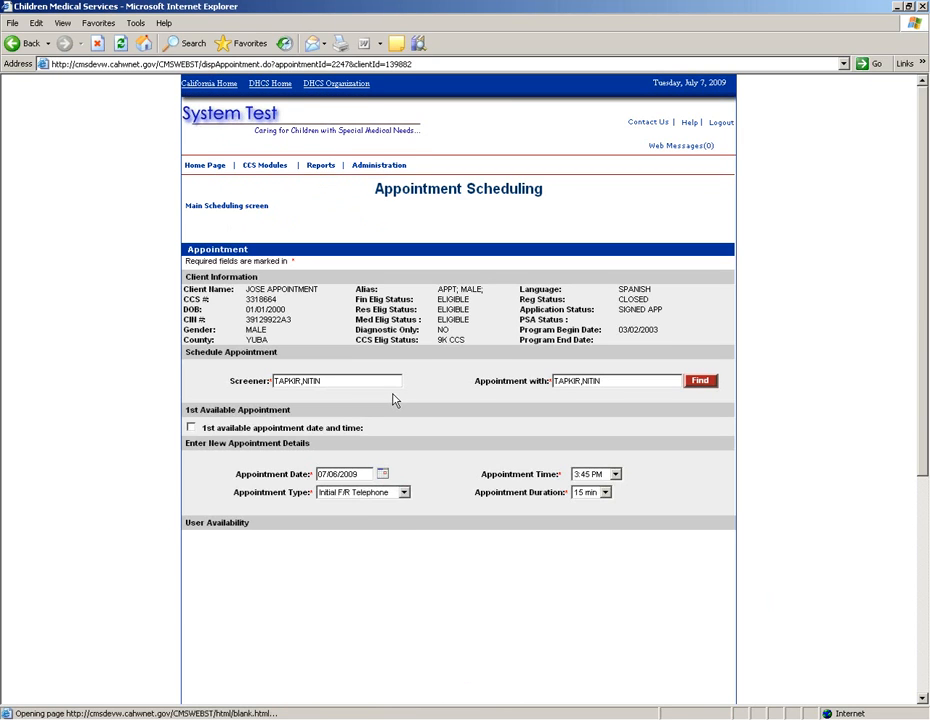
scroll(393, 400, down, 5)
click(356, 498)
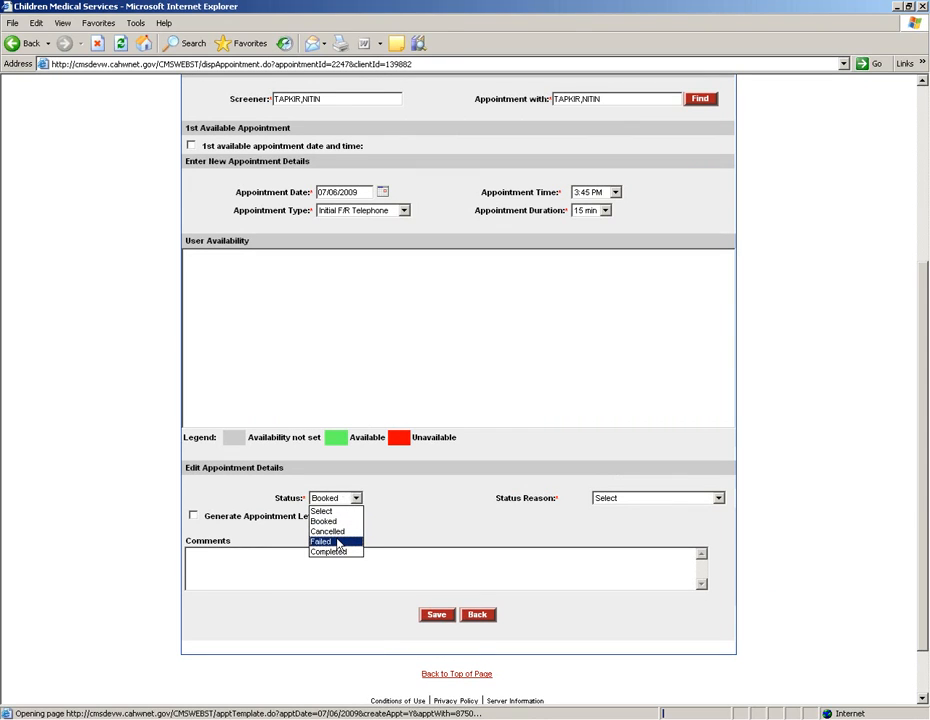
click(335, 541)
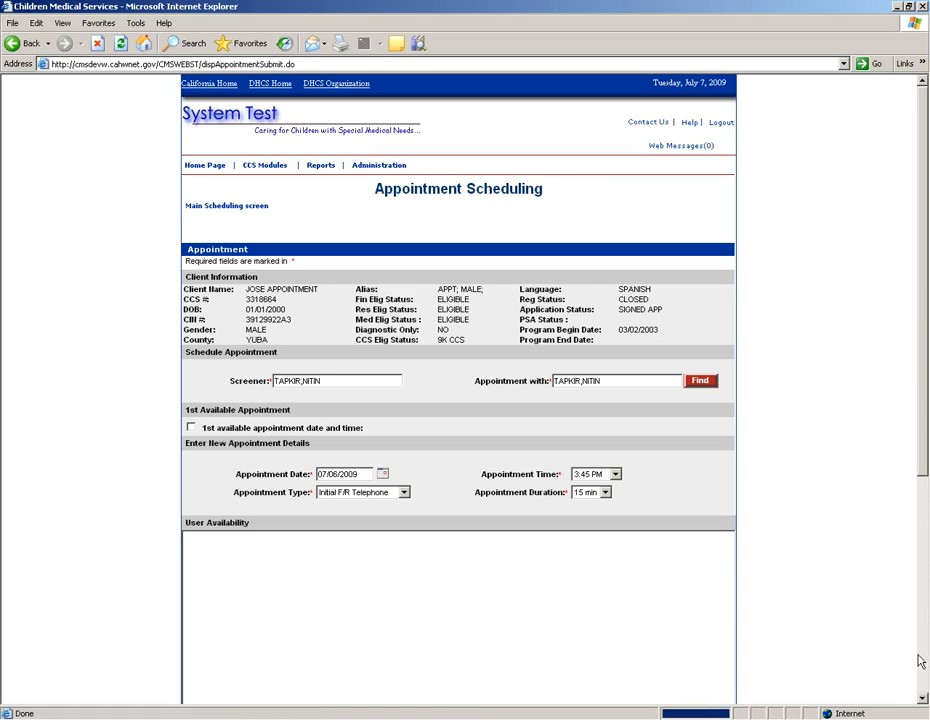
click(922, 698)
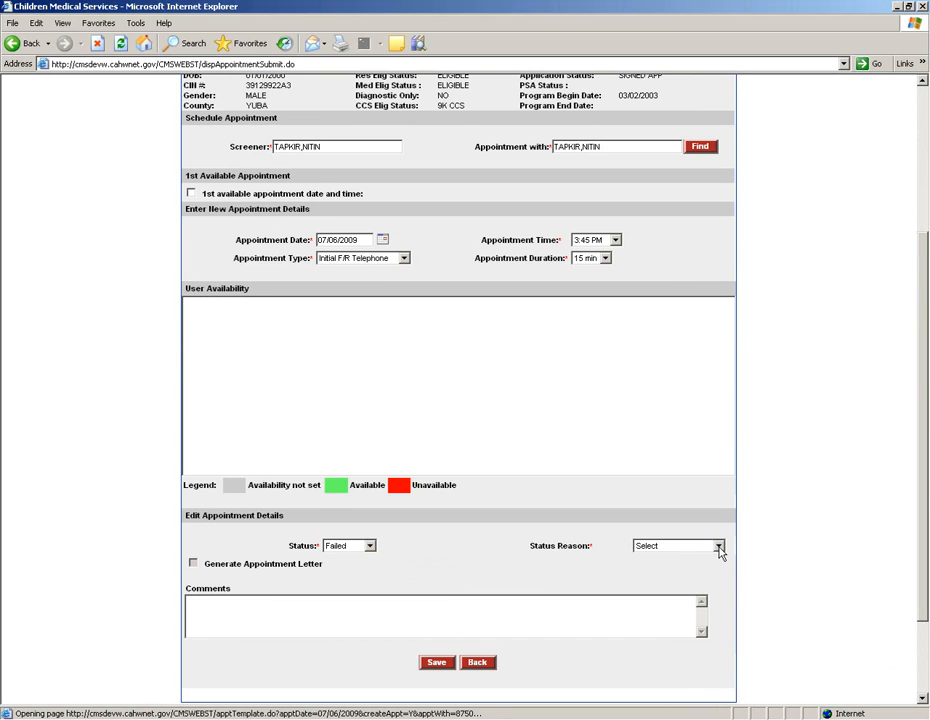
click(718, 546)
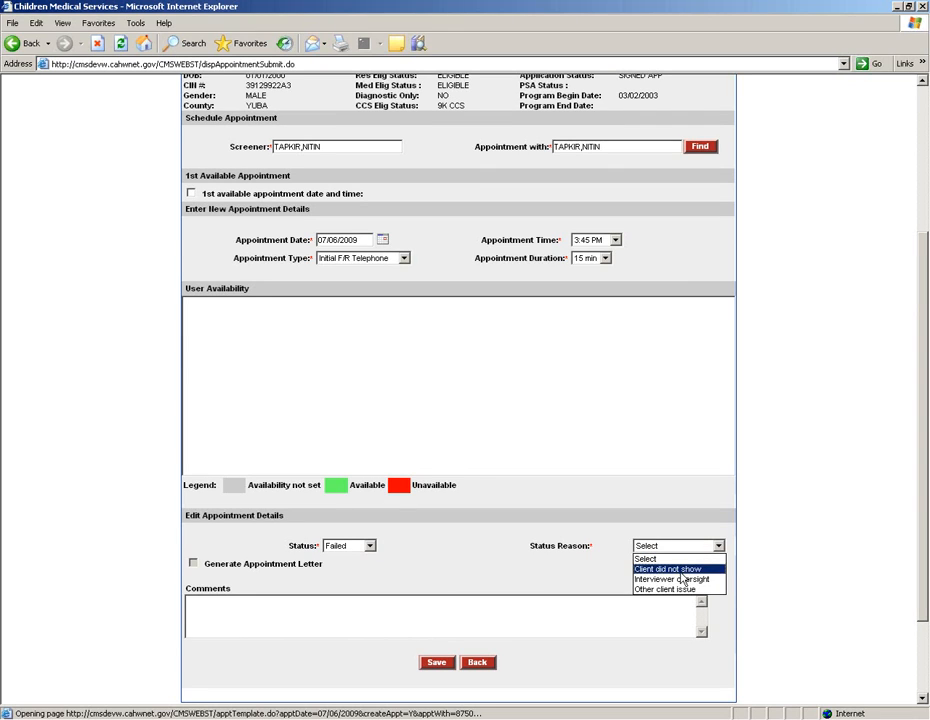
click(677, 570)
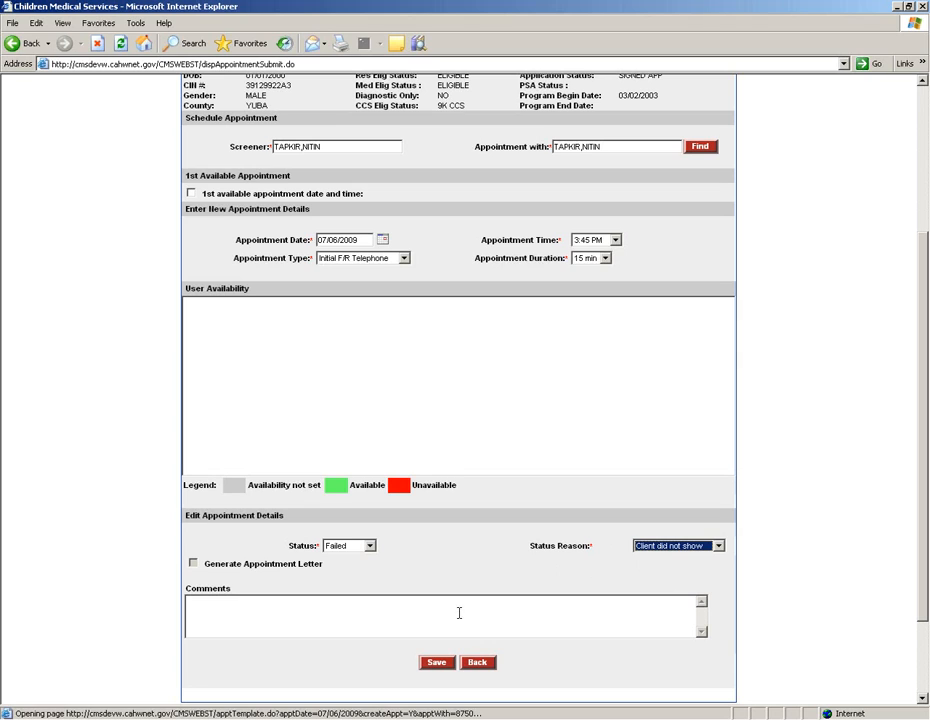
click(437, 664)
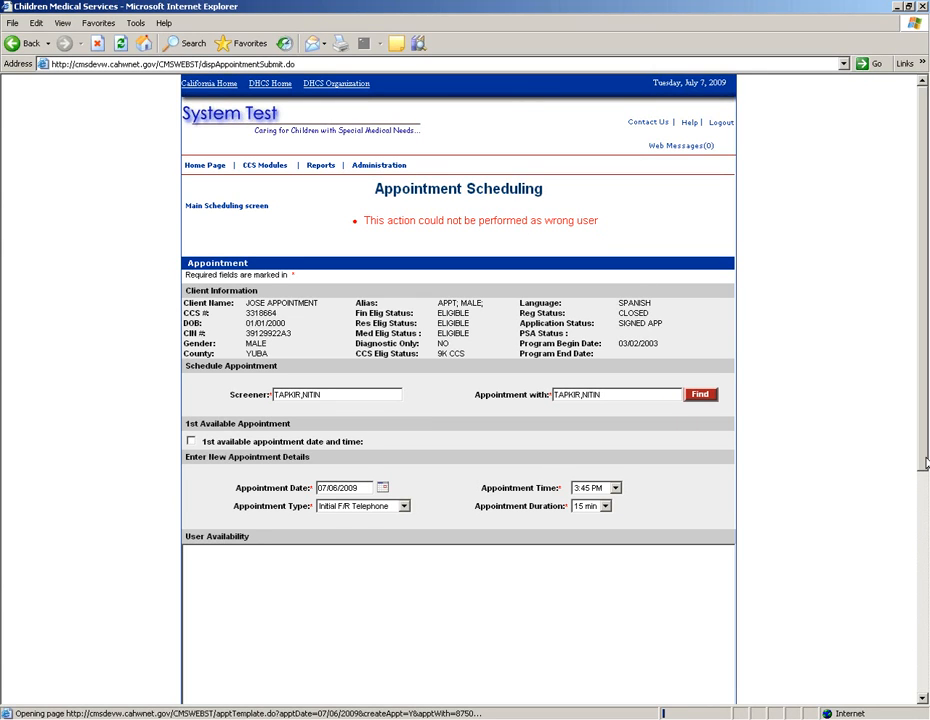
Step: Retry saving the failed appointment, then go back to the Main Scheduling screen
drag(925, 462, 913, 697)
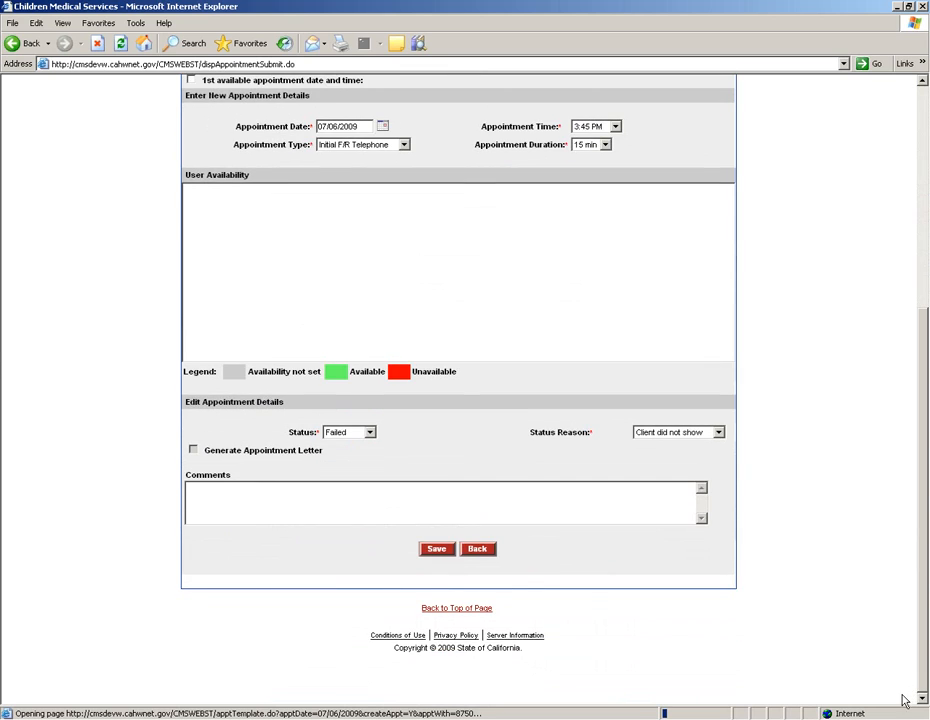
click(434, 551)
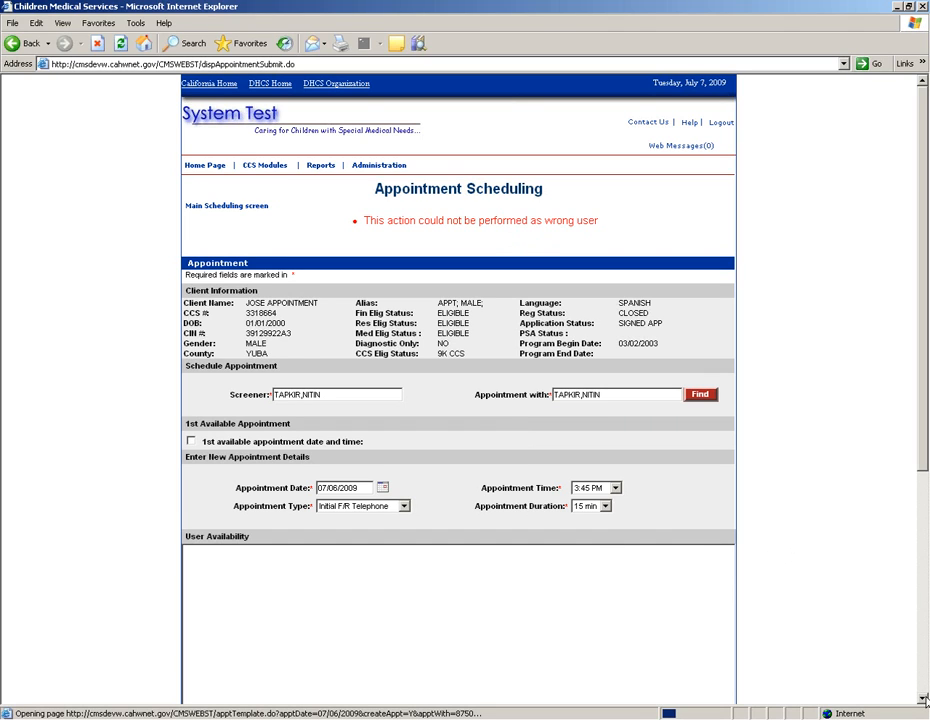
scroll(925, 700, down, 5)
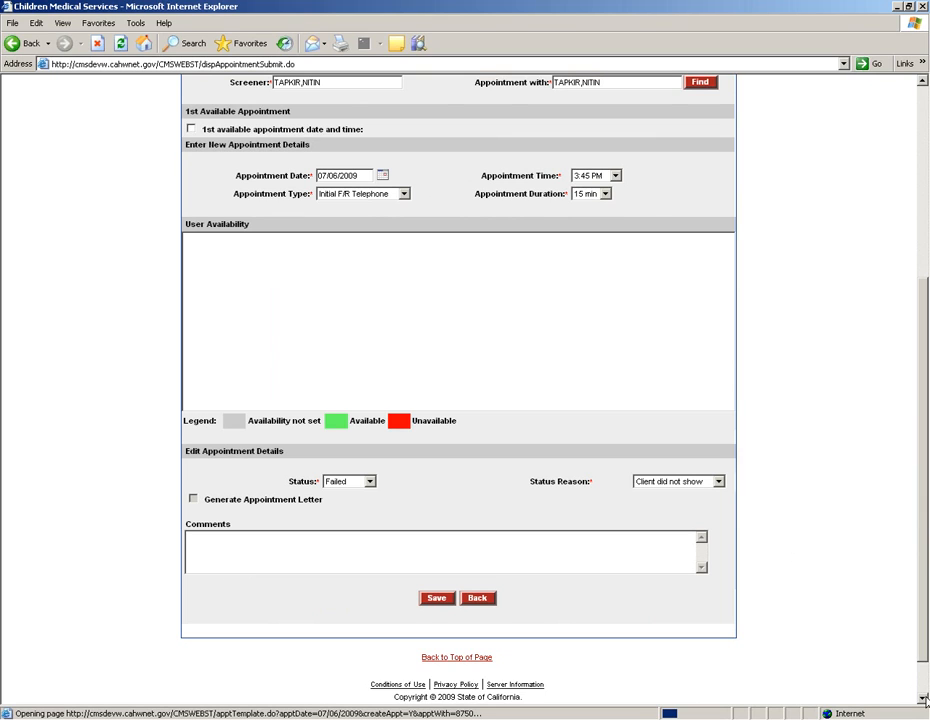
drag(925, 655, 925, 517)
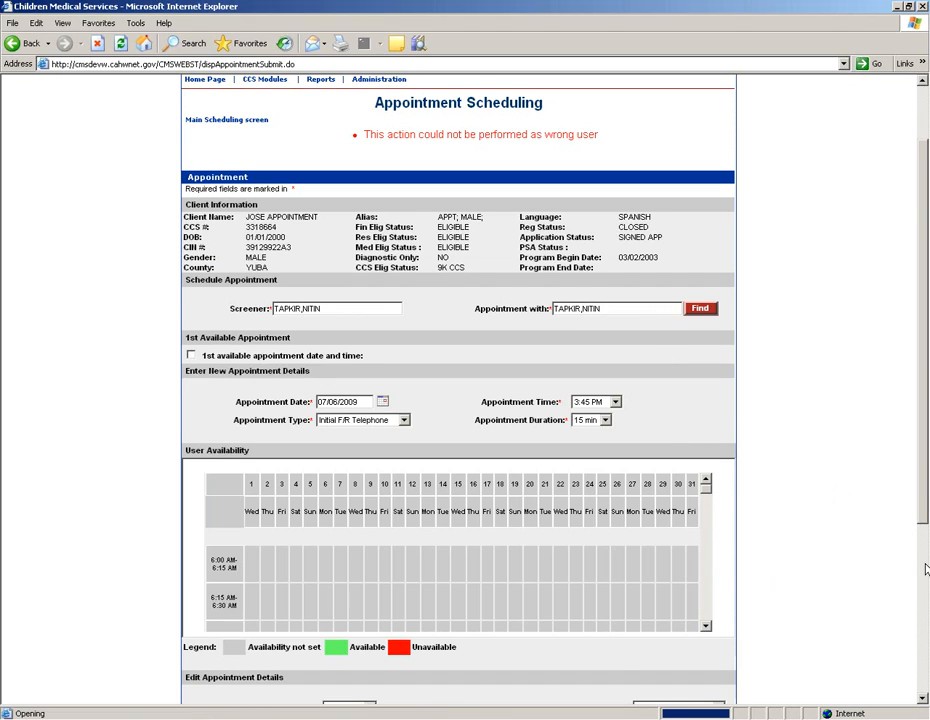
drag(925, 529, 925, 486)
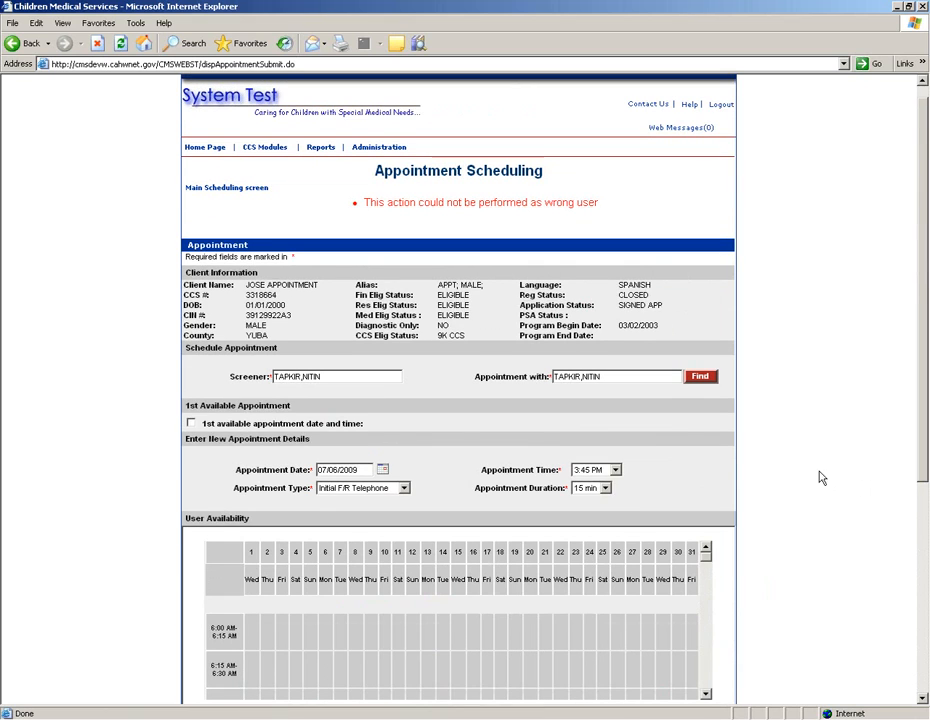
click(283, 189)
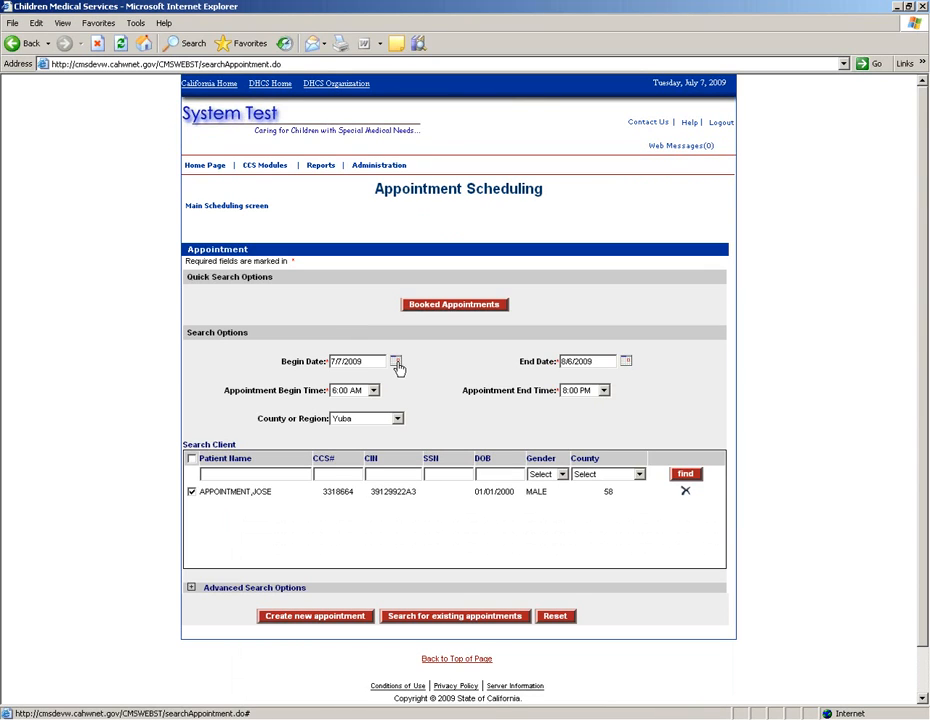
Step: Search appointments from begin date 06/01/09 and open the 07/07/2009 7:00–8:00 AM appointment
drag(363, 361, 304, 360)
text(06/)
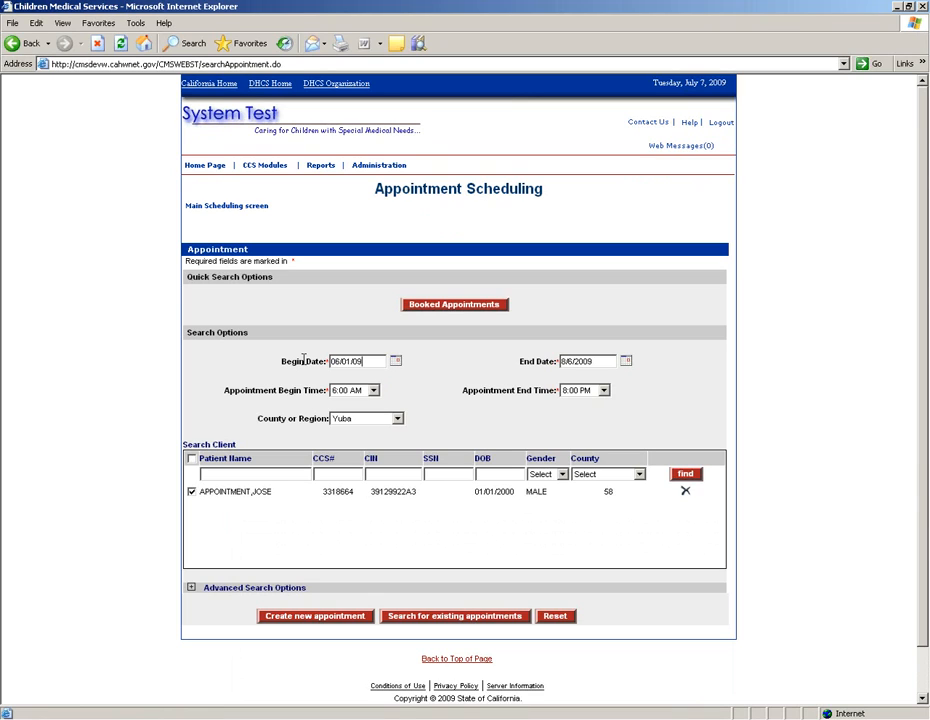
text(01/09)
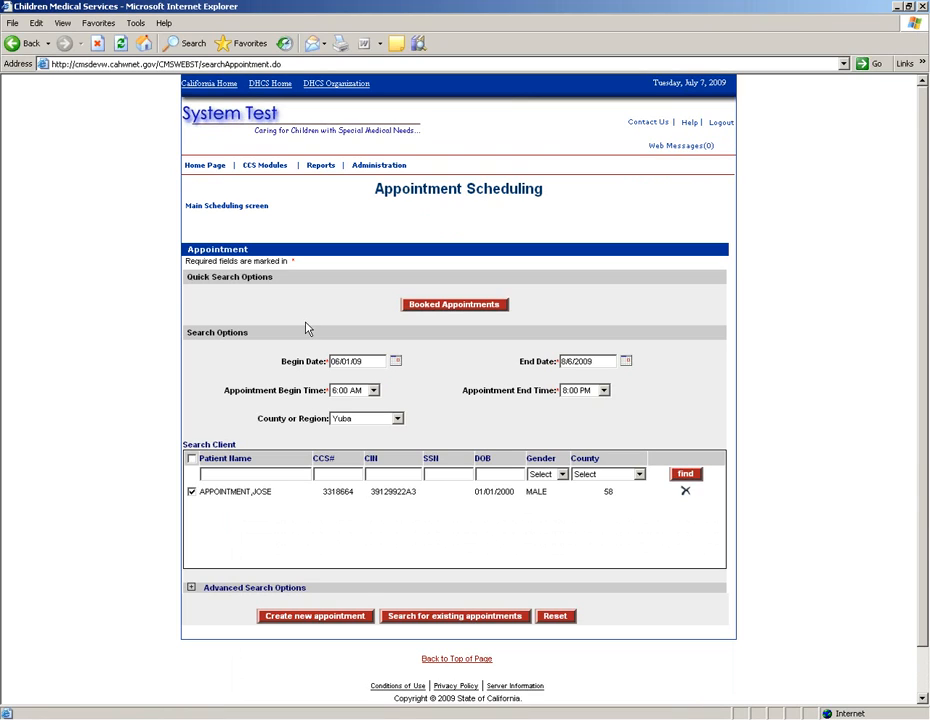
click(449, 624)
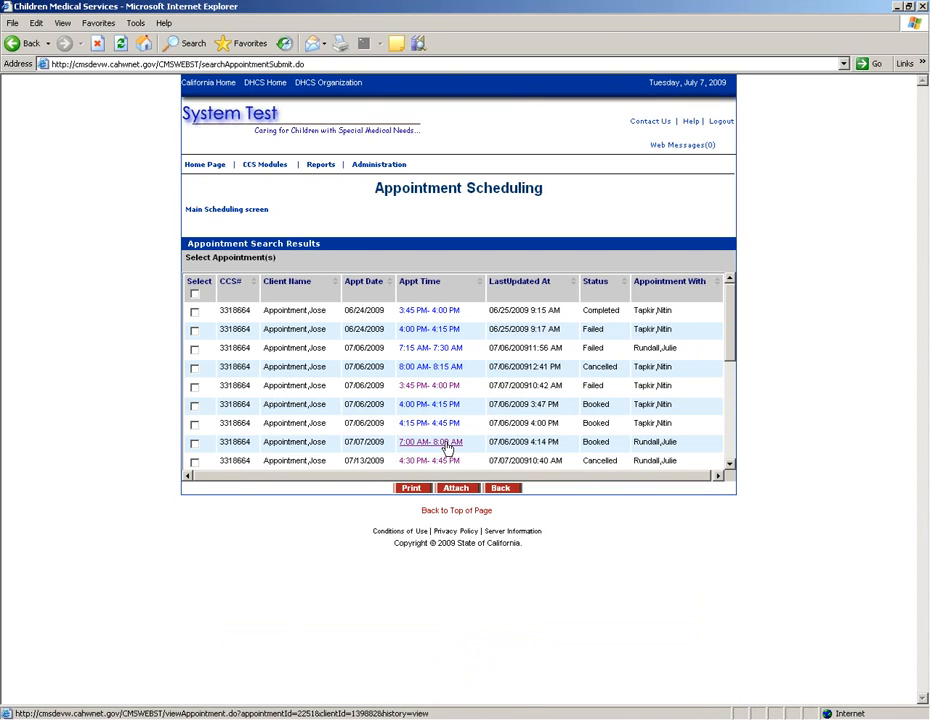
click(446, 447)
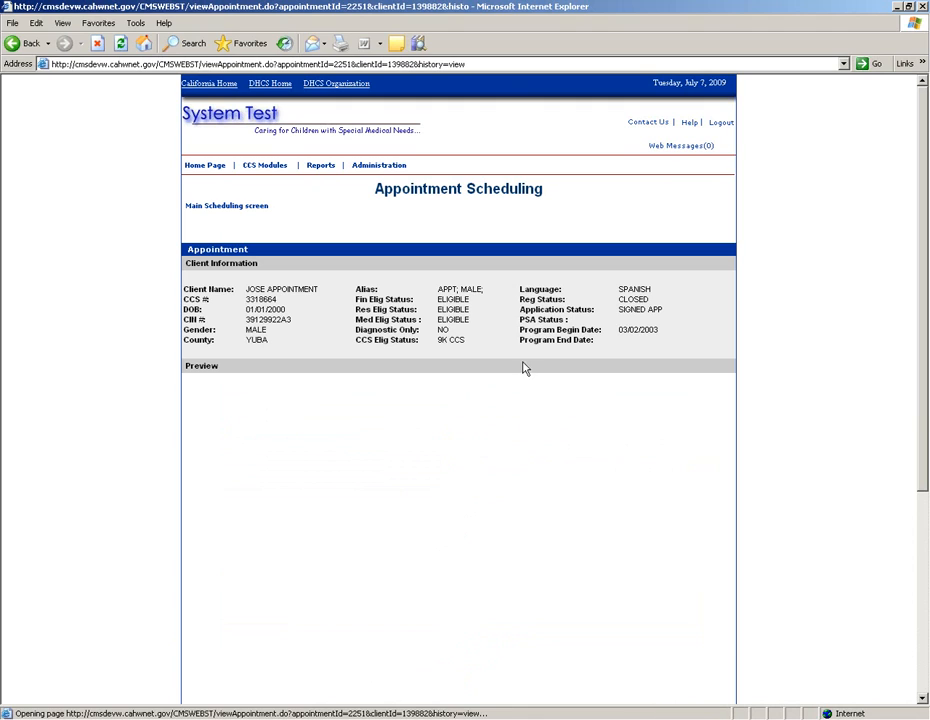
Step: Edit the 07/07/2009 7:00 AM appointment to status Failed, reason Client did not show, and save
scroll(926, 686, down, 5)
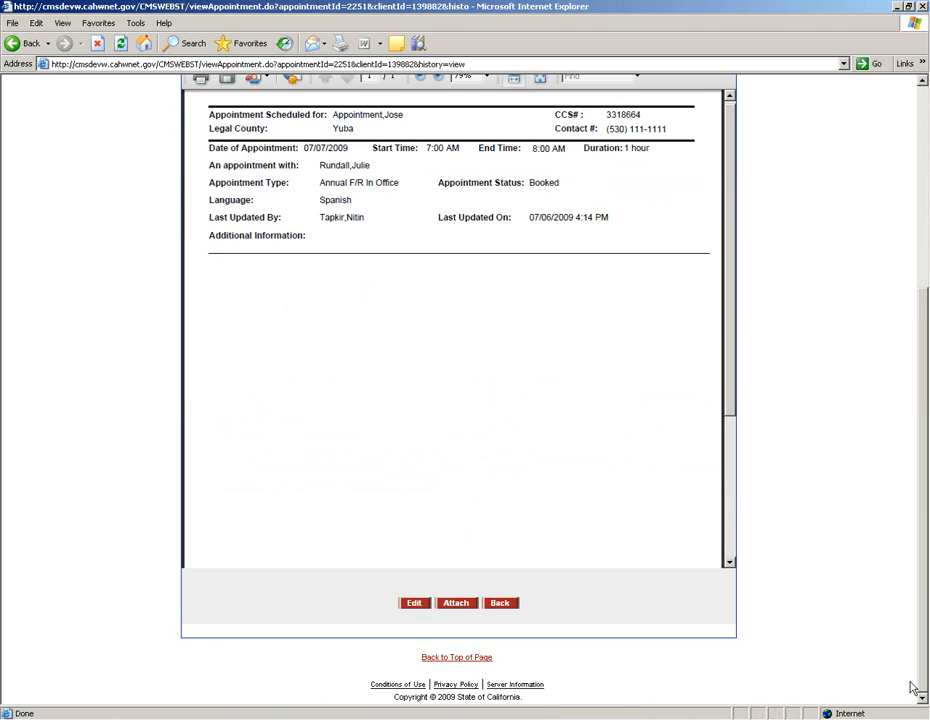
click(415, 604)
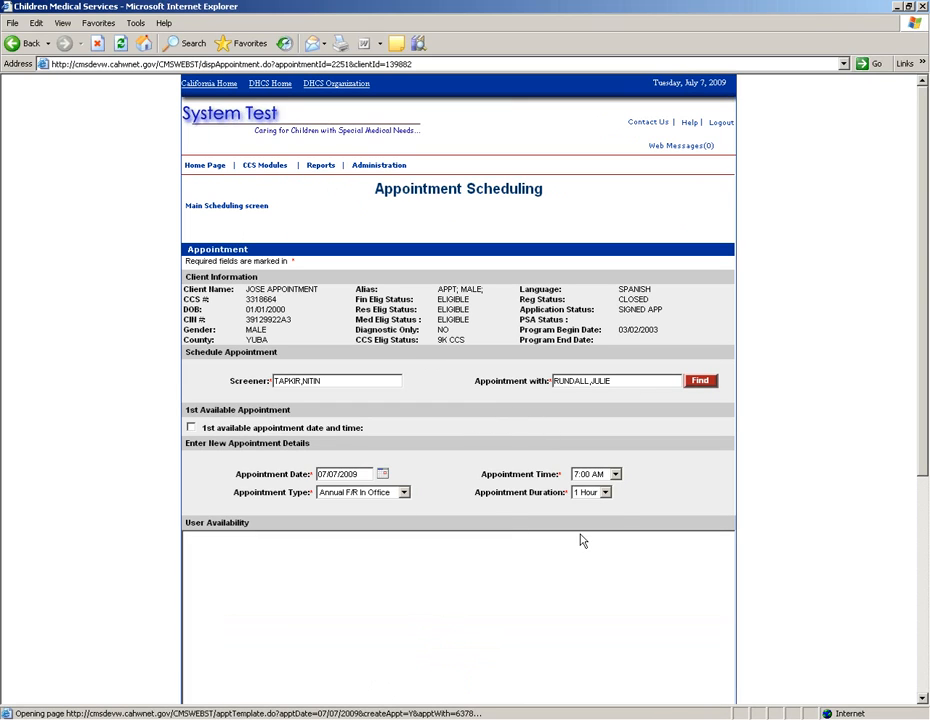
scroll(599, 624, down, 5)
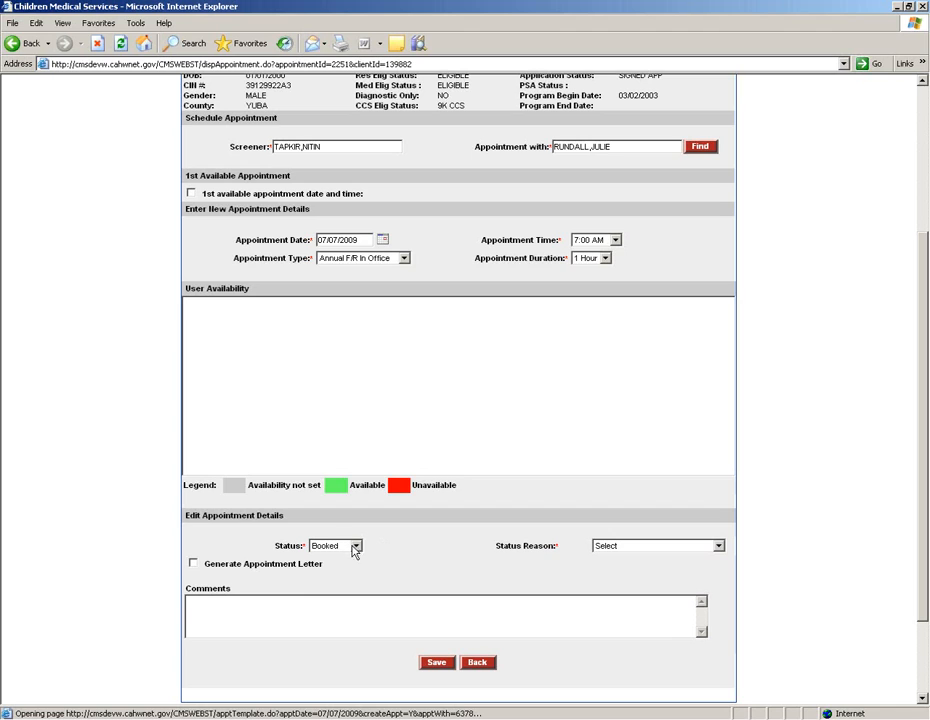
click(354, 547)
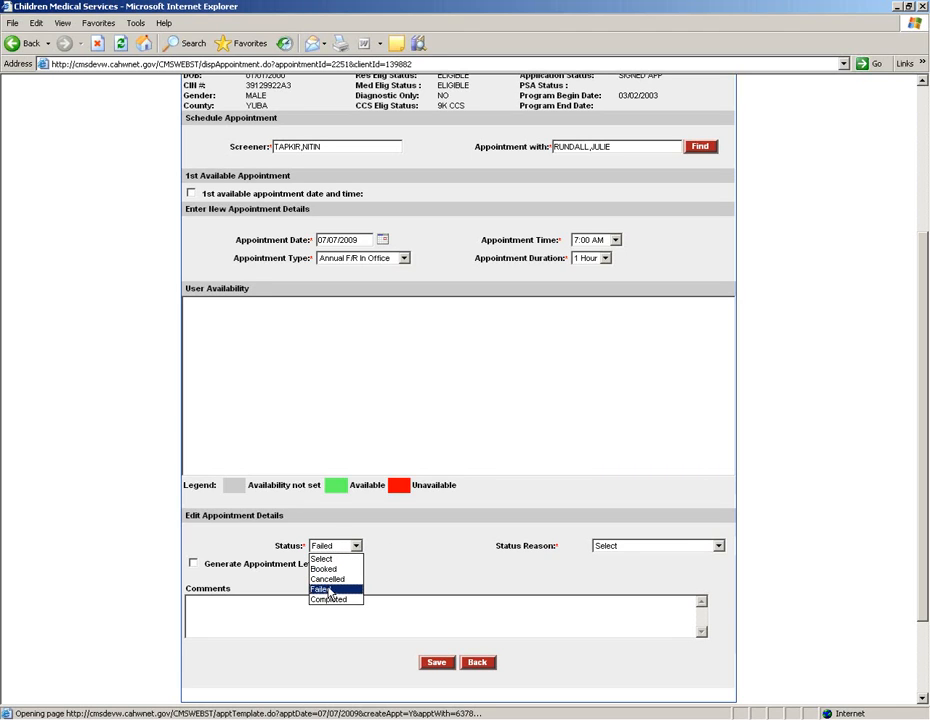
click(330, 590)
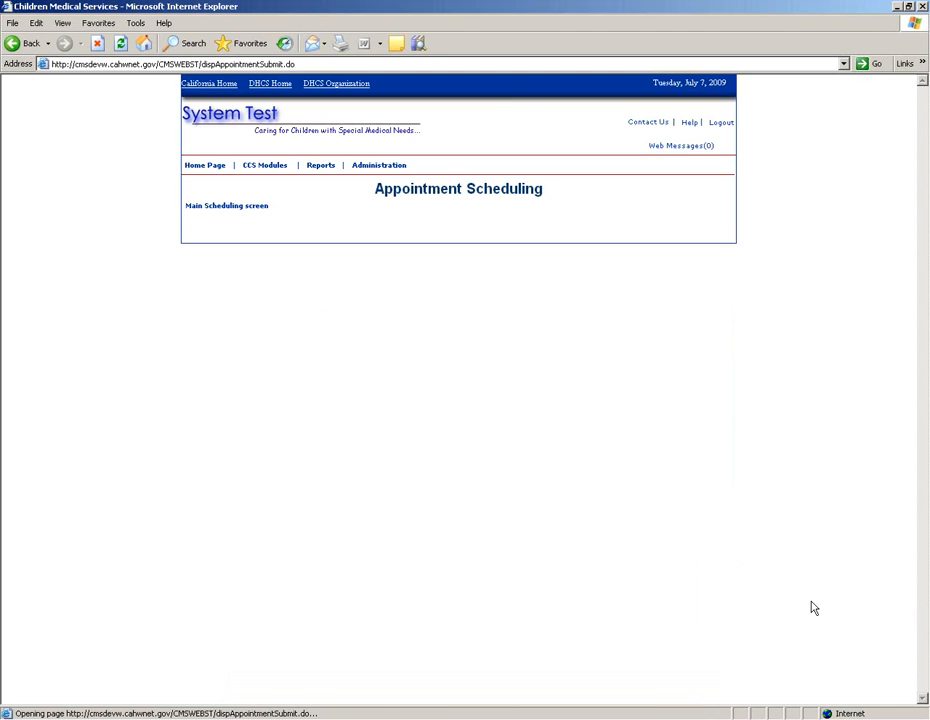
click(922, 699)
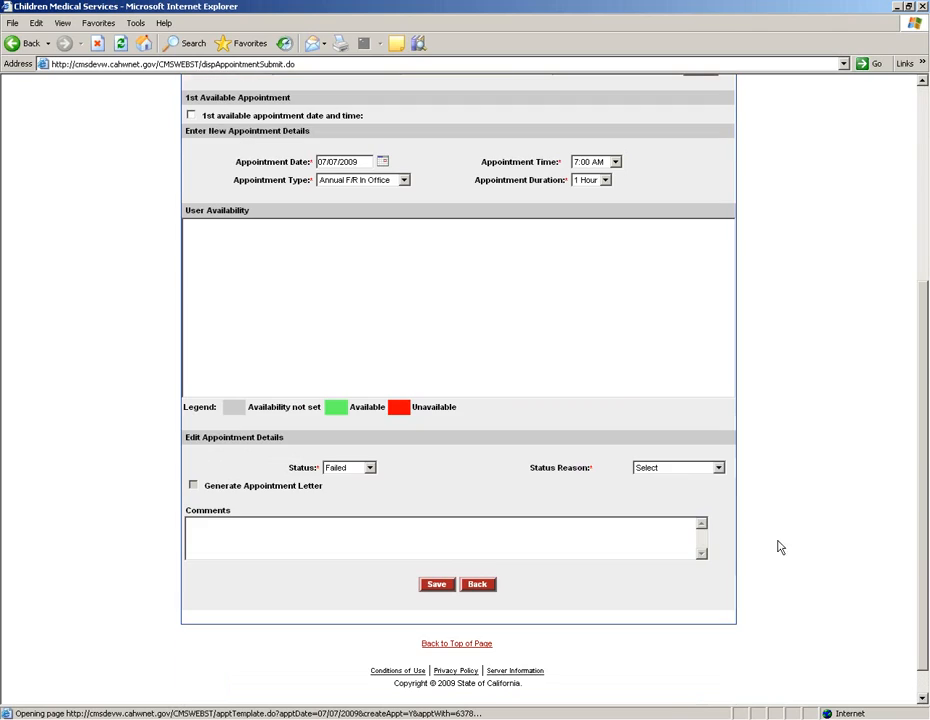
click(700, 467)
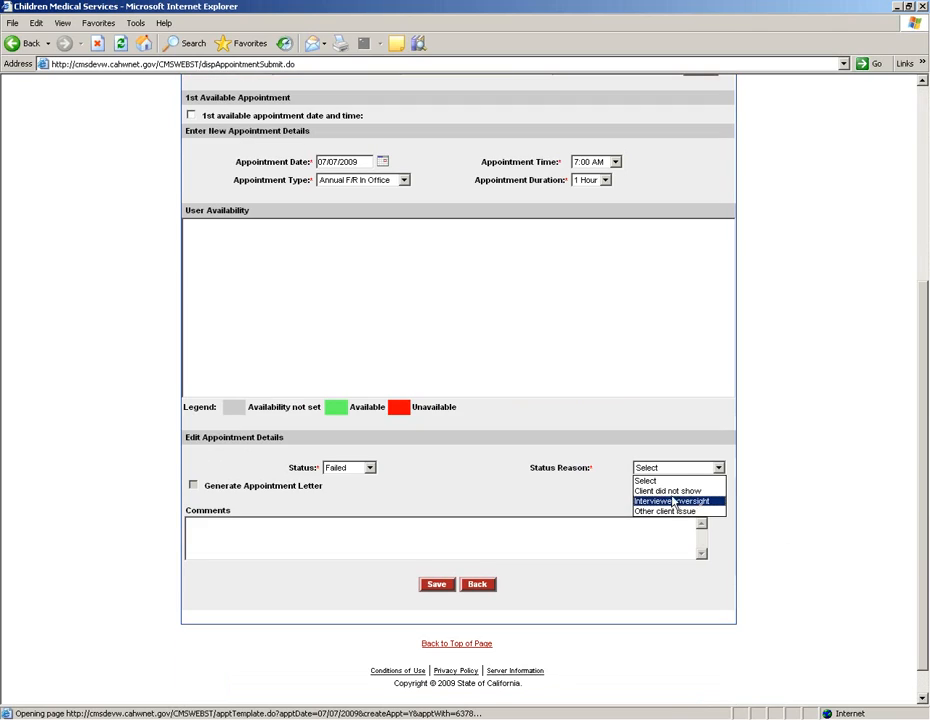
click(672, 492)
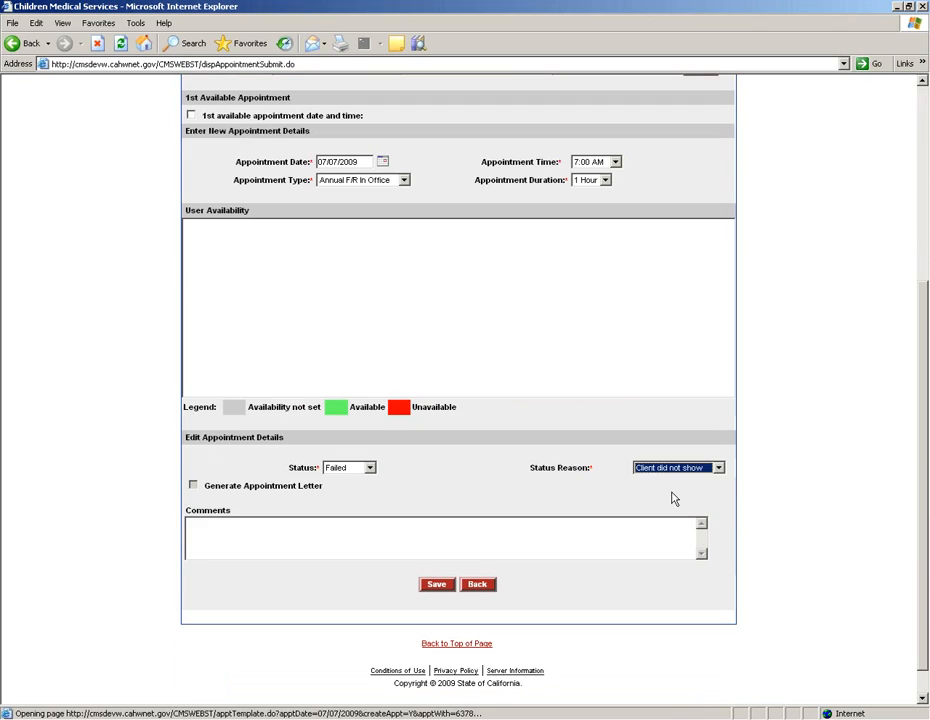
click(440, 586)
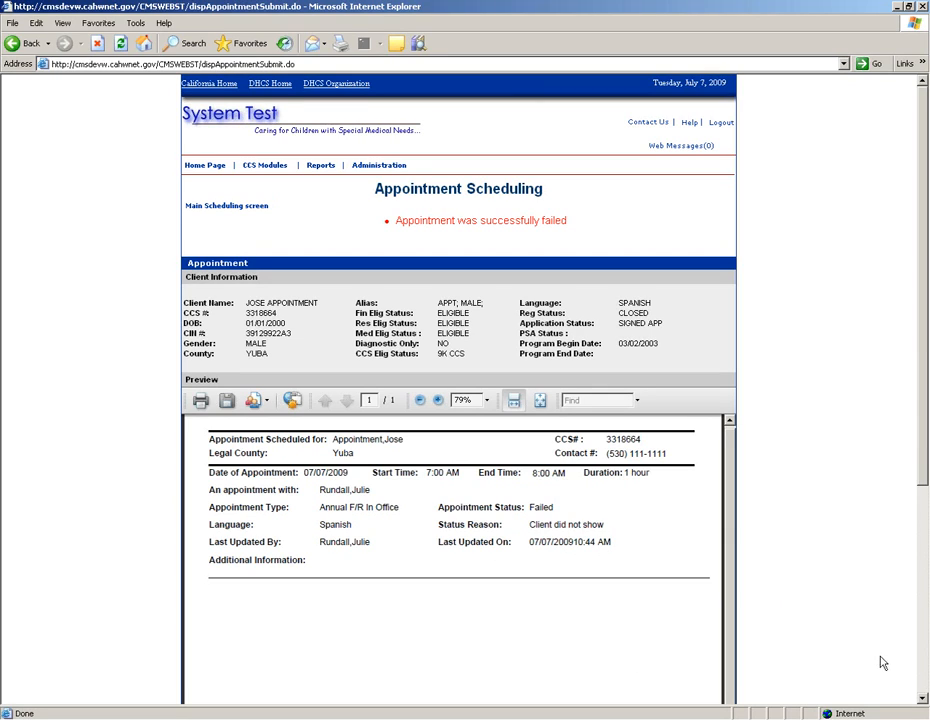
Step: Confirm the 'Appointment was successfully failed' message and the Failed / Client did not show preview
click(922, 698)
scroll(922, 698, down, 5)
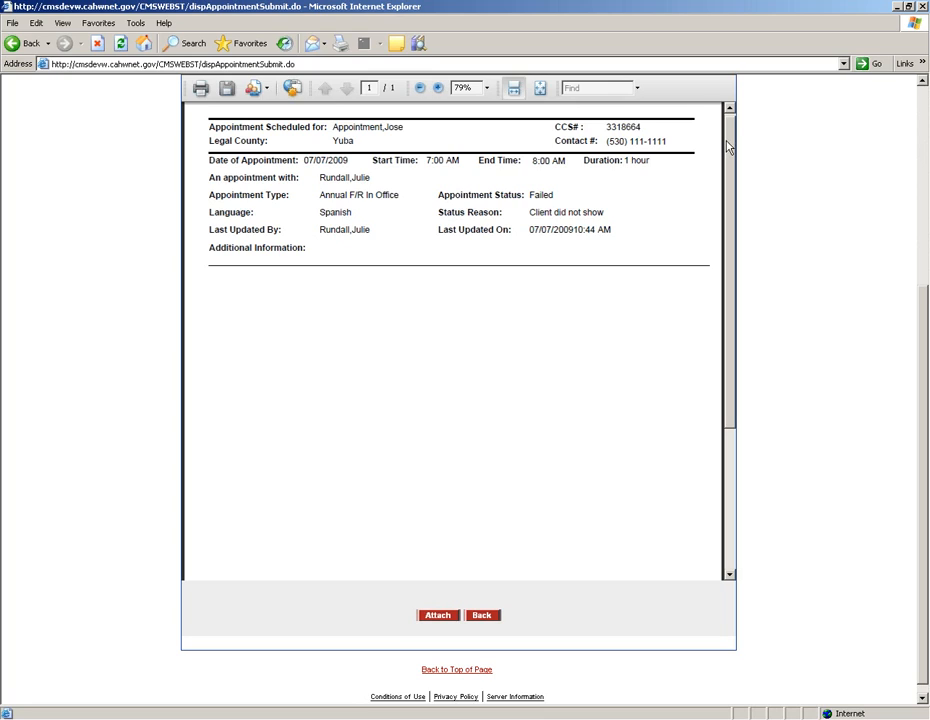
drag(727, 147, 728, 131)
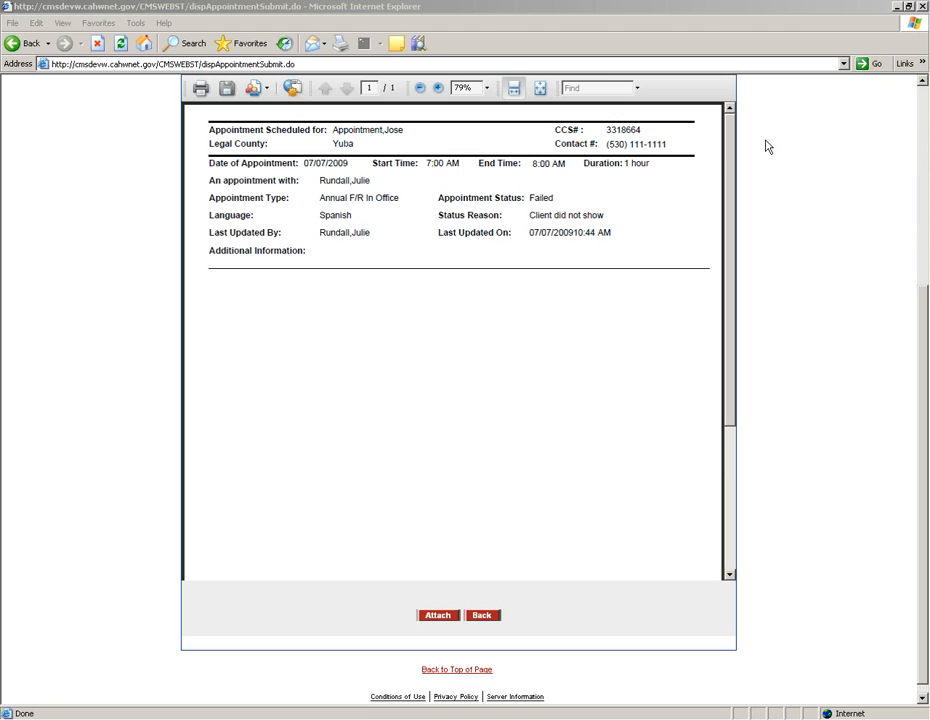
scroll(915, 109, up, 5)
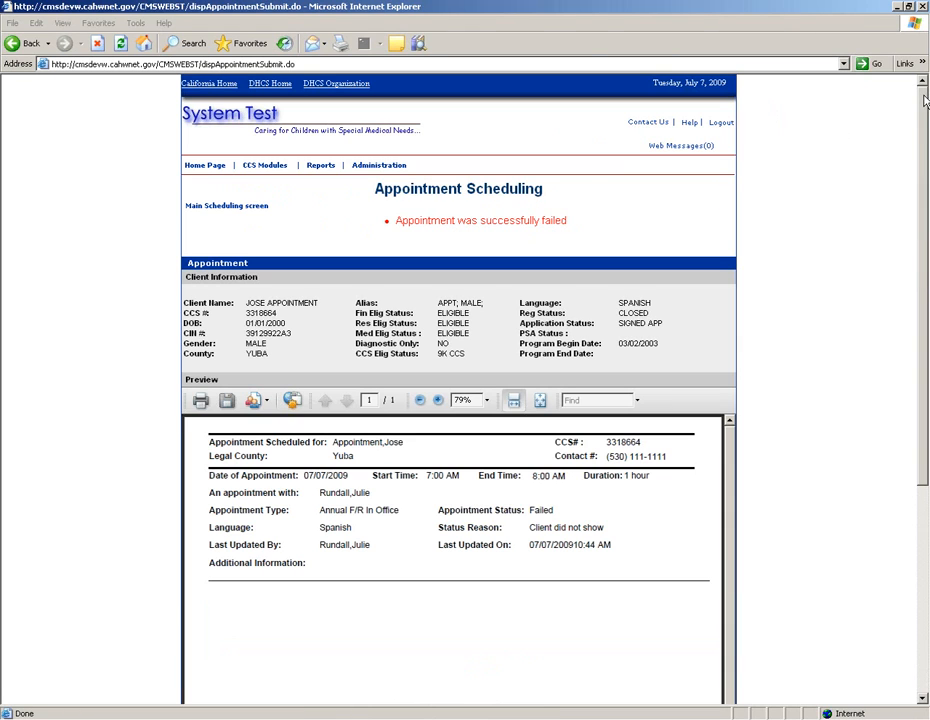
mouse_move(264, 165)
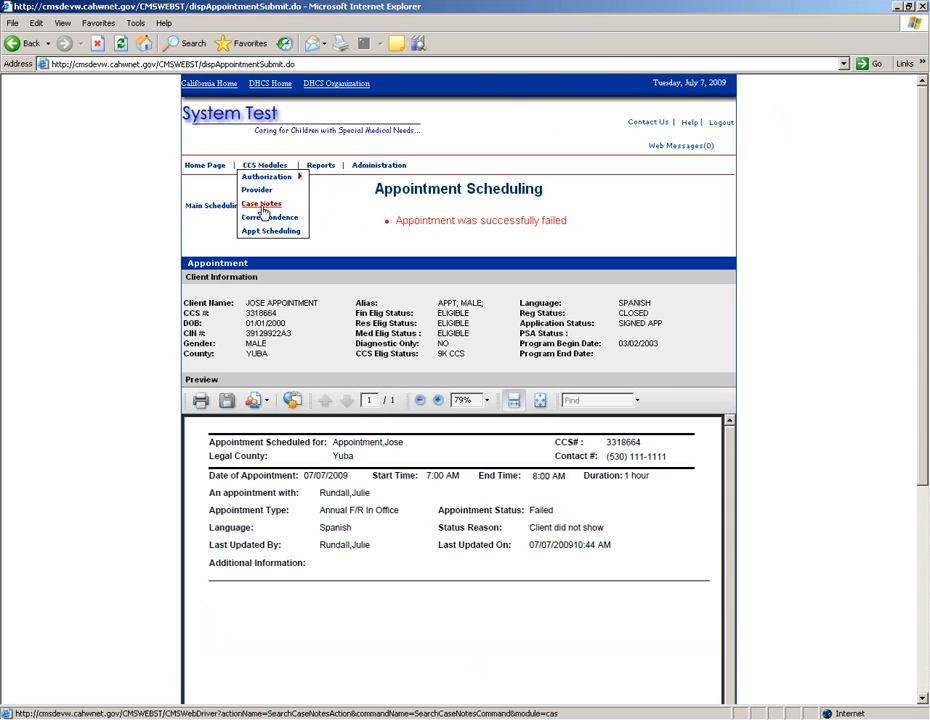
Step: Search the client's case notes, returning 33 records
click(262, 207)
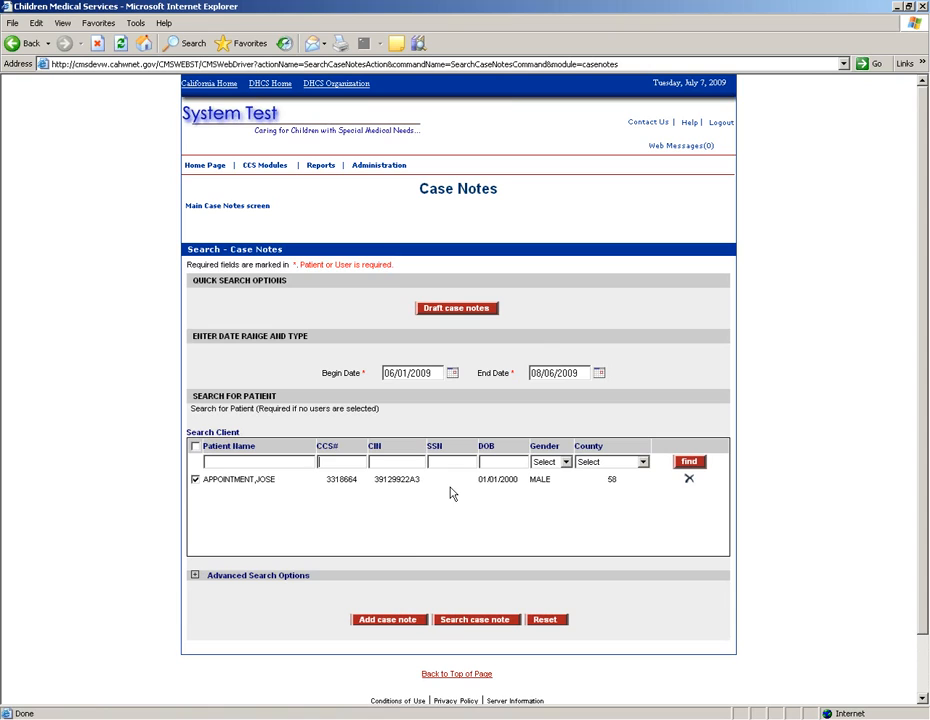
click(465, 624)
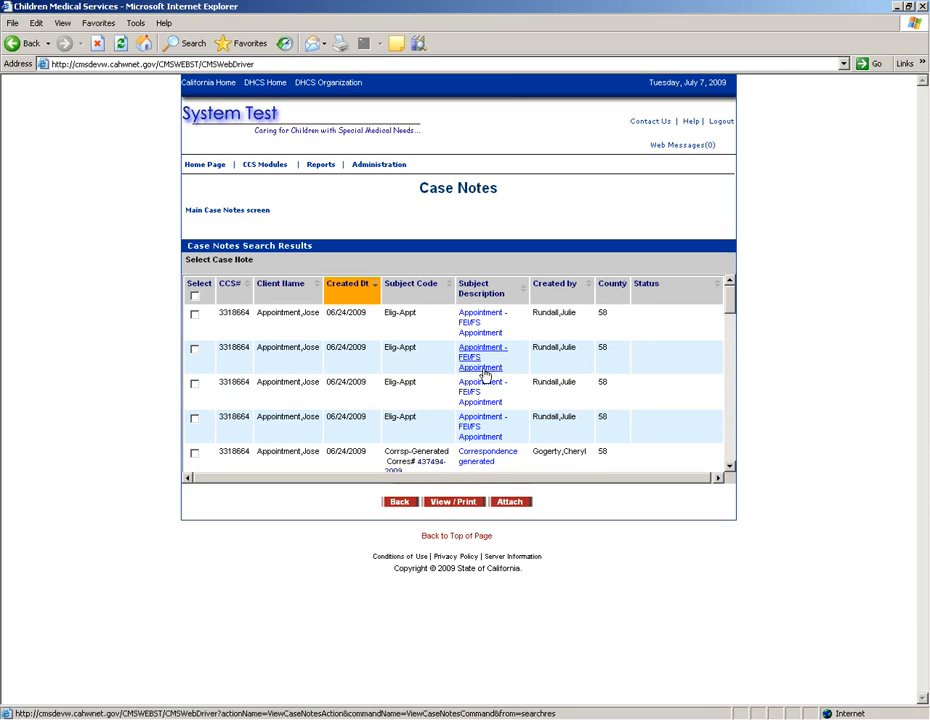
click(730, 466)
click(731, 467)
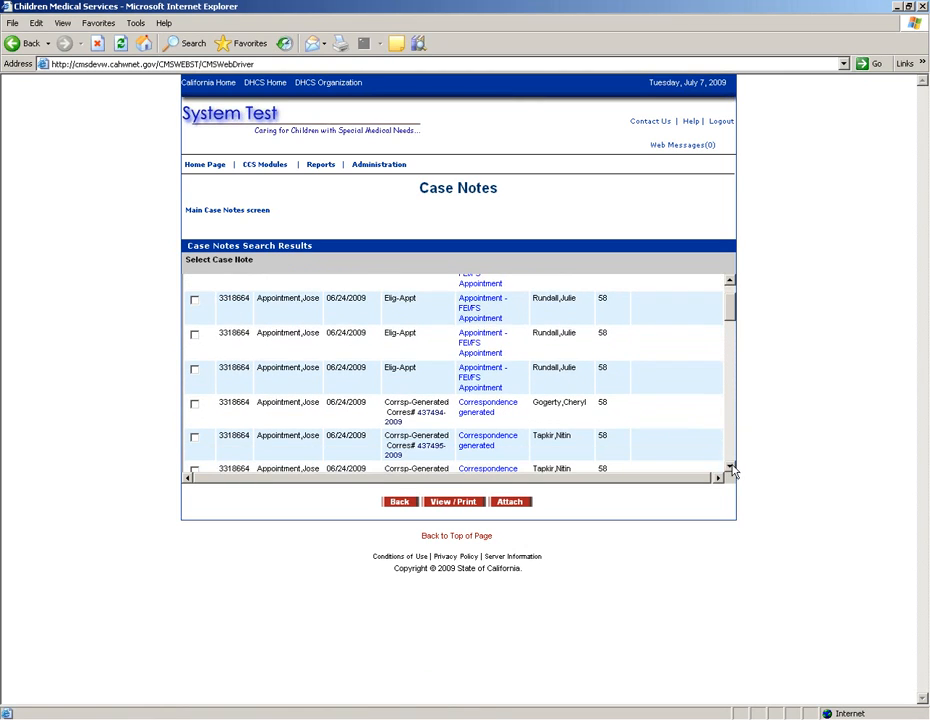
drag(730, 317, 729, 285)
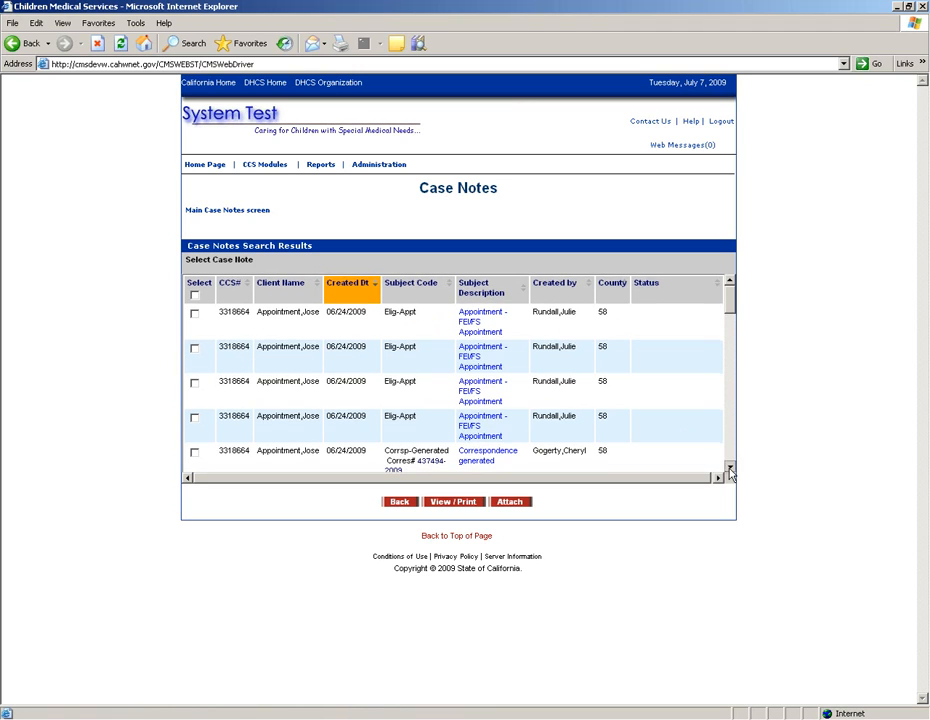
Step: Scroll the case note results and open the 07/07/2009 'Appointment - FE/FS Appointment' note
click(730, 467)
click(730, 472)
click(730, 472)
click(730, 472)
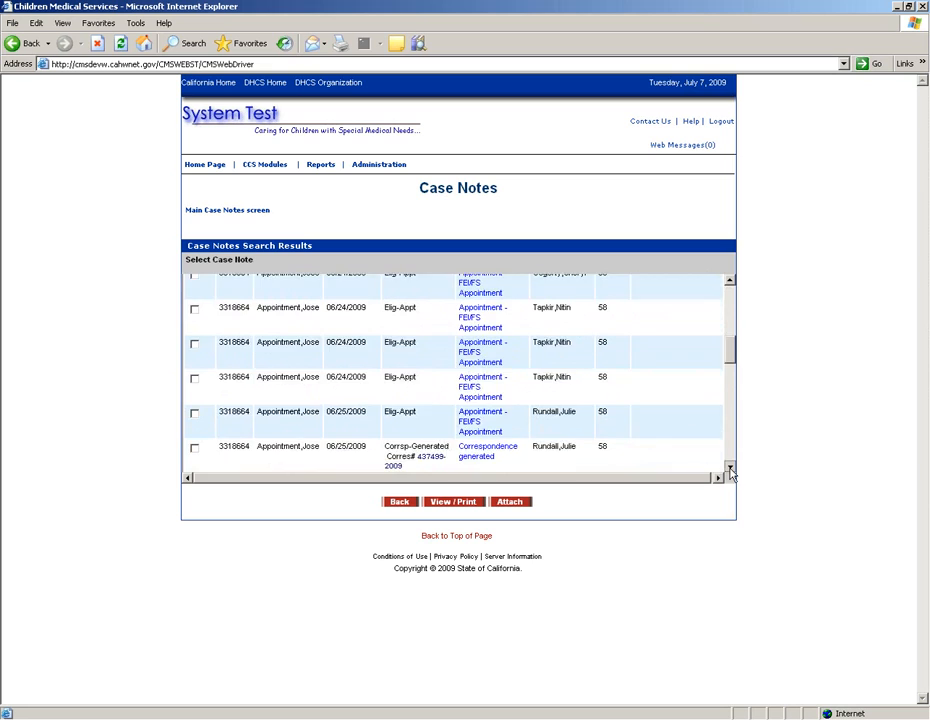
click(730, 472)
click(730, 472)
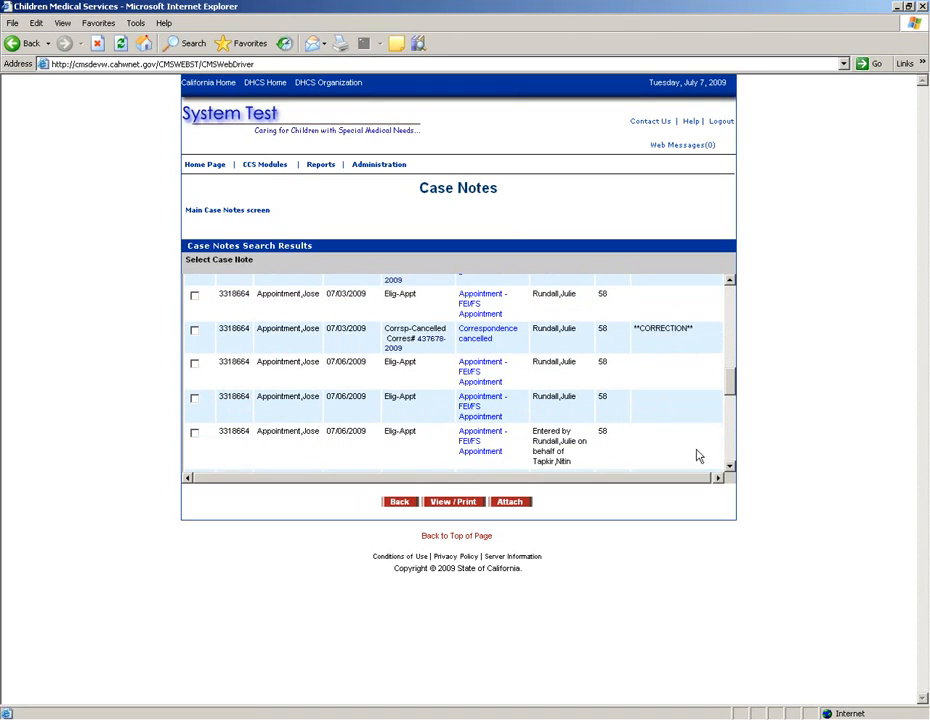
click(730, 472)
click(730, 472)
click(730, 472)
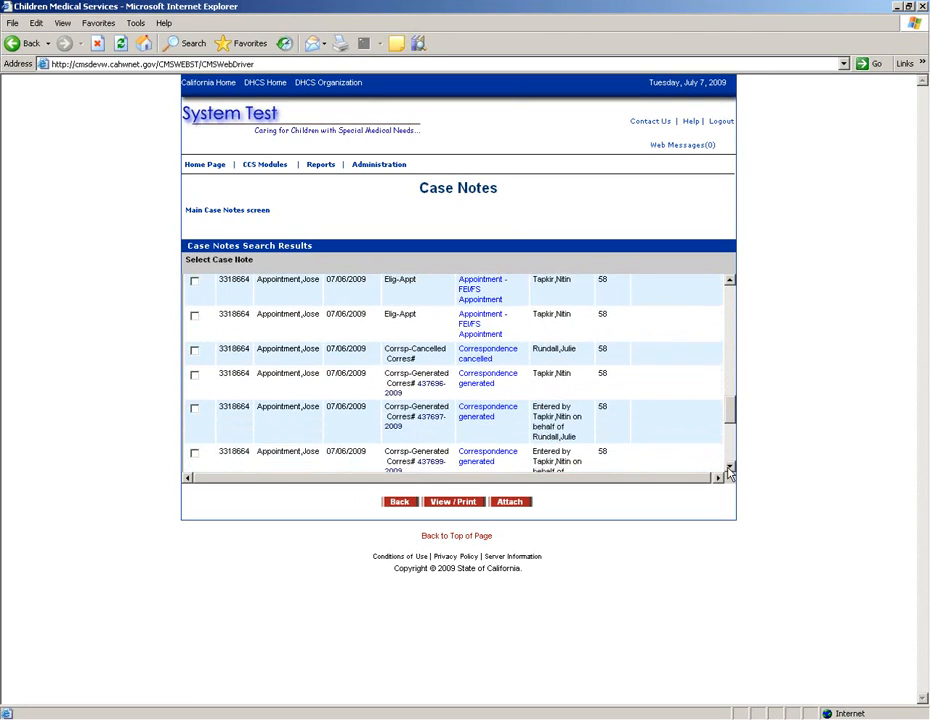
click(730, 472)
click(730, 472)
click(730, 472)
click(730, 472)
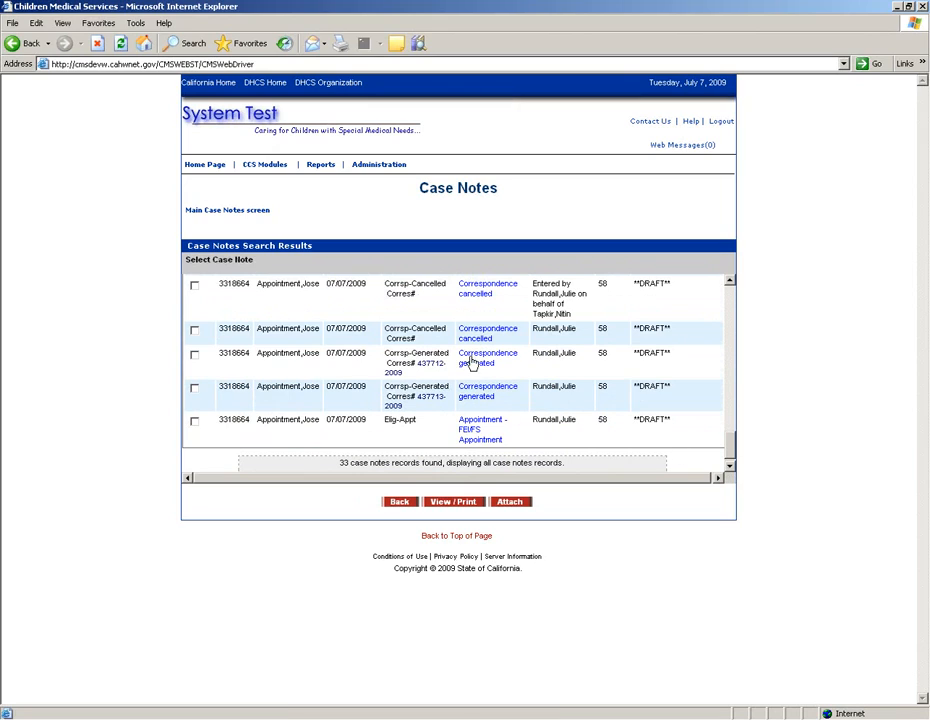
click(476, 433)
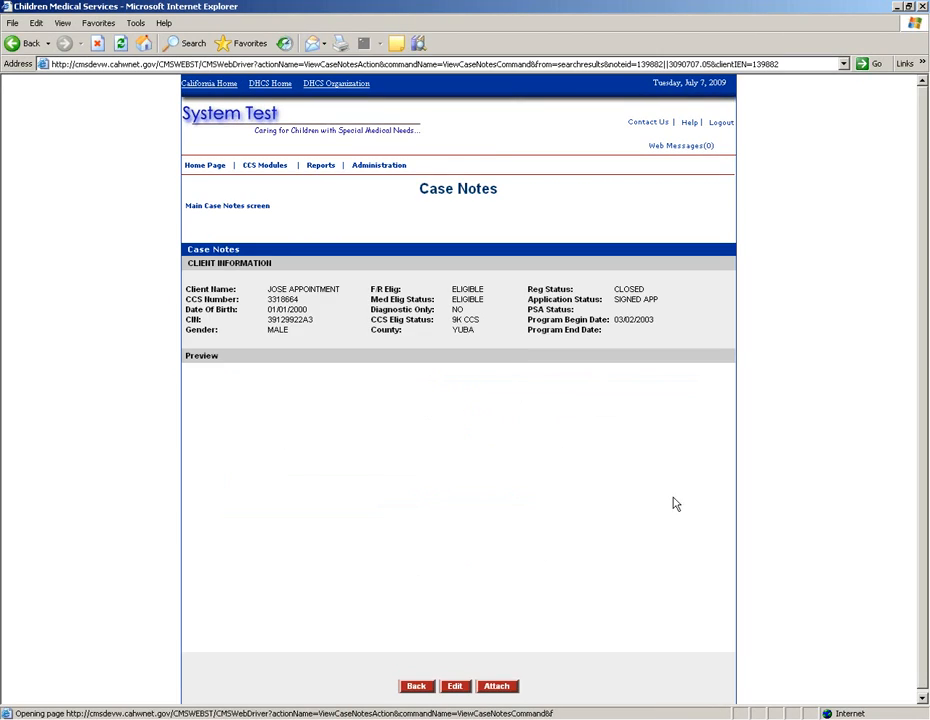
Step: Open the 07/07/2009 case note's edit form, then return to the results list without saving
click(922, 698)
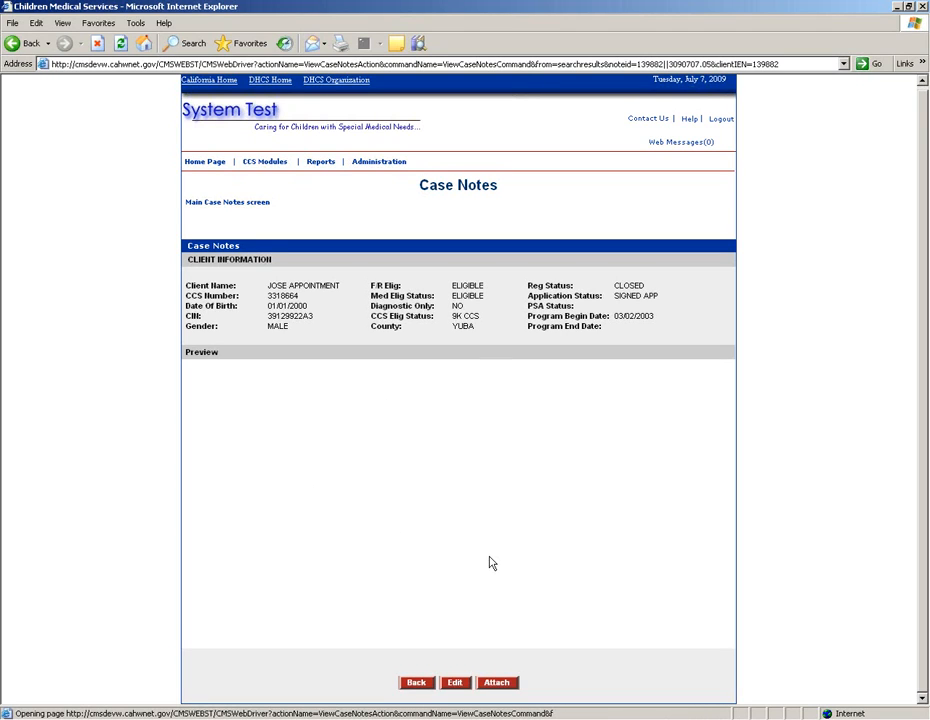
click(455, 684)
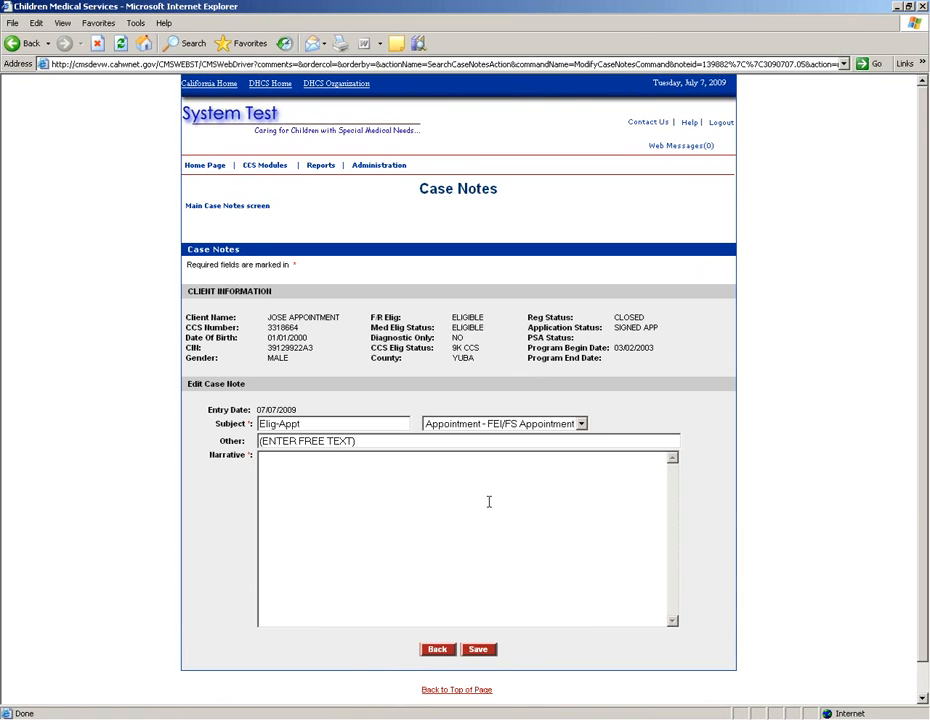
click(437, 652)
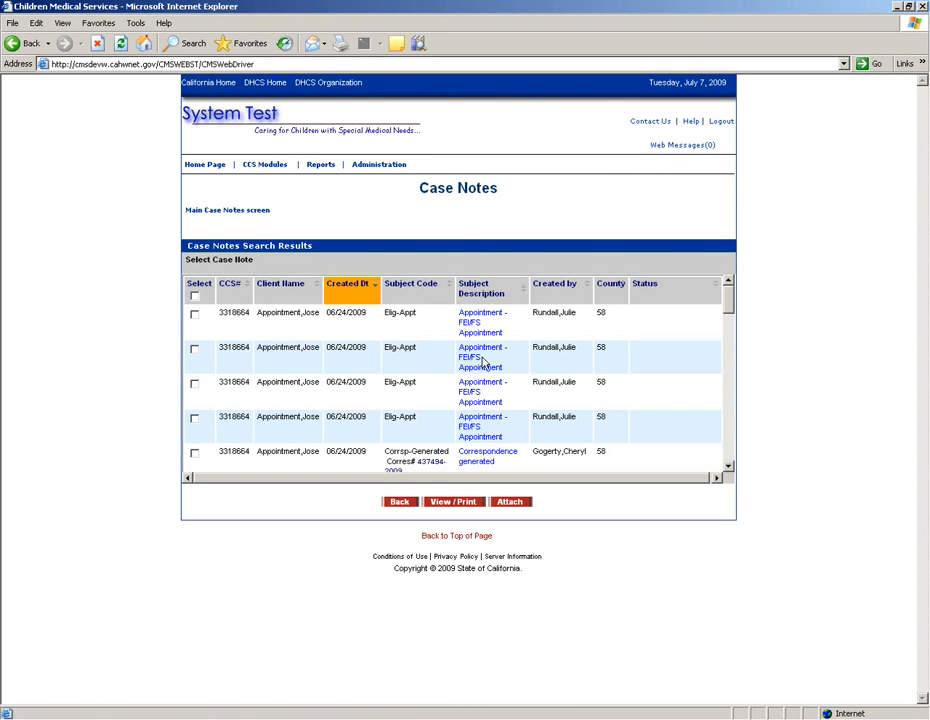
Step: Preview the checked 07/07/2009 correspondence note as a maximized PDF, then close it
click(459, 502)
click(466, 402)
scroll(313, 422, down, 10)
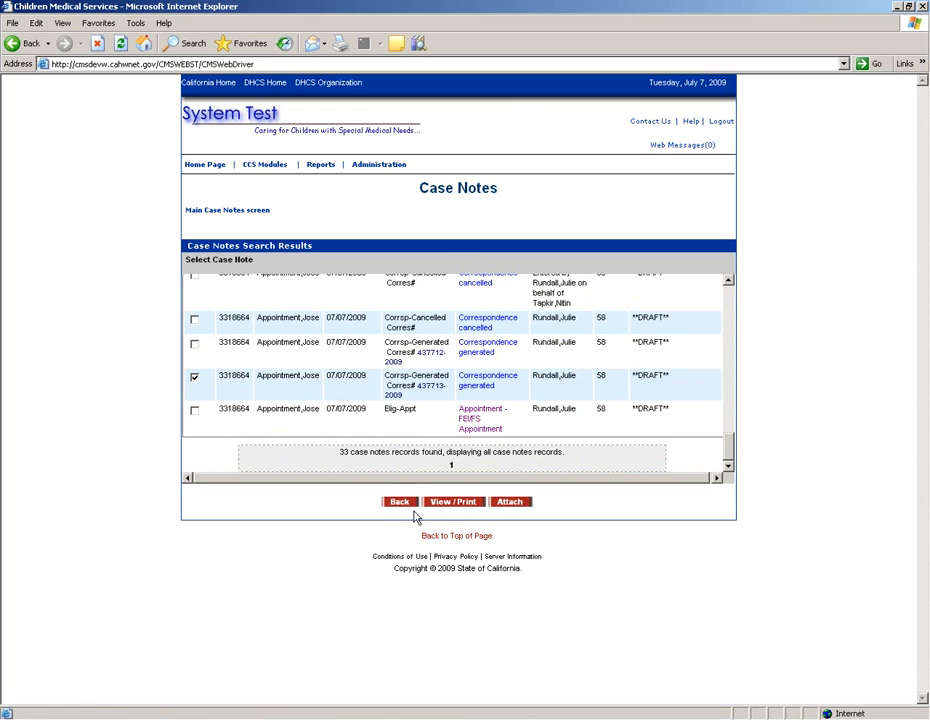
click(451, 503)
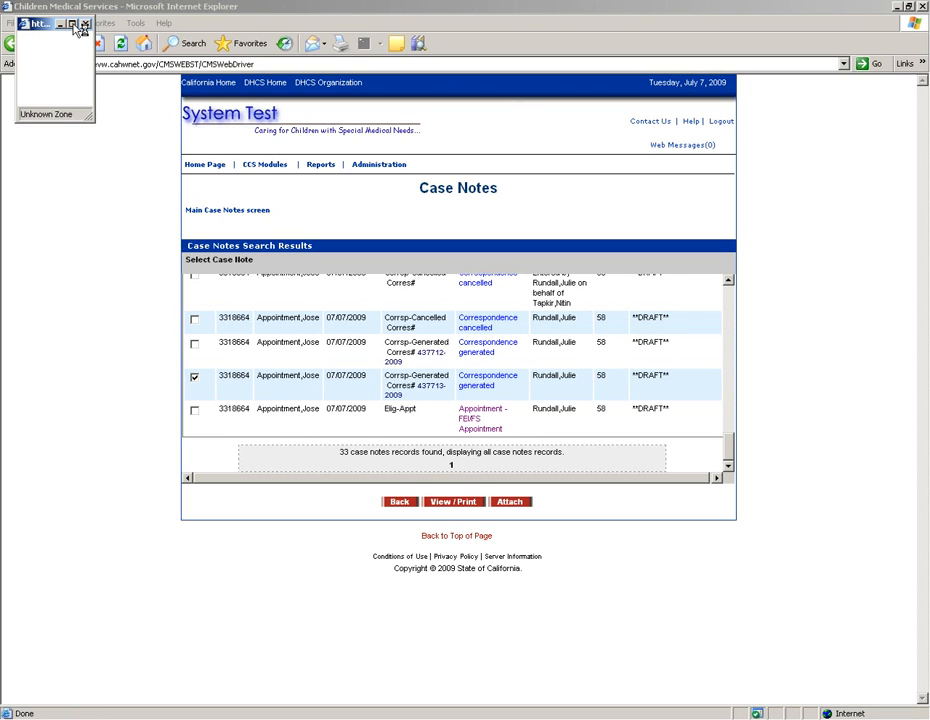
click(75, 23)
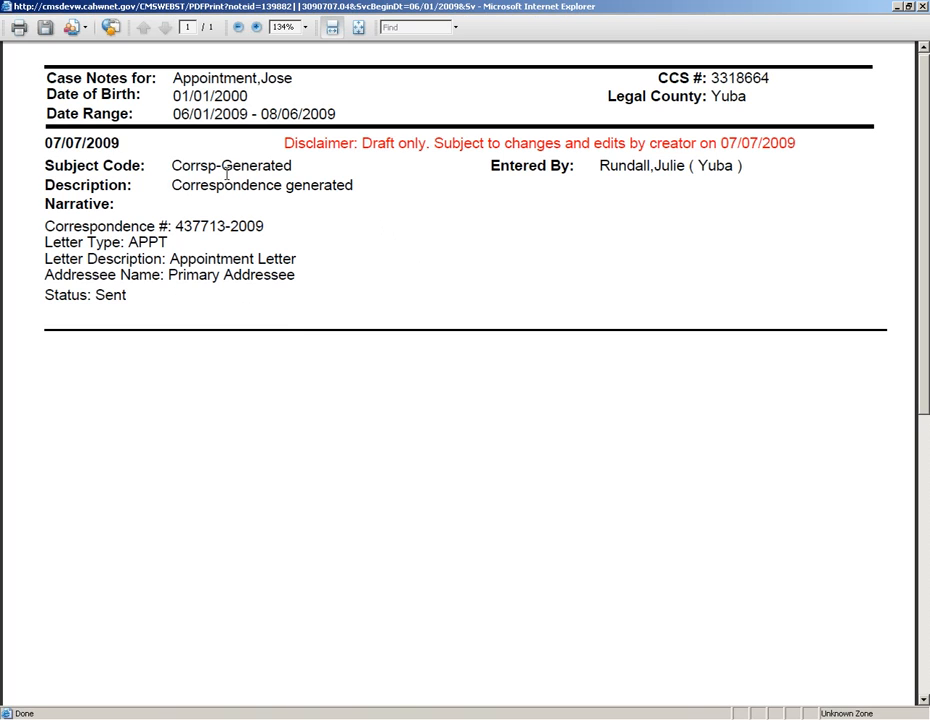
click(922, 7)
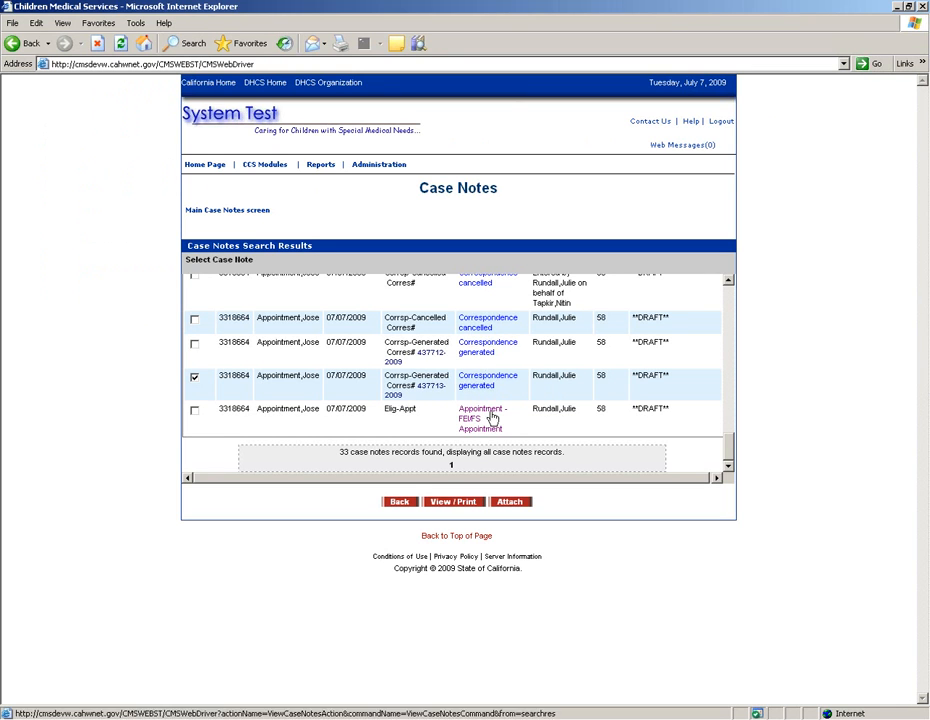
Step: Preview the 07/07/2009 Elig-Appt note as a maximized PDF twice, closing it each time
click(195, 409)
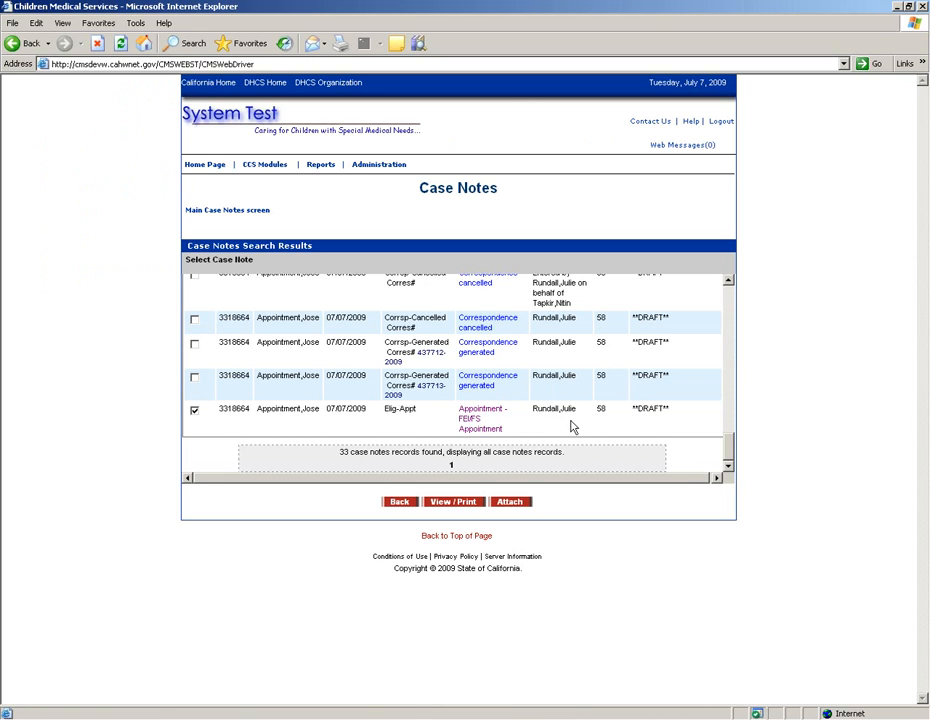
click(469, 503)
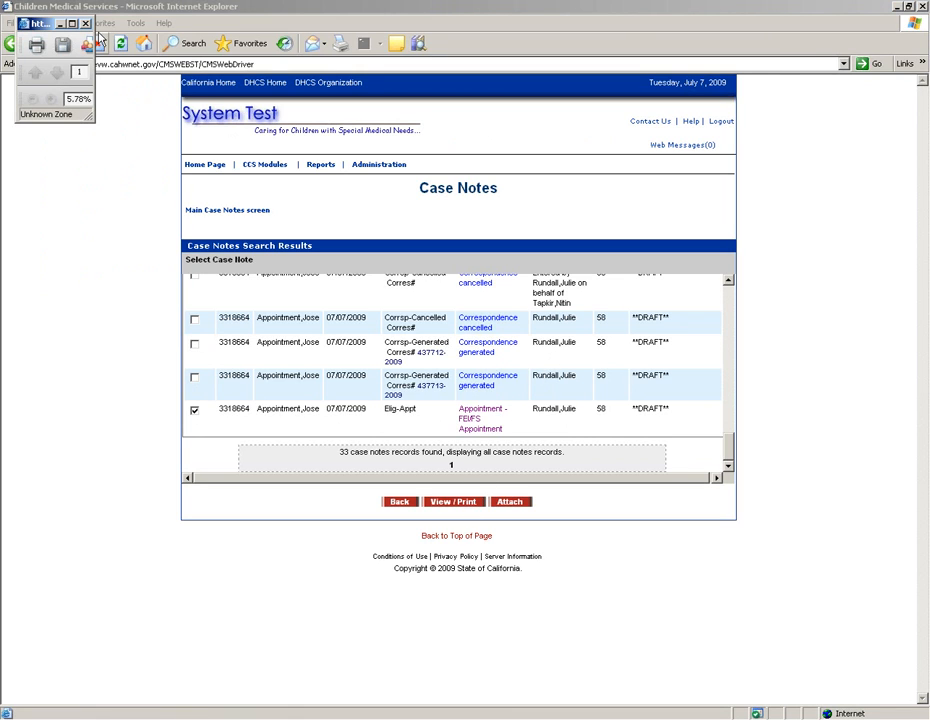
click(72, 24)
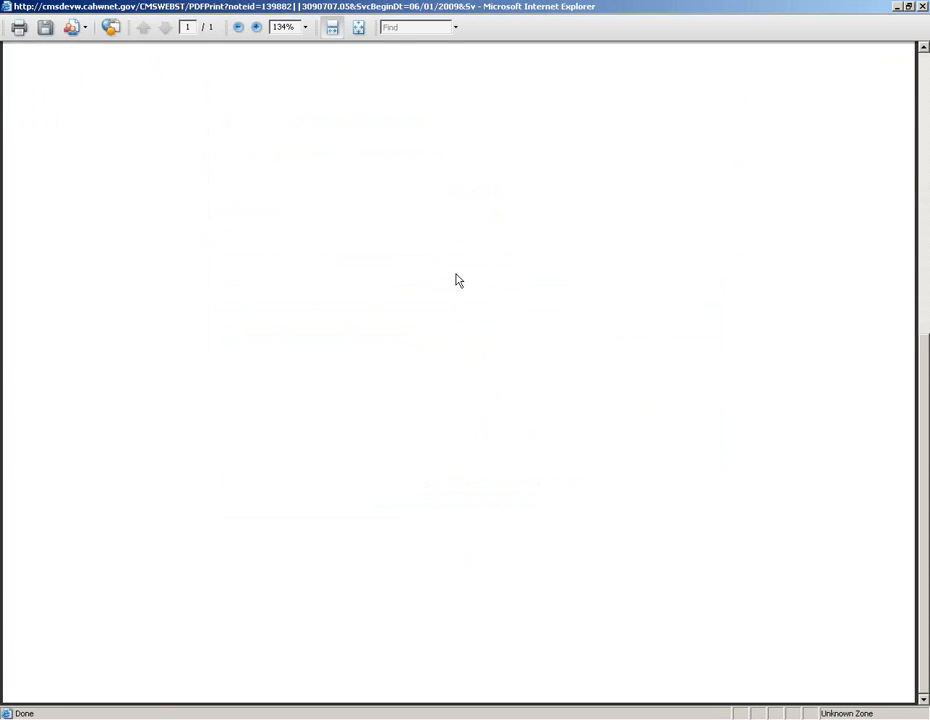
click(925, 9)
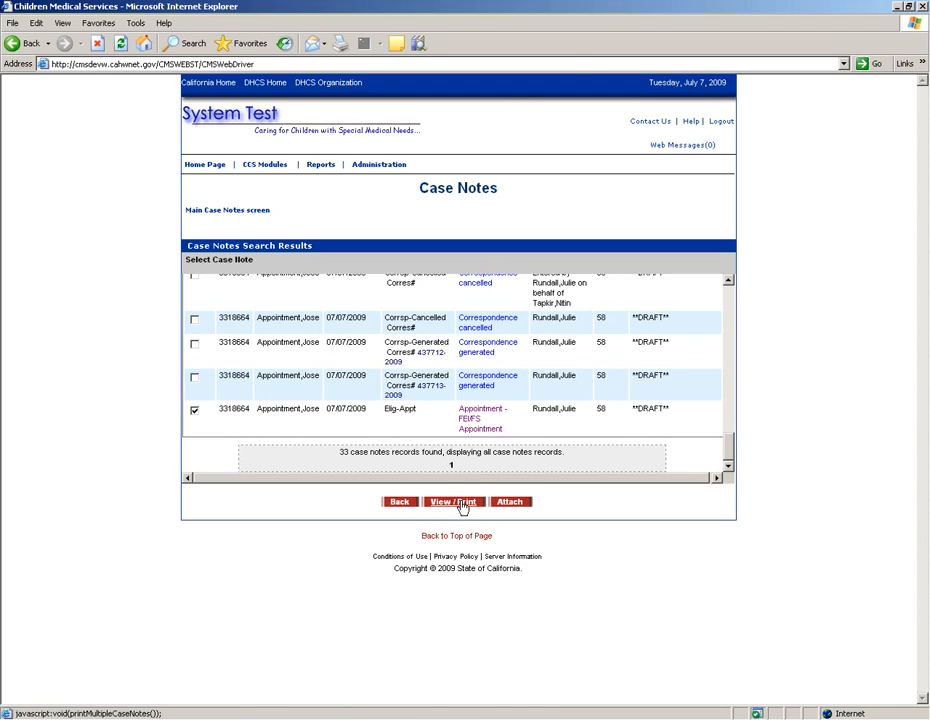
click(463, 503)
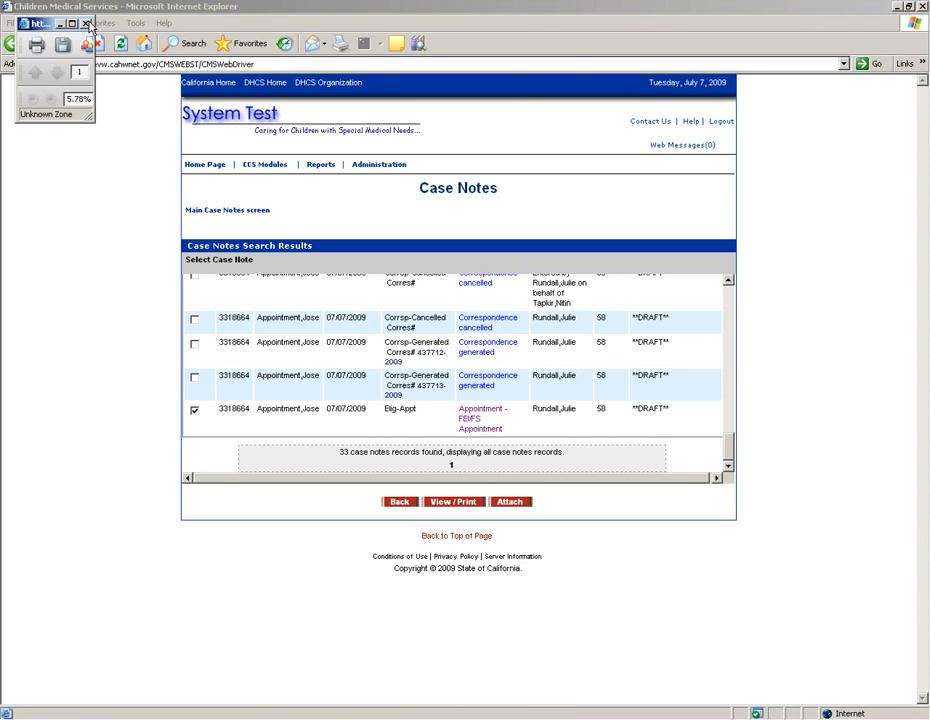
double_click(50, 22)
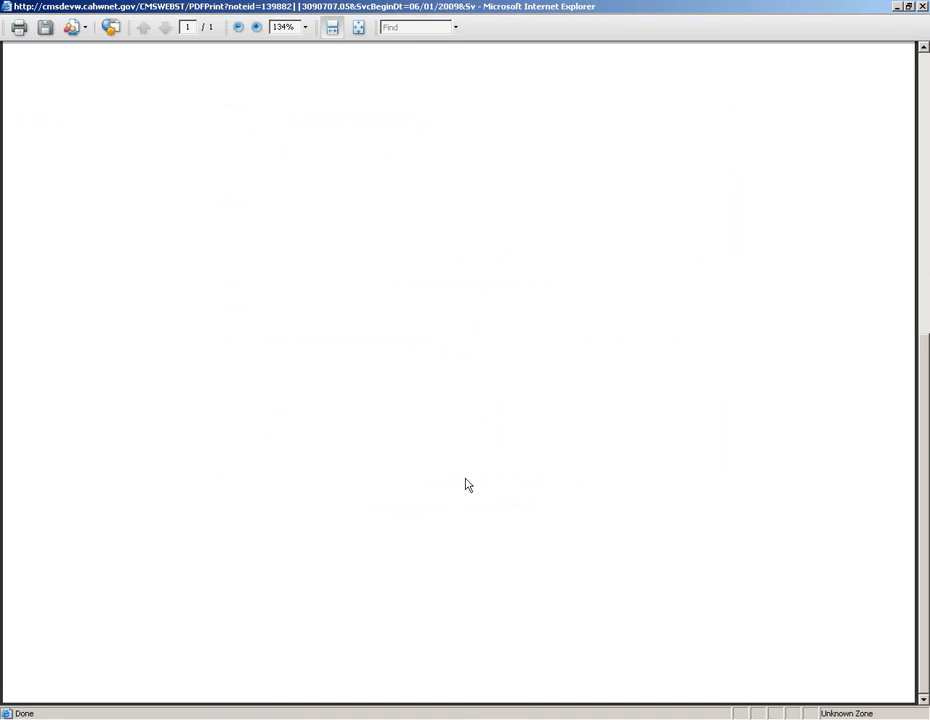
click(924, 7)
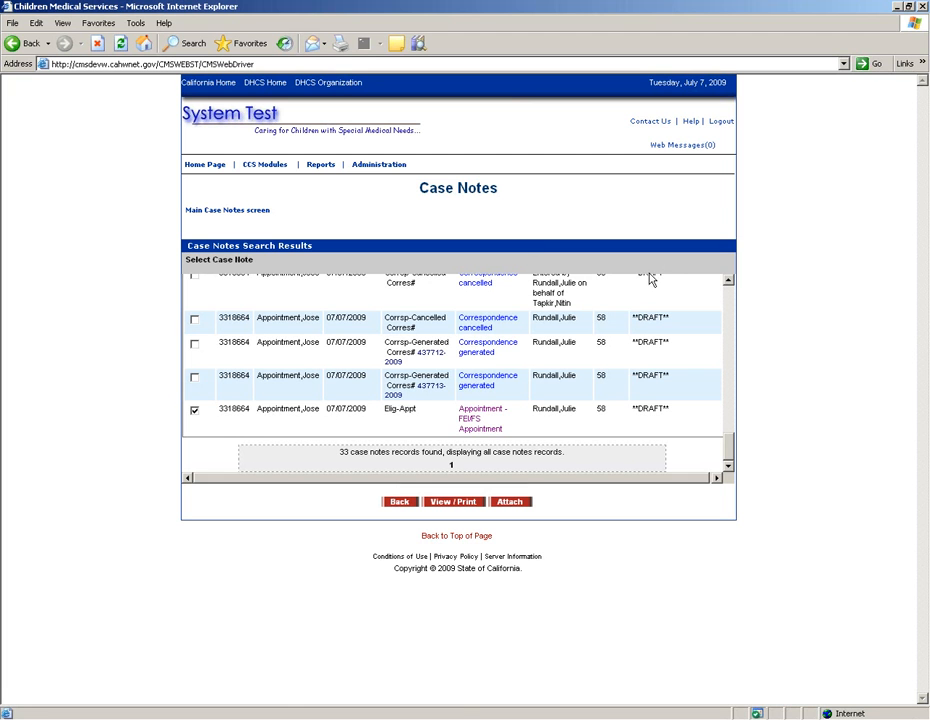
scroll(730, 311, up, 10)
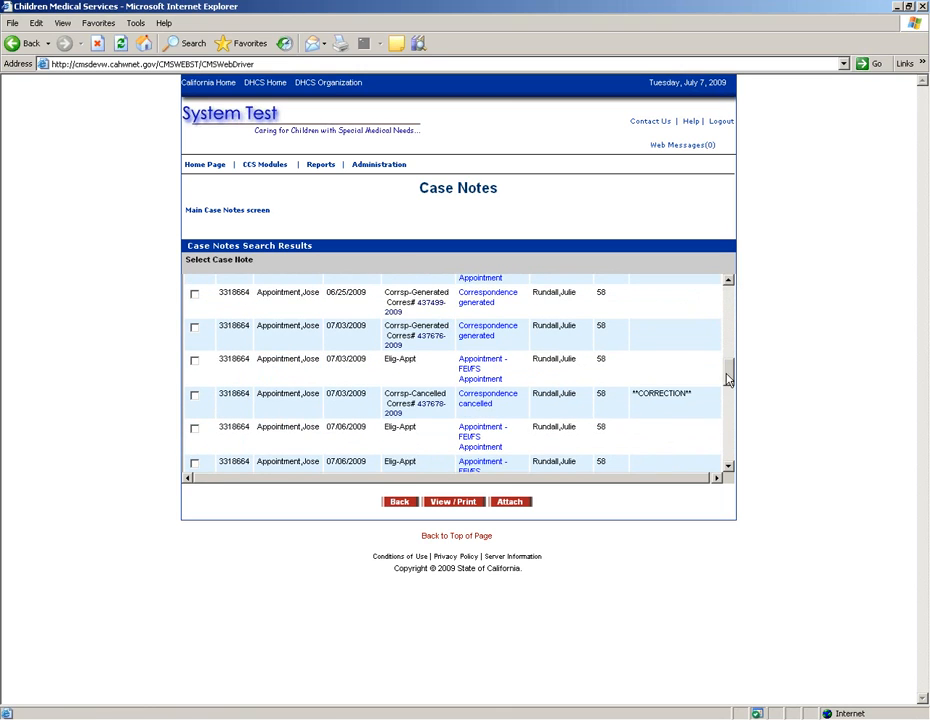
scroll(725, 363, up, 5)
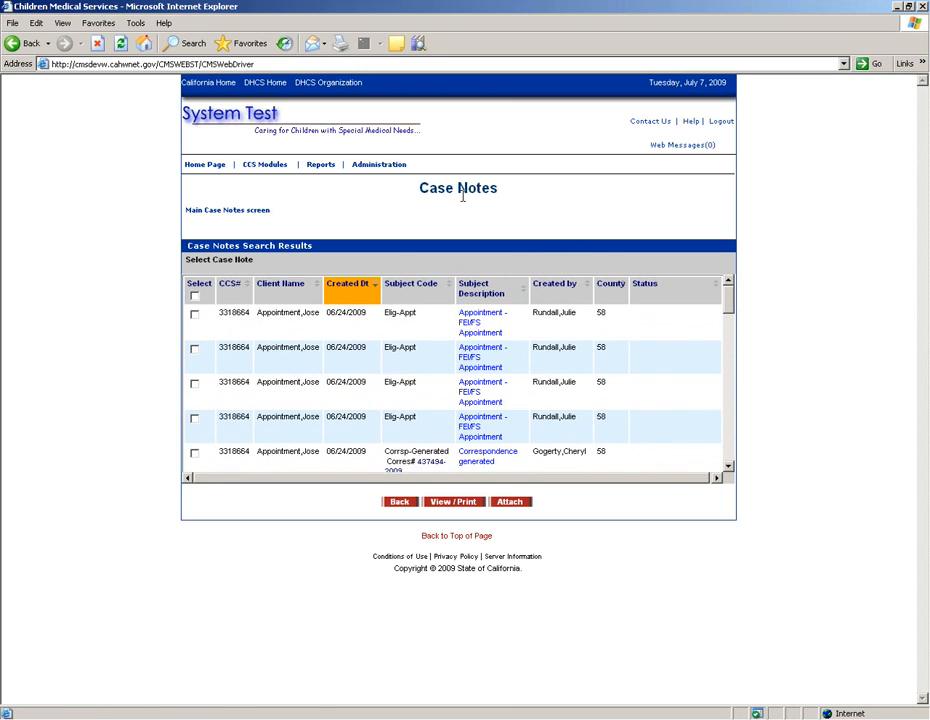